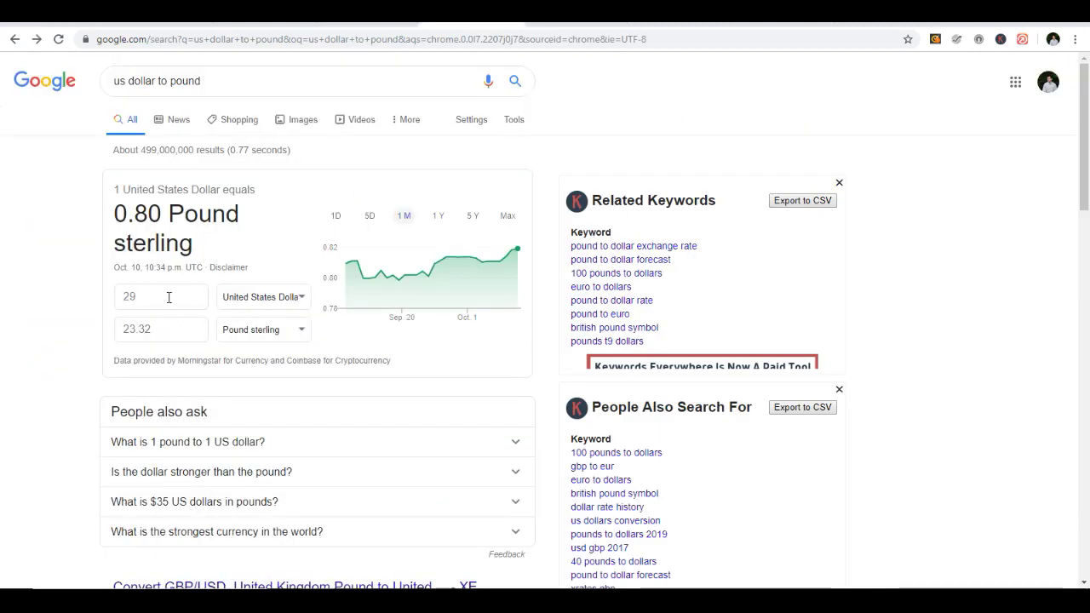
Step: Open Seller Central's Shipping Templates tab to show the default Migrated Template
click(169, 297)
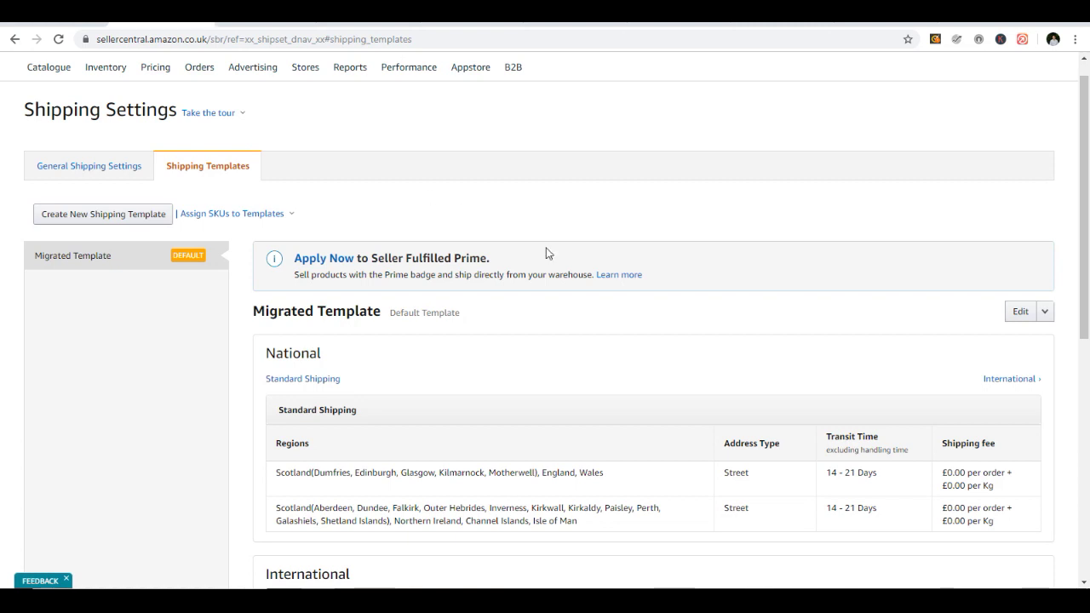
Step: Note the Migrated Template's 14 - 21 Days Scotland transit time and its fee
scroll(620, 231, down, 1)
scroll(619, 231, down, 2)
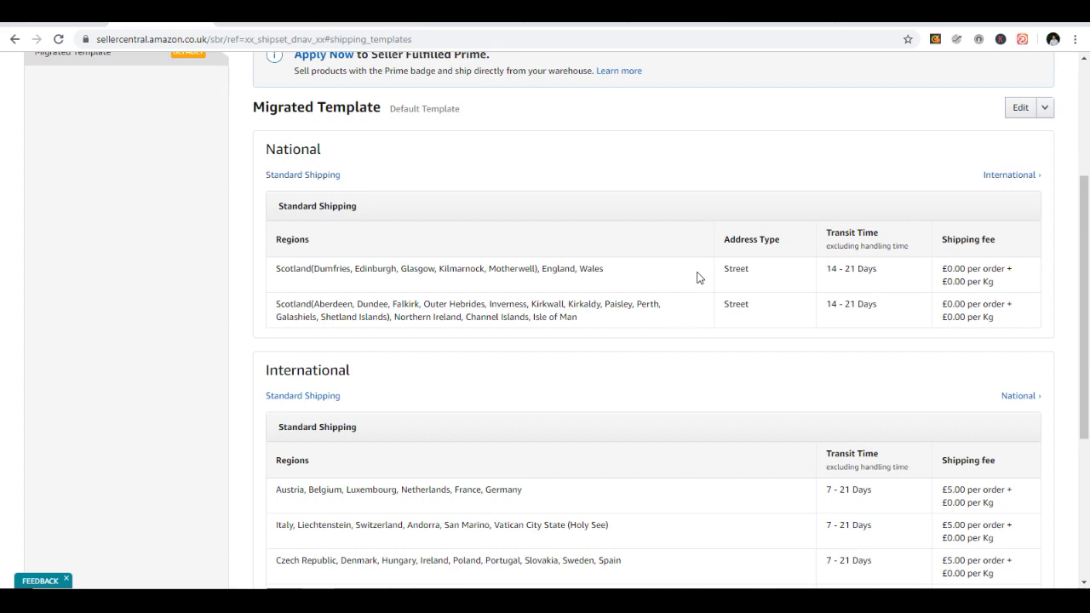
drag(826, 273, 876, 268)
click(803, 280)
drag(942, 271, 1007, 280)
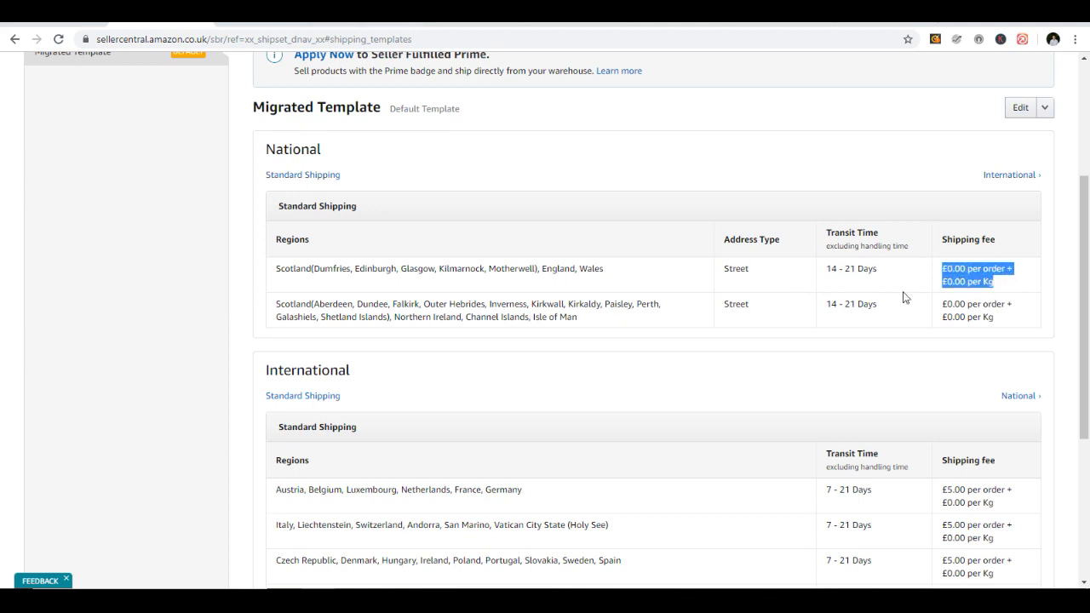
Step: Note the 7 - 21 Days international transit time, then go to Sourced Universe Beauty & Health
scroll(796, 299, down, 1)
scroll(778, 384, down, 3)
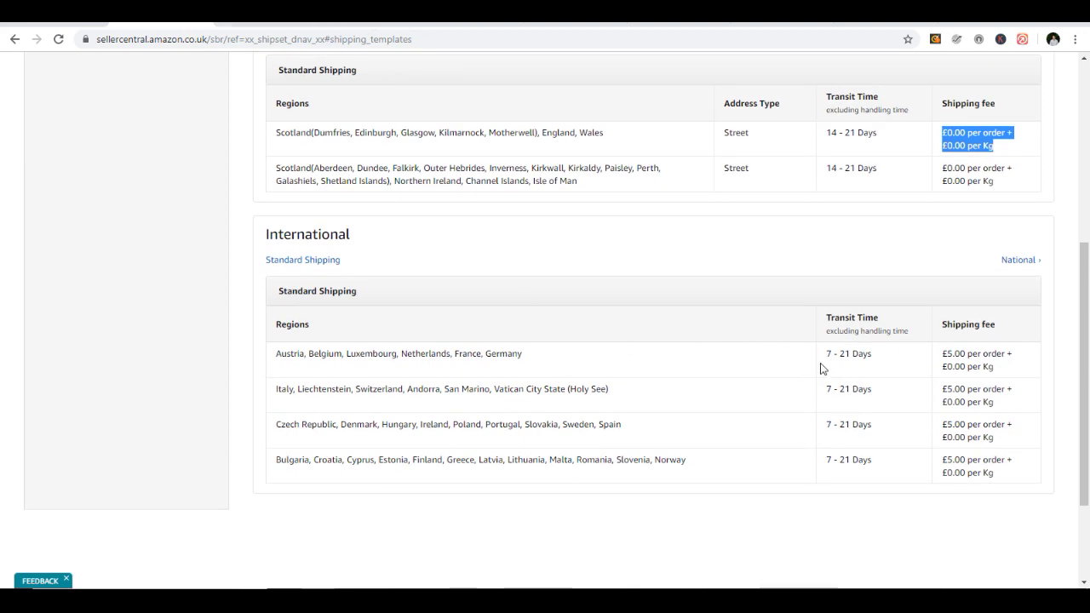
drag(824, 355, 875, 358)
click(876, 359)
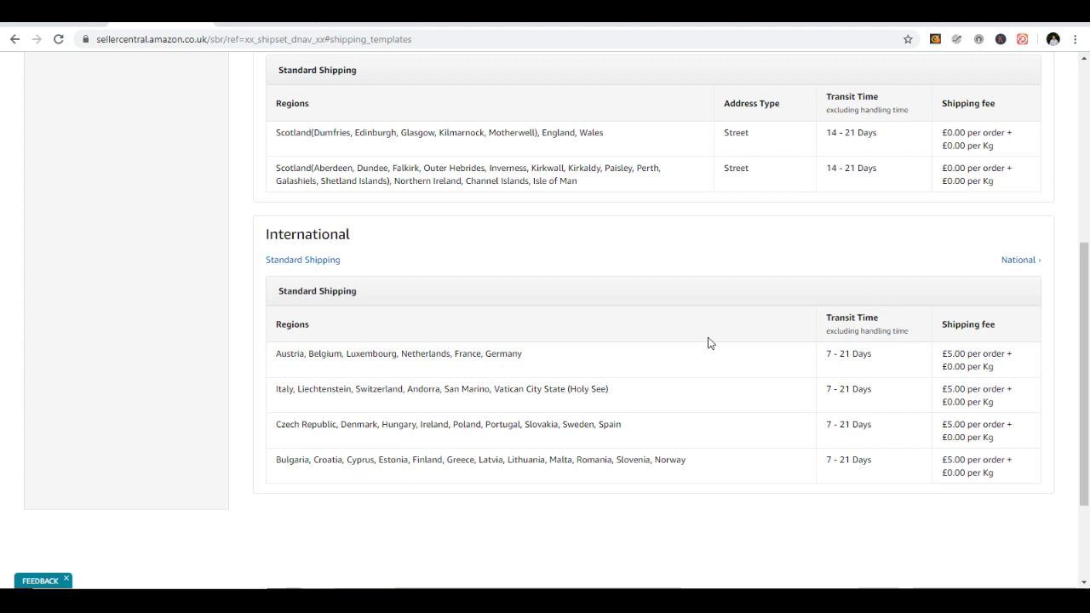
scroll(721, 290, up, 3)
scroll(506, 268, up, 1)
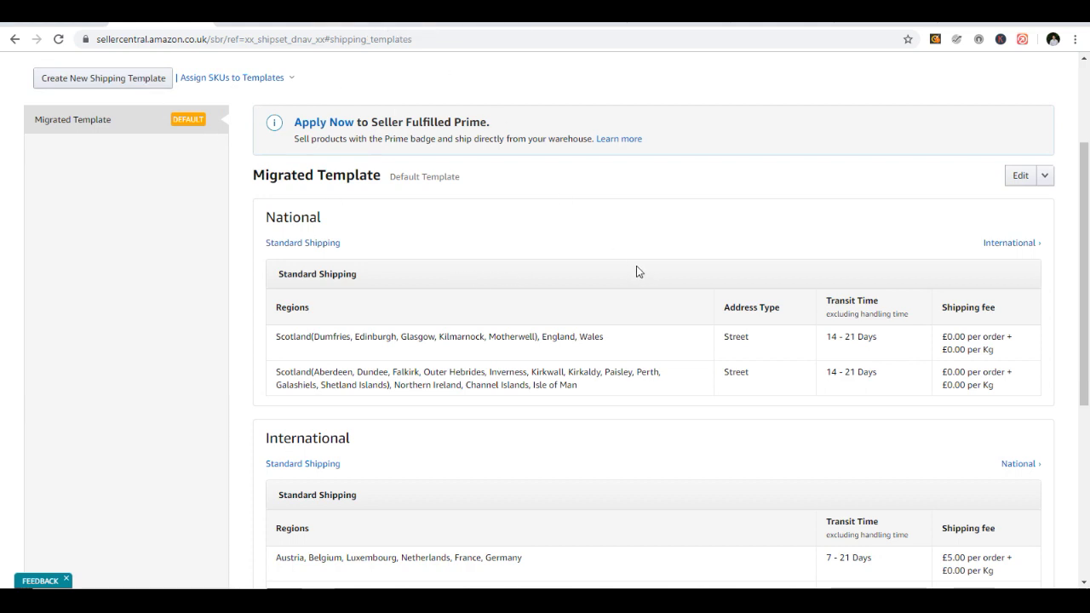
scroll(639, 269, down, 3)
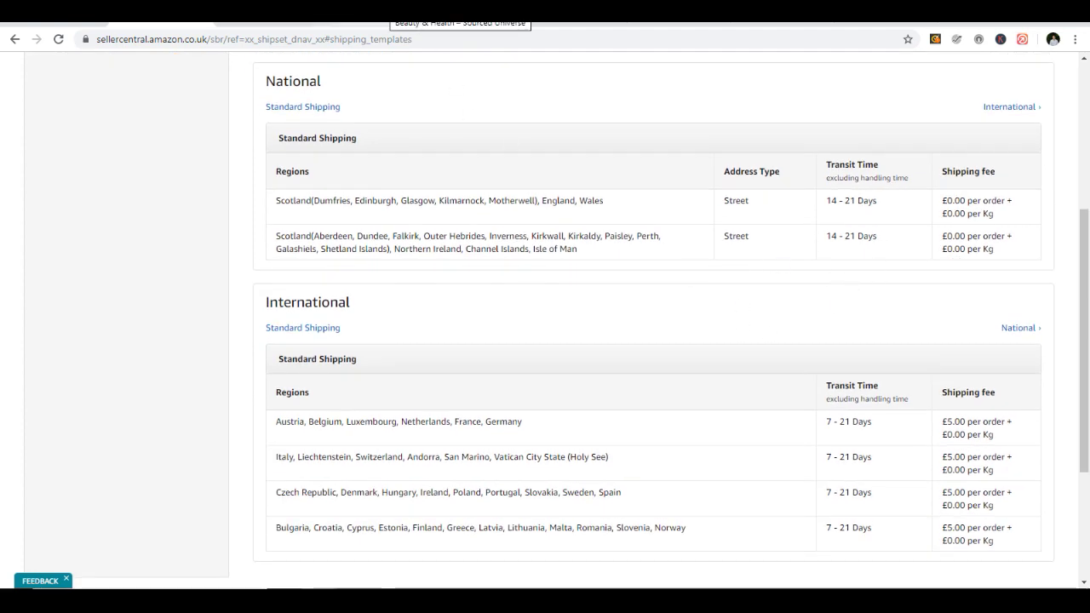
click(459, 12)
scroll(311, 215, up, 5)
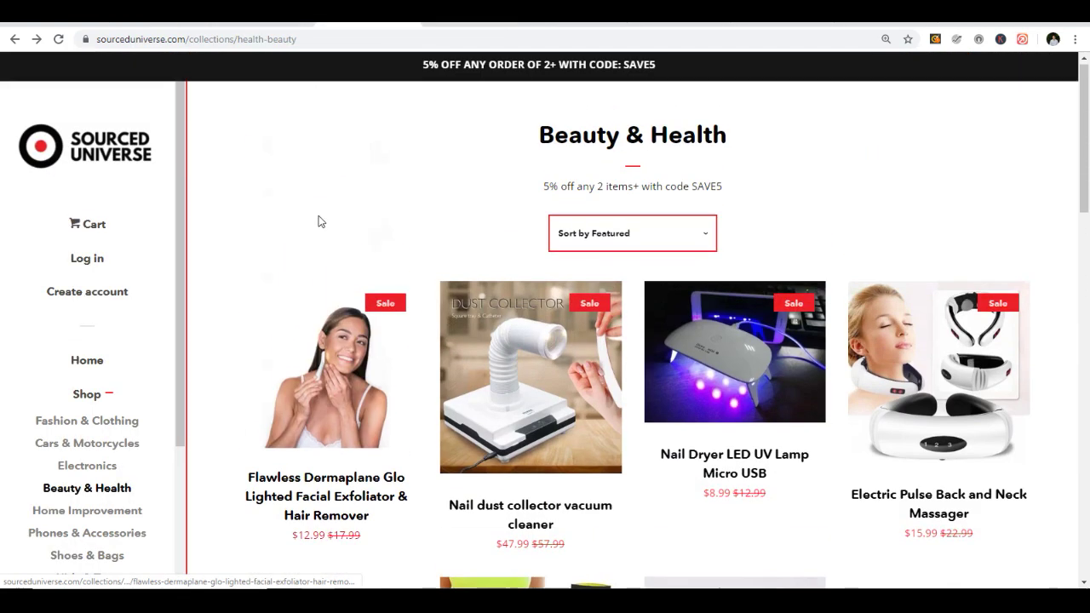
Step: Browse the Beauty & Health sale items, such as the Fetal Doppler Baby Monitor at $33.99
click(202, 19)
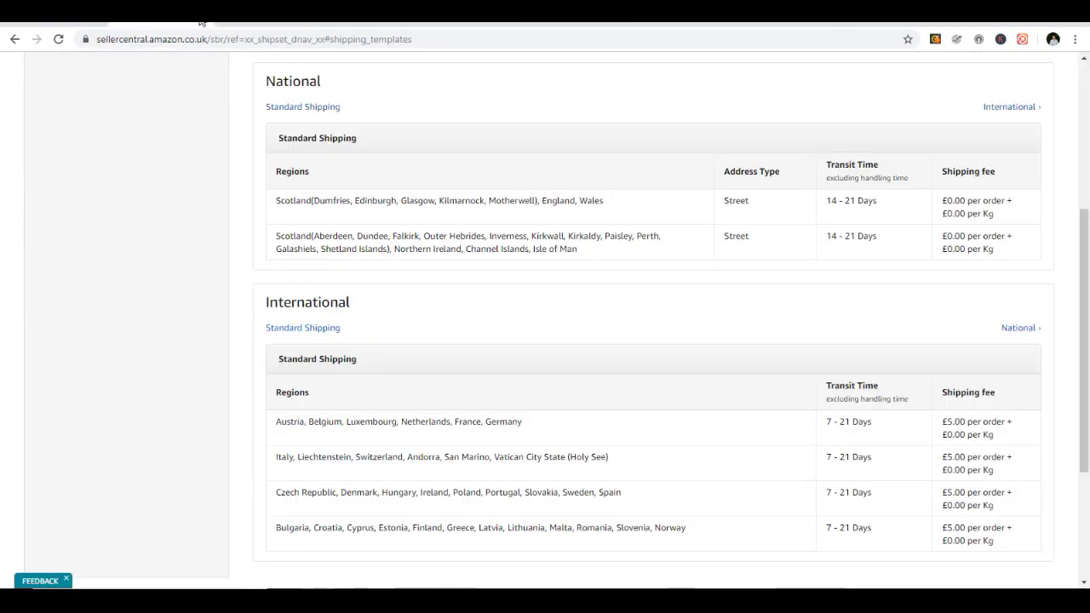
click(256, 17)
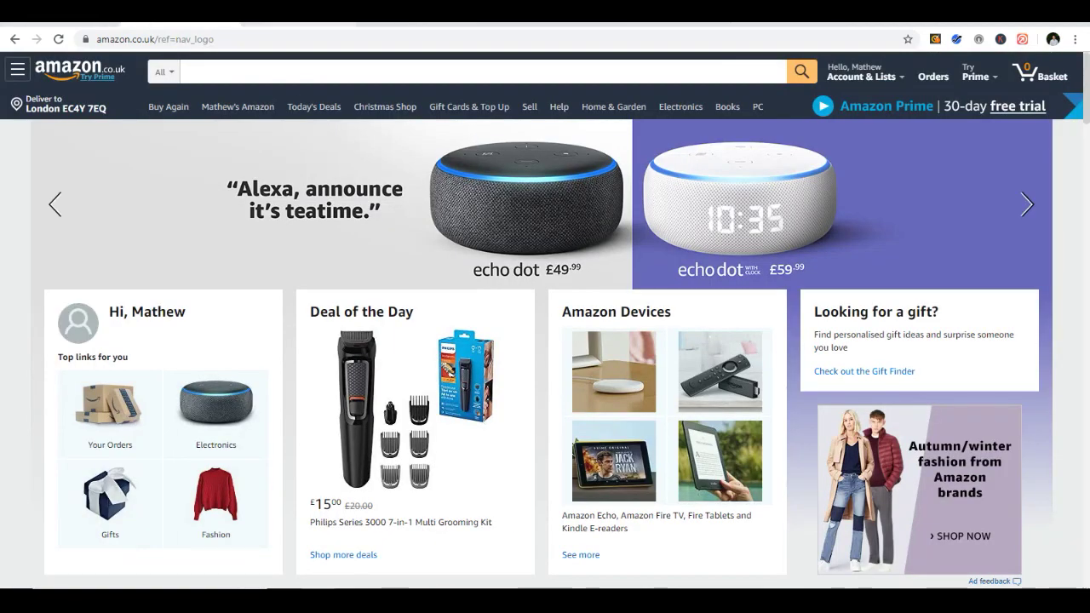
click(460, 12)
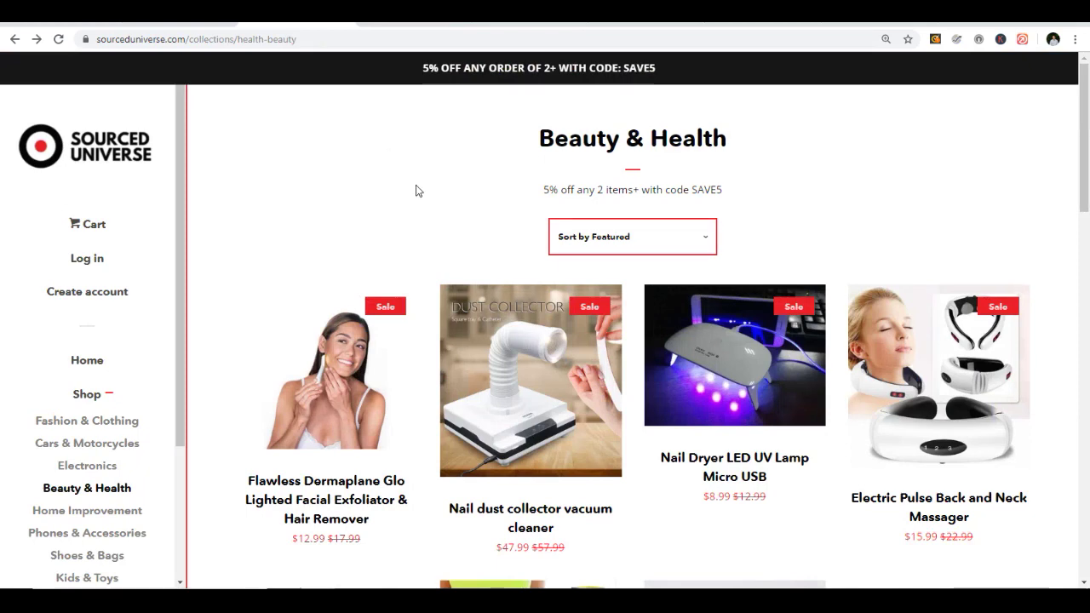
scroll(438, 195, down, 5)
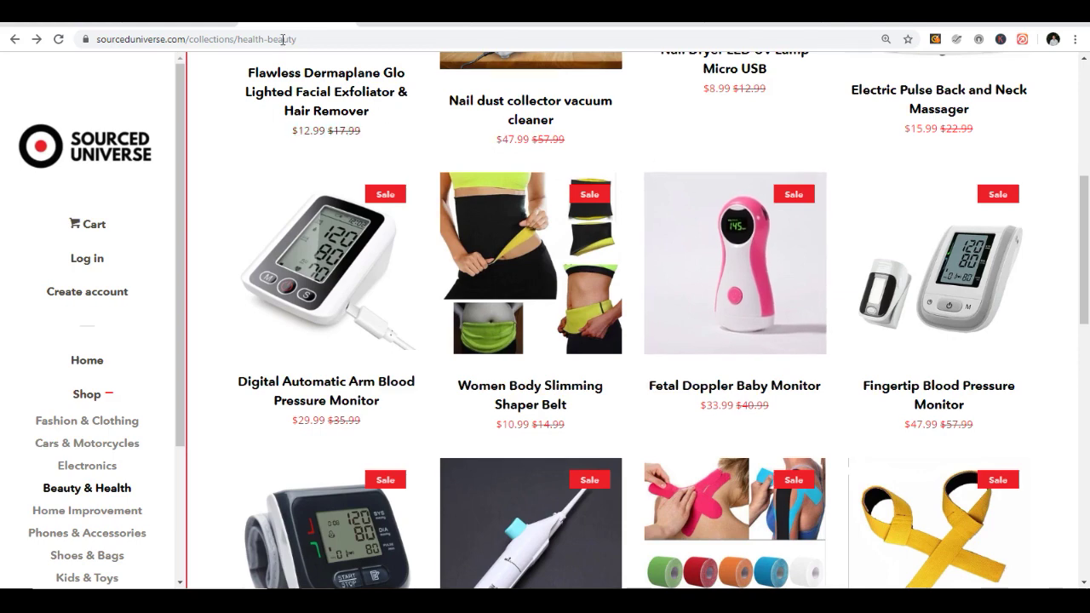
click(284, 12)
Step: Search Amazon.co.uk for 'dog toy basket' from the 'dog toy' suggestions
click(253, 70)
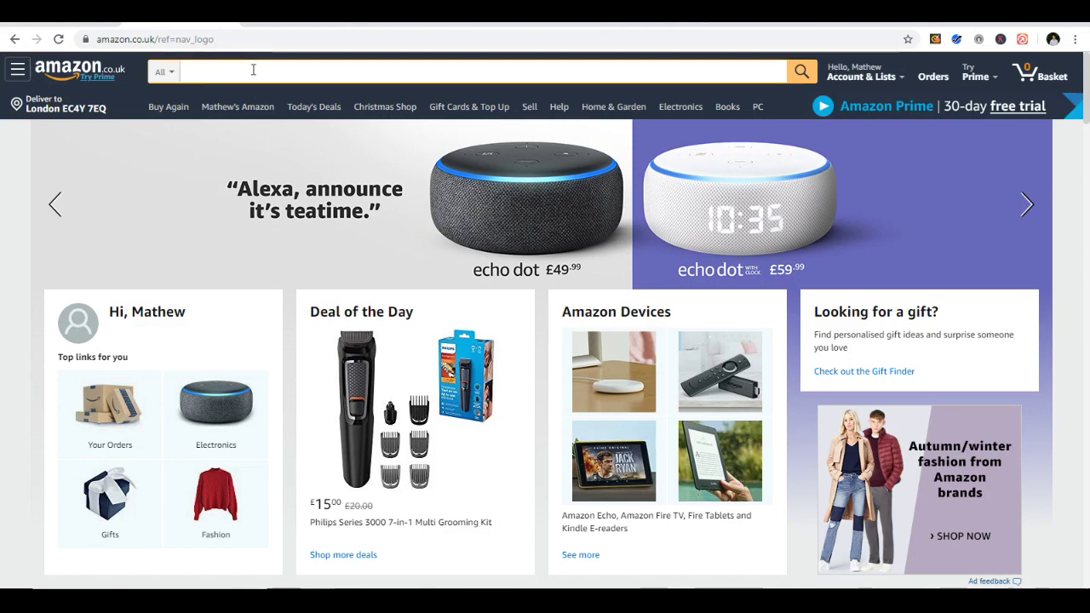
text(dog toy)
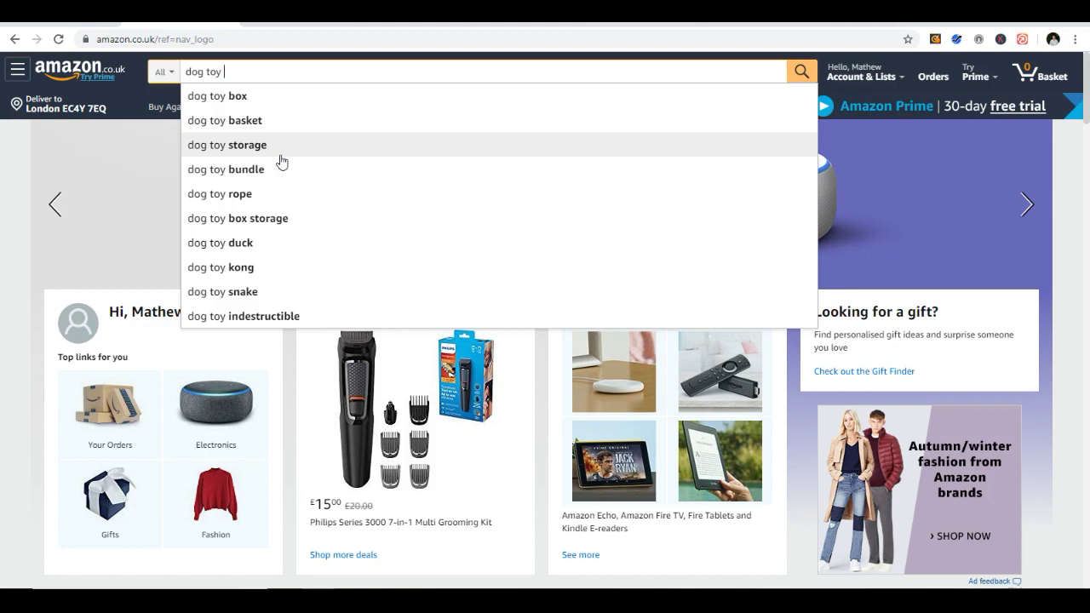
click(241, 121)
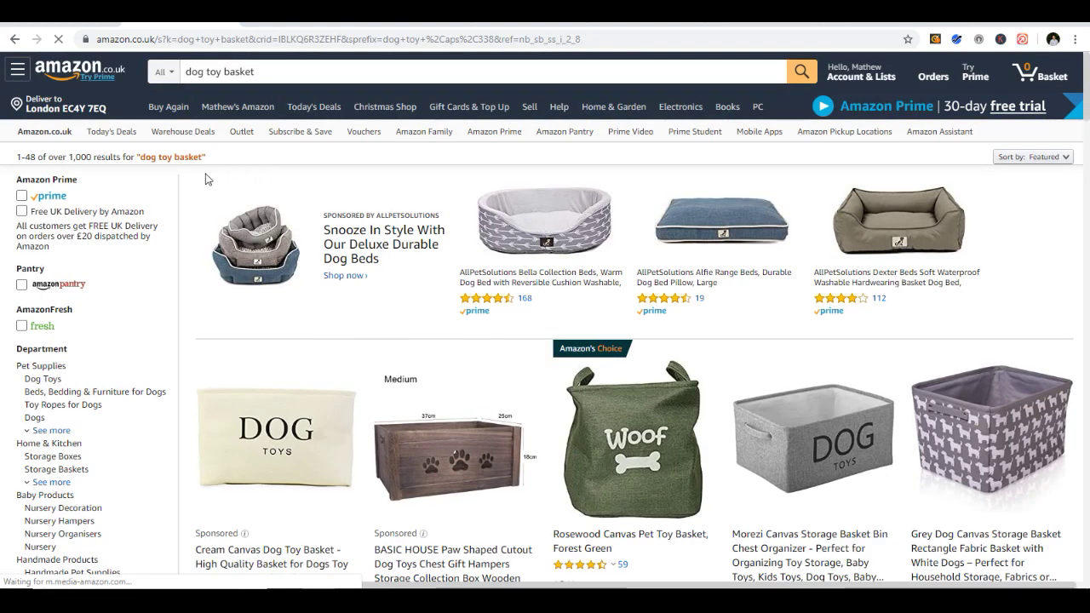
Step: Refine the search to 'dog toy basket wooden' and highlight its 240-result count
double_click(79, 156)
click(259, 70)
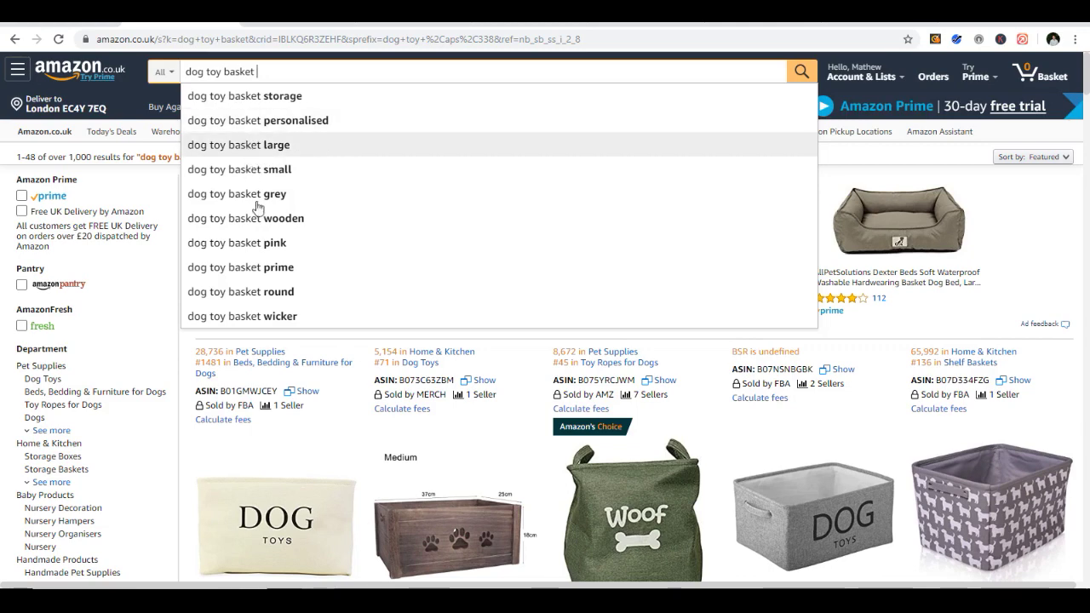
click(240, 221)
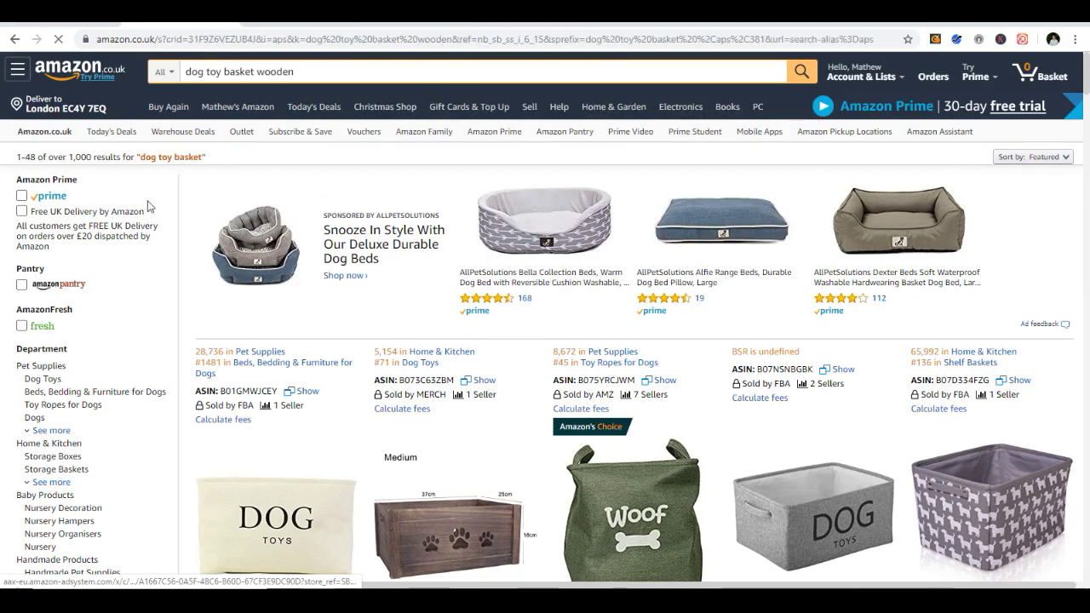
double_click(56, 156)
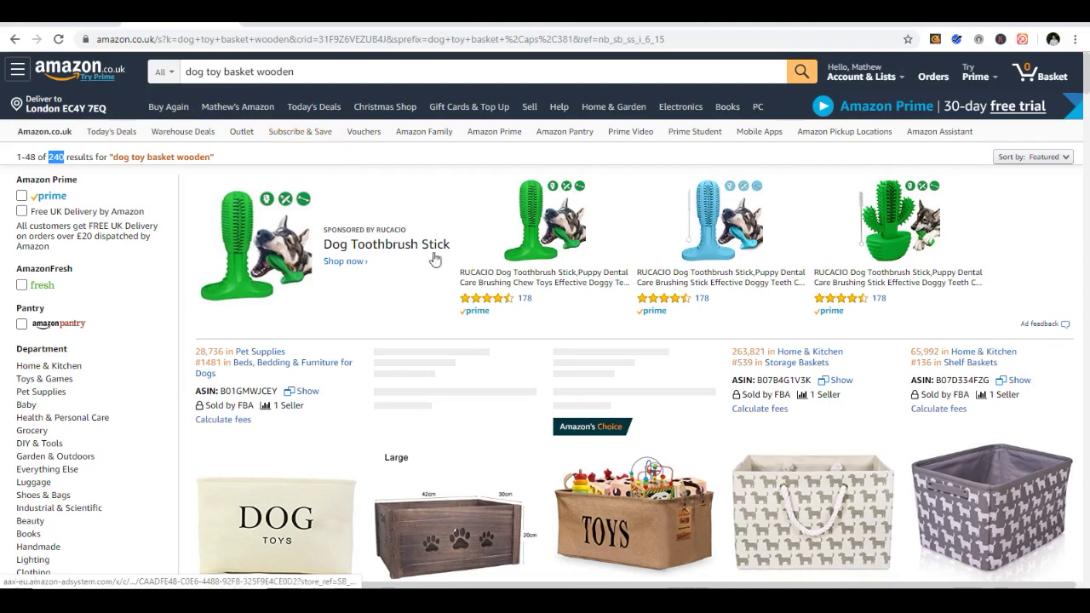
Step: Highlight the 'dog toy basket wooden' query and skim the top results
drag(314, 73, 136, 86)
click(333, 68)
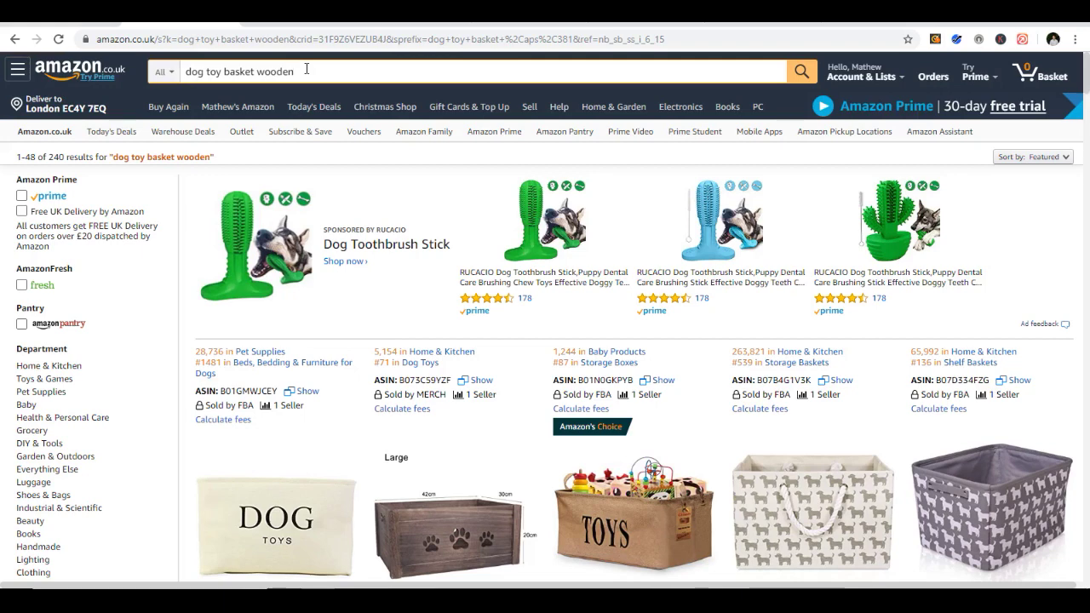
drag(307, 70, 283, 61)
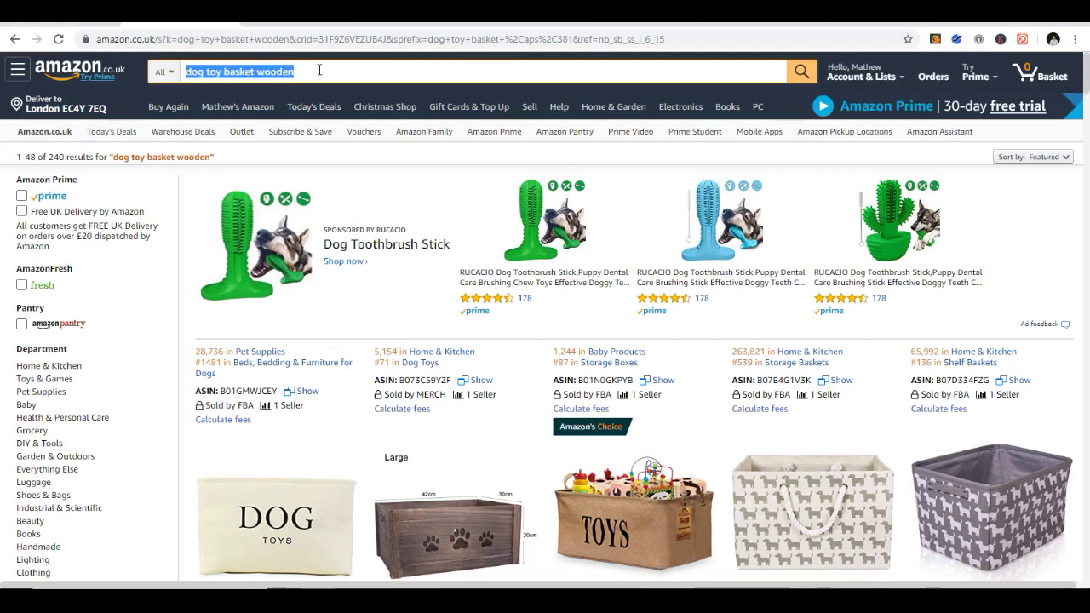
click(319, 70)
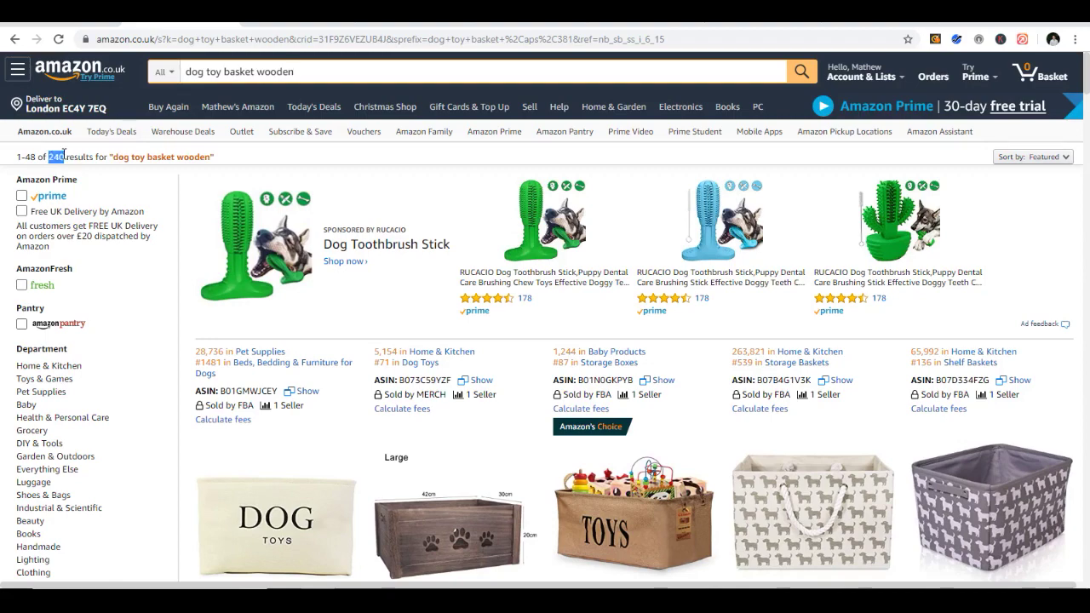
scroll(302, 215, down, 2)
scroll(301, 215, down, 4)
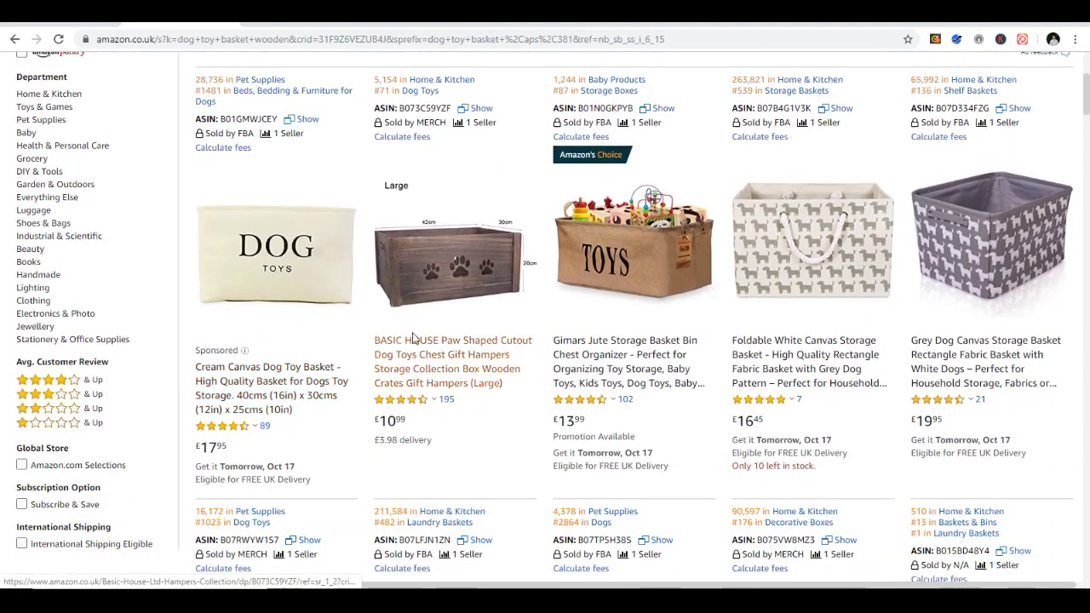
scroll(405, 340, up, 6)
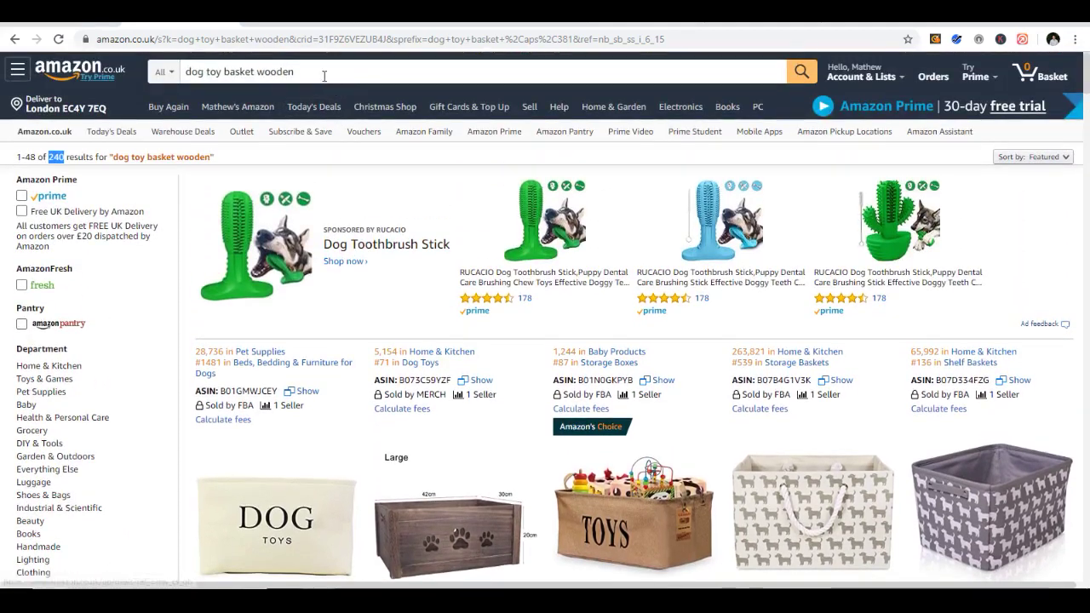
Step: Compare basket prices and rankings, e.g. BASIC HOUSE crate £10.99 and Gimars jute basket £13.99
click(329, 76)
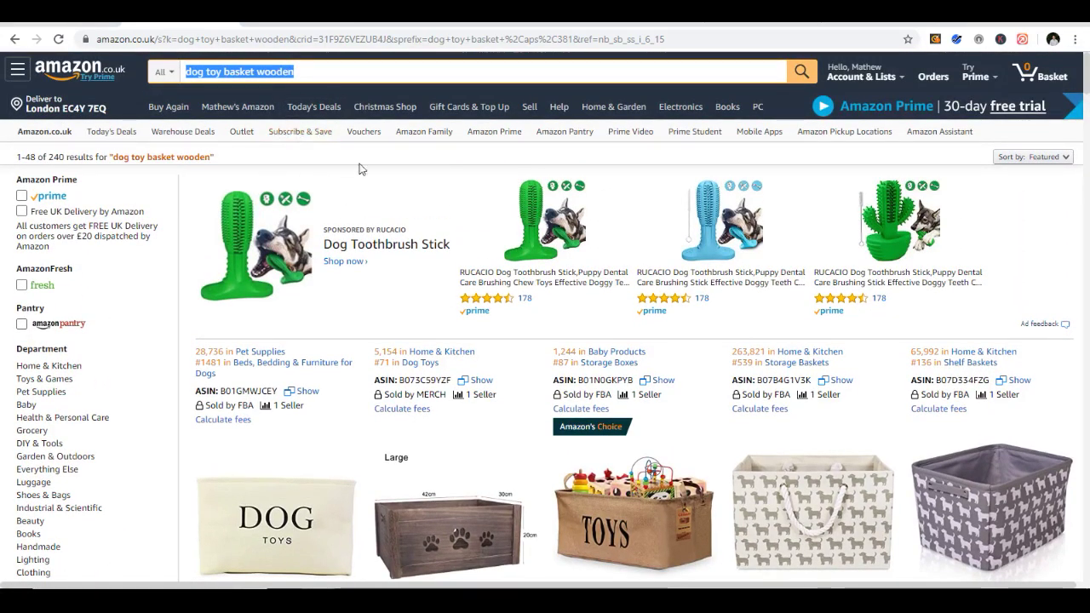
scroll(358, 168, down, 6)
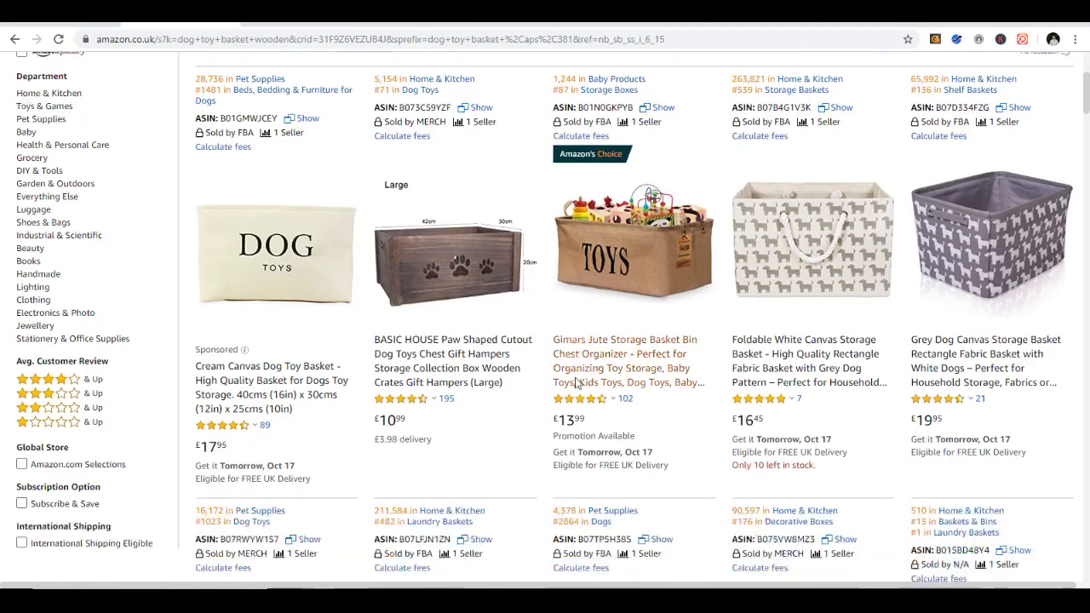
scroll(576, 383, down, 1)
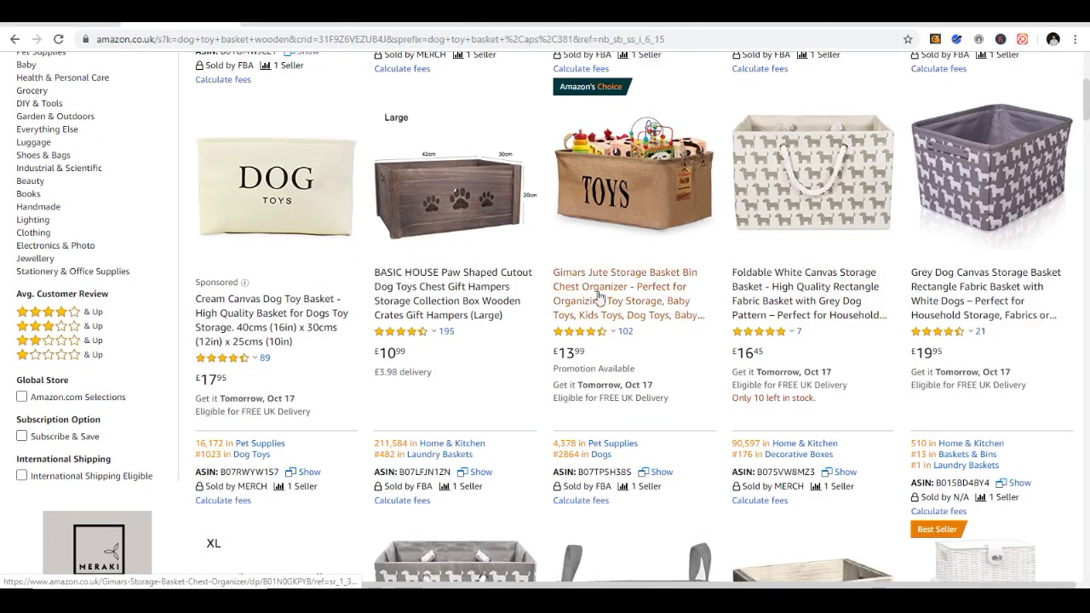
scroll(455, 315, up, 7)
scroll(456, 315, down, 3)
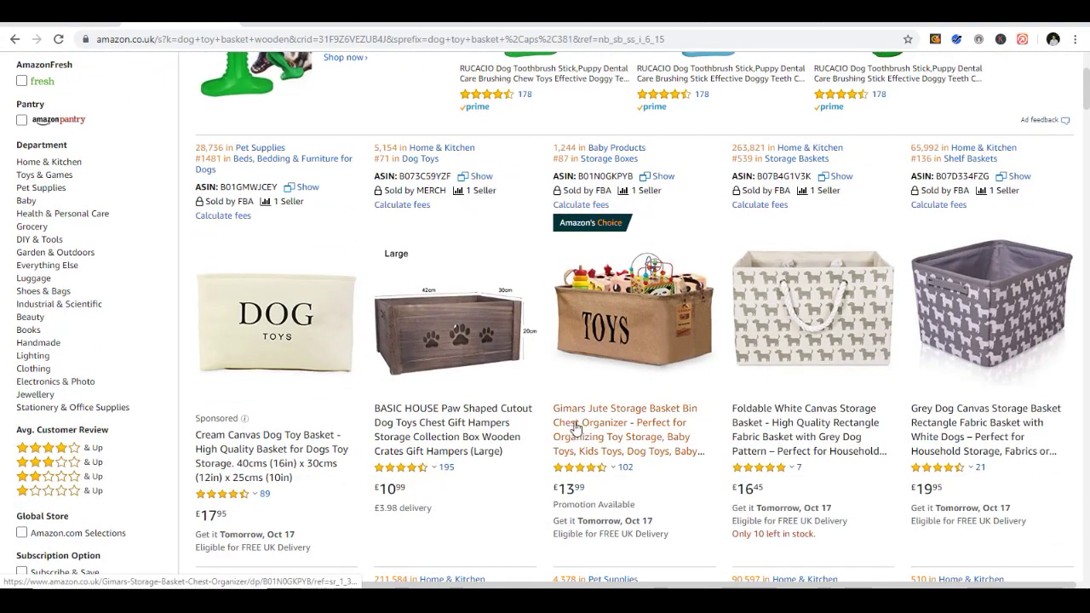
scroll(577, 423, down, 1)
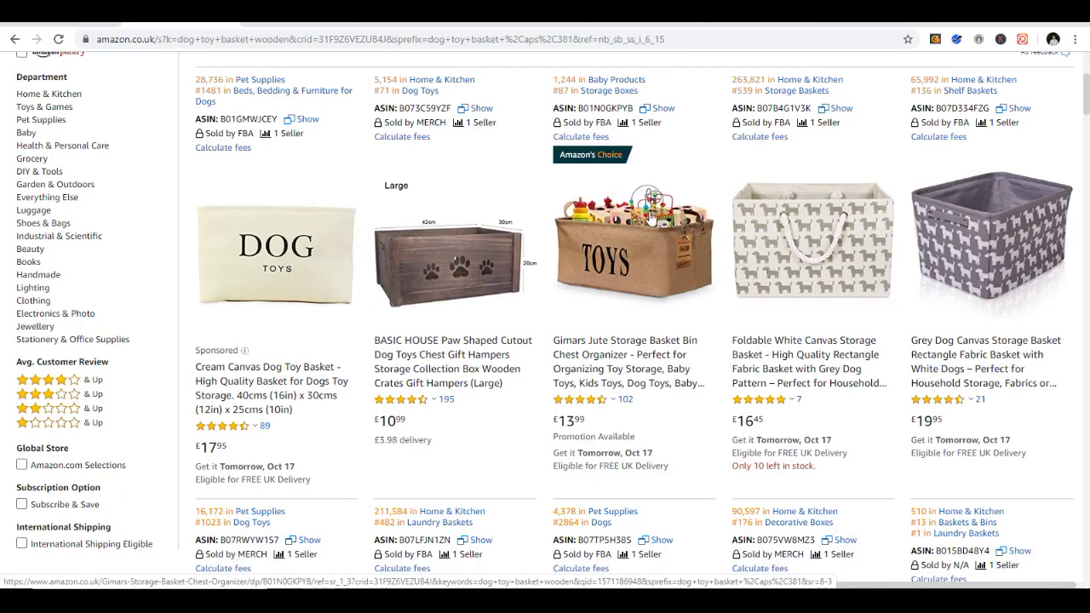
scroll(809, 265, down, 5)
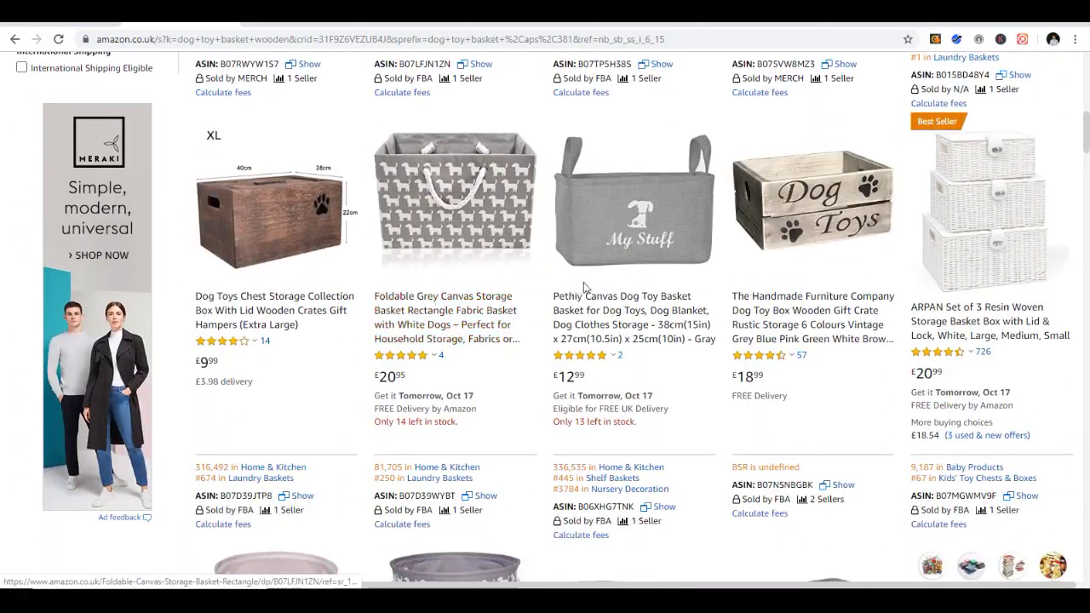
scroll(694, 298, down, 1)
scroll(694, 298, down, 4)
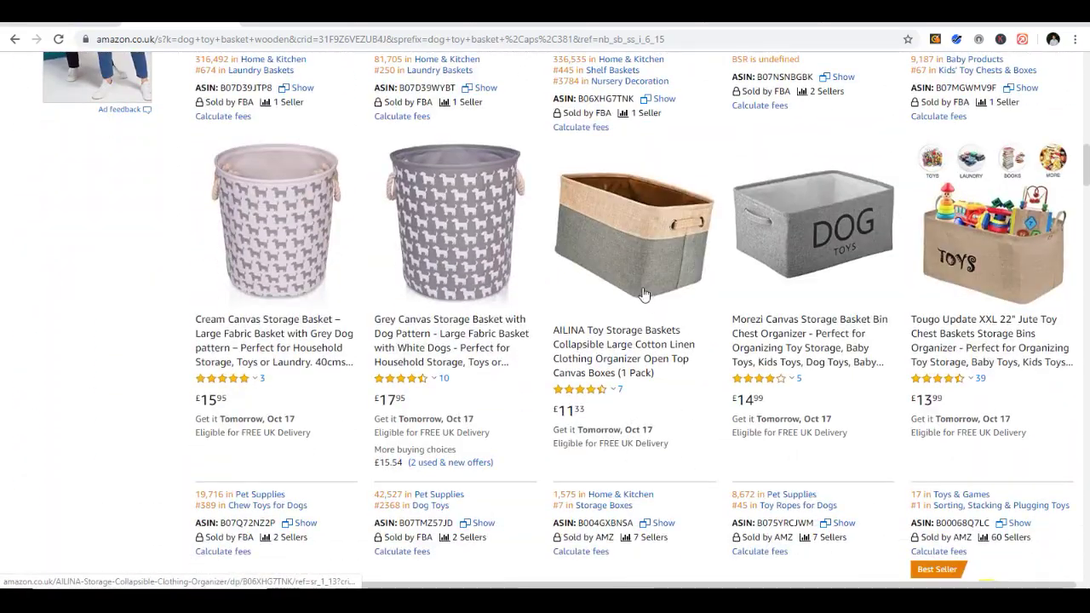
scroll(651, 308, up, 10)
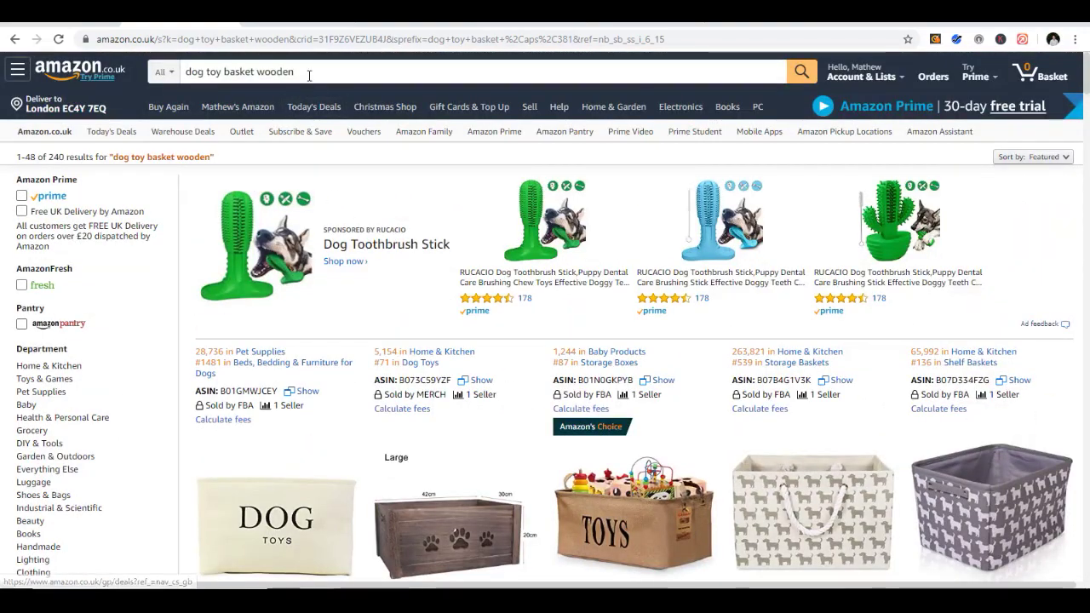
drag(310, 72, 120, 91)
click(401, 181)
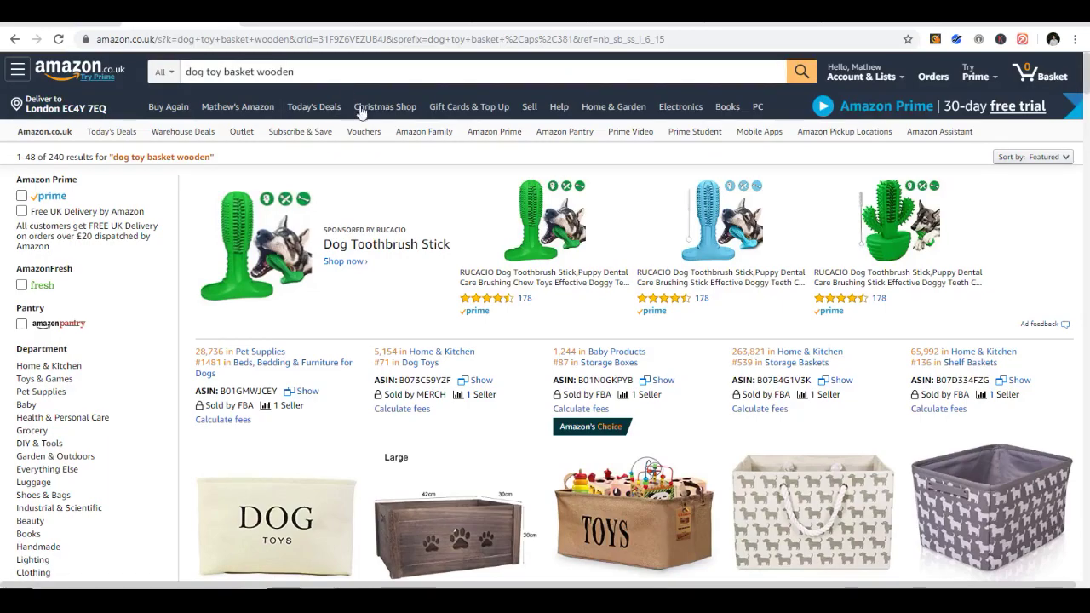
scroll(447, 294, down, 3)
scroll(590, 319, up, 2)
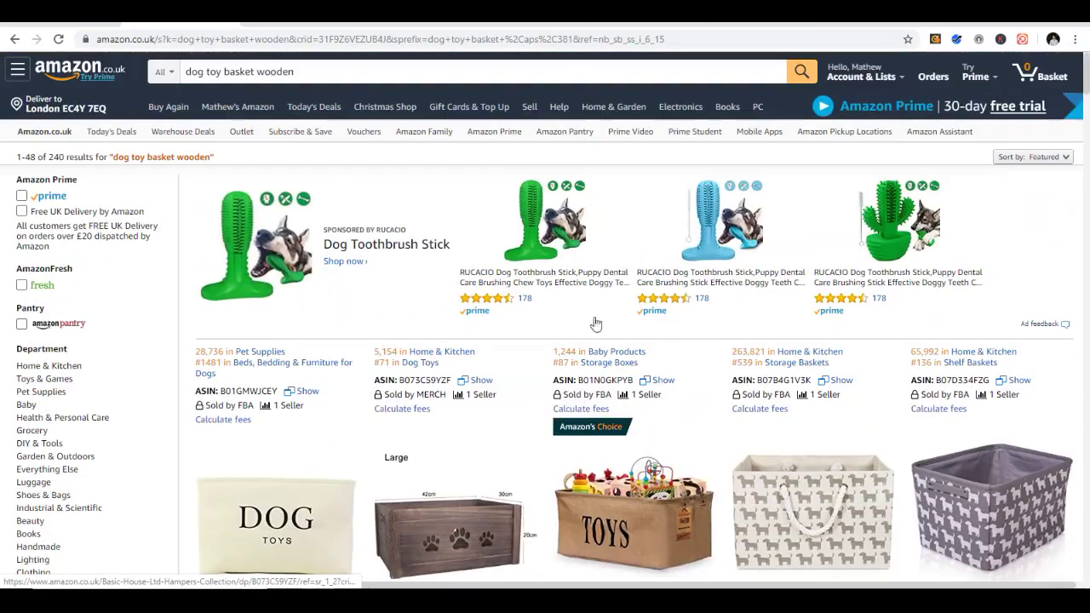
scroll(629, 343, down, 1)
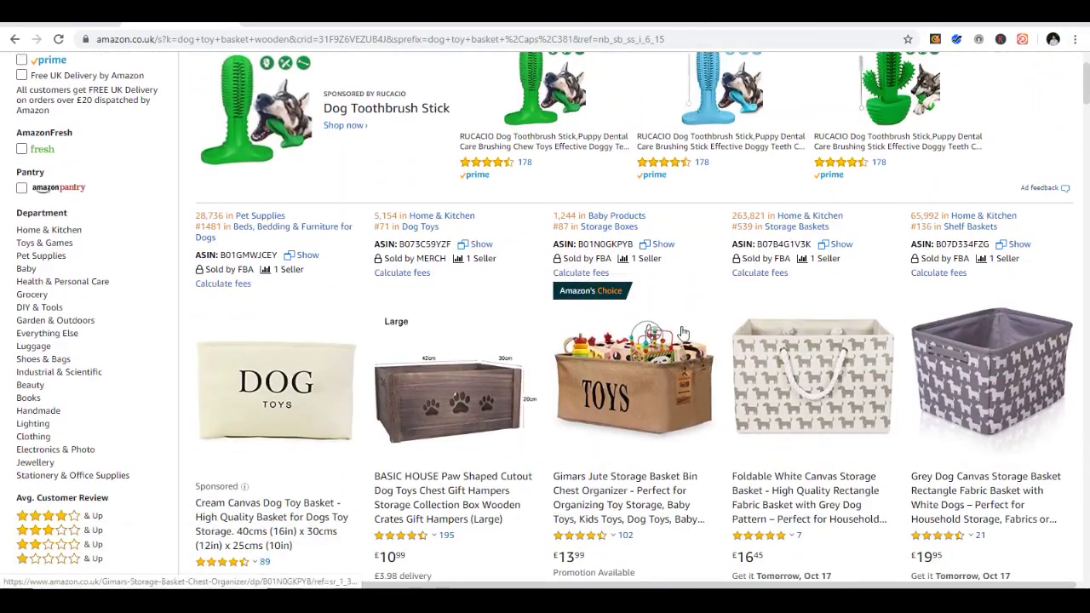
scroll(474, 354, down, 2)
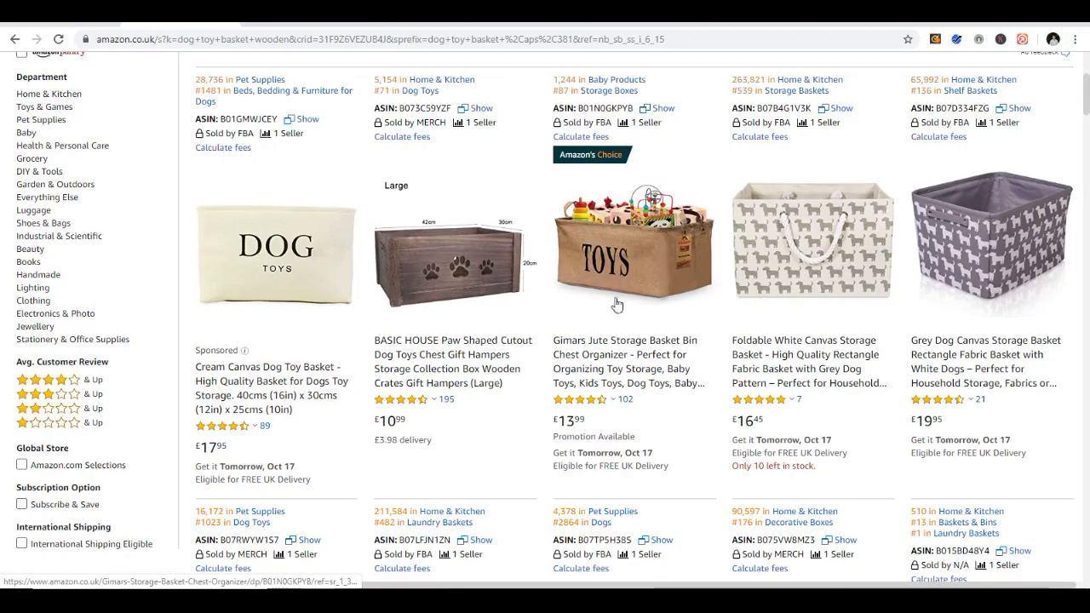
scroll(617, 305, down, 2)
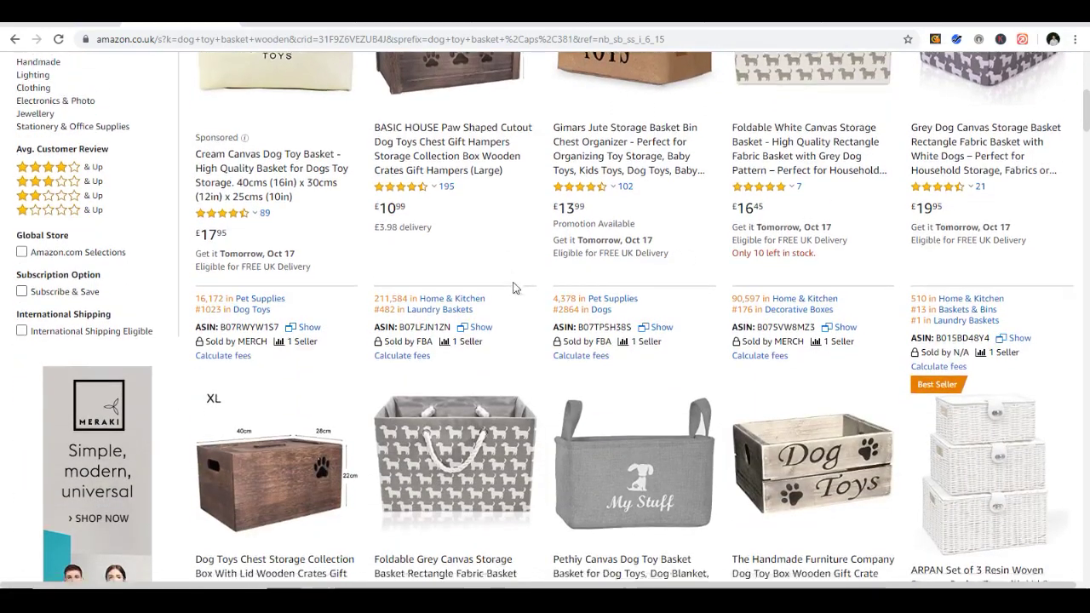
scroll(515, 289, down, 2)
scroll(532, 305, up, 5)
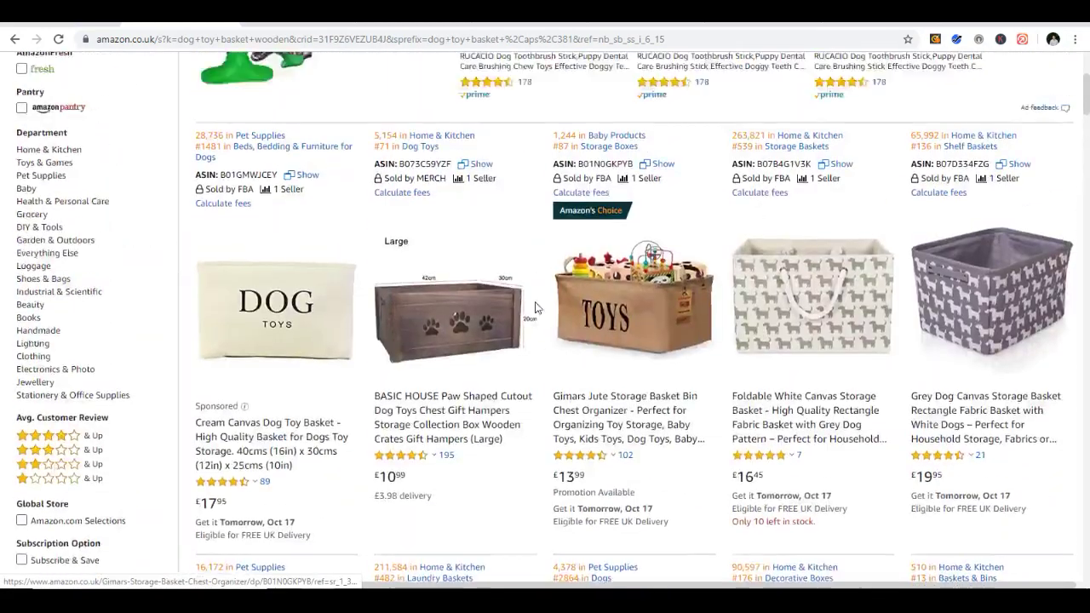
scroll(528, 302, up, 2)
scroll(511, 290, down, 1)
scroll(483, 269, down, 1)
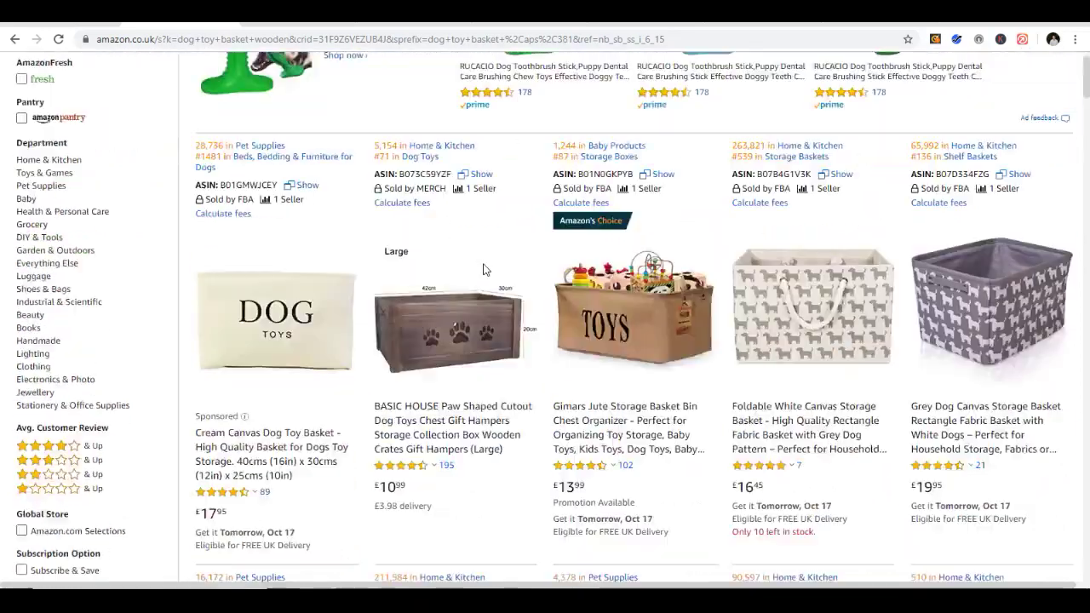
scroll(481, 270, down, 4)
scroll(494, 275, up, 7)
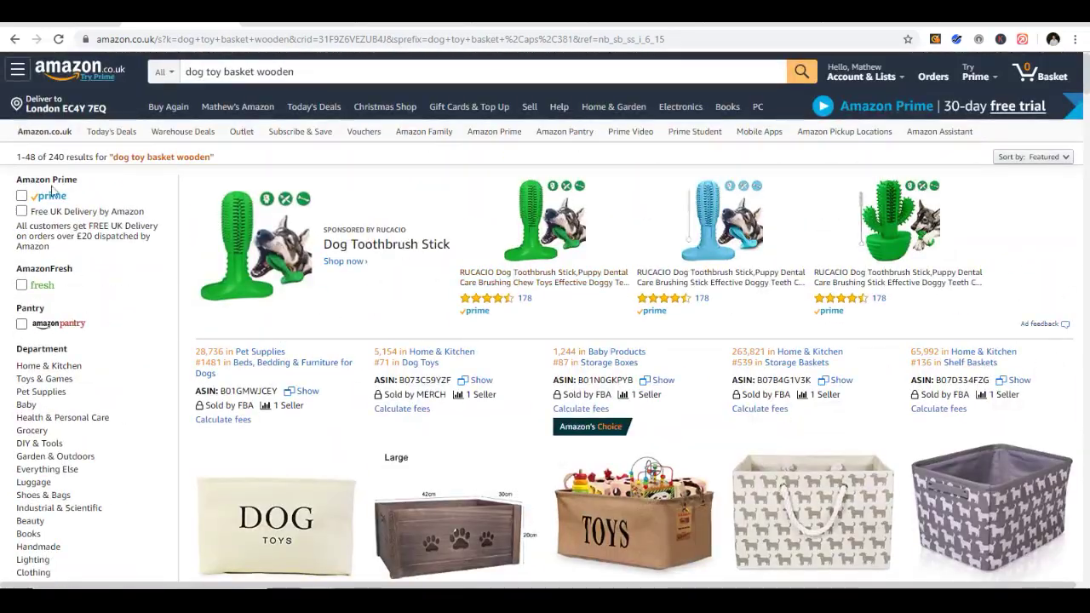
drag(49, 160, 61, 159)
scroll(204, 189, down, 5)
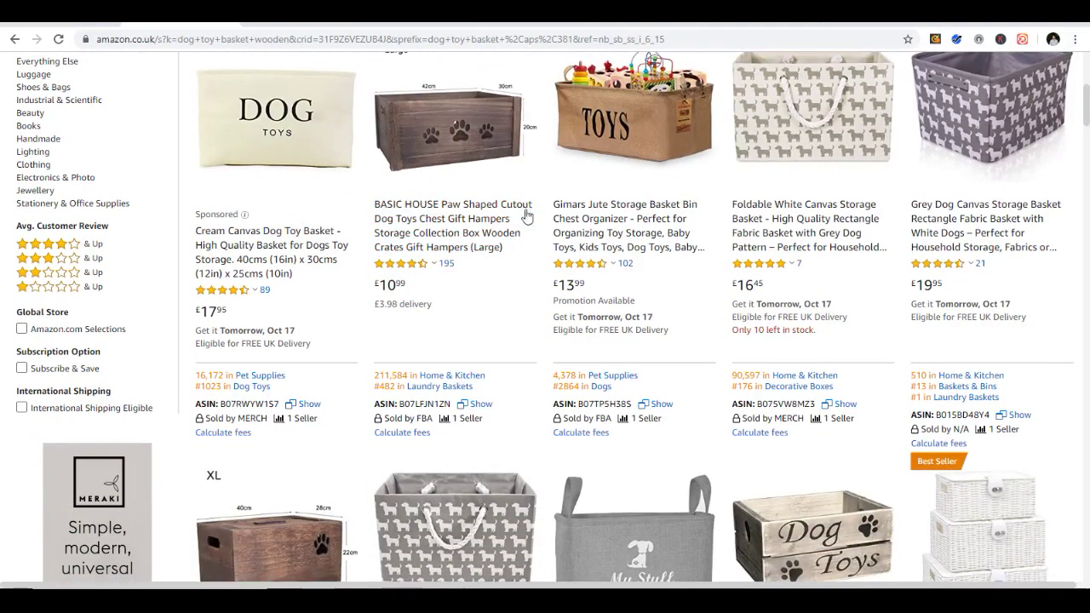
drag(552, 204, 700, 207)
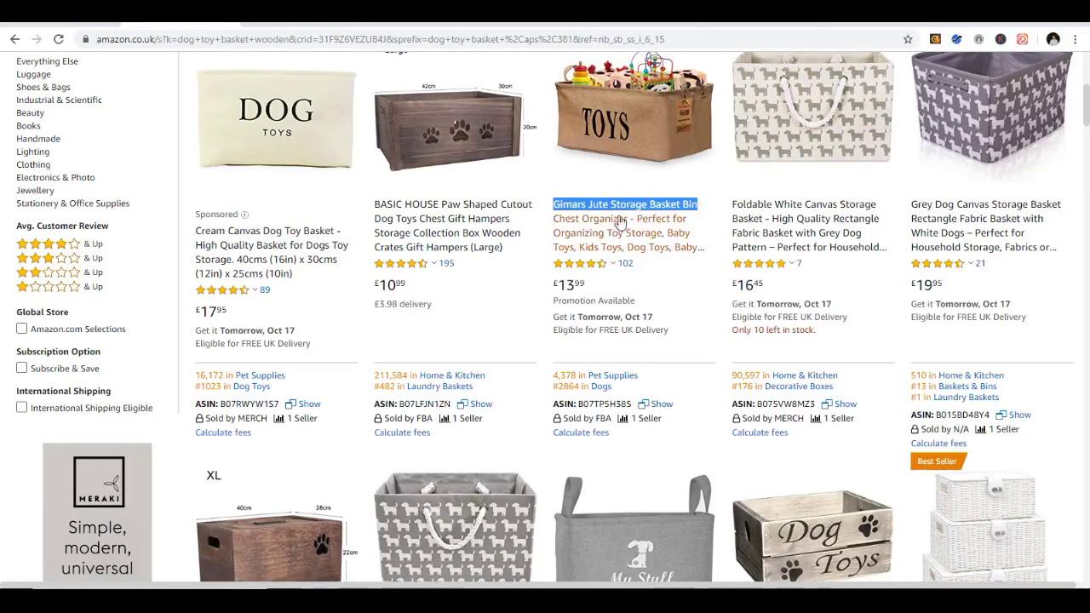
scroll(504, 245, up, 5)
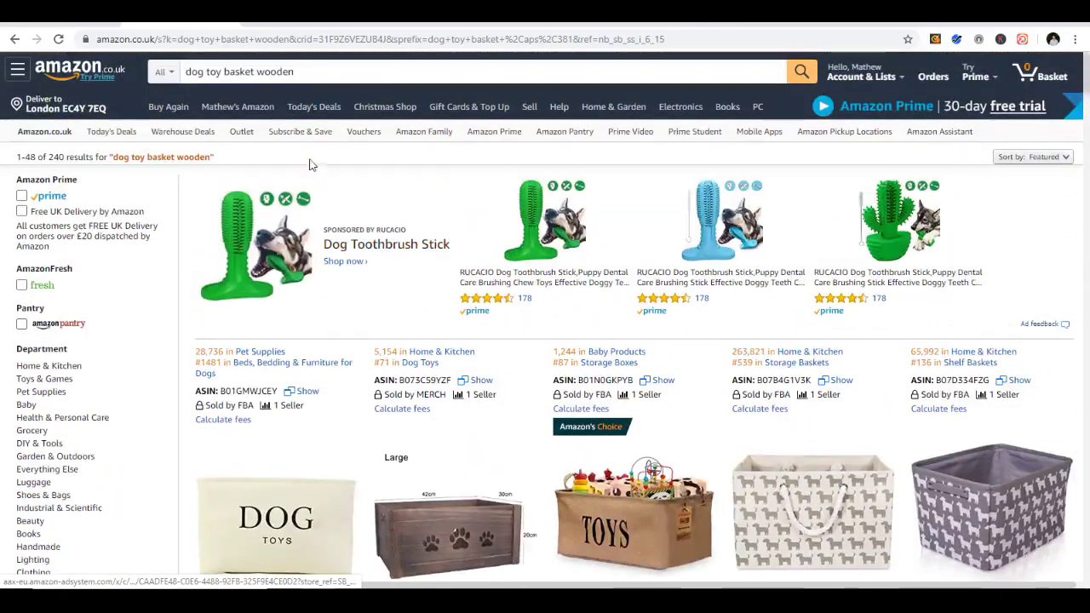
triple_click(196, 72)
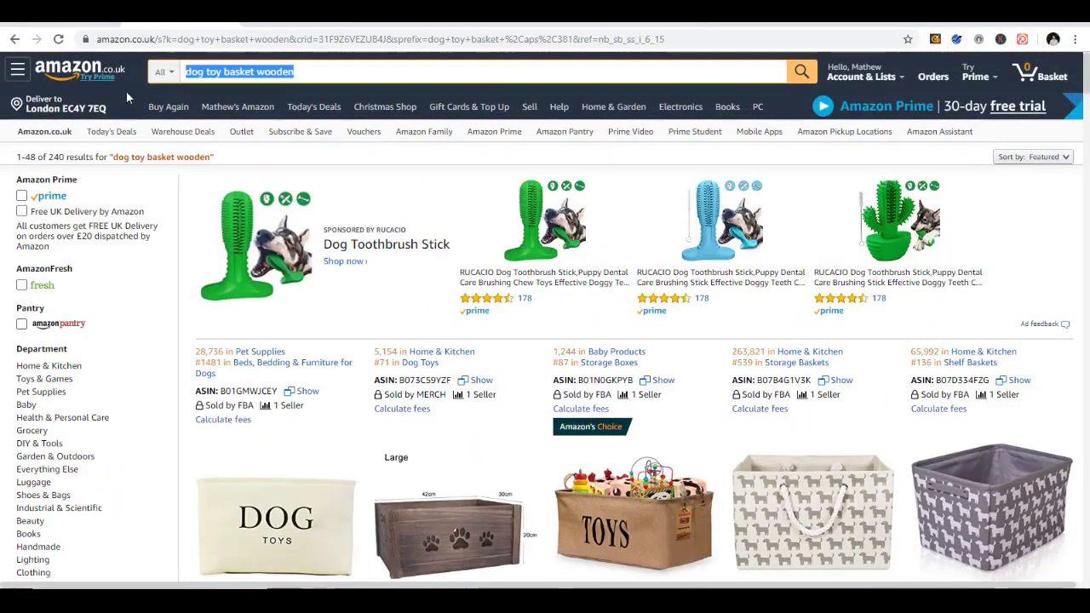
scroll(377, 217, down, 2)
scroll(537, 246, down, 2)
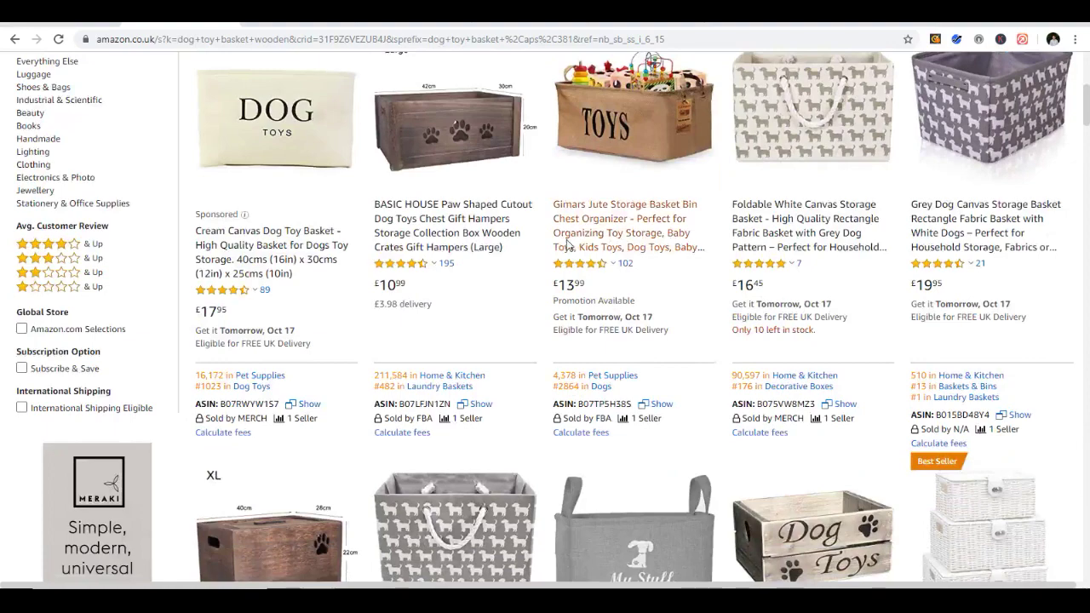
scroll(308, 206, up, 2)
scroll(308, 206, up, 2)
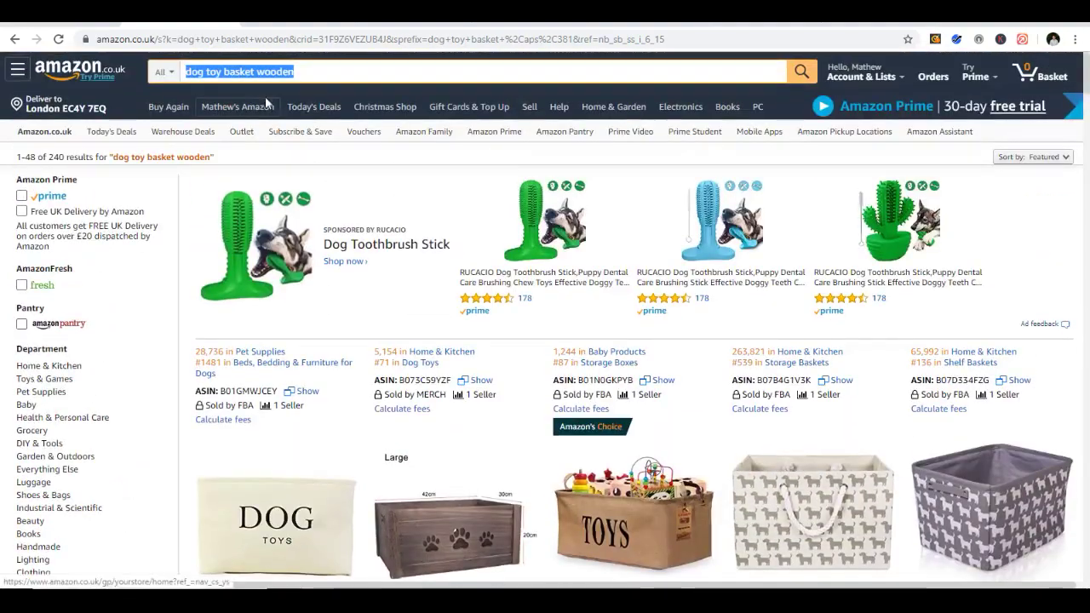
click(307, 71)
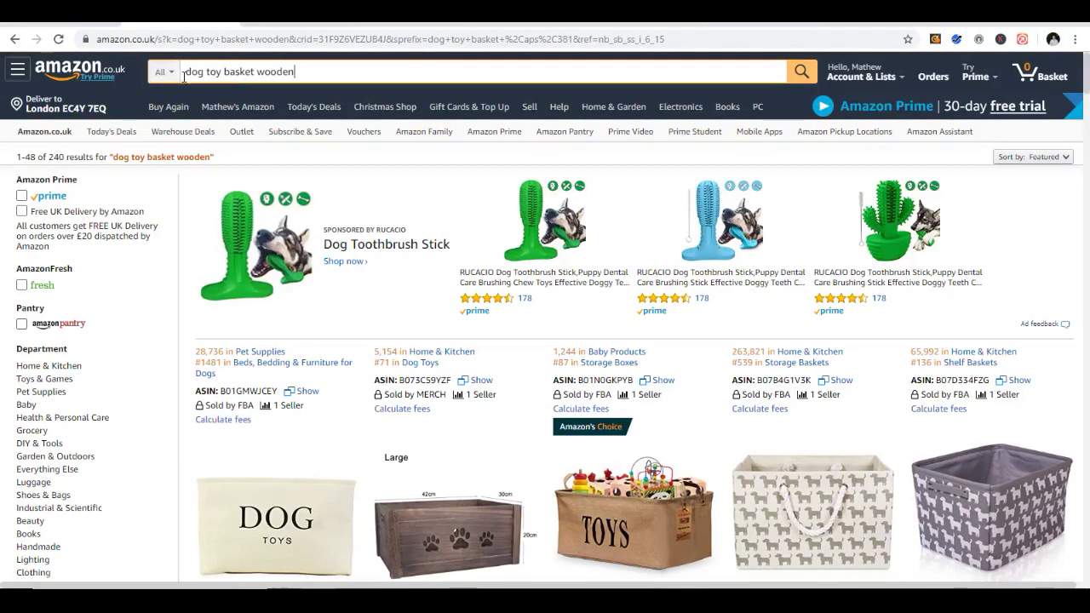
drag(305, 72, 181, 71)
click(305, 67)
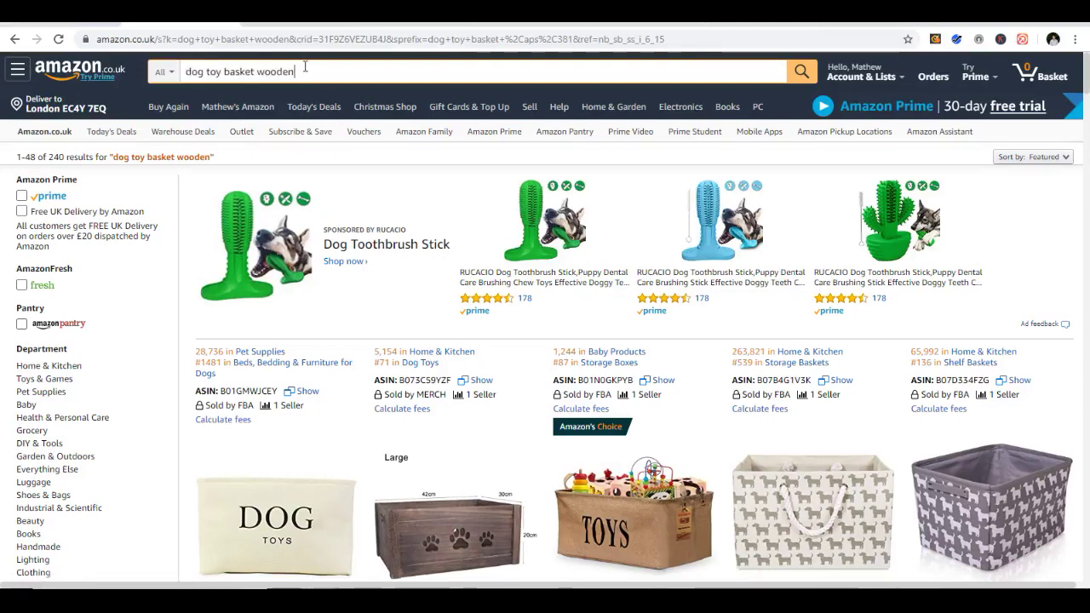
drag(300, 71, 181, 90)
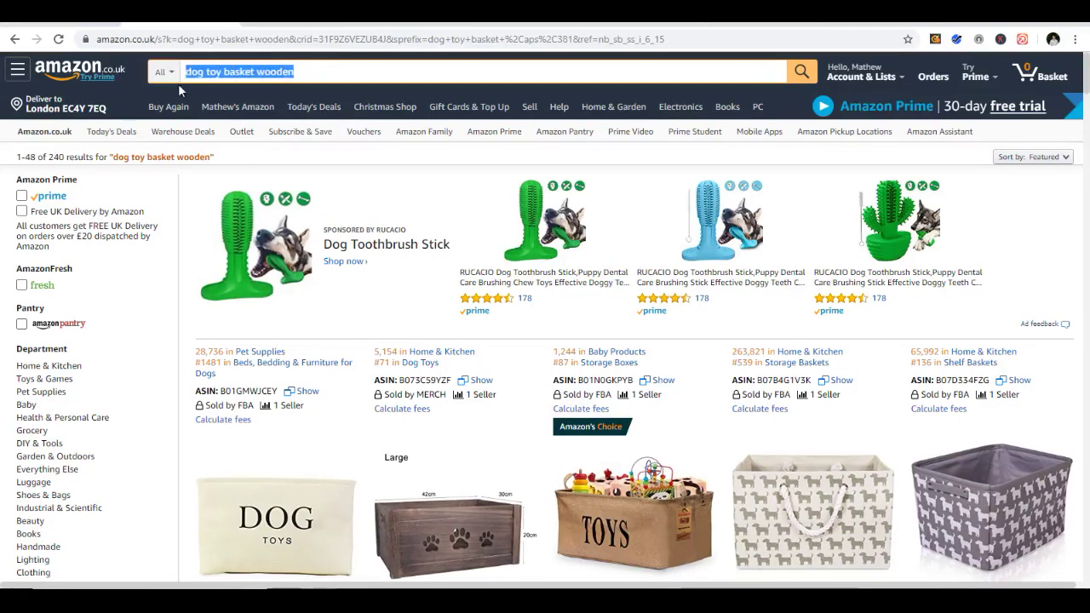
click(298, 73)
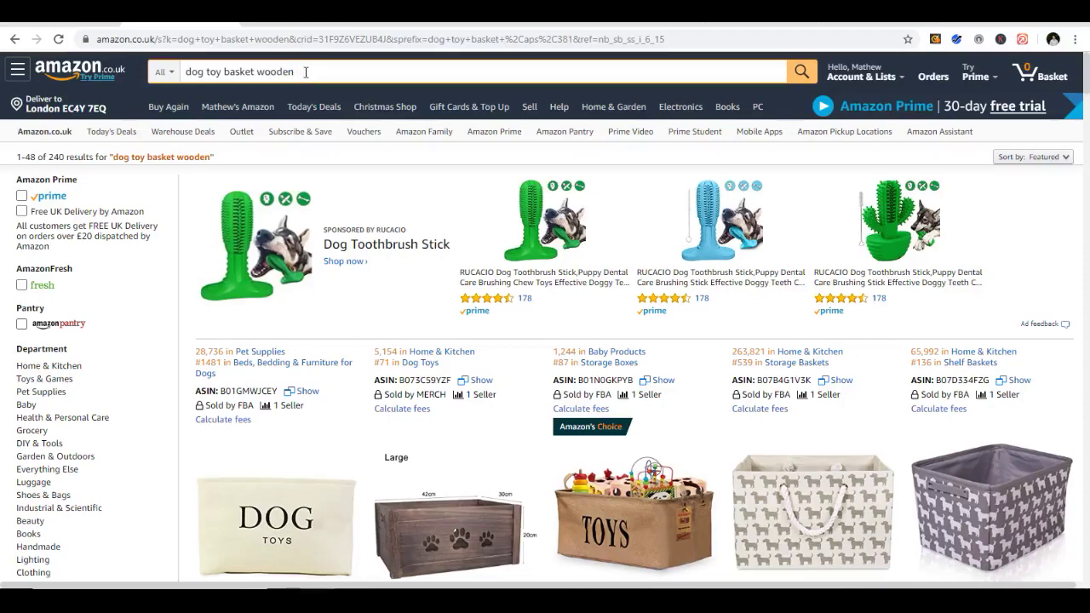
drag(308, 71, 164, 94)
click(368, 168)
scroll(699, 250, down, 5)
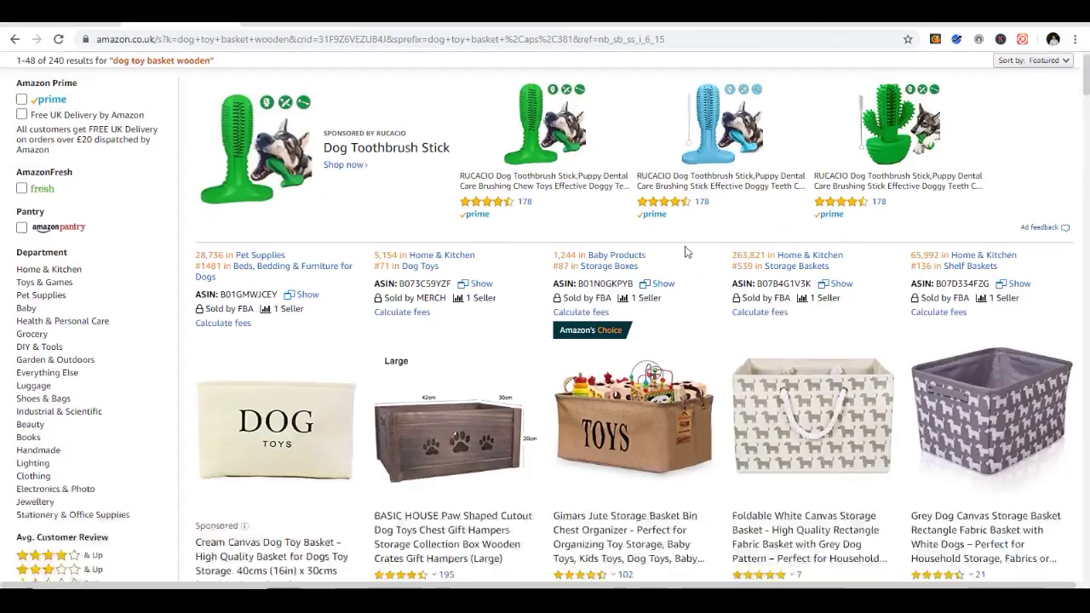
scroll(541, 272, down, 3)
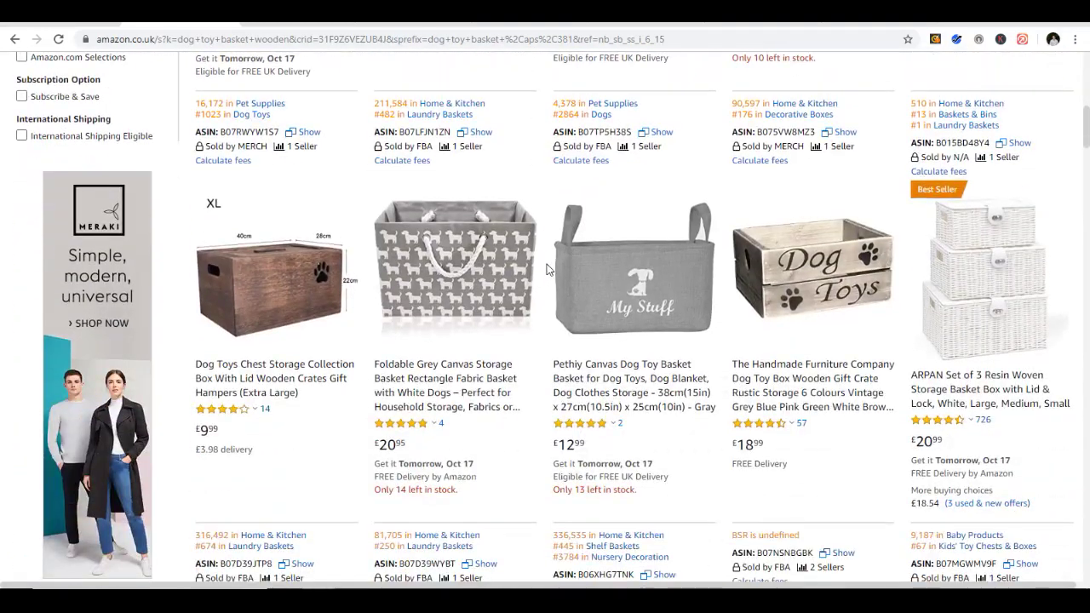
scroll(547, 269, down, 2)
scroll(548, 269, down, 3)
scroll(553, 267, down, 2)
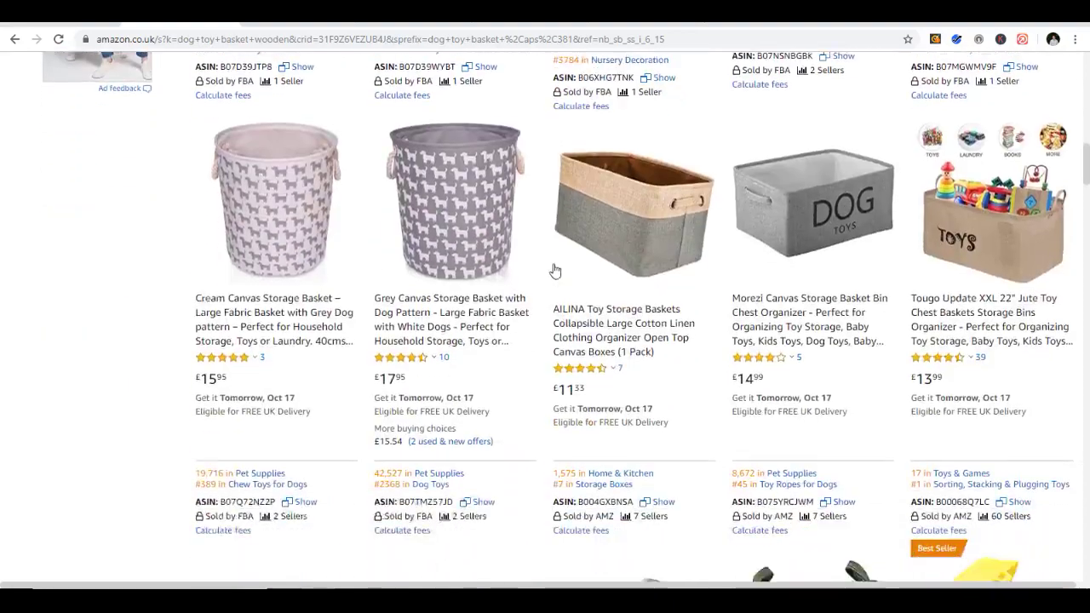
scroll(556, 267, down, 2)
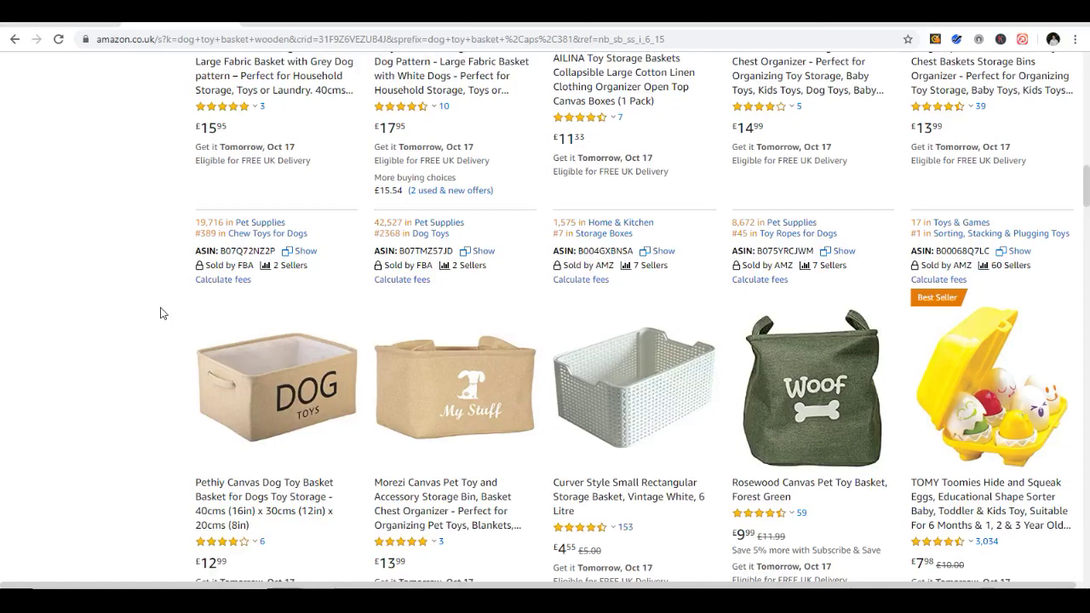
scroll(183, 326, up, 7)
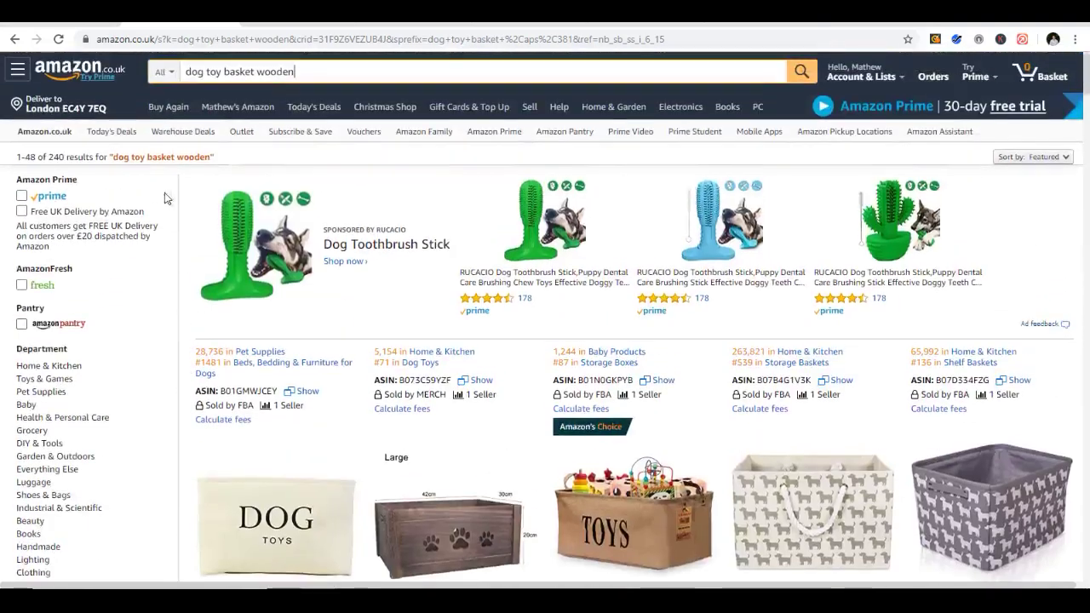
click(265, 72)
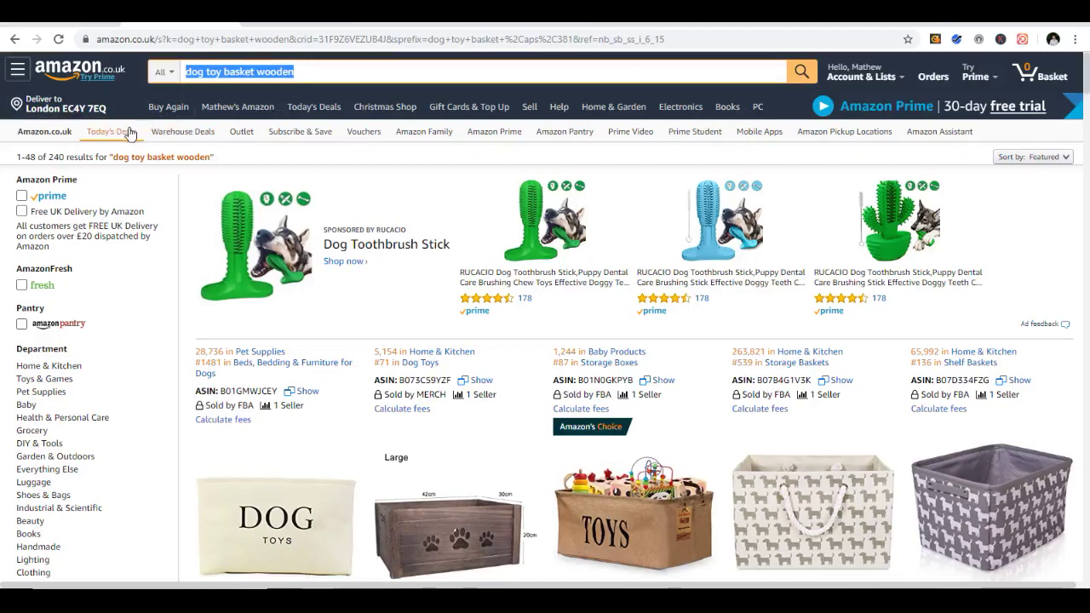
drag(49, 157, 67, 160)
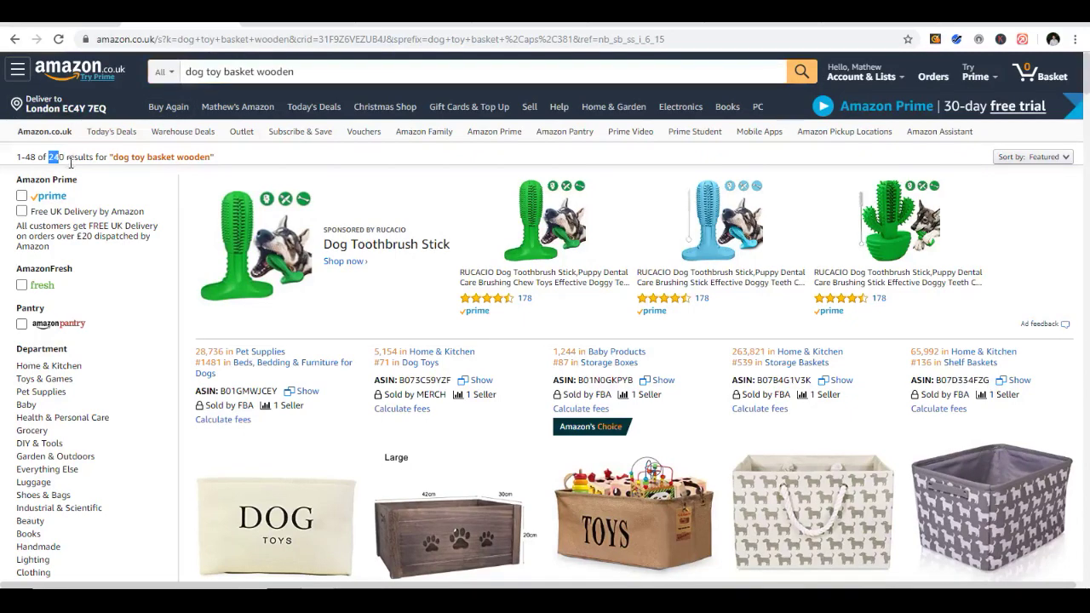
click(56, 160)
double_click(56, 158)
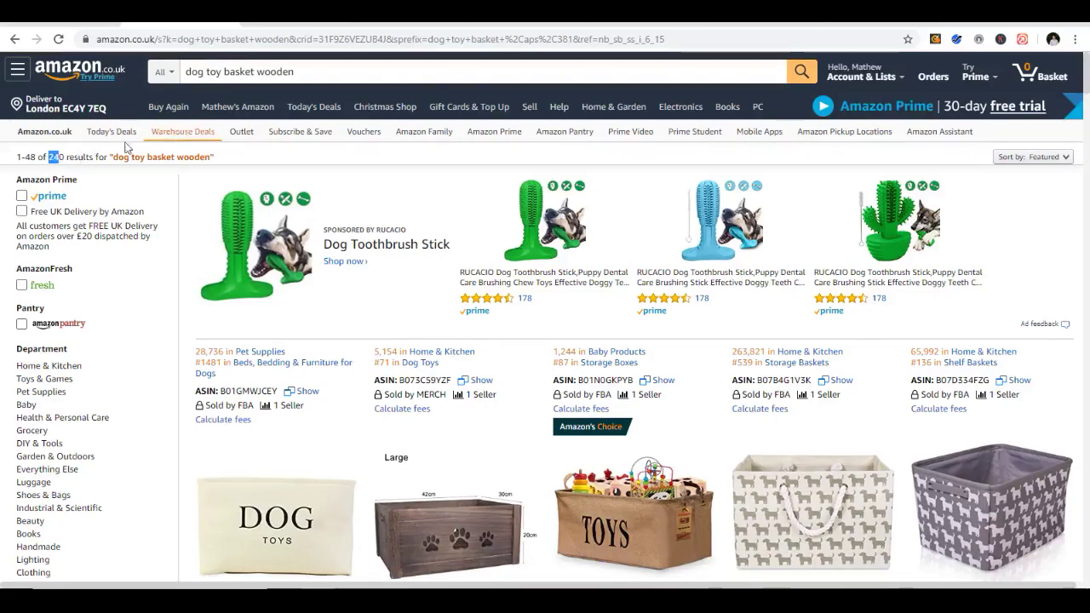
scroll(485, 238, down, 10)
scroll(503, 229, down, 5)
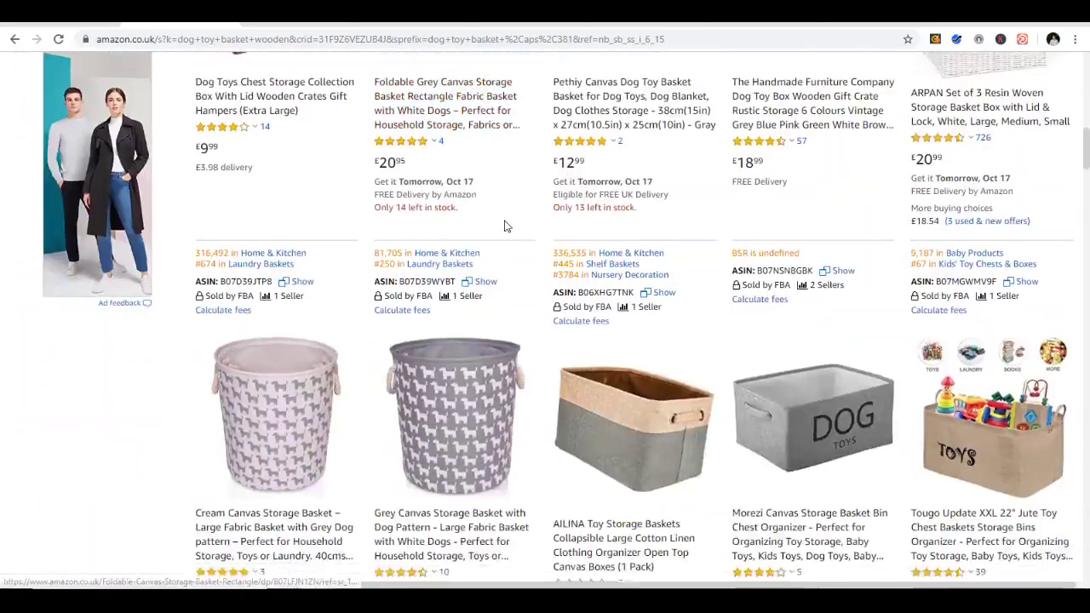
scroll(510, 217, down, 3)
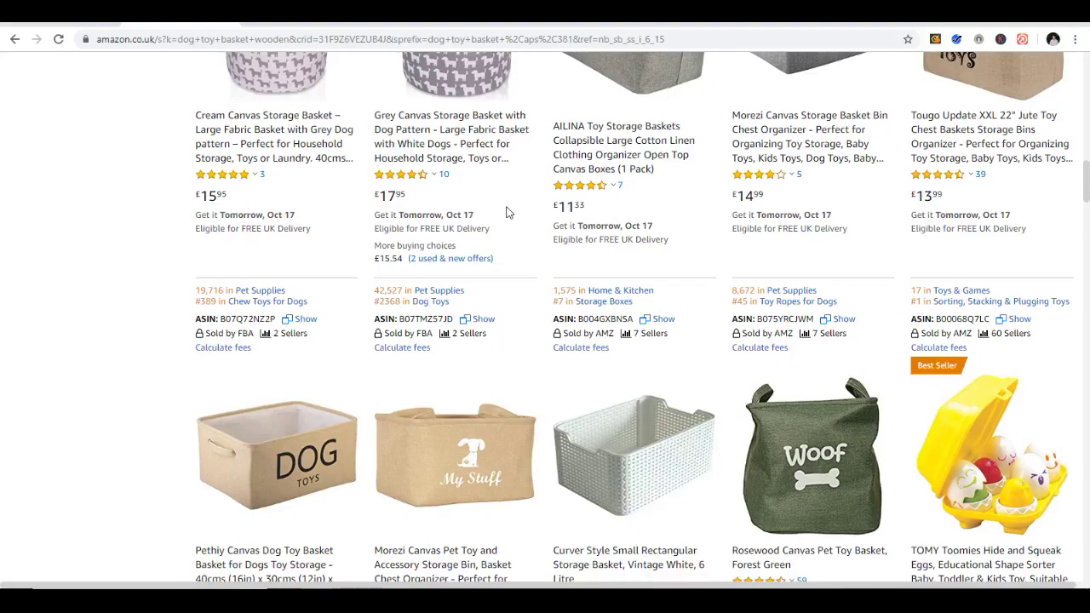
scroll(517, 204, down, 3)
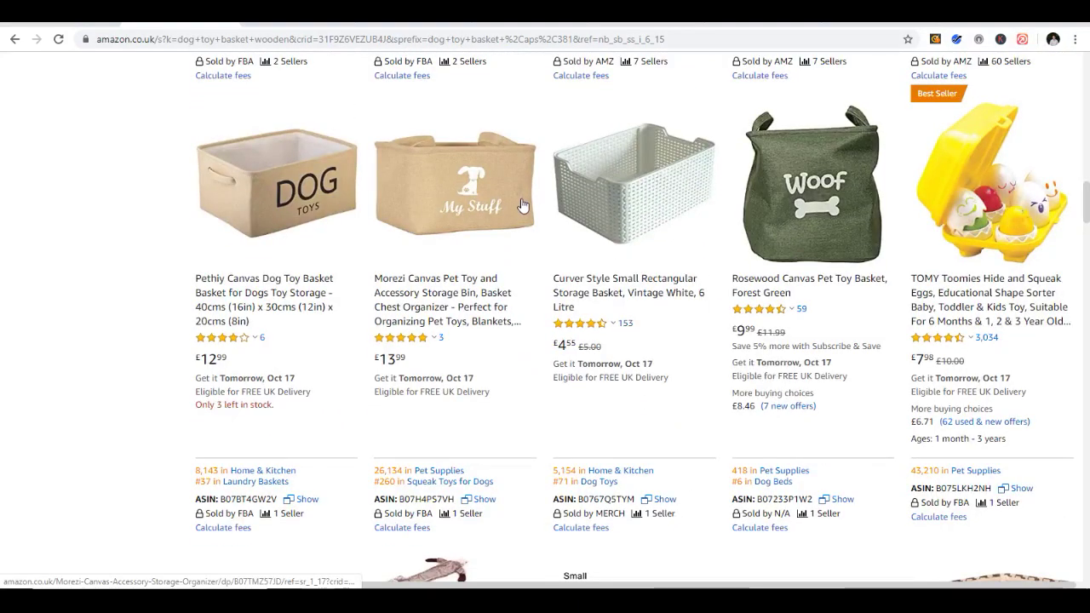
scroll(525, 203, down, 3)
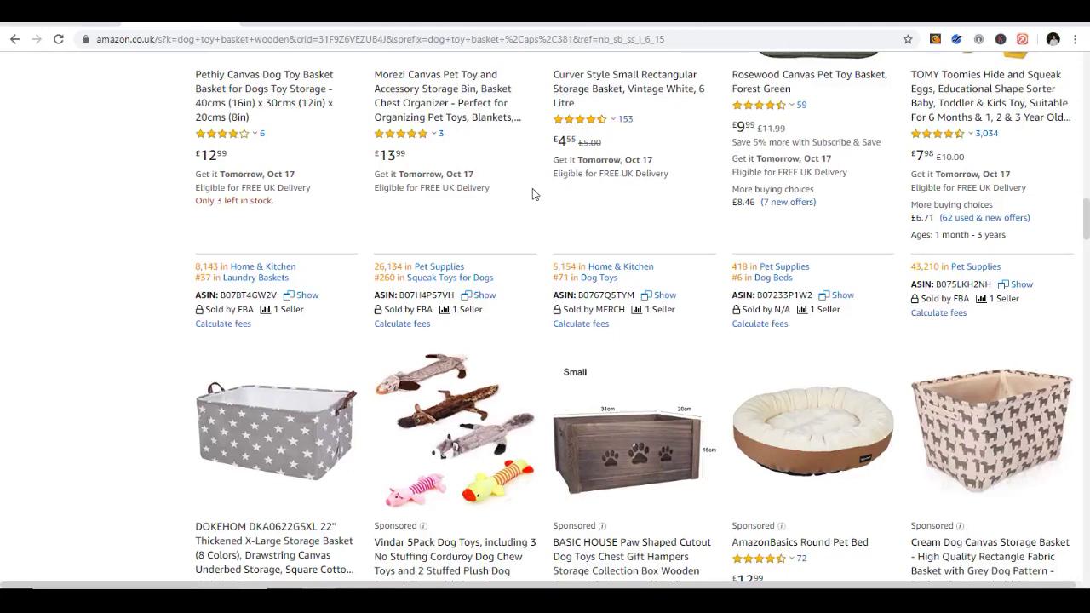
scroll(537, 189, down, 3)
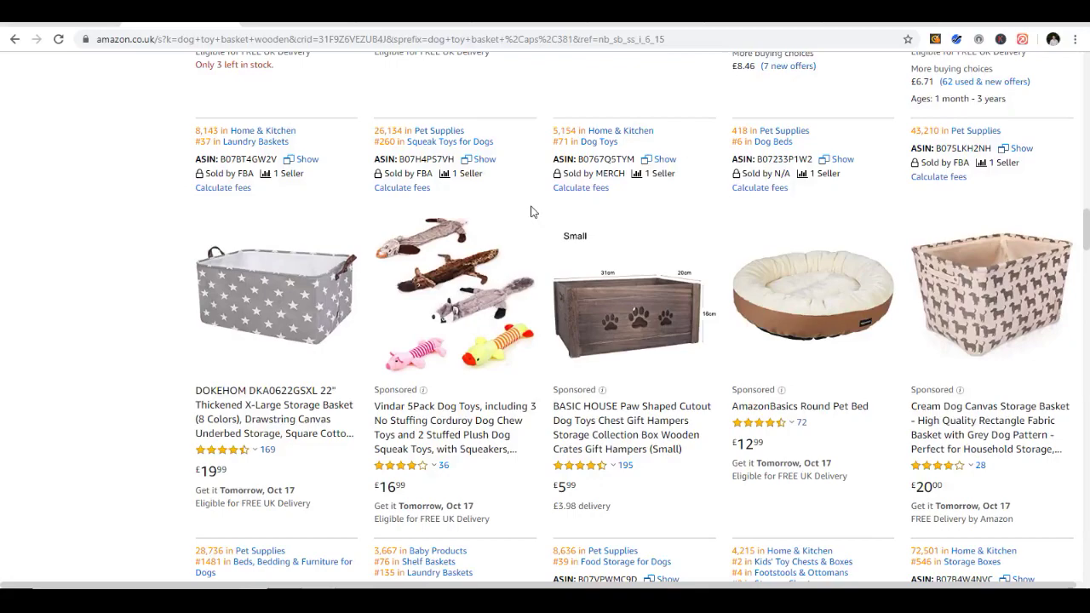
scroll(549, 223, up, 10)
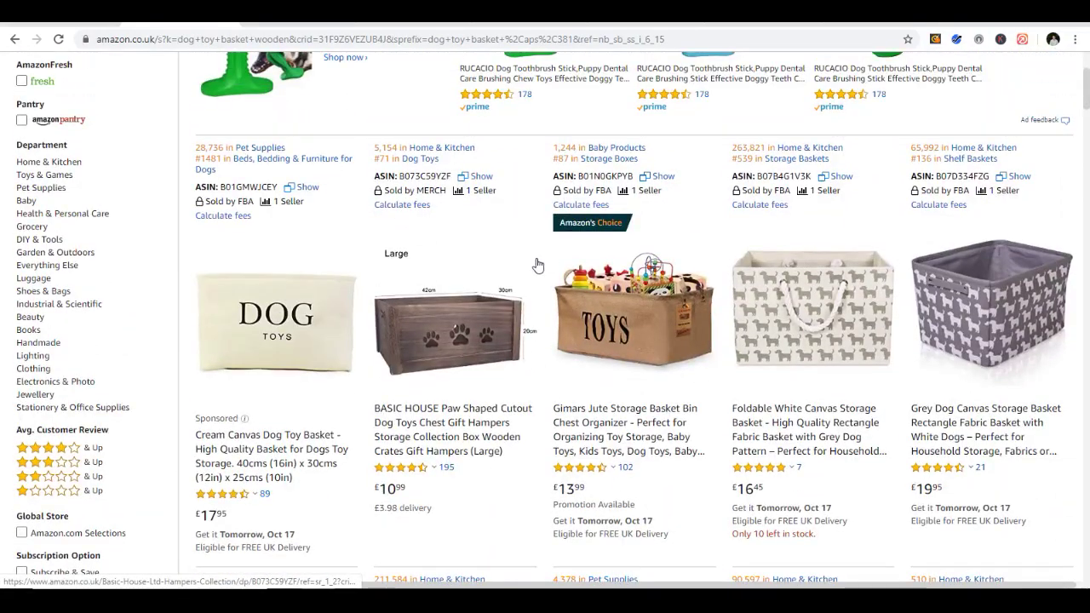
scroll(536, 263, up, 3)
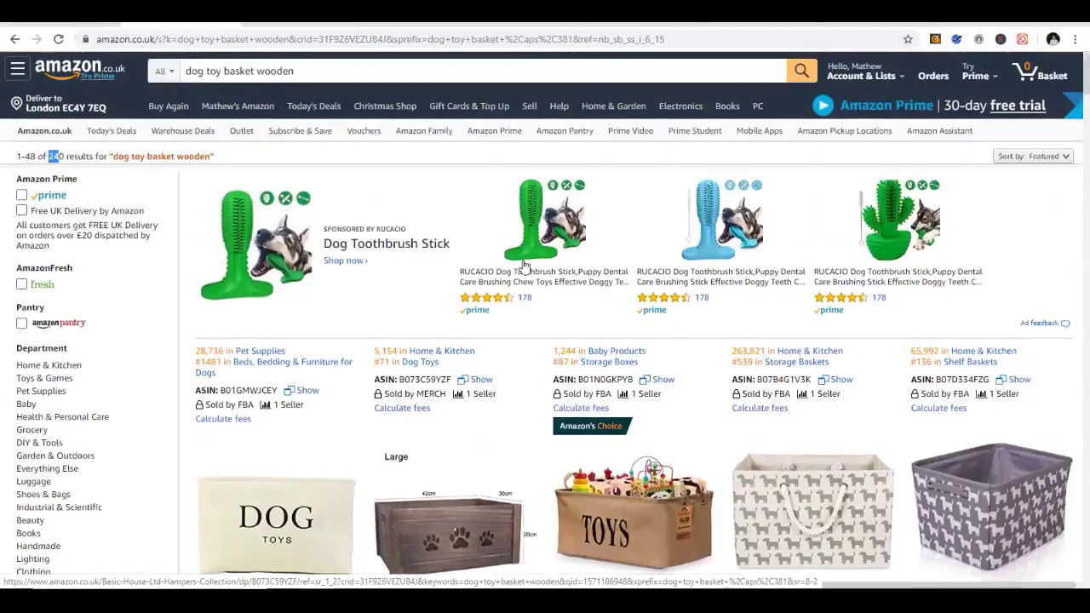
triple_click(256, 72)
scroll(582, 367, down, 3)
scroll(582, 367, up, 3)
scroll(426, 239, down, 3)
scroll(85, 123, up, 3)
scroll(734, 315, down, 4)
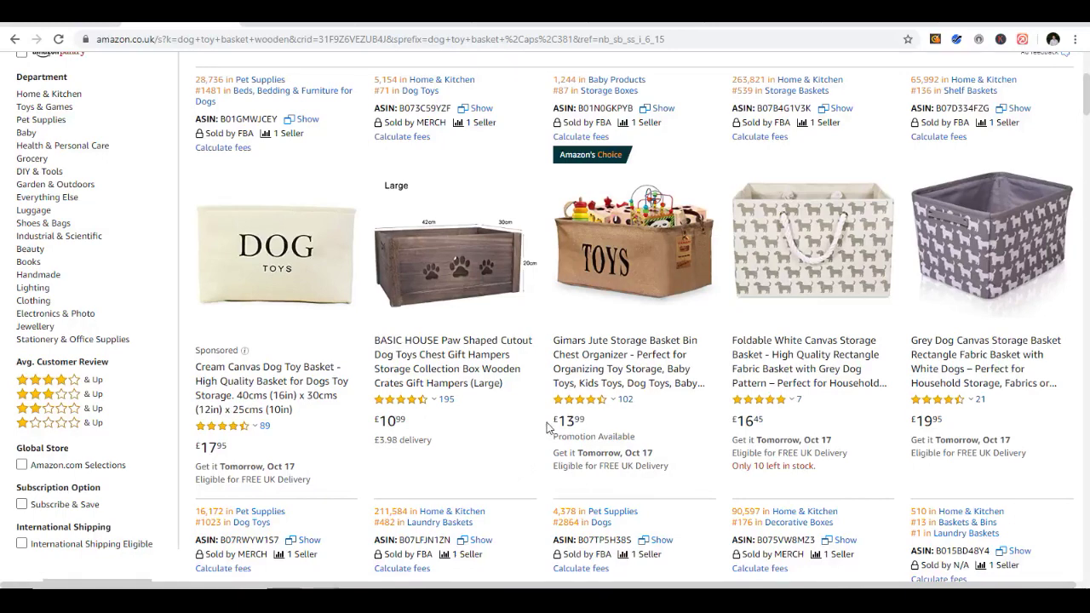
scroll(546, 427, down, 1)
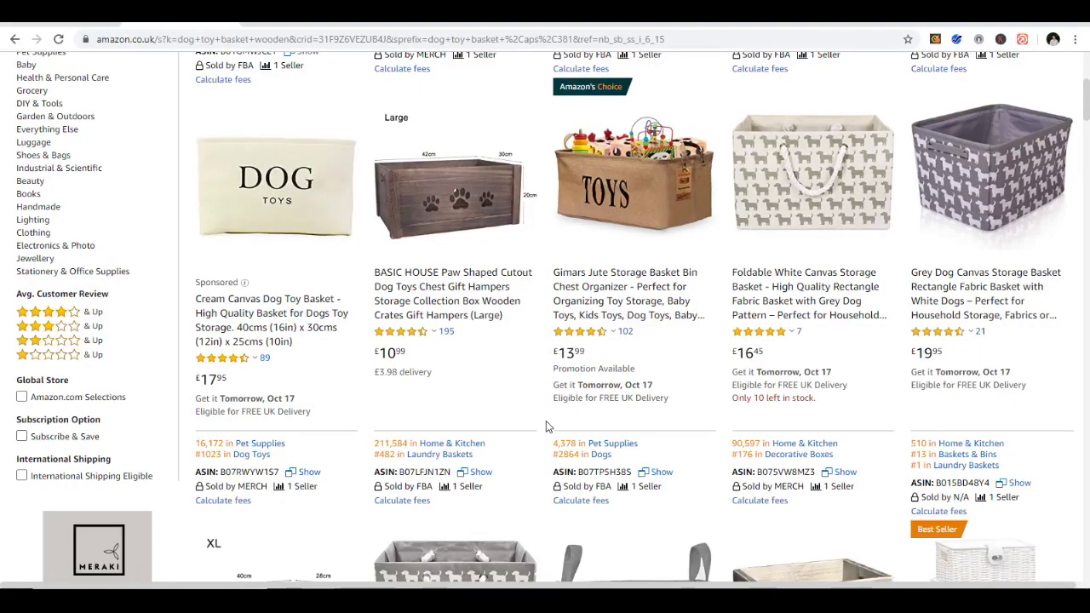
scroll(540, 450, up, 5)
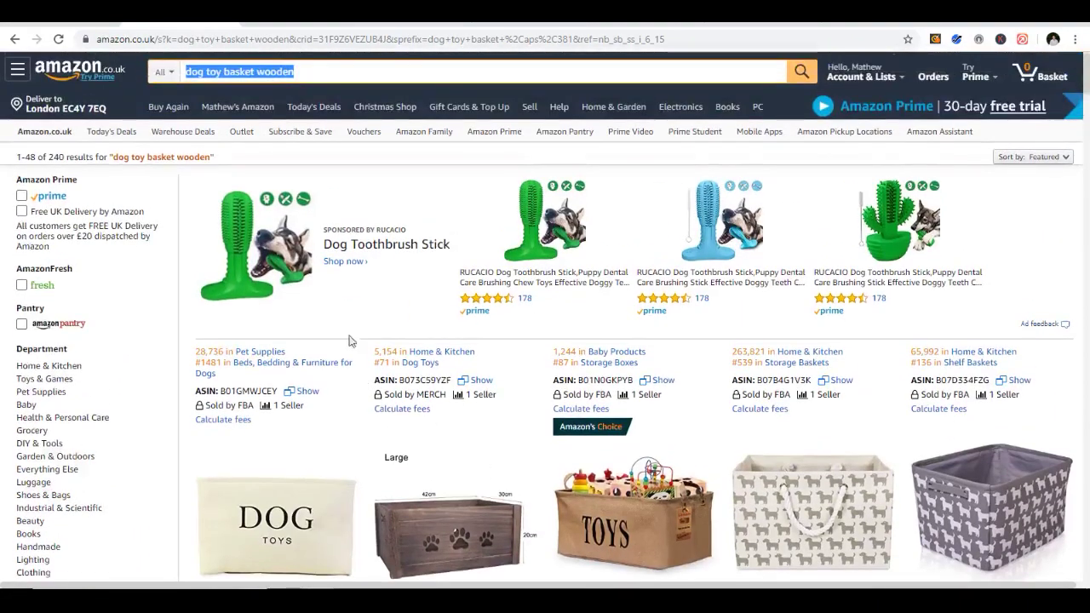
click(329, 77)
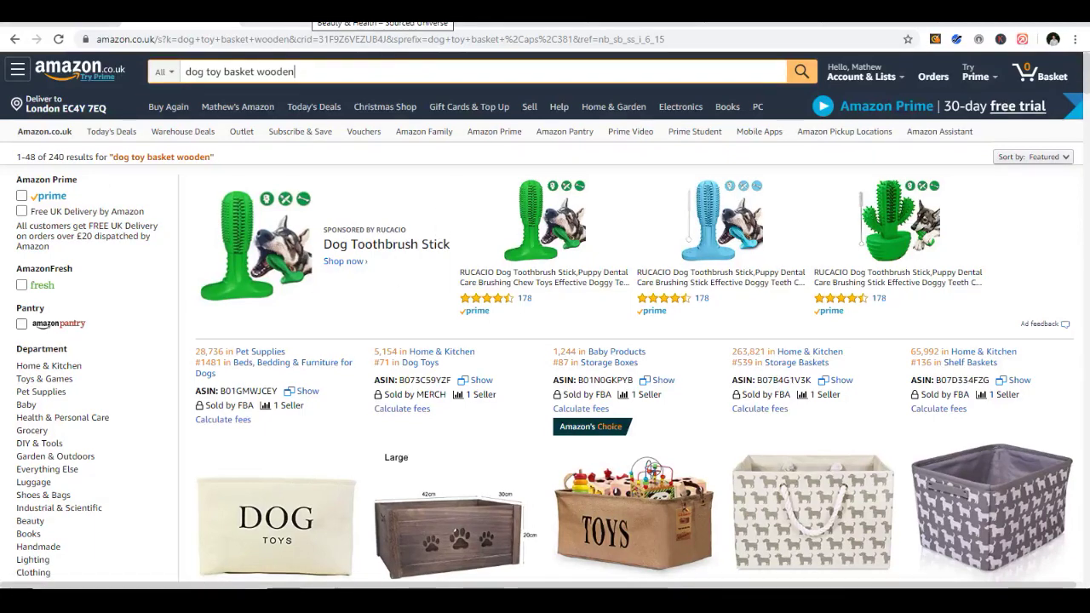
Step: Scroll the Sourced Universe Beauty & Health grid to the Nail Foot Care Tool at $11.99
click(383, 10)
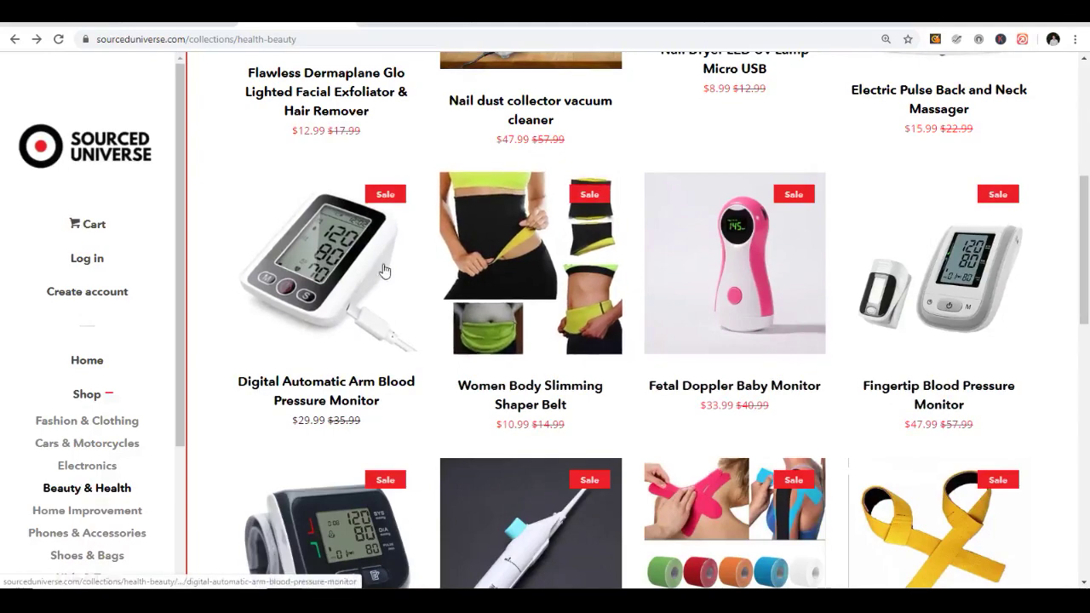
scroll(510, 298, down, 4)
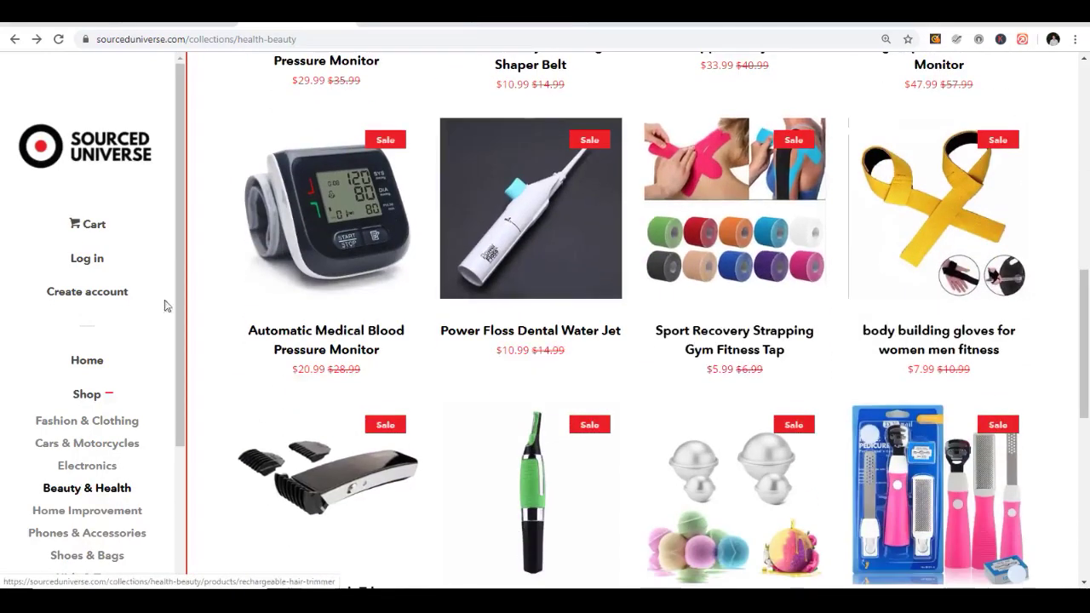
scroll(103, 472, down, 1)
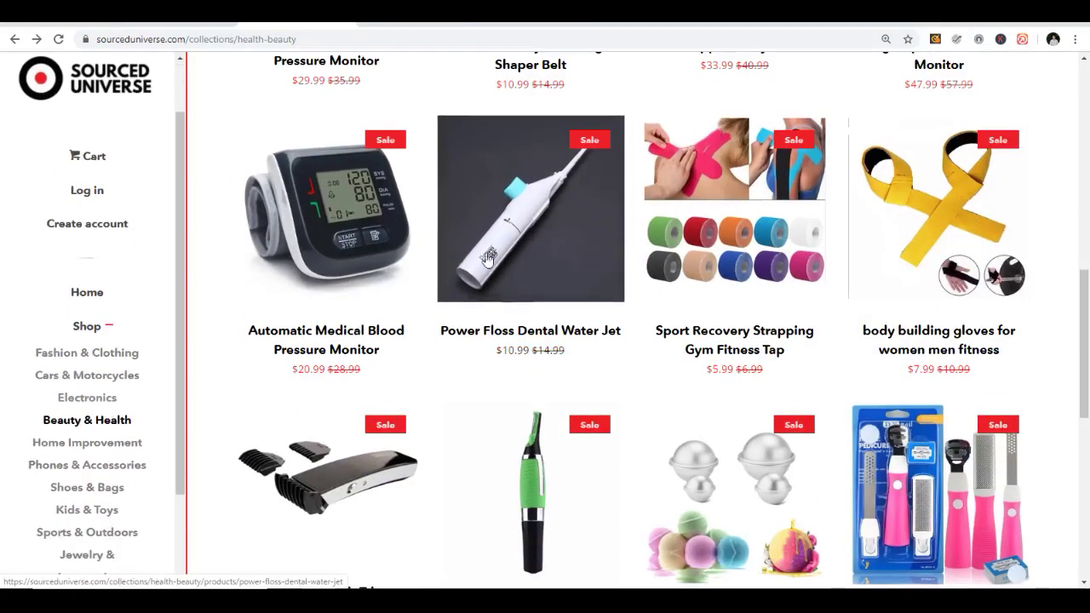
scroll(440, 246, down, 3)
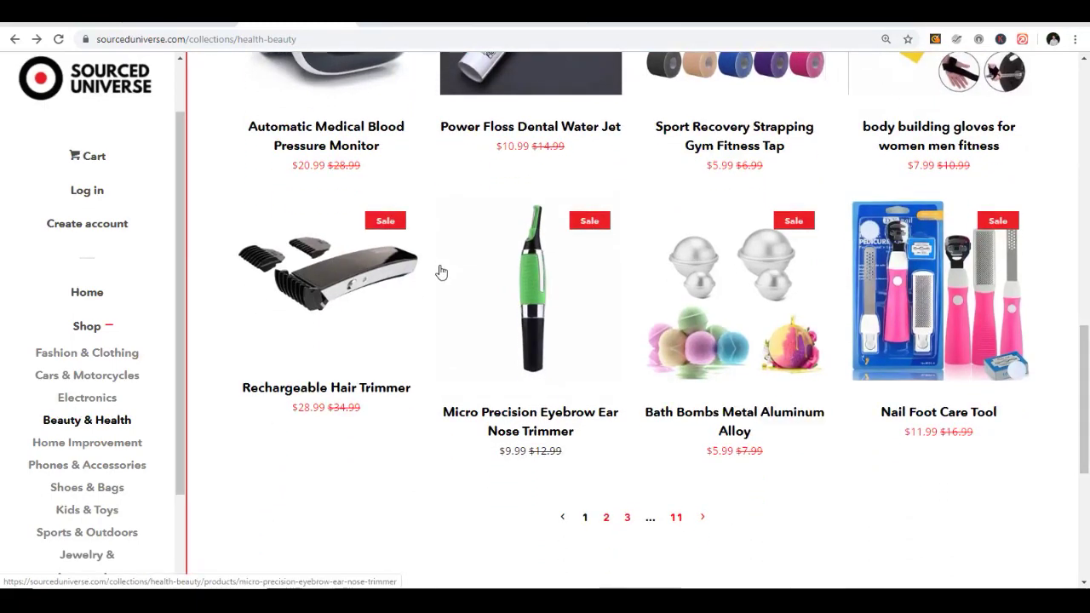
scroll(451, 267, down, 1)
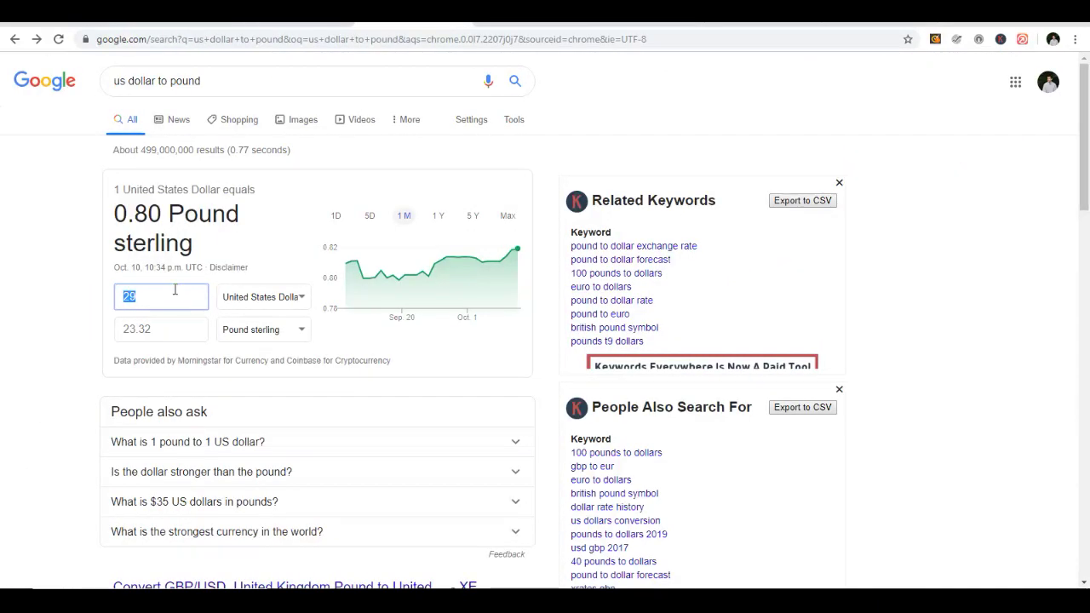
Step: Convert 12 US dollars to pounds in Google's converter, noting the 9.65 result
text(12)
click(64, 332)
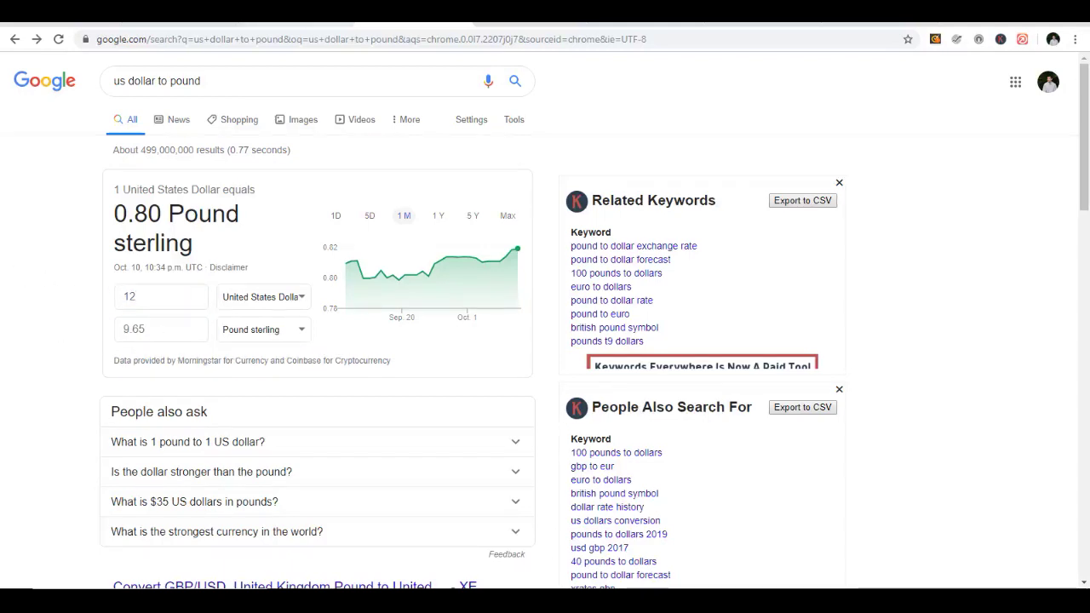
click(314, 13)
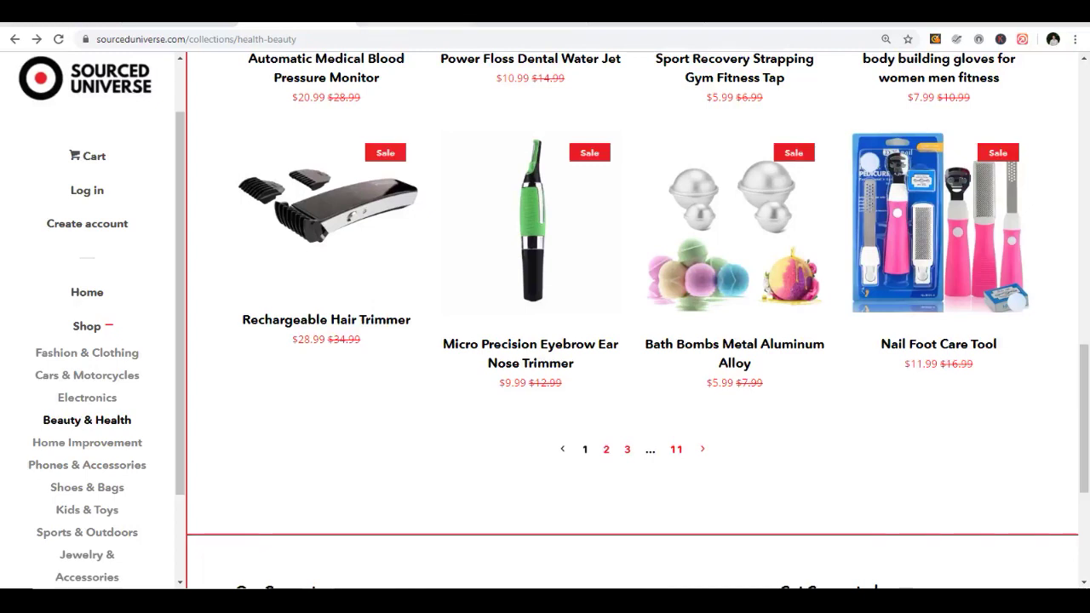
click(400, 13)
drag(150, 330, 106, 339)
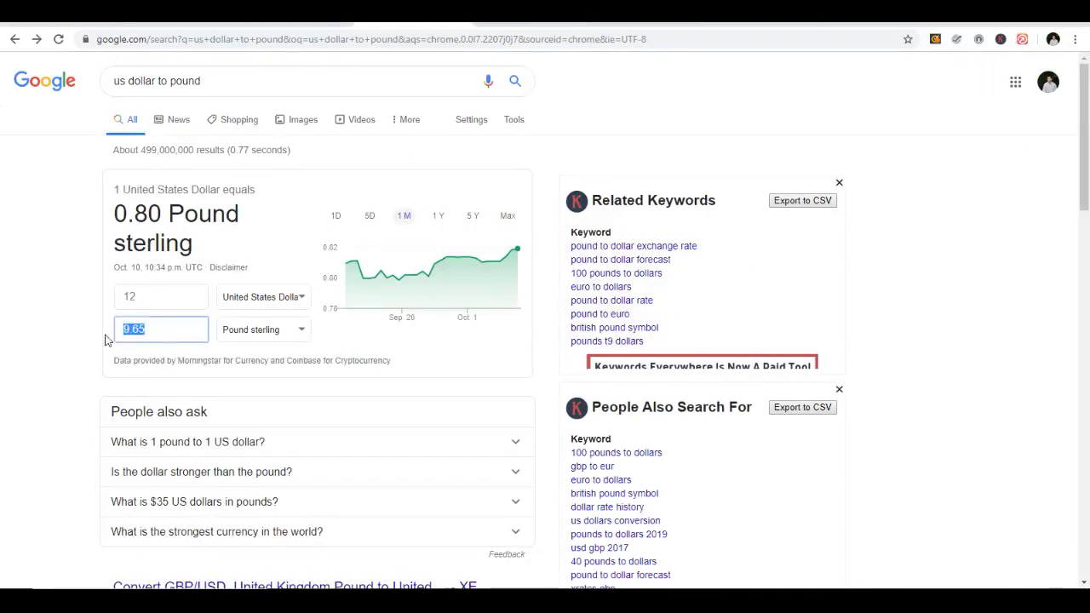
click(221, 13)
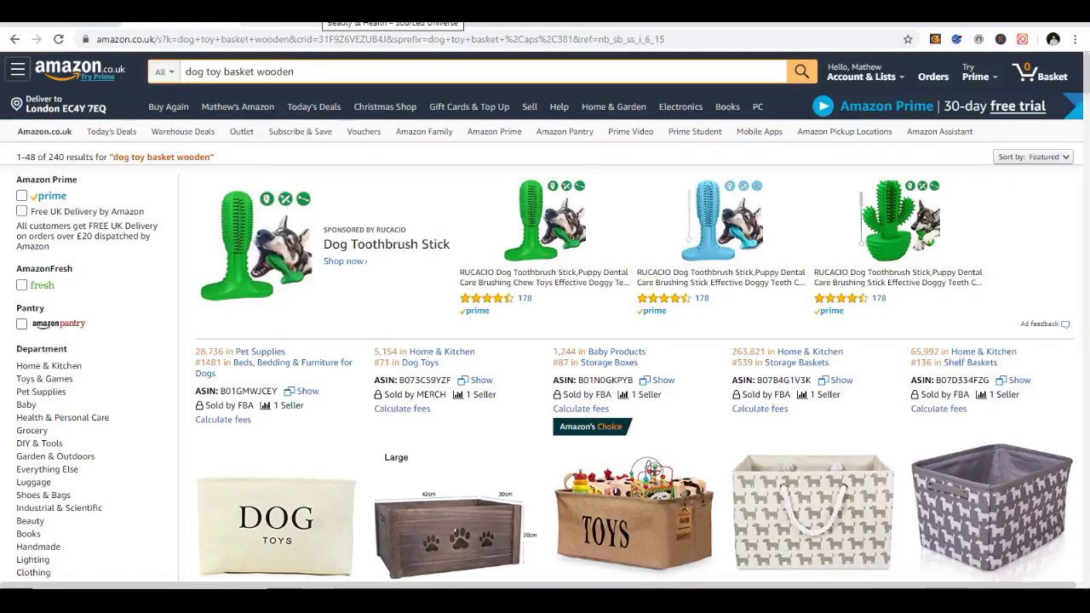
Step: Replace the query with 'foot nail care set' and browse its 1,000+ pedicure kit results
drag(302, 68, 39, 75)
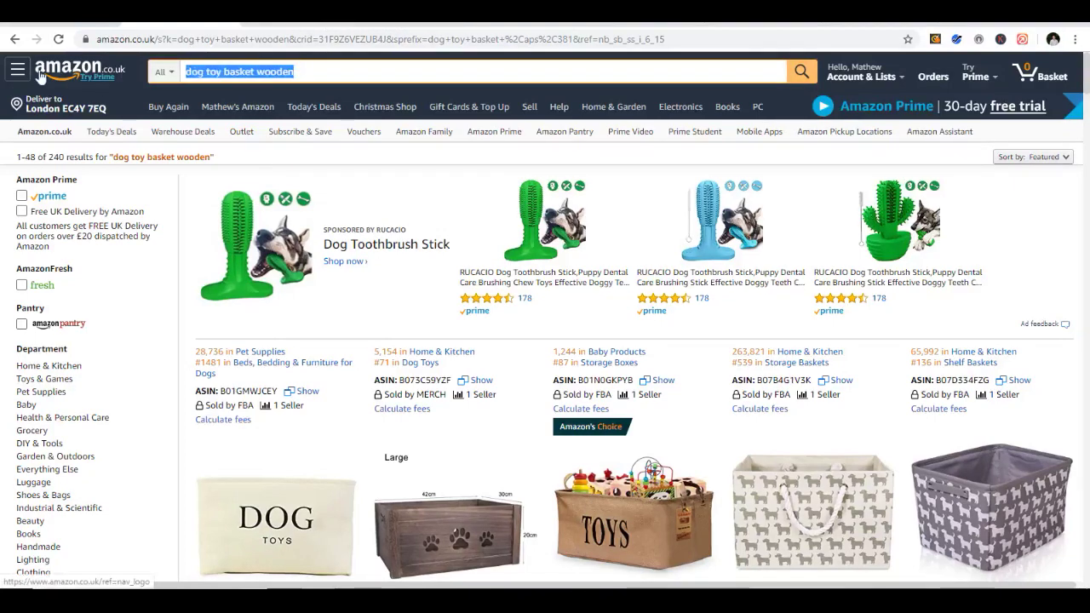
text(foot nail)
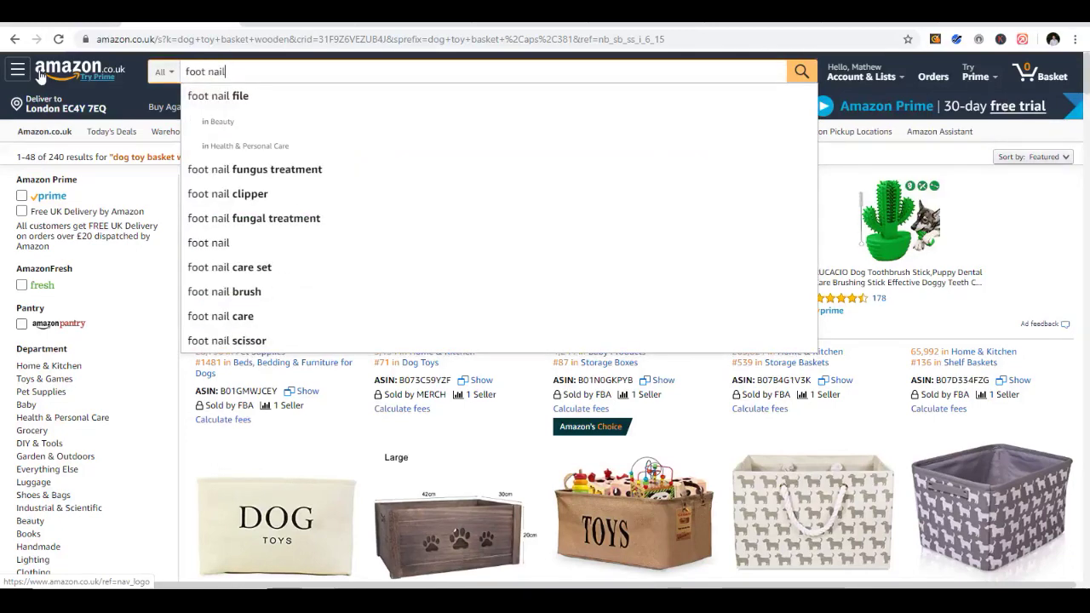
key(Down)
key(Down)
key(Down)
key(Down)
key(Down)
key(Down)
key(Down)
key(Down)
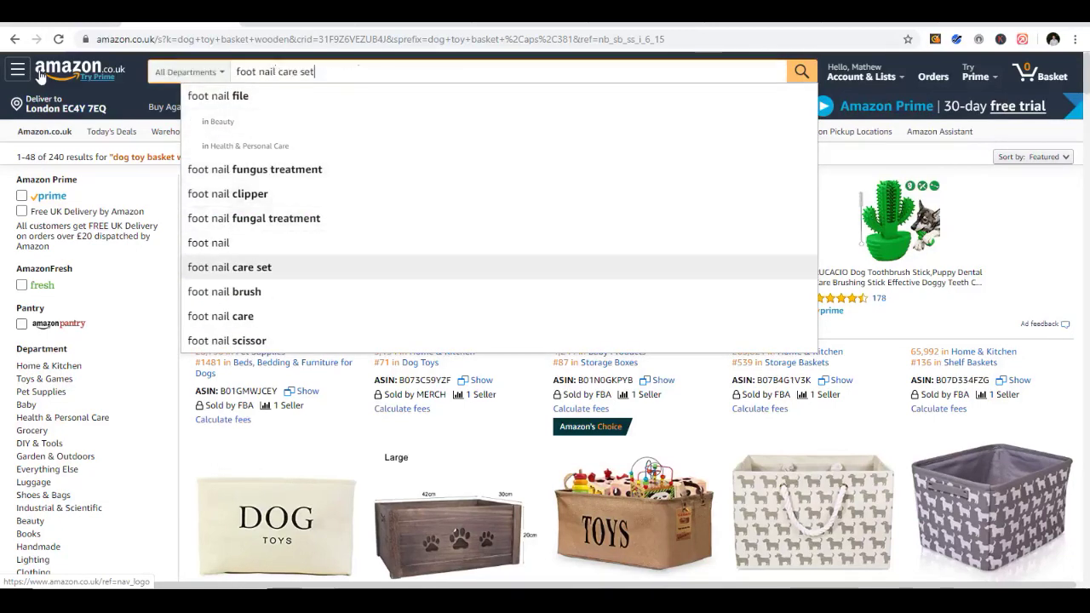
key(Return)
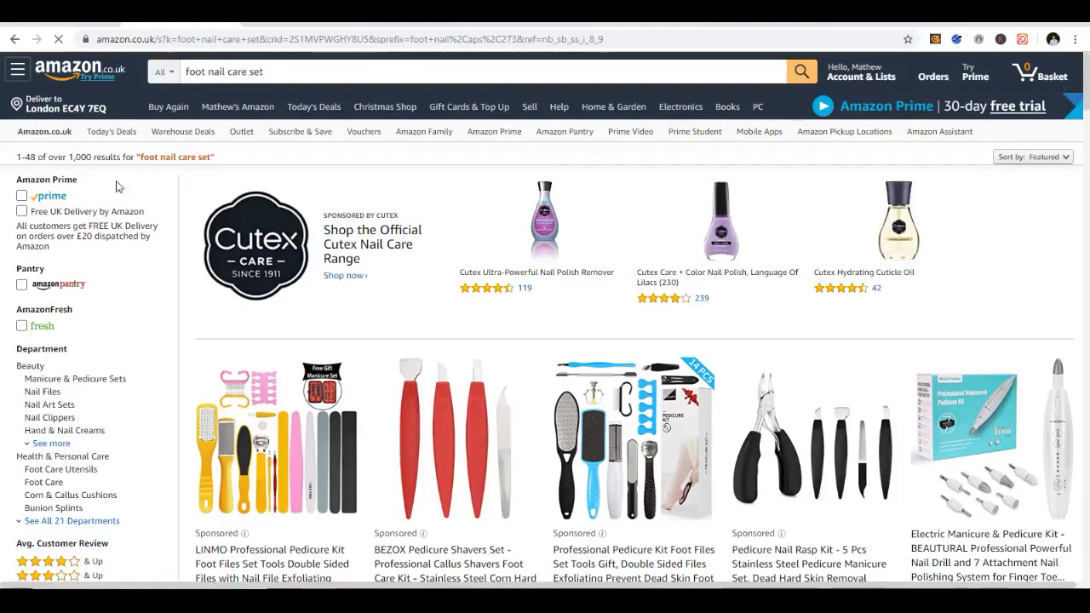
scroll(413, 254, down, 3)
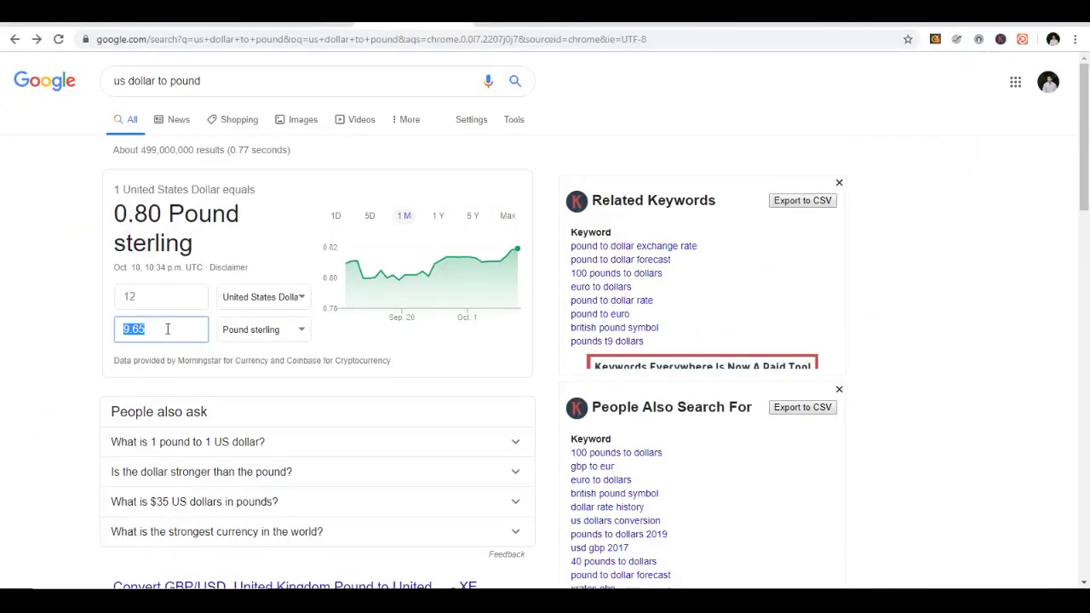
double_click(138, 329)
click(80, 345)
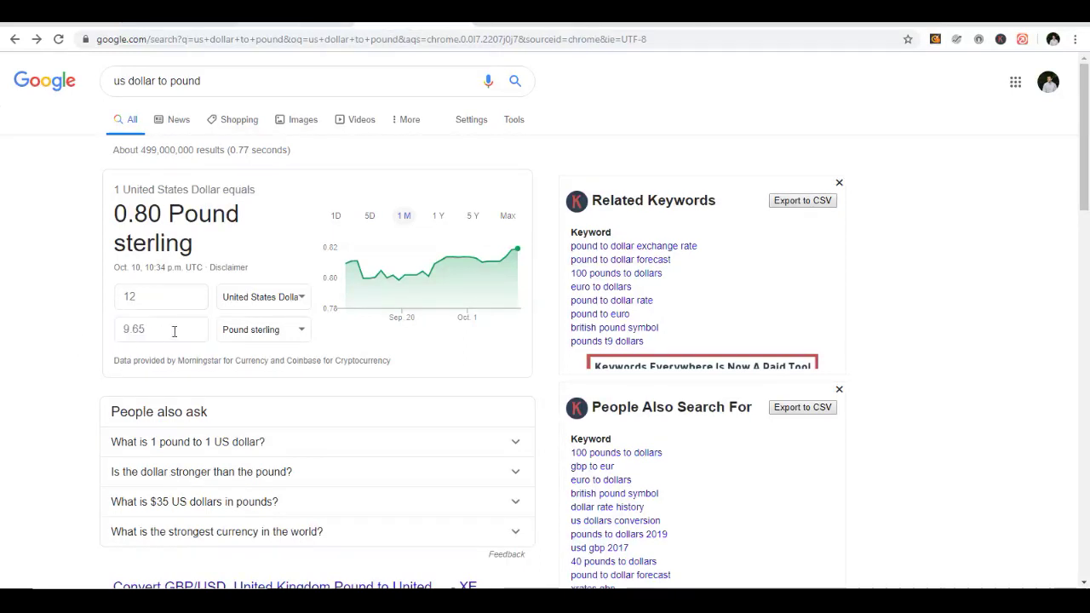
click(170, 329)
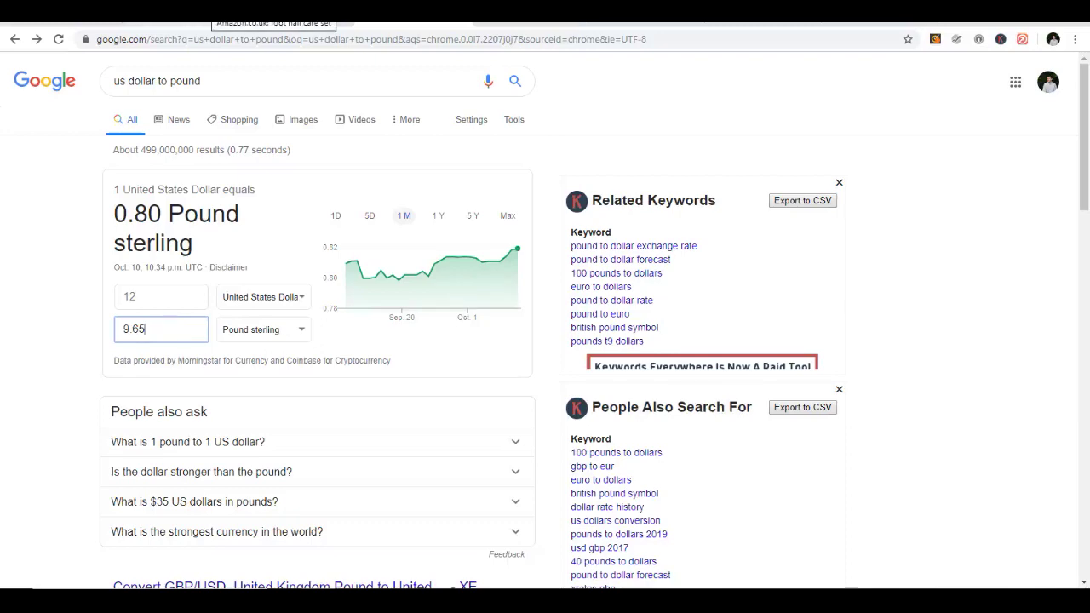
click(264, 11)
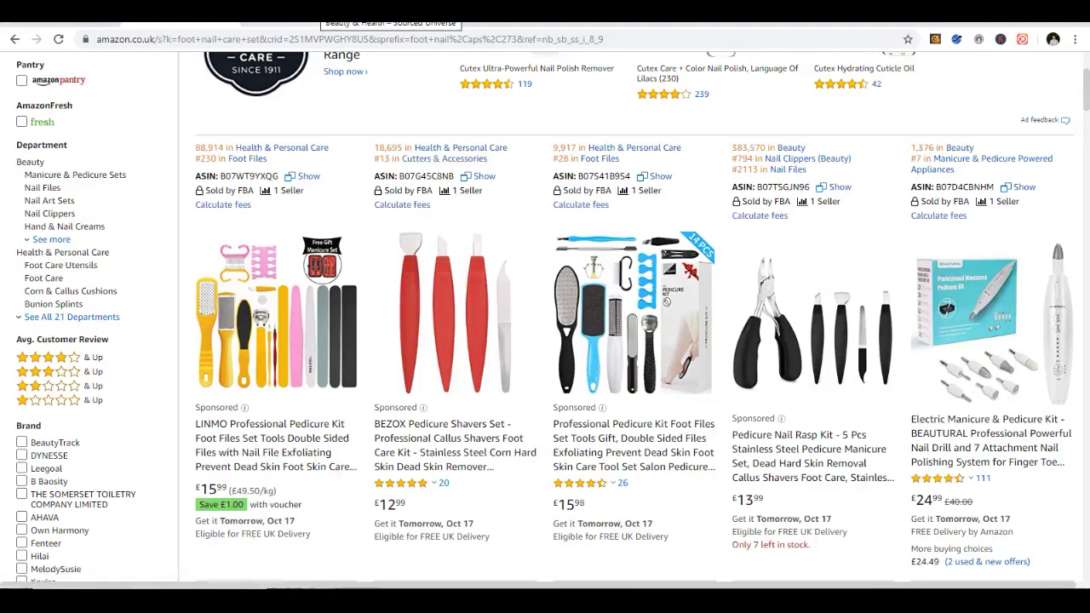
key(ctrl+Tab)
drag(171, 330, 99, 334)
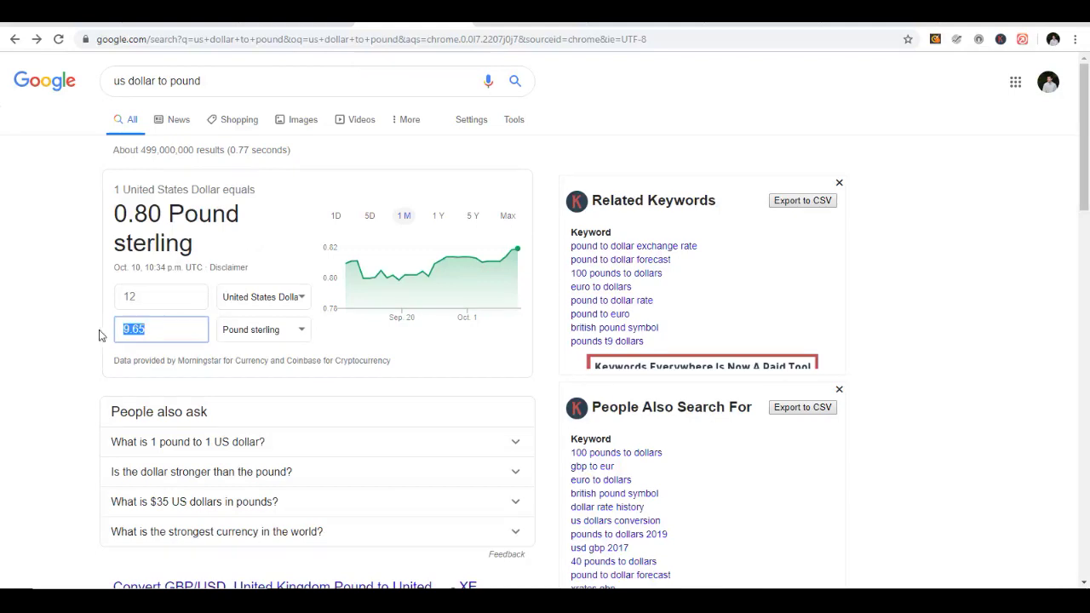
drag(165, 334, 101, 339)
click(147, 336)
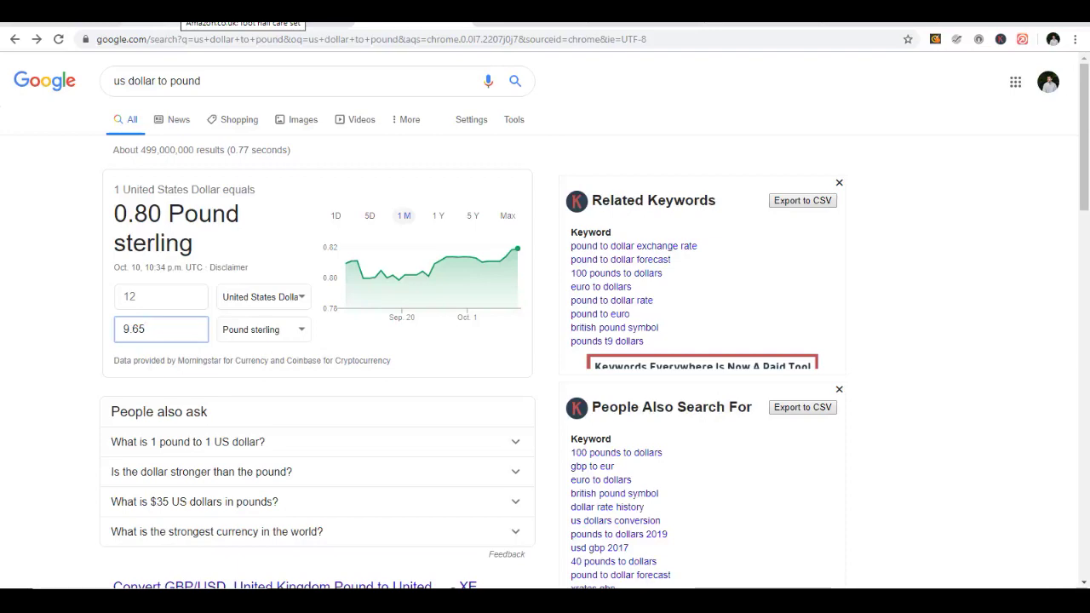
click(243, 11)
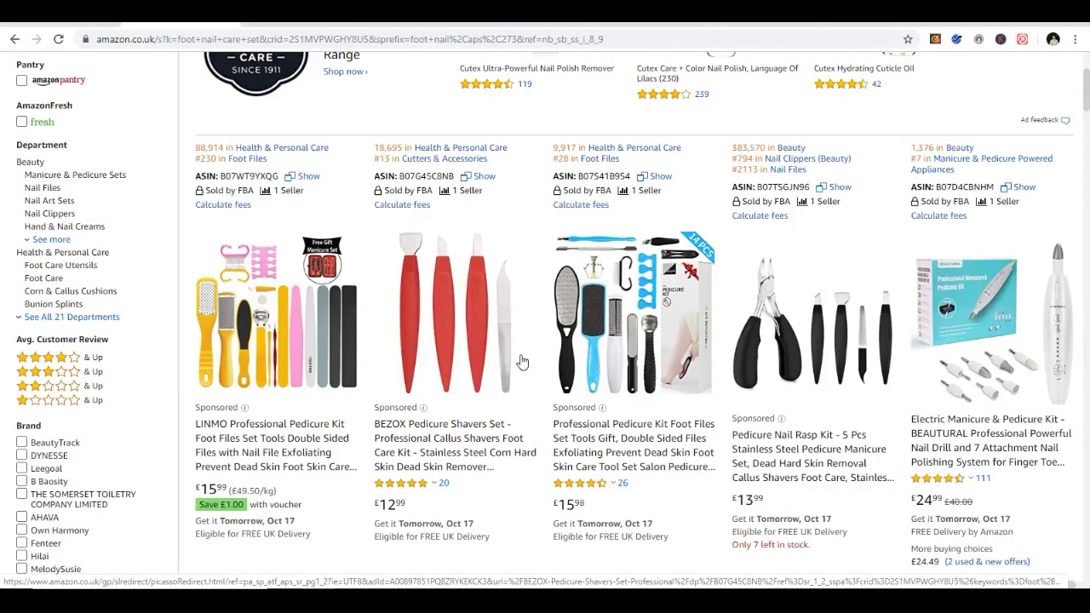
scroll(526, 339, down, 5)
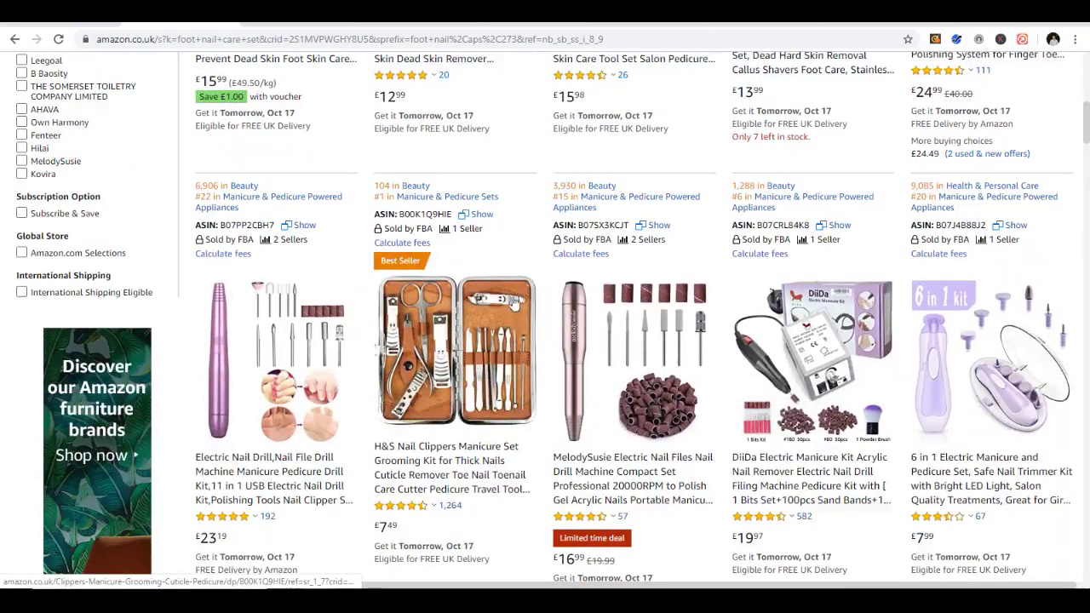
scroll(516, 304, down, 2)
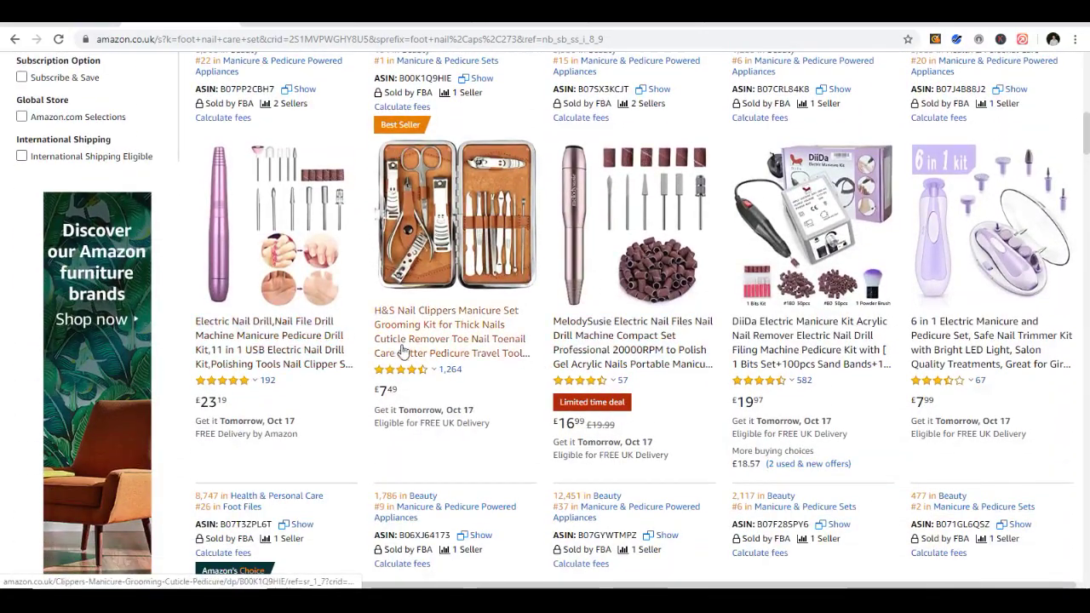
scroll(494, 349, down, 1)
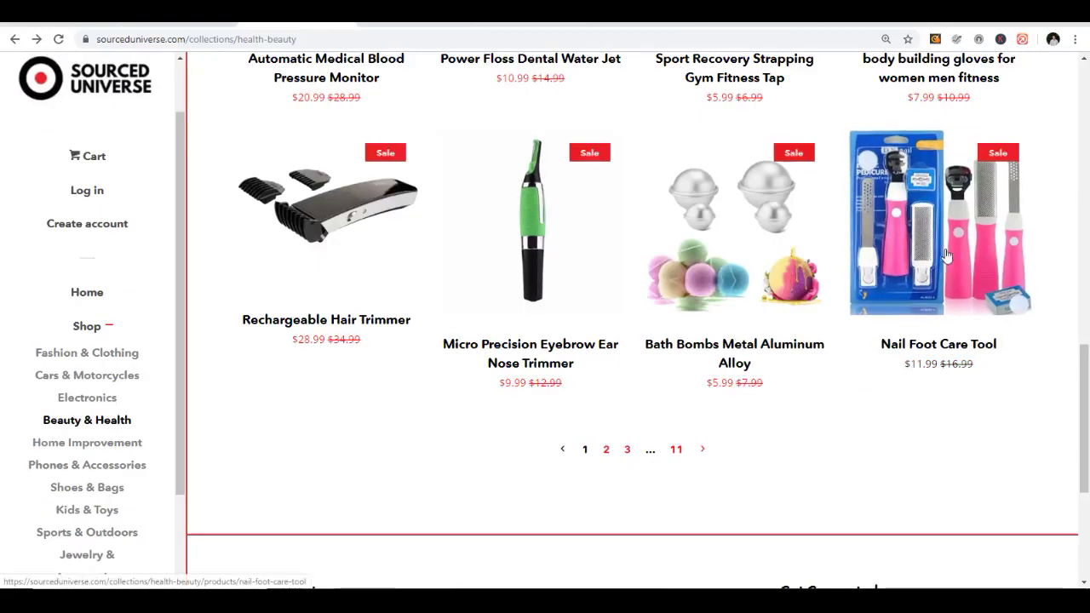
Step: Open the Nail Foot Care Tool product page and highlight its $11.99 sale price
click(896, 207)
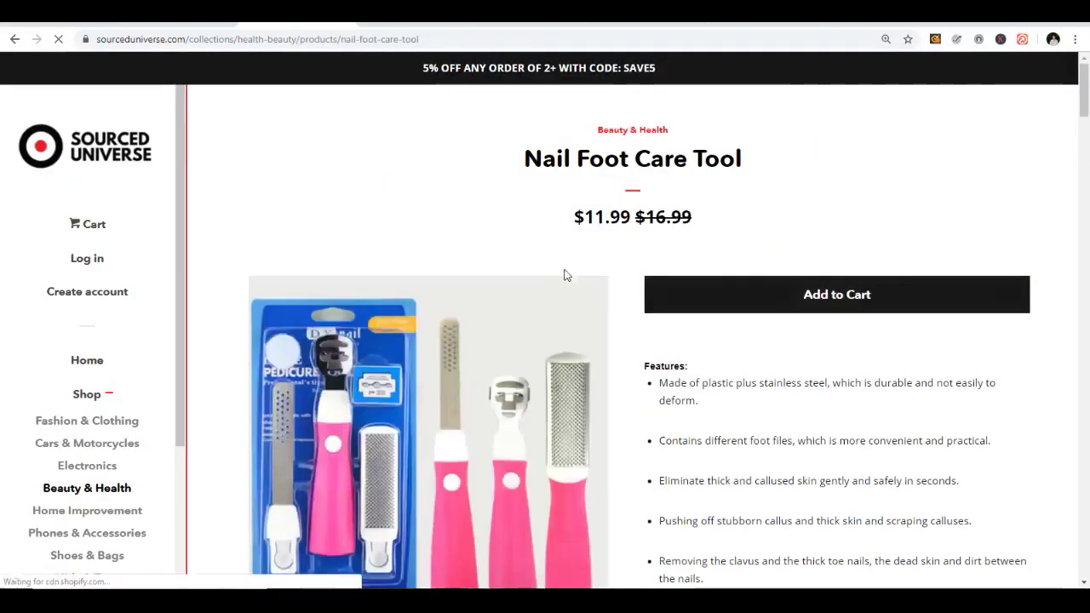
scroll(574, 273, down, 1)
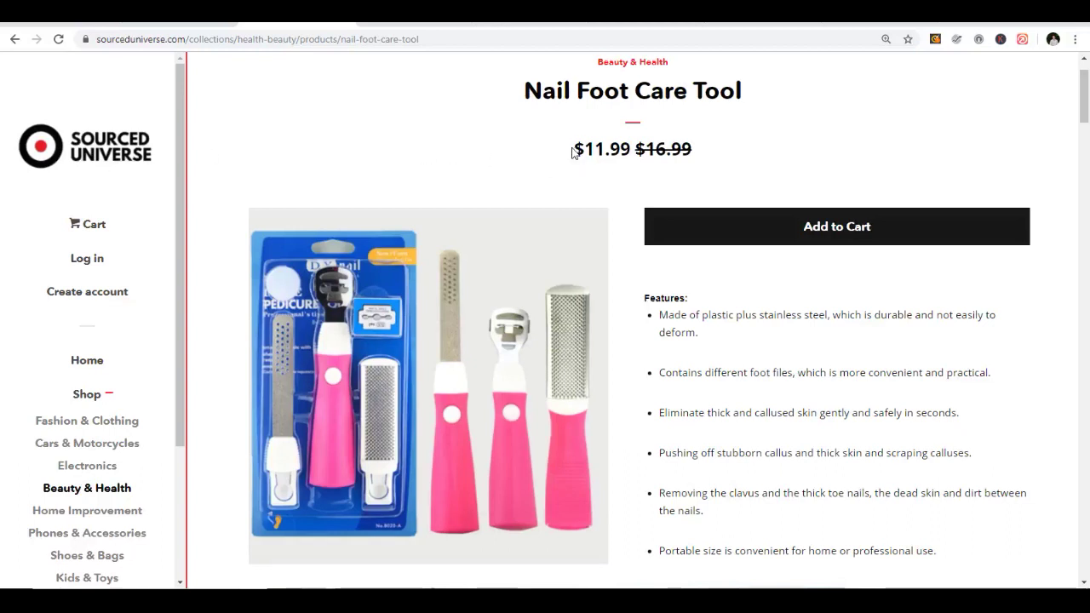
drag(573, 149, 631, 150)
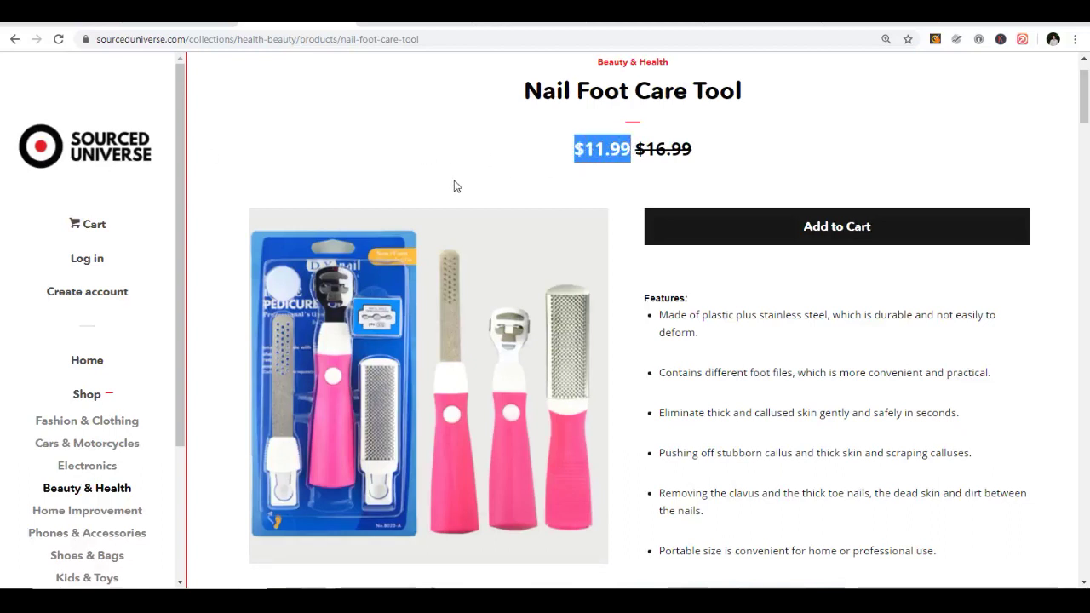
scroll(102, 308, down, 2)
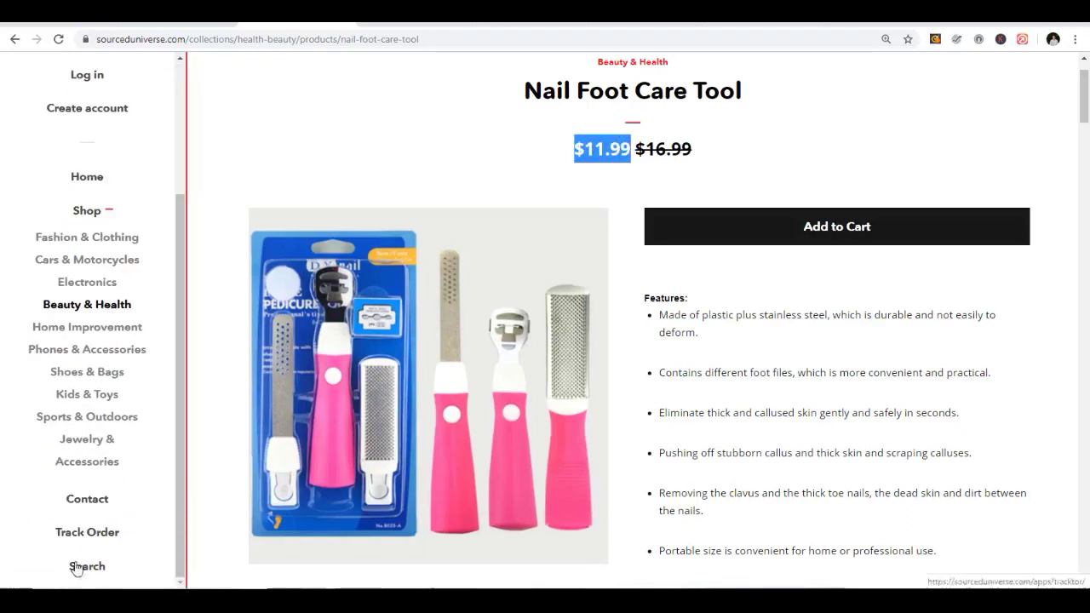
scroll(545, 295, down, 2)
scroll(545, 295, down, 10)
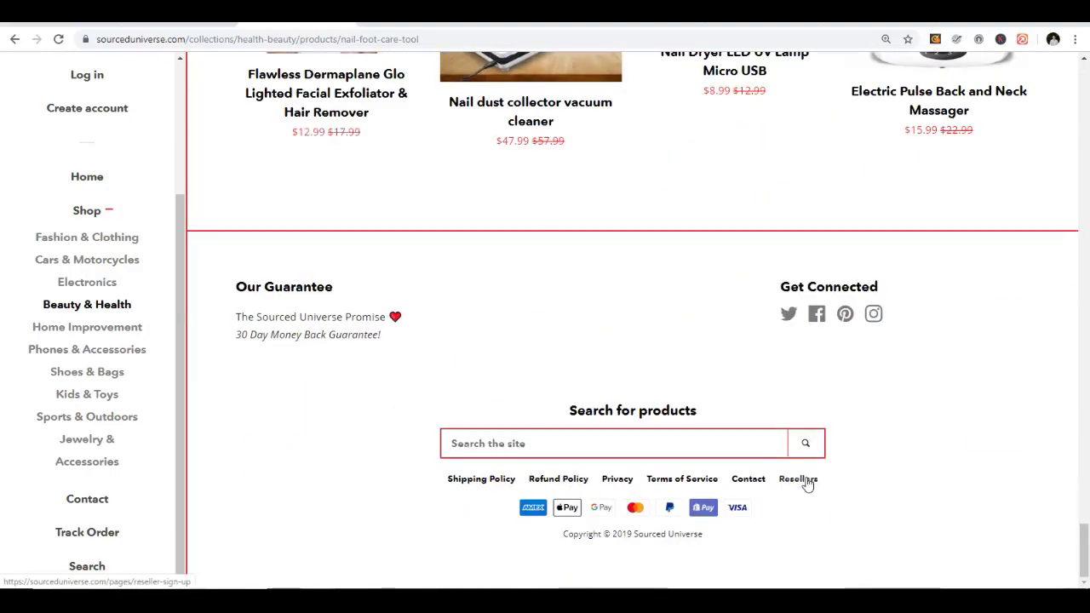
scroll(620, 343, up, 5)
scroll(612, 336, up, 15)
click(479, 194)
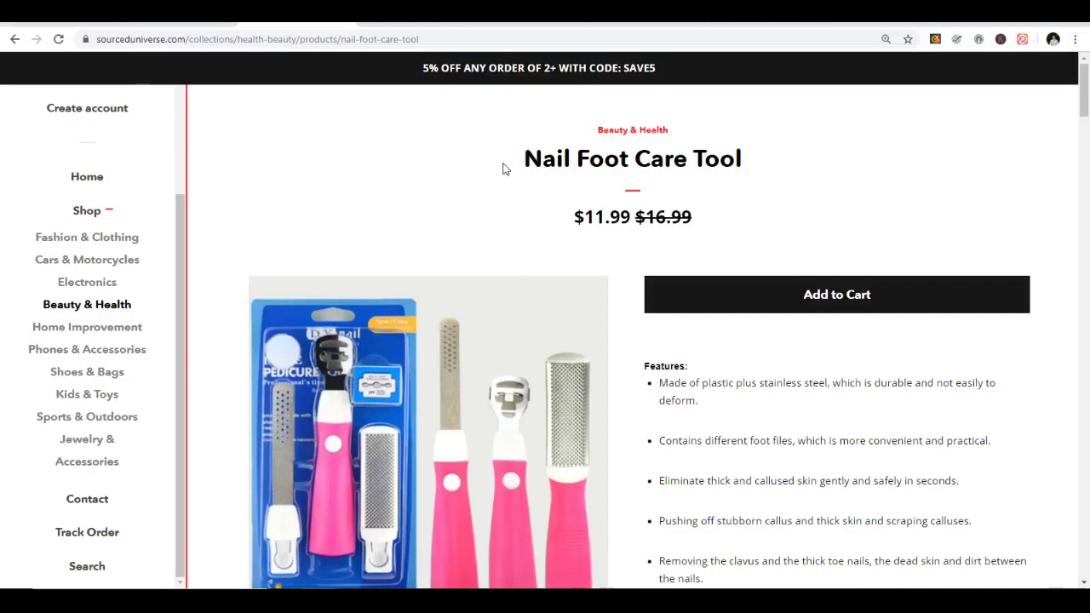
Step: Recheck the $11.99 price, then highlight Google's 9.65-pound result for 12 dollars
drag(571, 217, 632, 217)
click(486, 202)
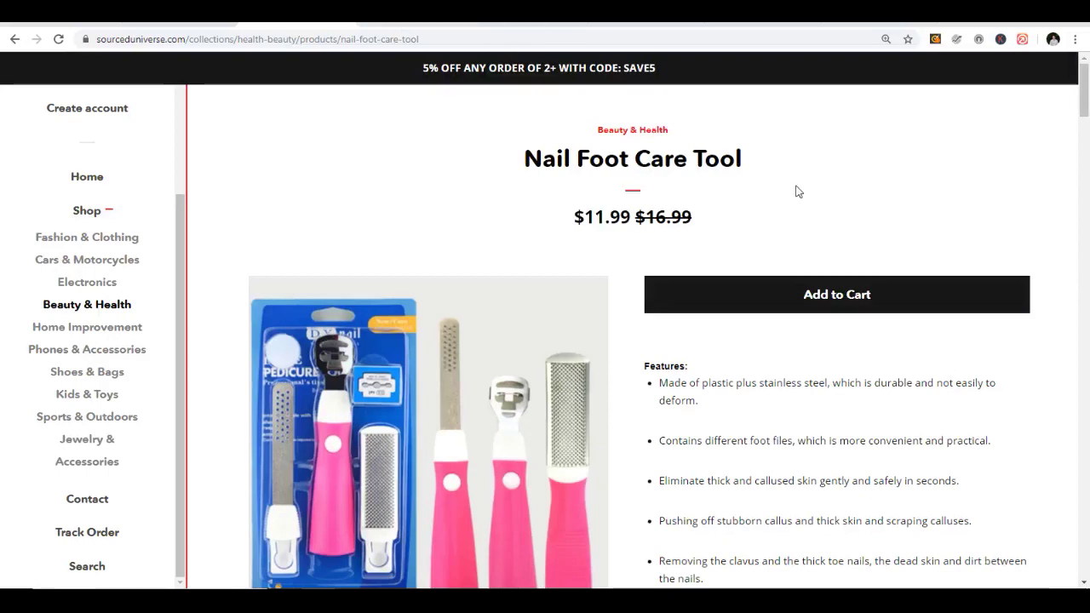
key(ctrl+Tab)
drag(180, 324, 107, 330)
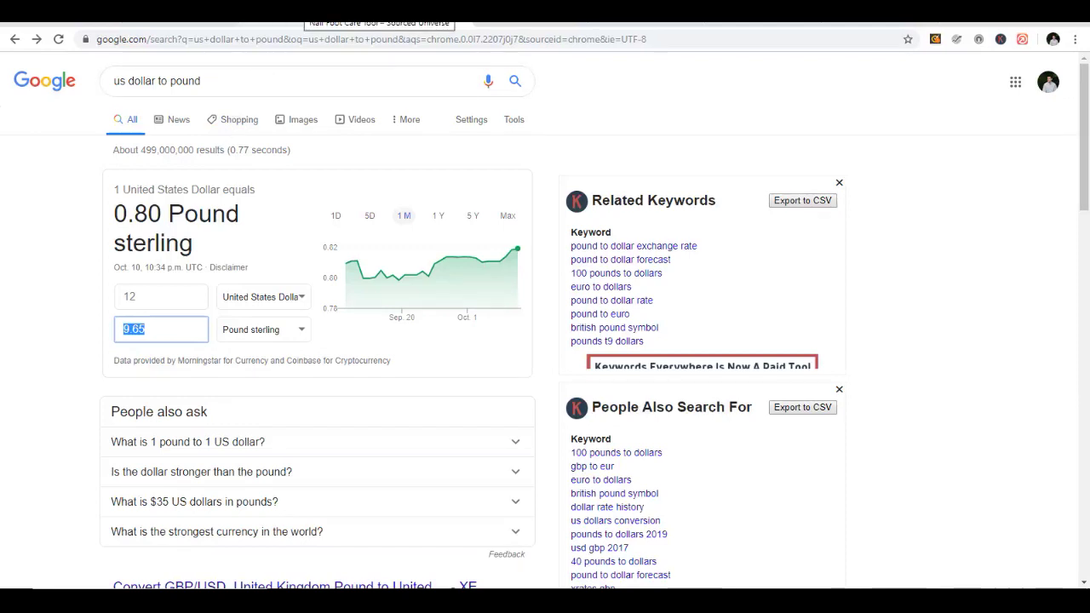
Step: Leave the Nail Foot Care Tool page and return to Amazon's 'foot nail care set' results
click(311, 12)
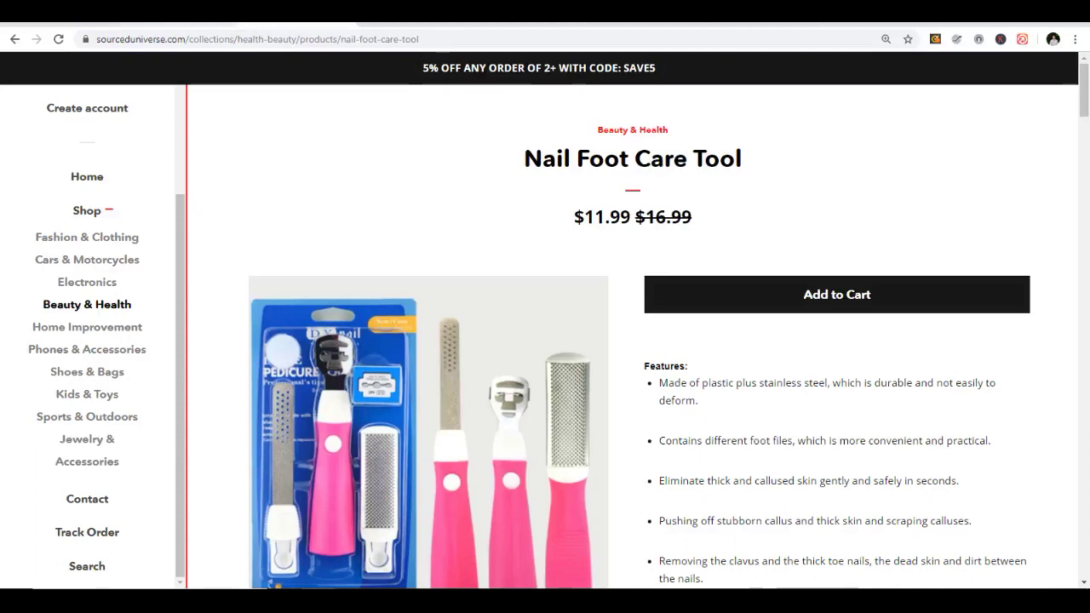
key(ctrl+Tab)
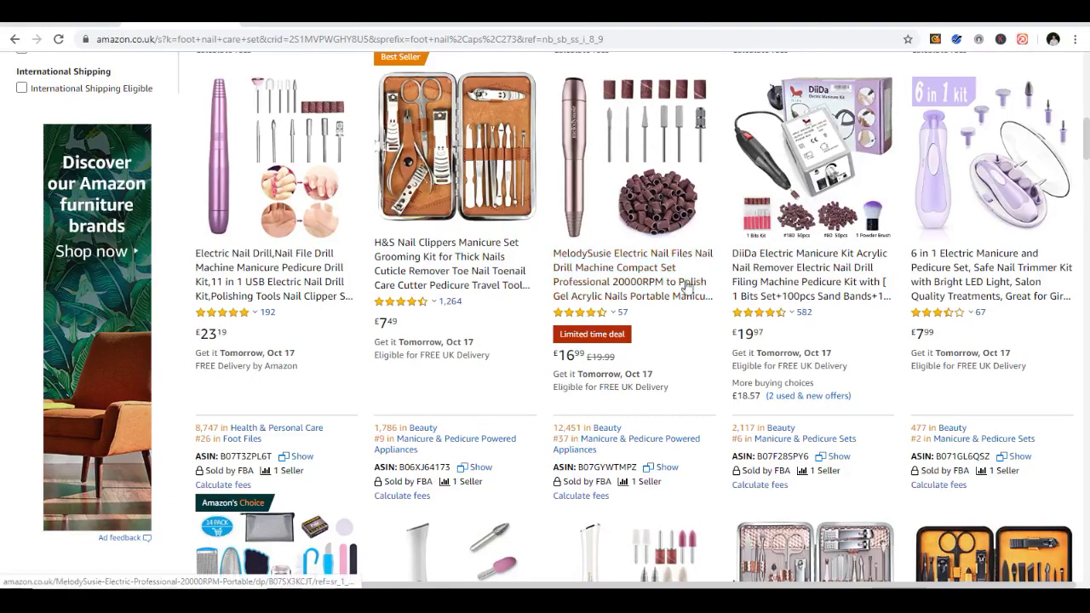
scroll(749, 234, down, 4)
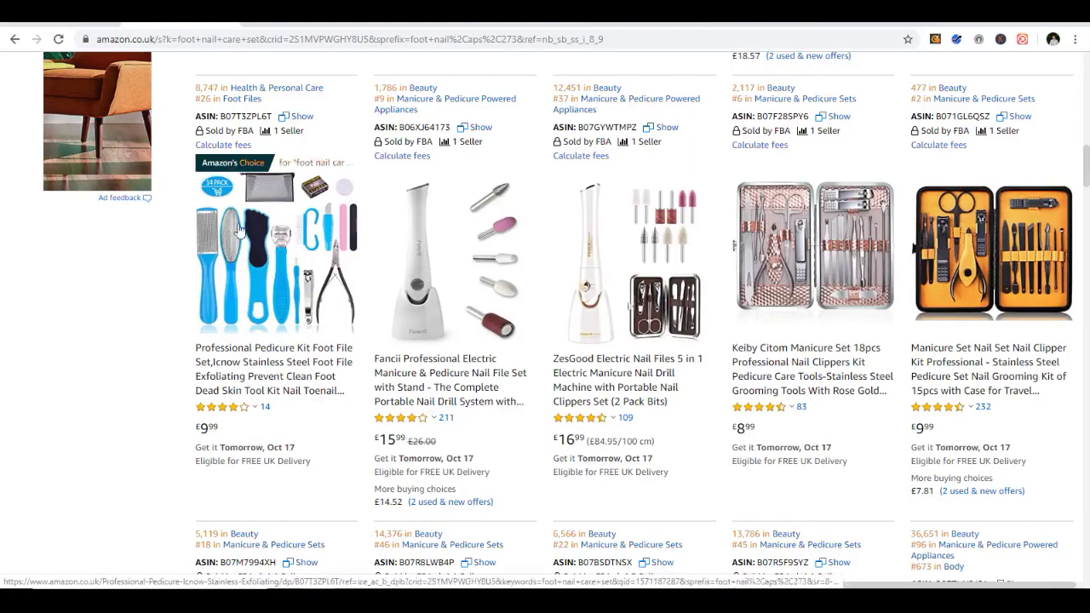
scroll(706, 257, down, 4)
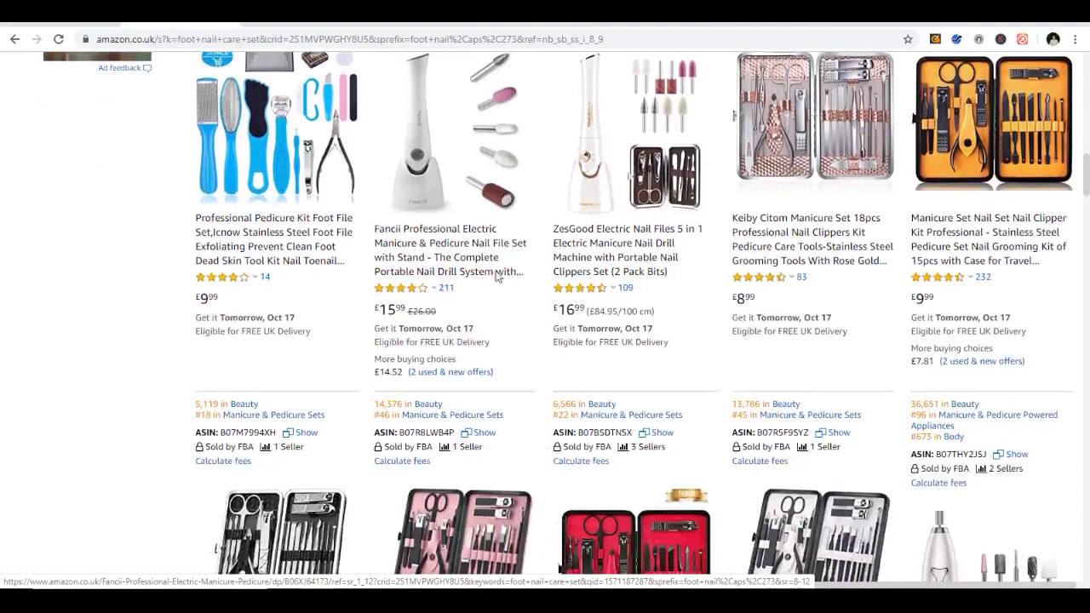
scroll(379, 273, down, 2)
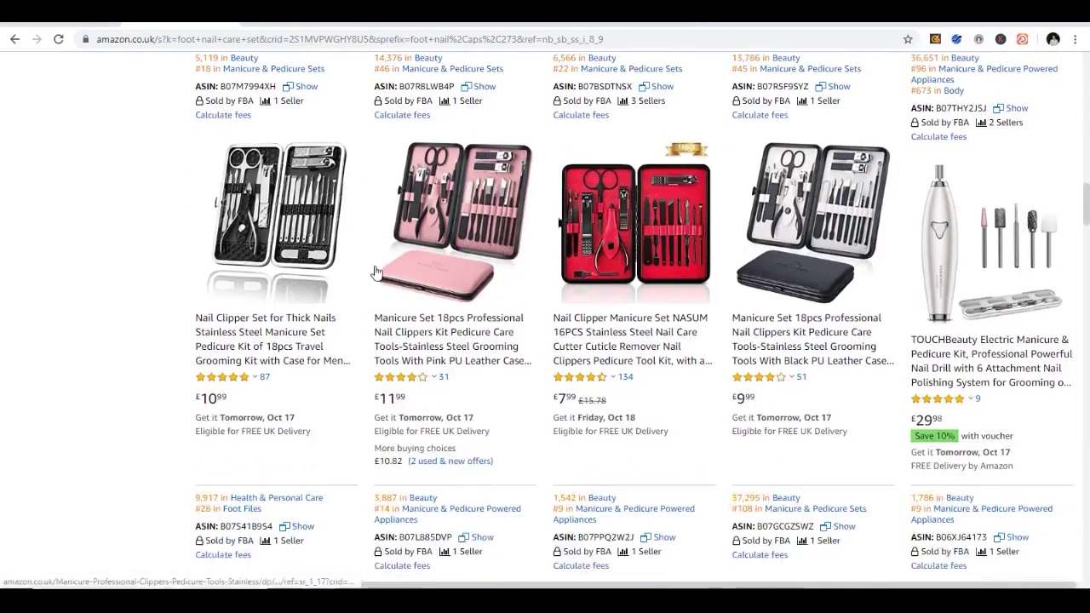
scroll(417, 261, up, 1)
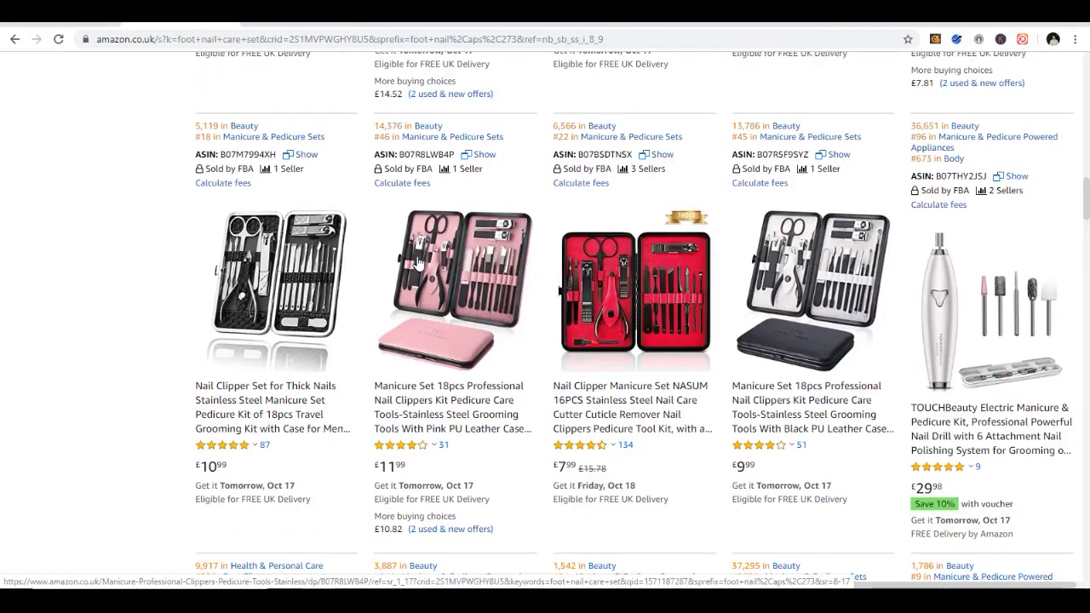
scroll(417, 261, down, 3)
scroll(423, 255, down, 3)
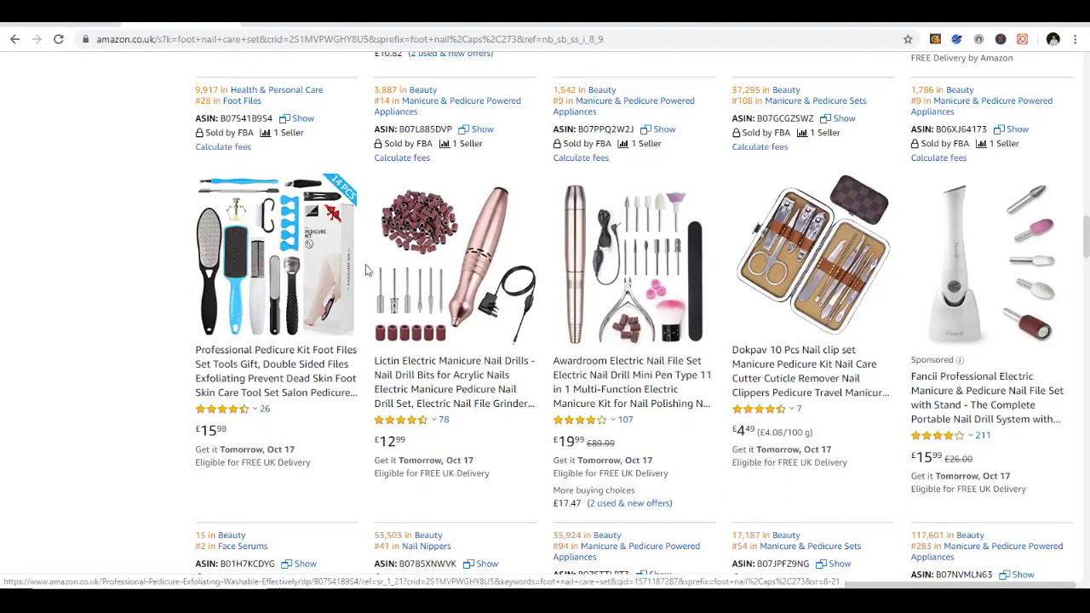
scroll(477, 265, down, 5)
scroll(487, 266, down, 6)
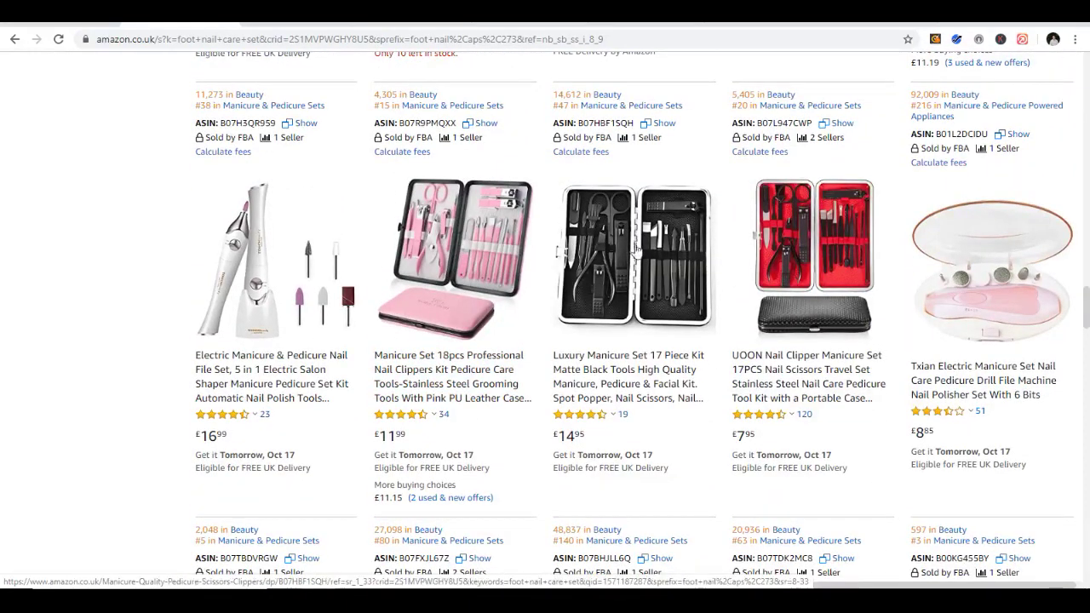
scroll(620, 256, down, 6)
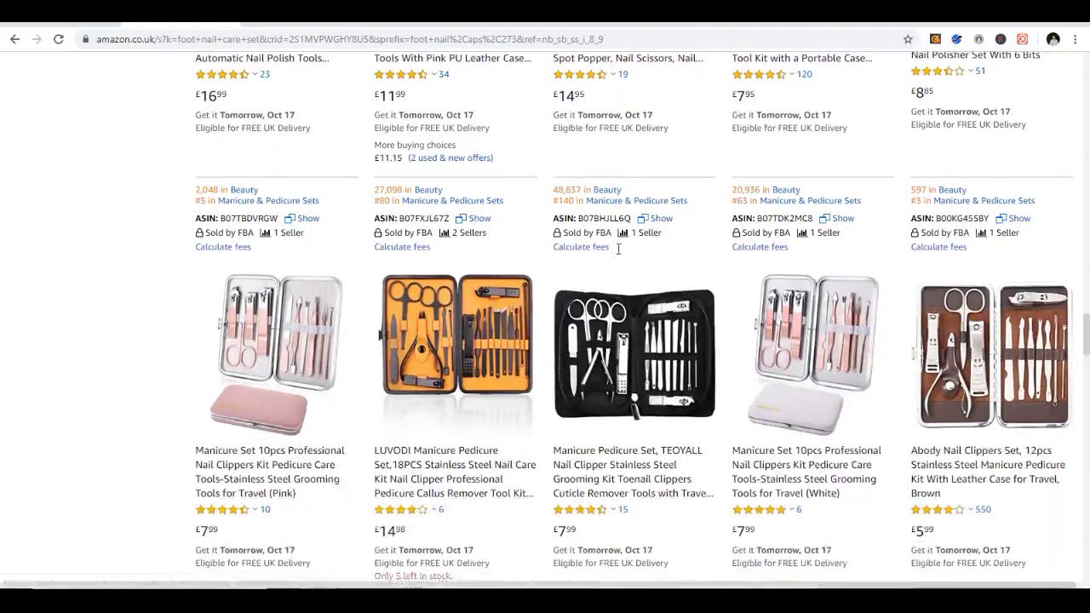
scroll(620, 253, down, 4)
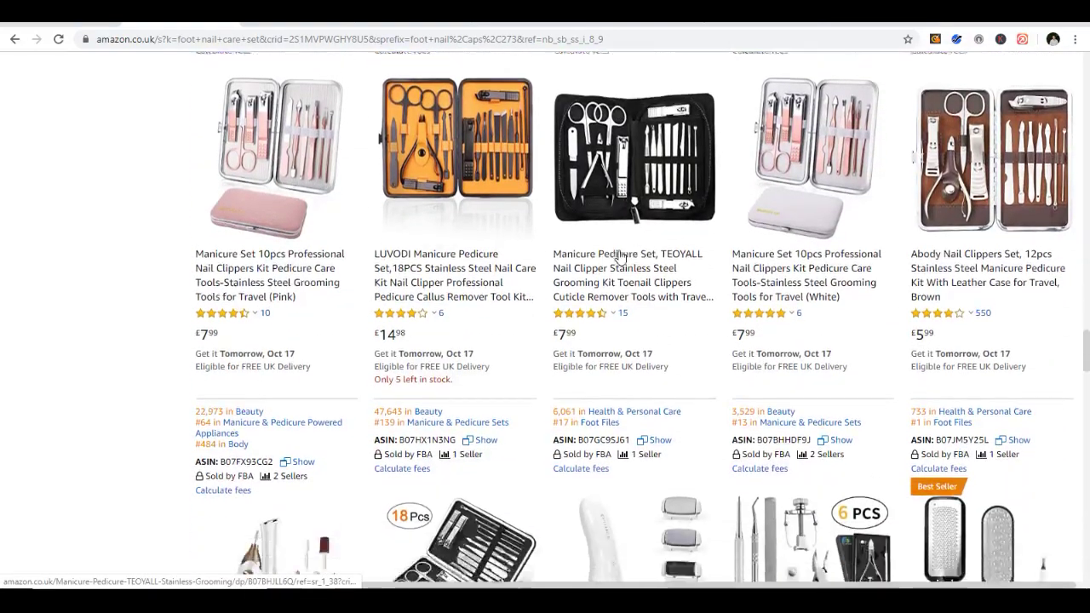
scroll(619, 254, down, 7)
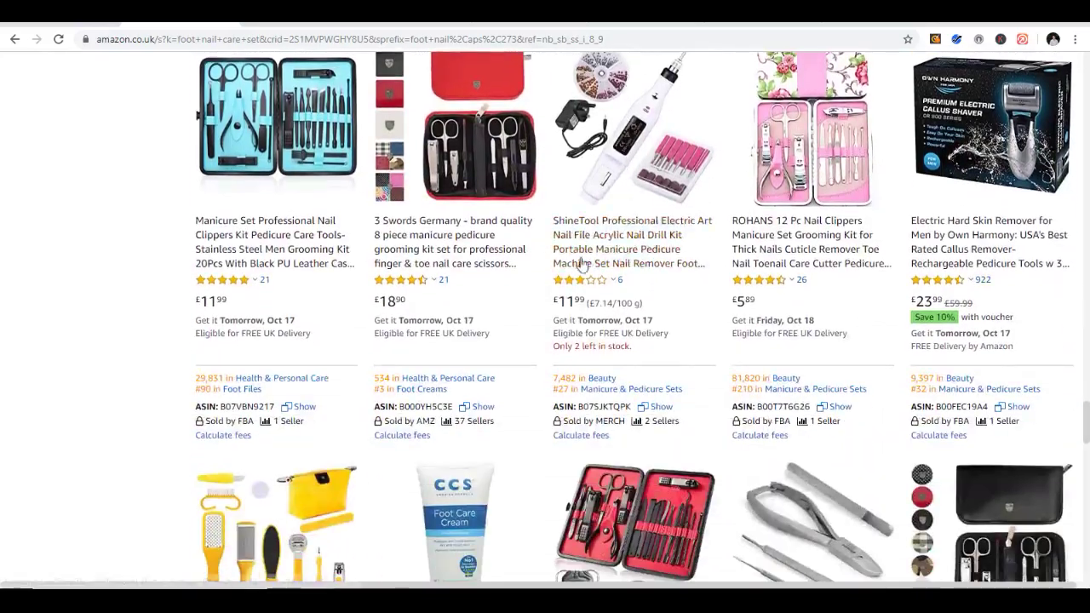
scroll(415, 205, up, 1)
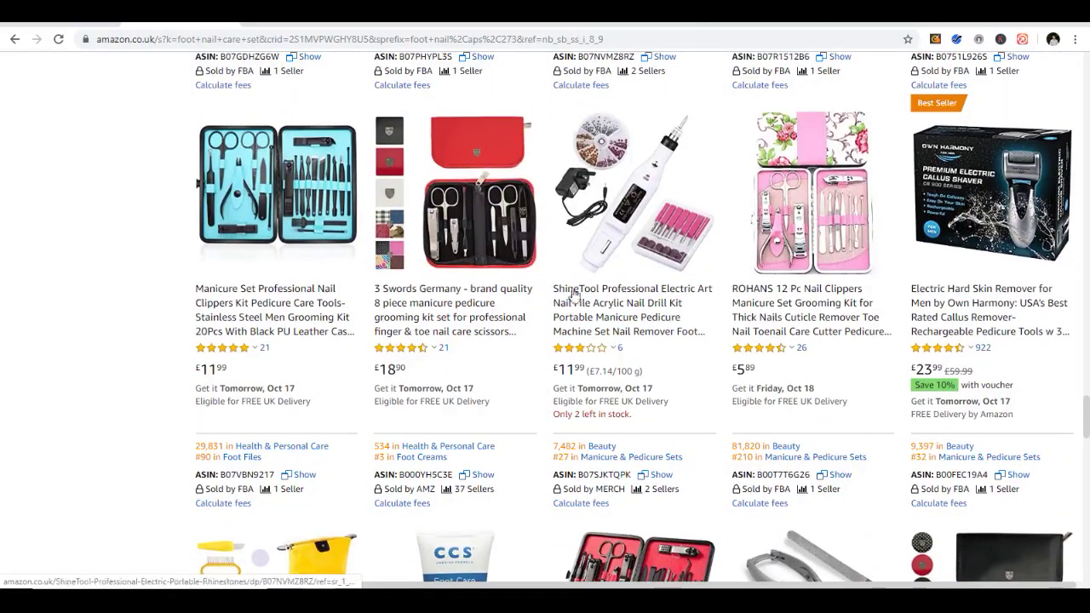
scroll(481, 308, up, 1)
scroll(481, 308, up, 15)
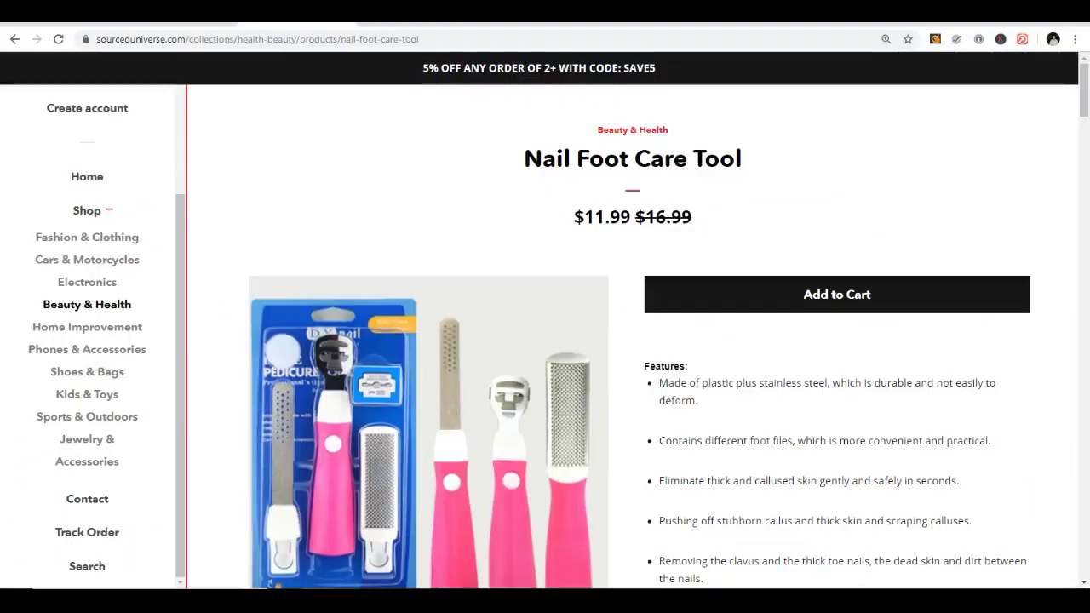
Step: Browse page 2 of the Sourced Universe Beauty & Health collection grid
click(12, 40)
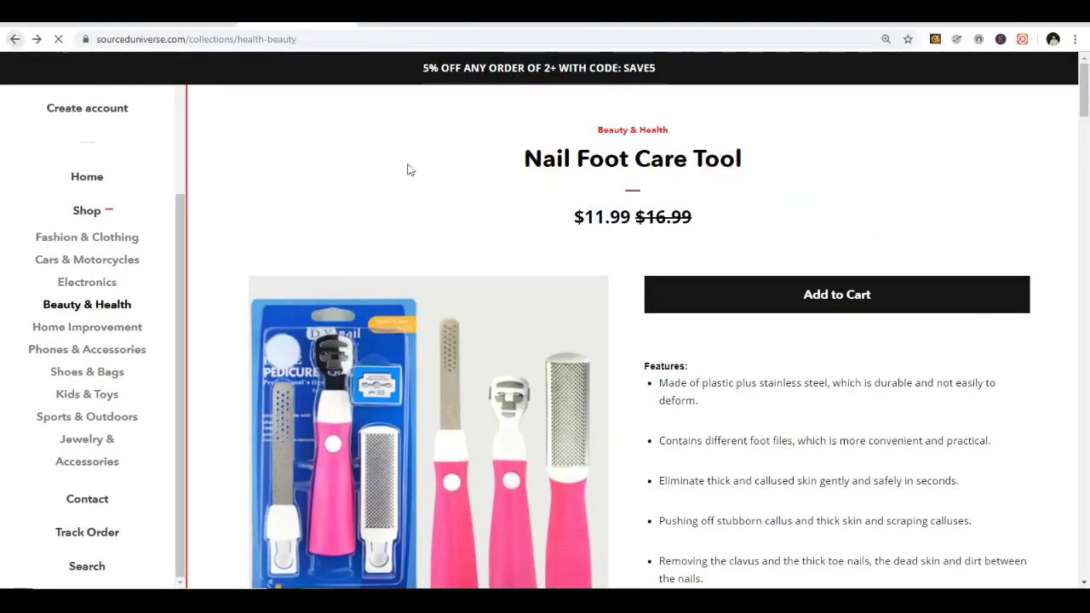
click(606, 452)
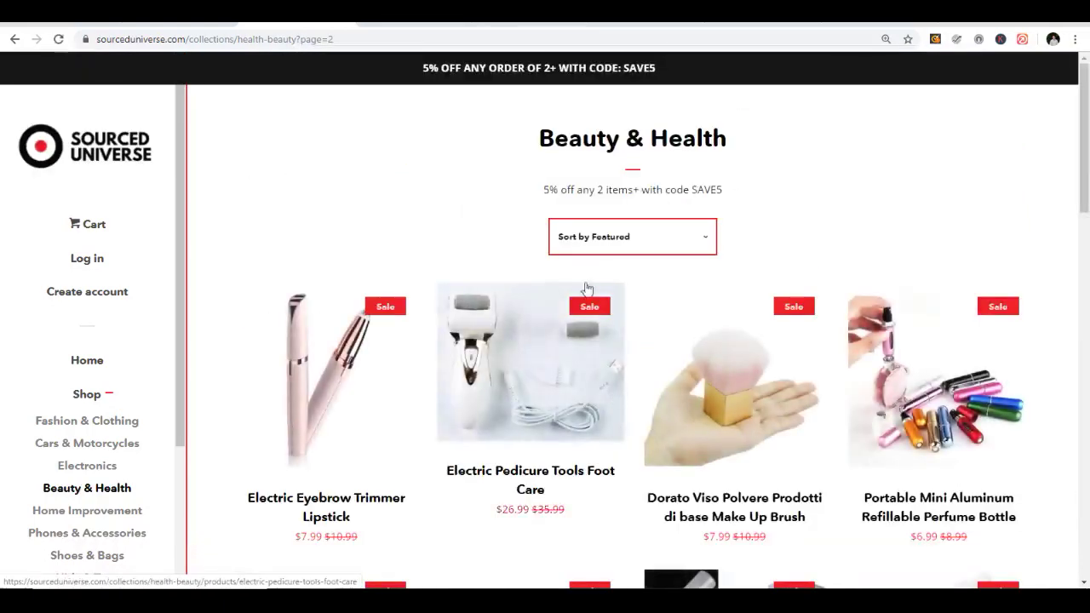
scroll(443, 173, down, 1)
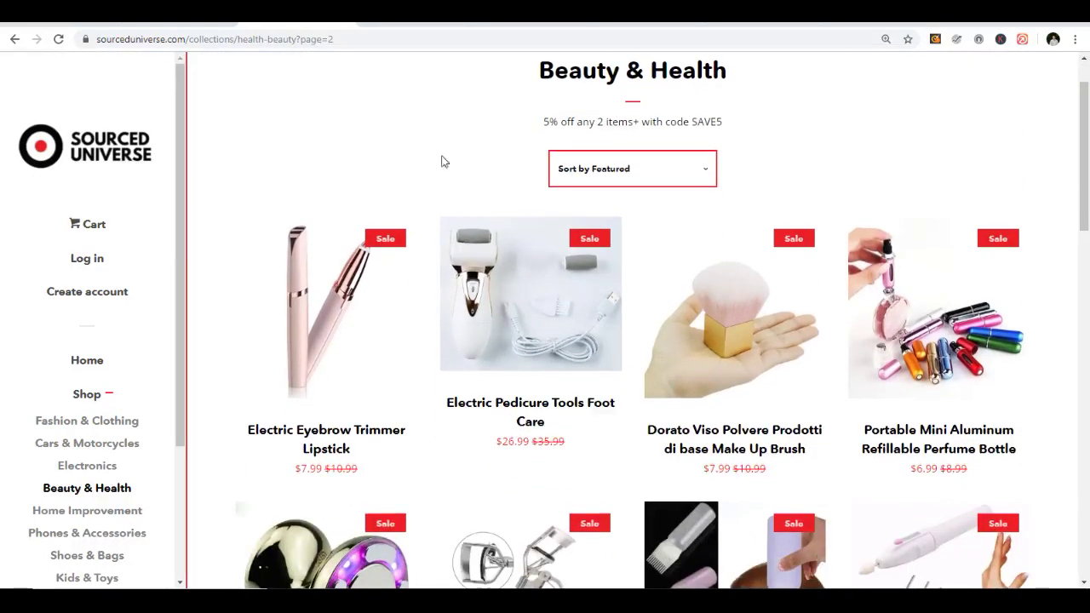
scroll(792, 146, down, 1)
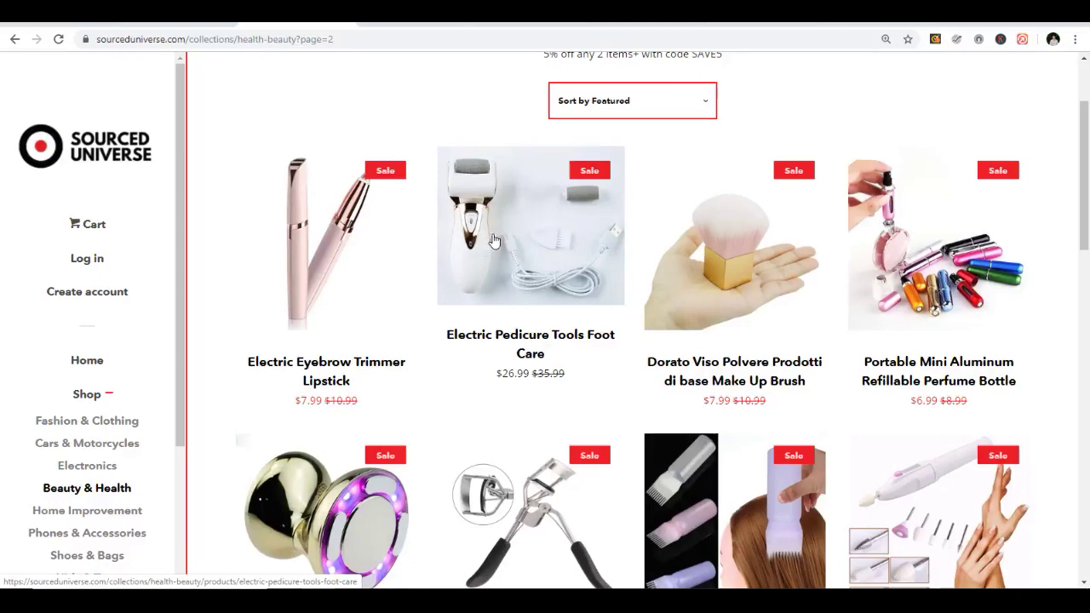
scroll(477, 208, down, 2)
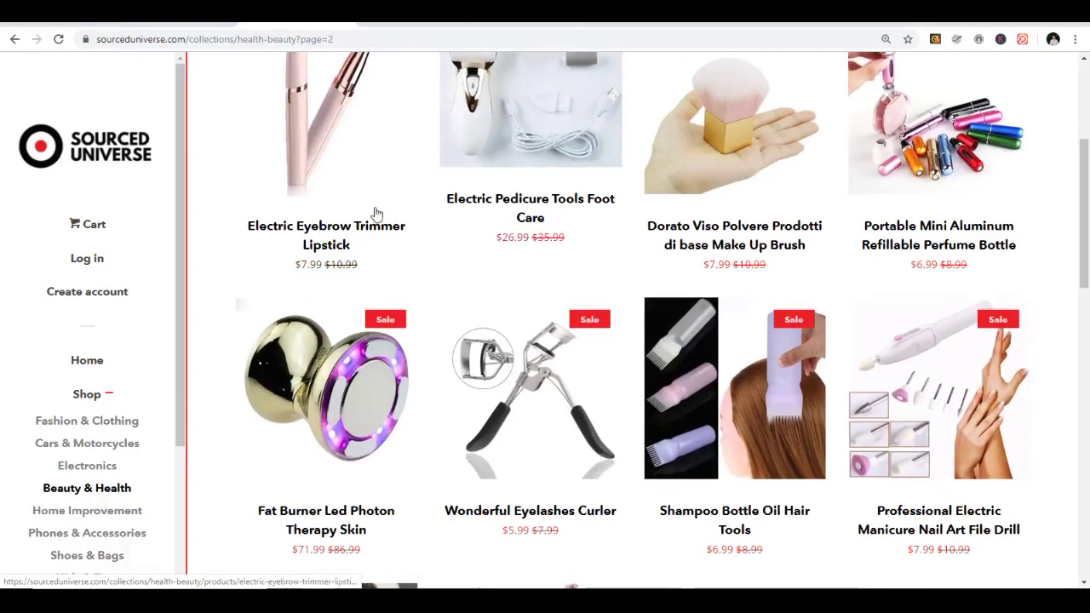
scroll(426, 212, up, 3)
scroll(511, 221, down, 1)
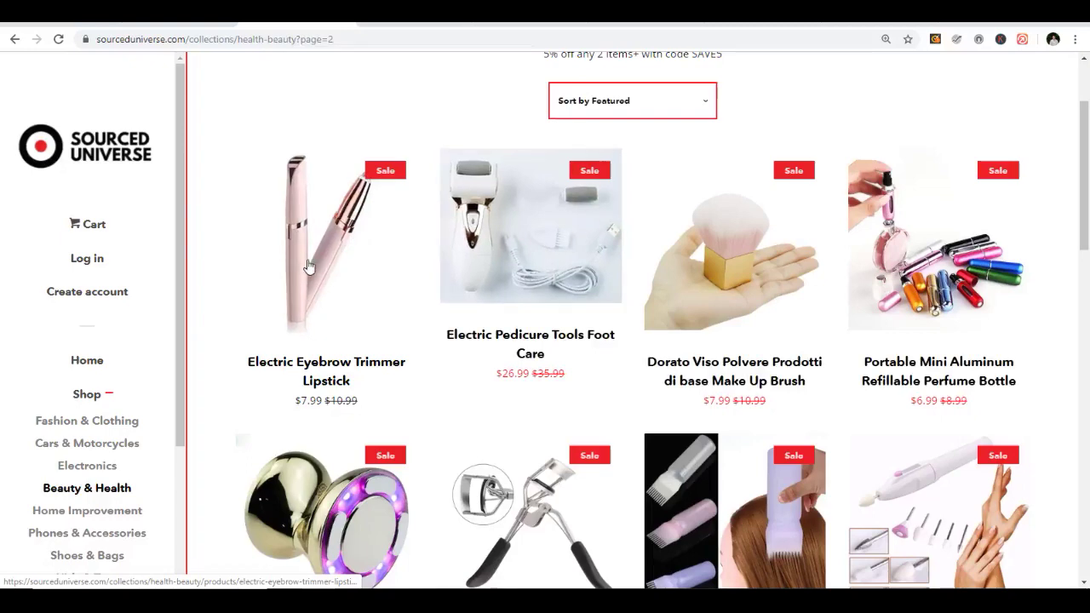
scroll(312, 259, down, 3)
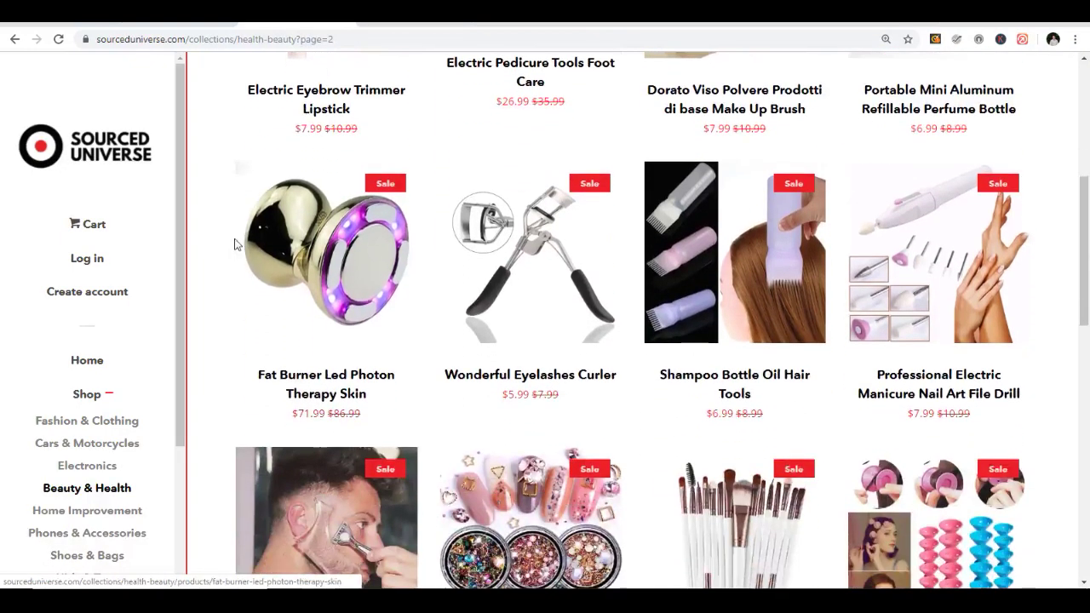
scroll(237, 262, down, 1)
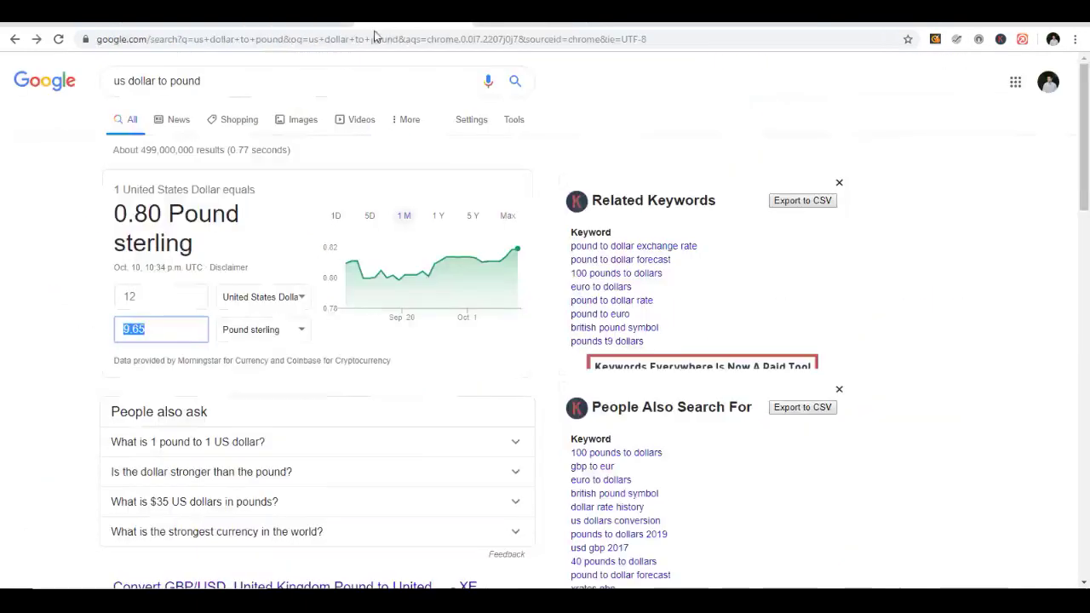
Step: Convert 52 US dollars to pounds and select the 41.82 pound sterling result
click(163, 288)
text(52)
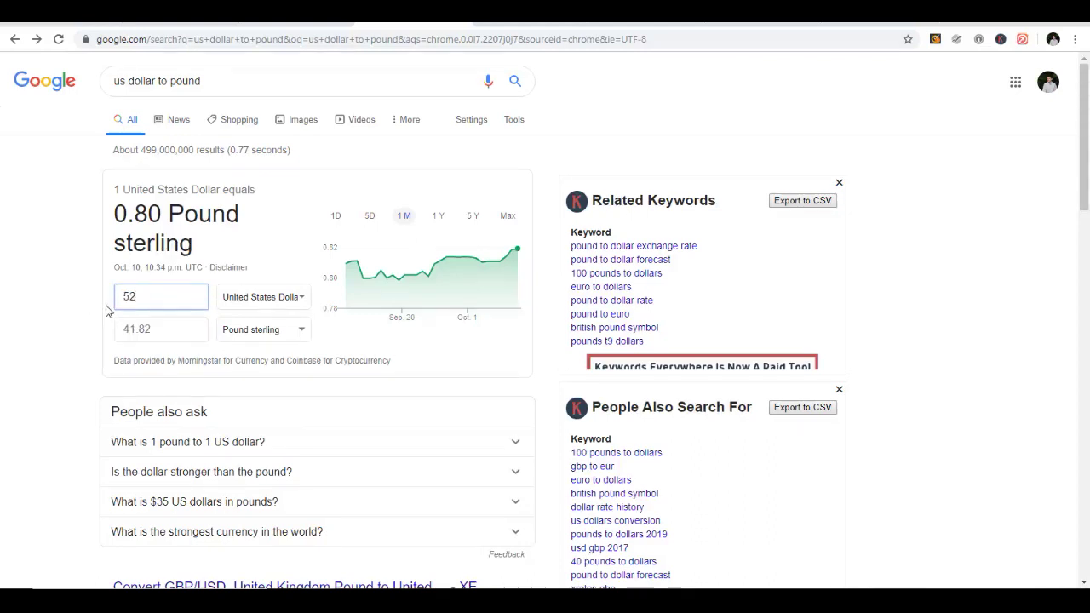
double_click(149, 330)
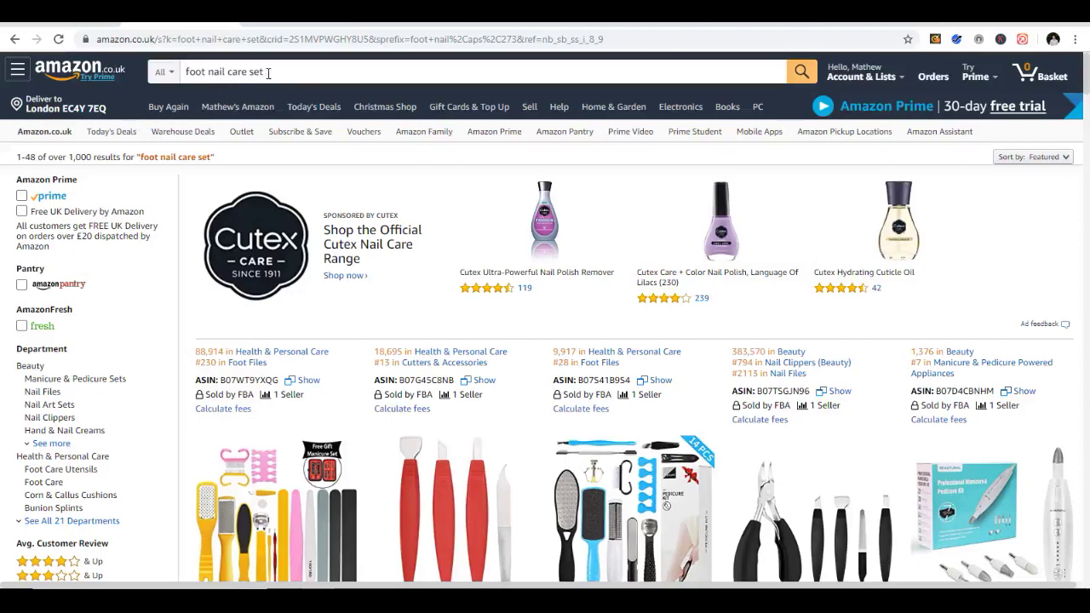
Step: Replace the Amazon search with 'eyelash curler kit' using the search suggestion
triple_click(268, 74)
text(eye)
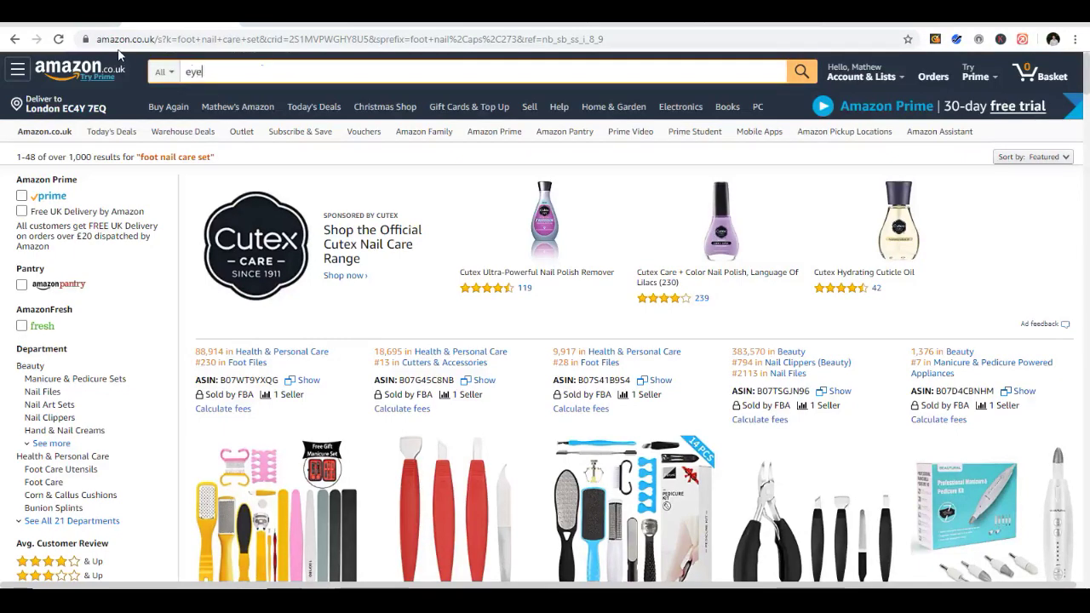
text(bro)
key(BackSpace)
text(lash cur)
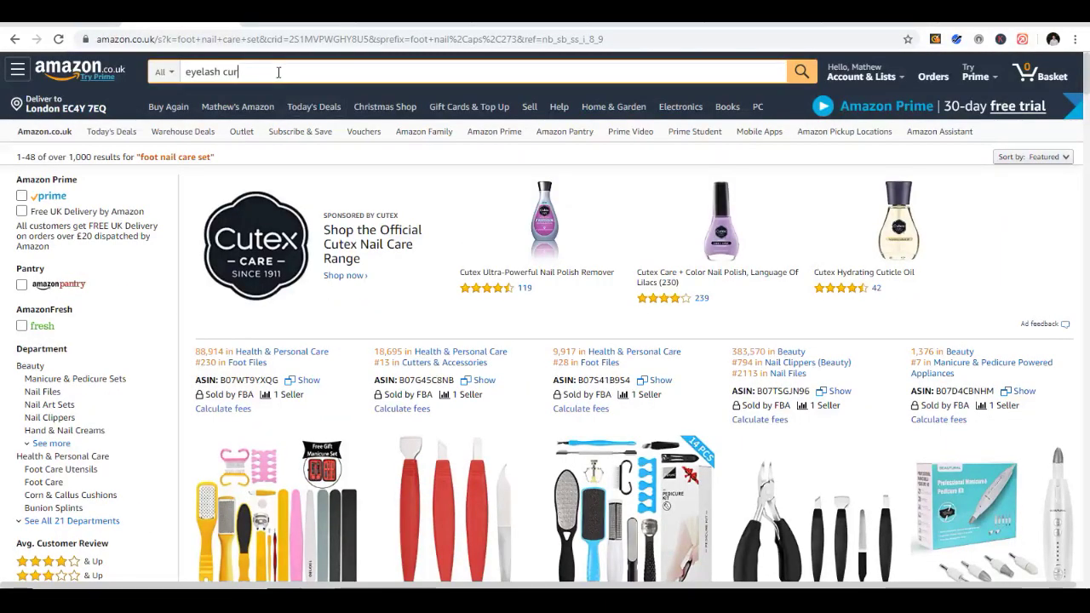
text(e)
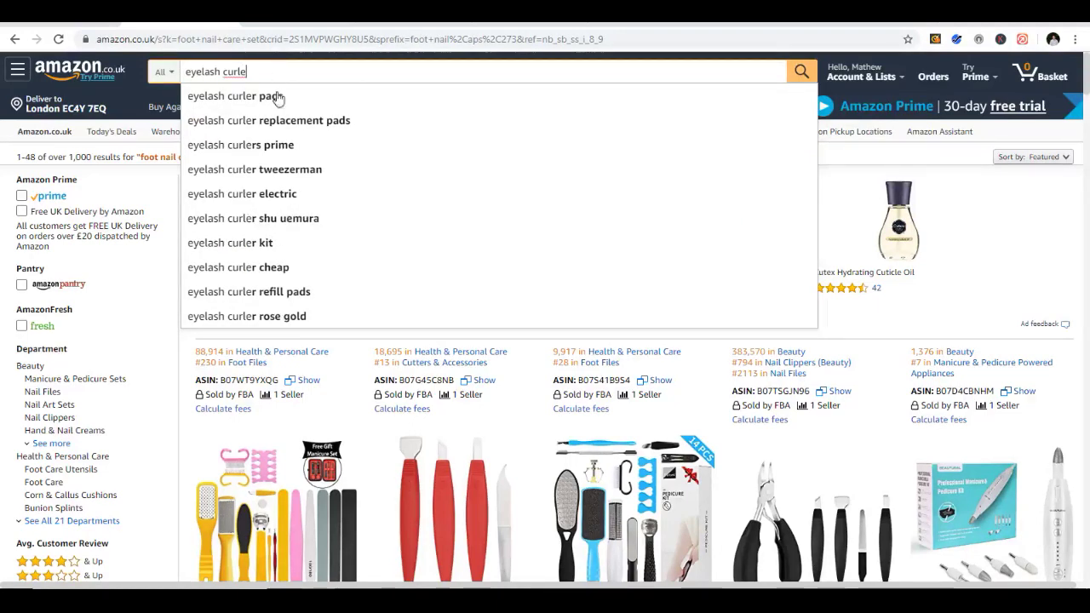
click(270, 245)
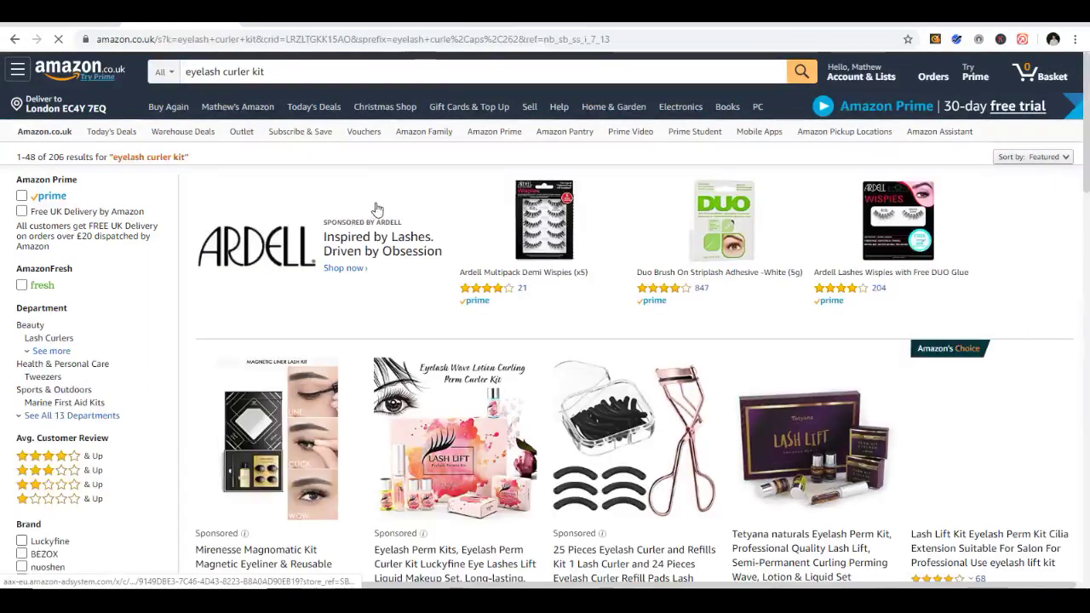
Step: Scroll the eyelash curler kit results, past the £6.48 Pro Lash Curler and £9.99 Shu Uemura curler
scroll(322, 212, down, 3)
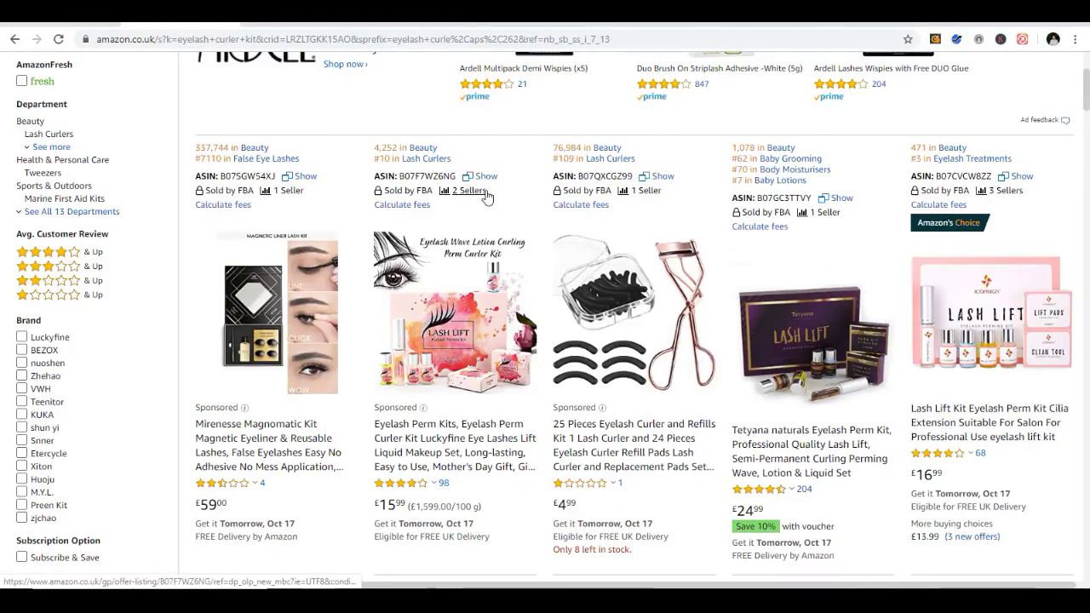
scroll(488, 197, down, 3)
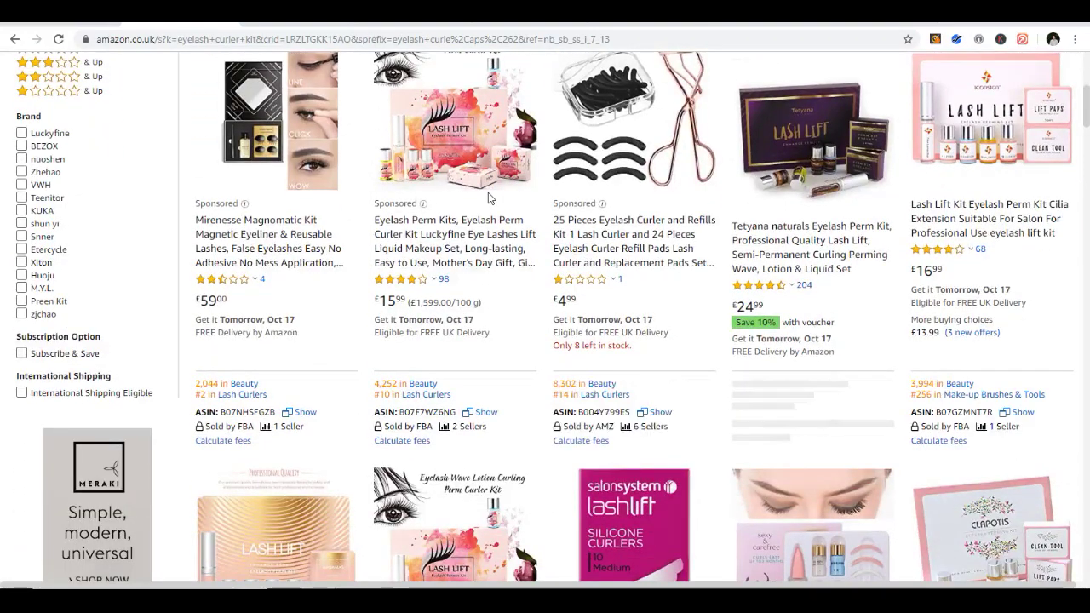
scroll(488, 197, down, 3)
scroll(490, 201, down, 1)
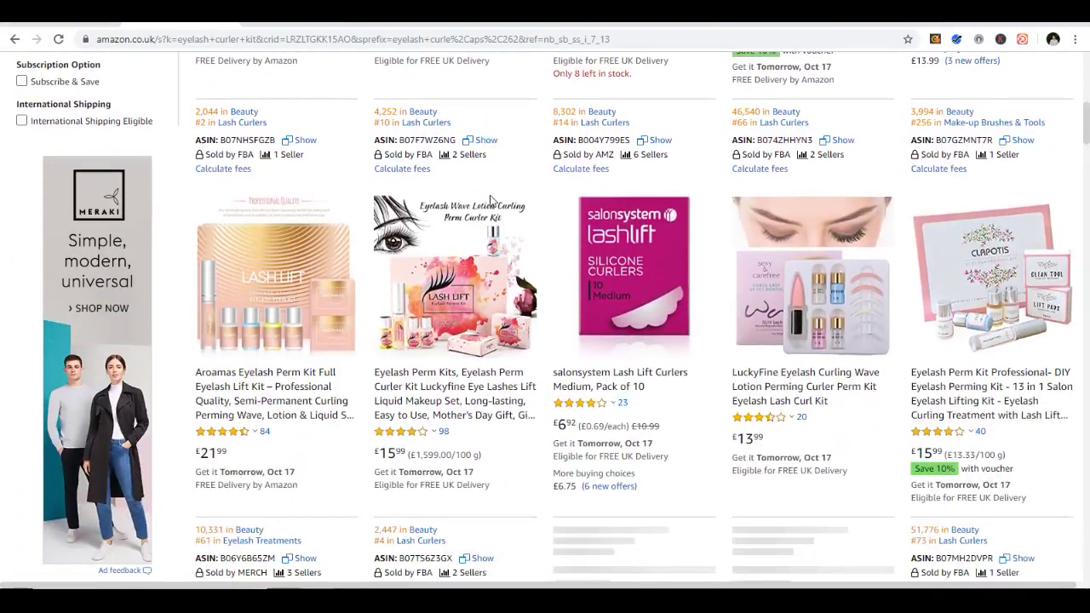
scroll(492, 201, down, 1)
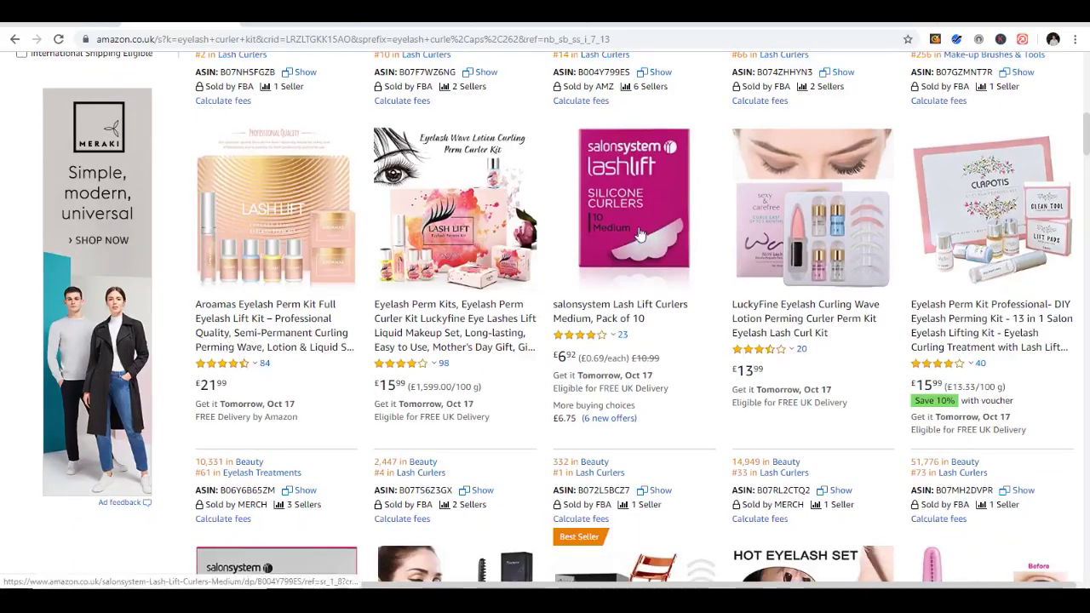
scroll(644, 233, down, 4)
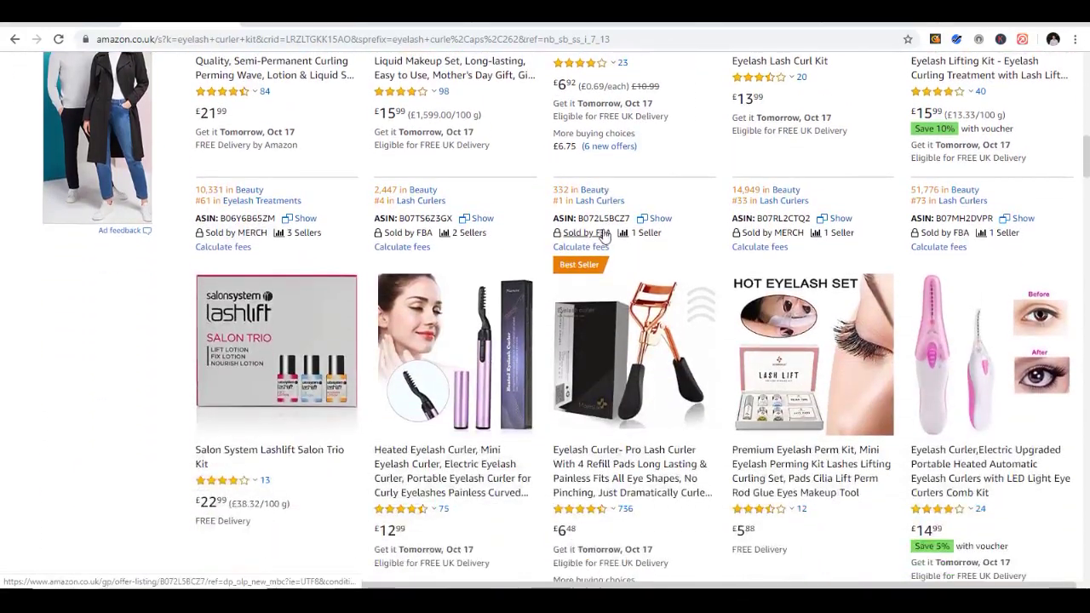
scroll(607, 213, up, 8)
scroll(607, 212, up, 5)
scroll(549, 274, down, 10)
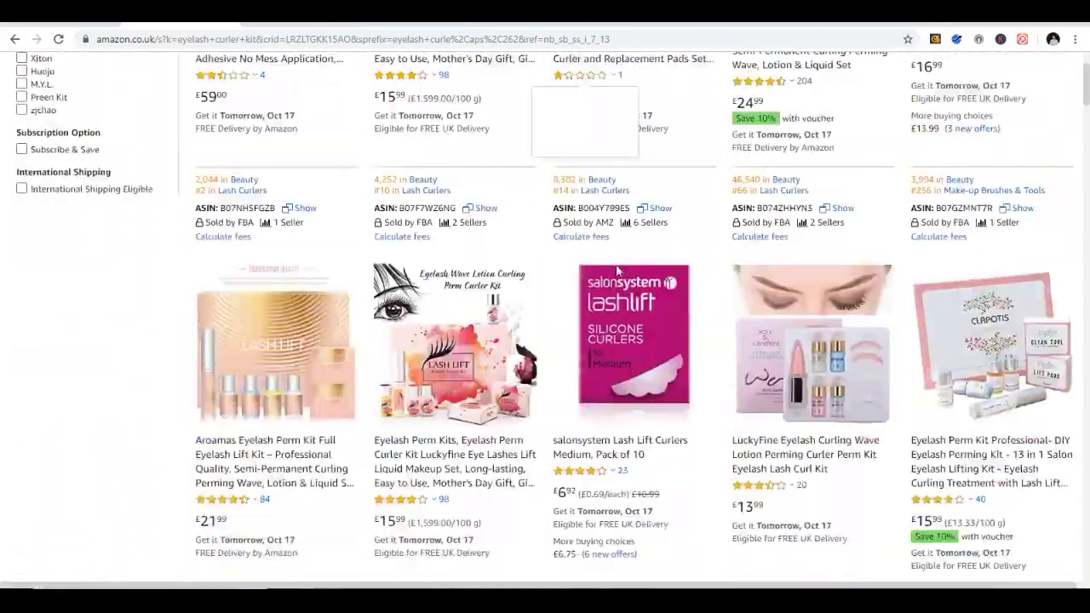
scroll(588, 273, down, 3)
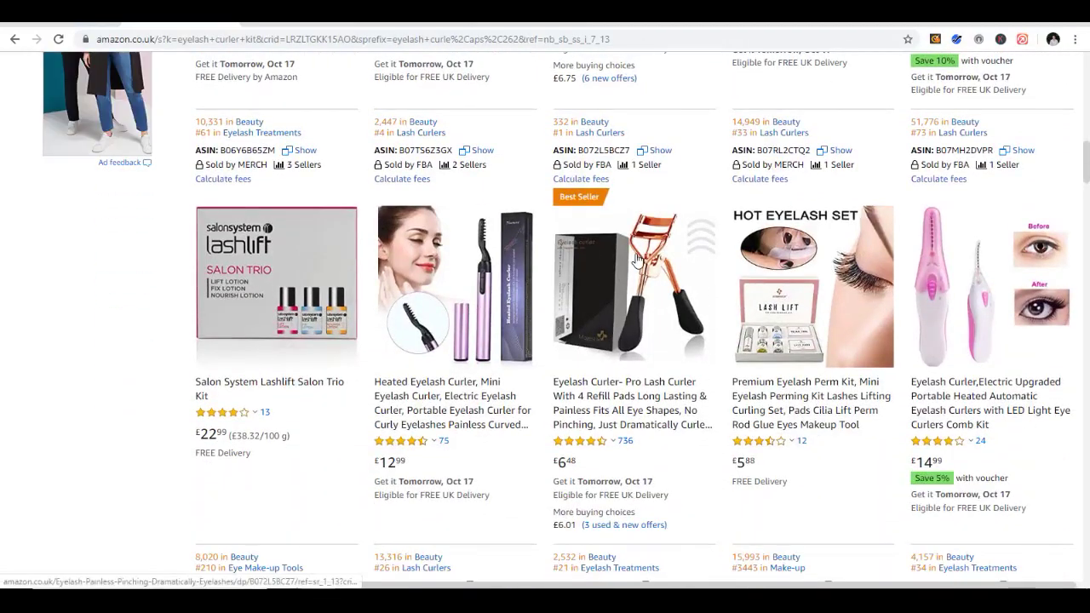
scroll(644, 269, down, 6)
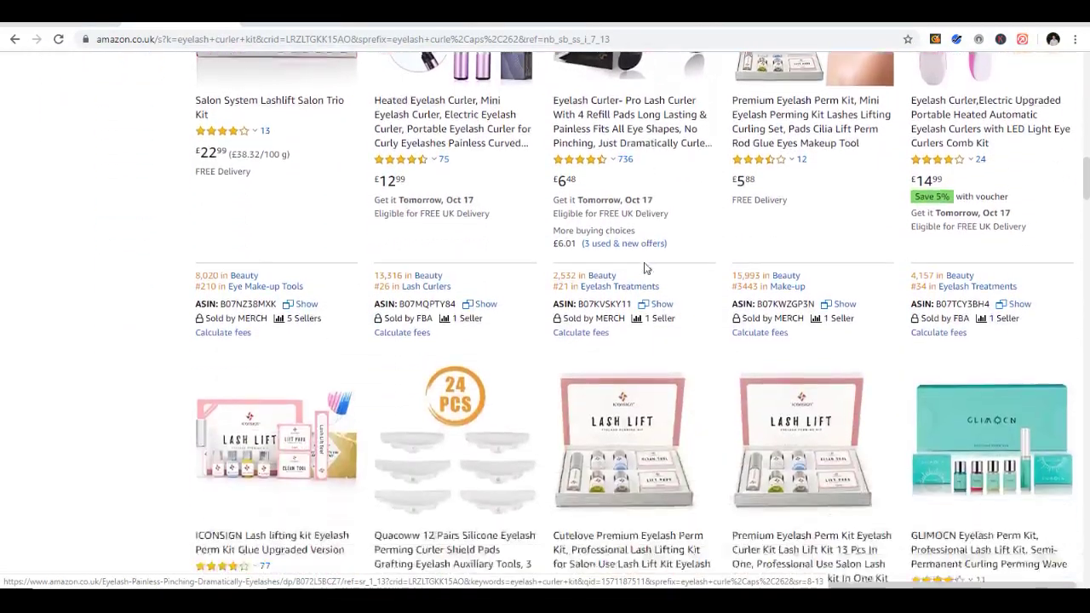
scroll(643, 269, down, 4)
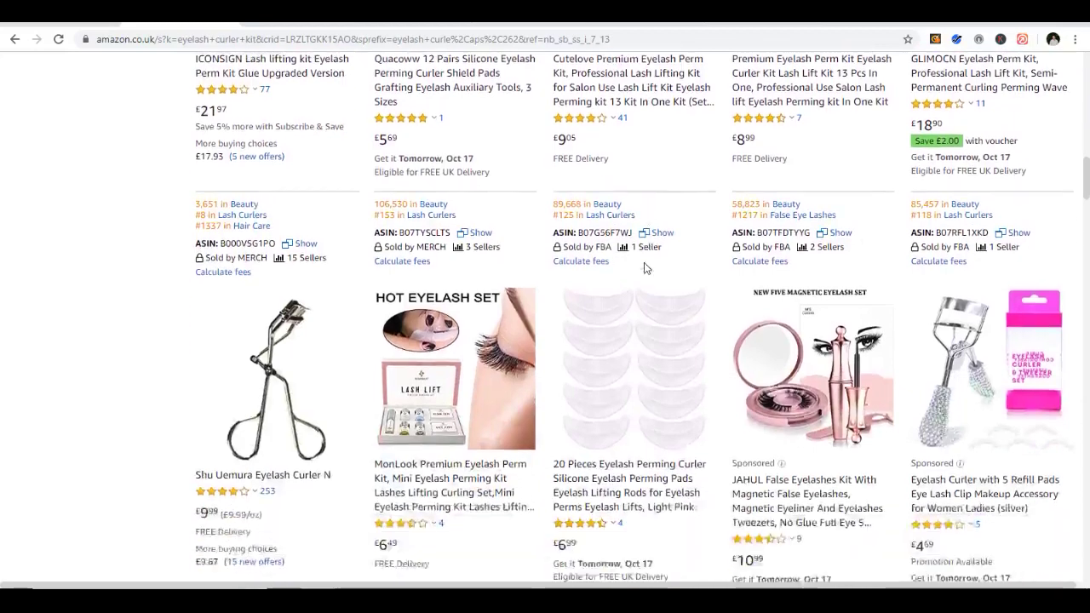
scroll(383, 291, down, 1)
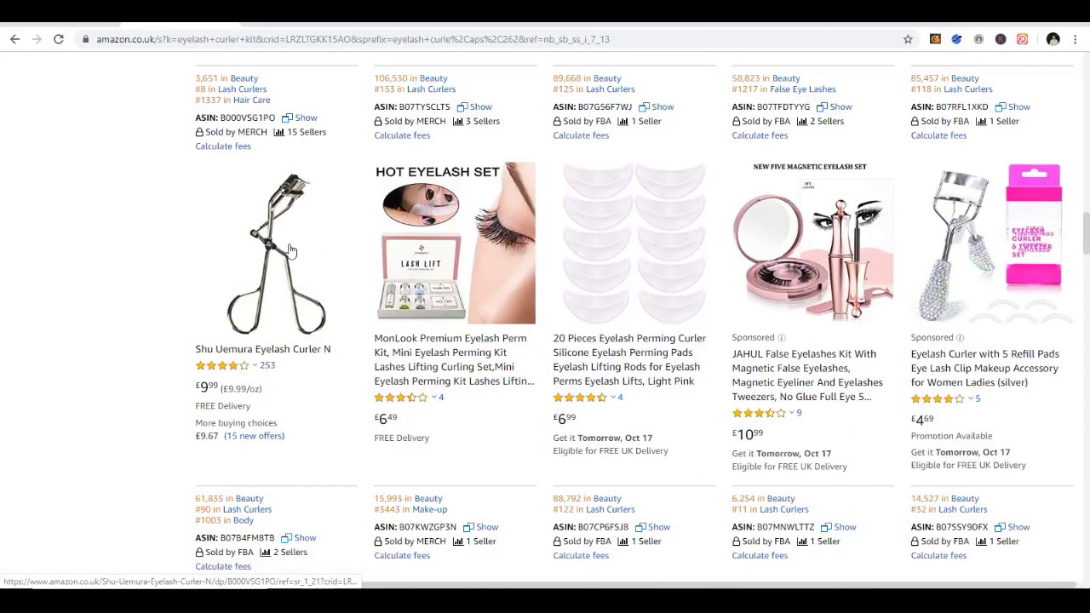
scroll(805, 225, down, 2)
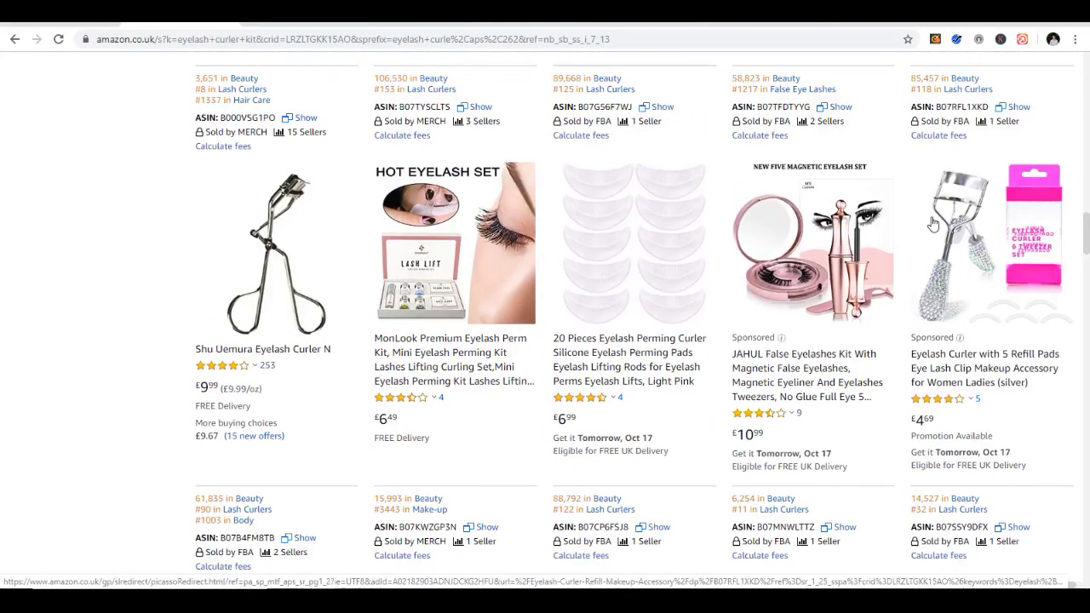
scroll(907, 171, down, 4)
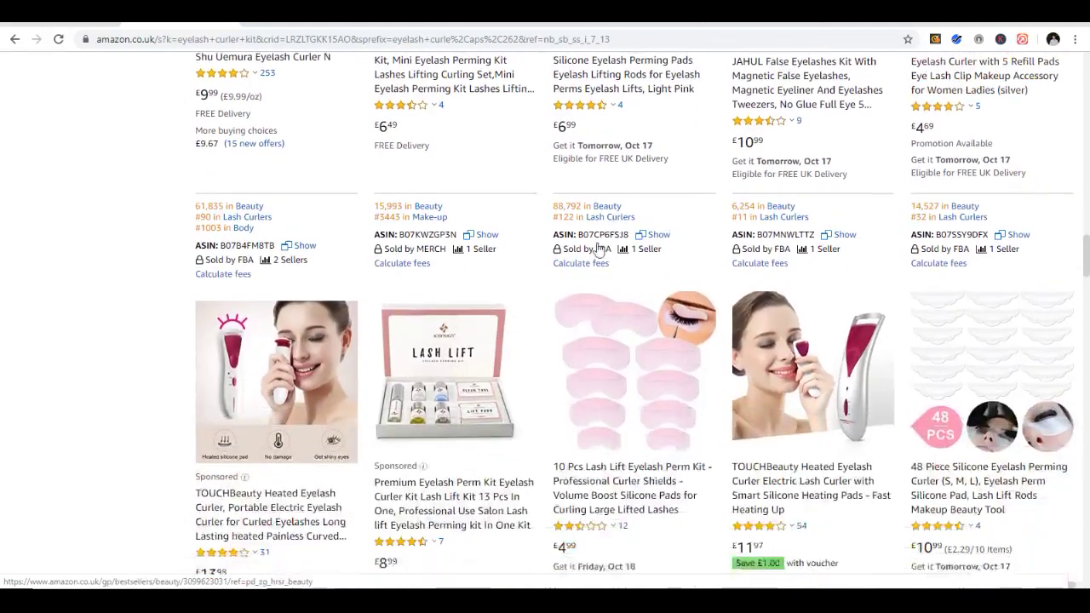
scroll(520, 249, down, 2)
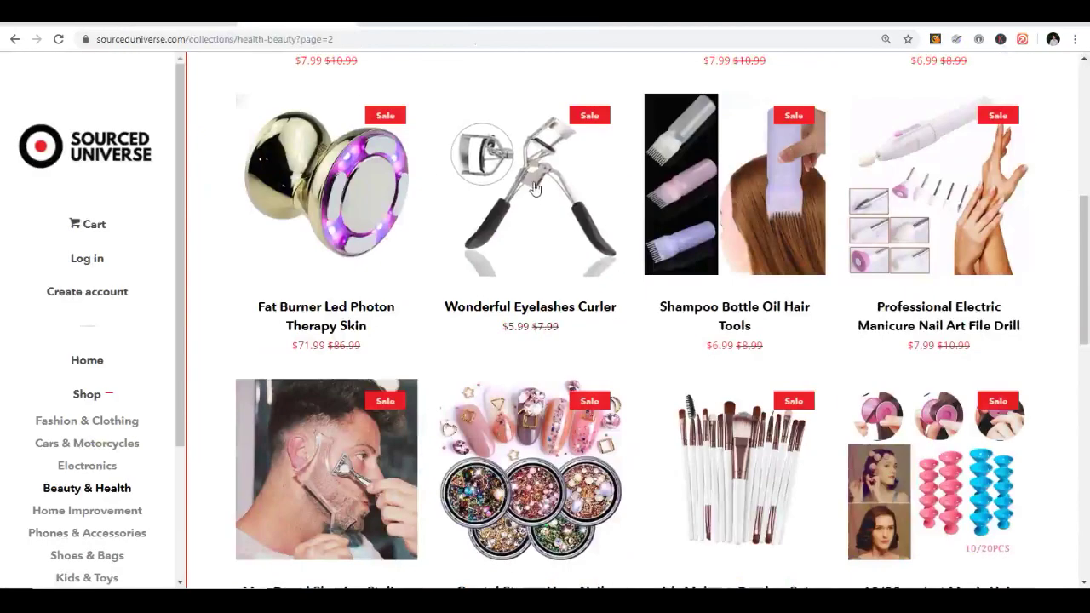
Step: Open the Wonderful Eyelashes Curler product page on Sourced Universe
click(538, 192)
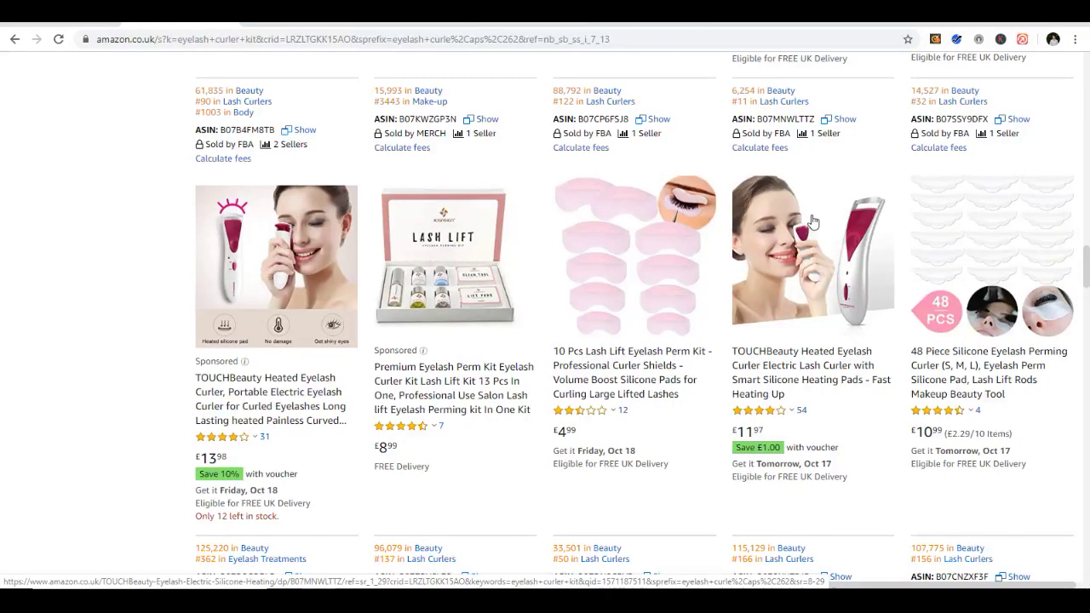
drag(730, 430, 771, 436)
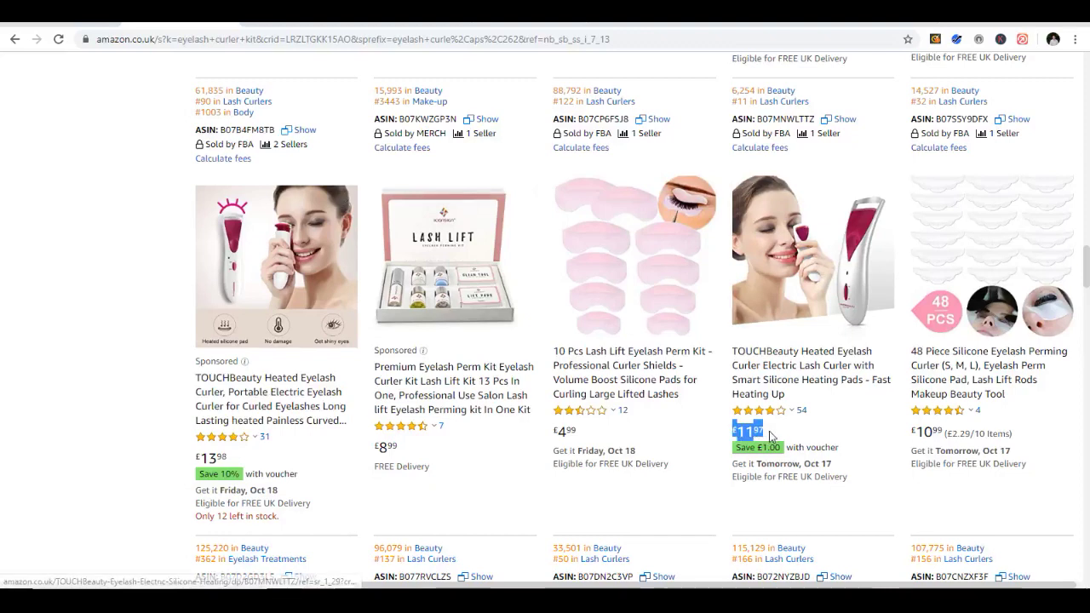
click(114, 377)
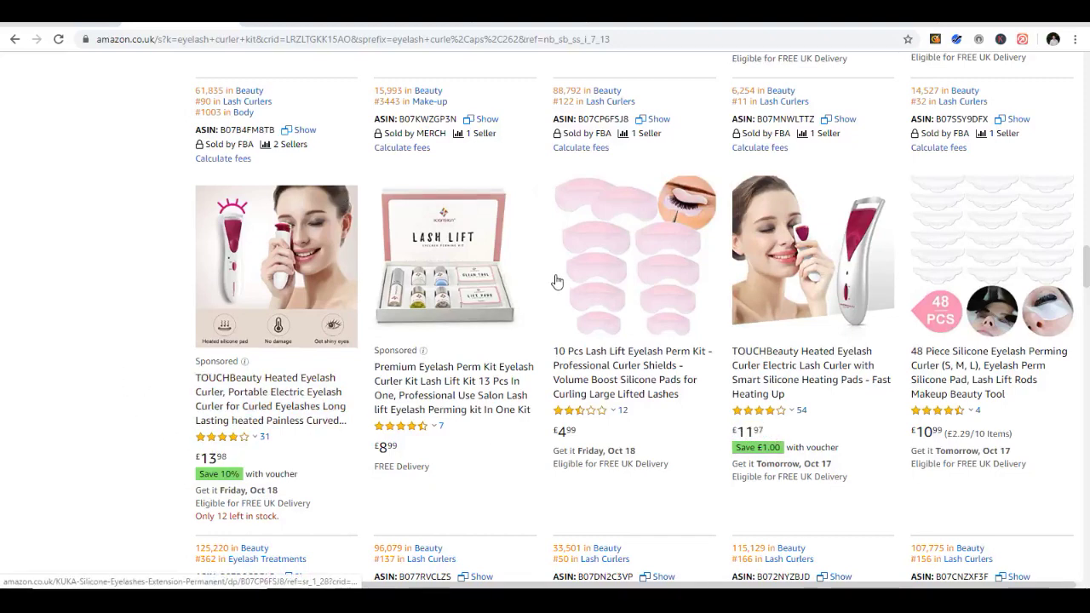
scroll(552, 255, down, 3)
scroll(551, 243, up, 3)
scroll(558, 243, down, 6)
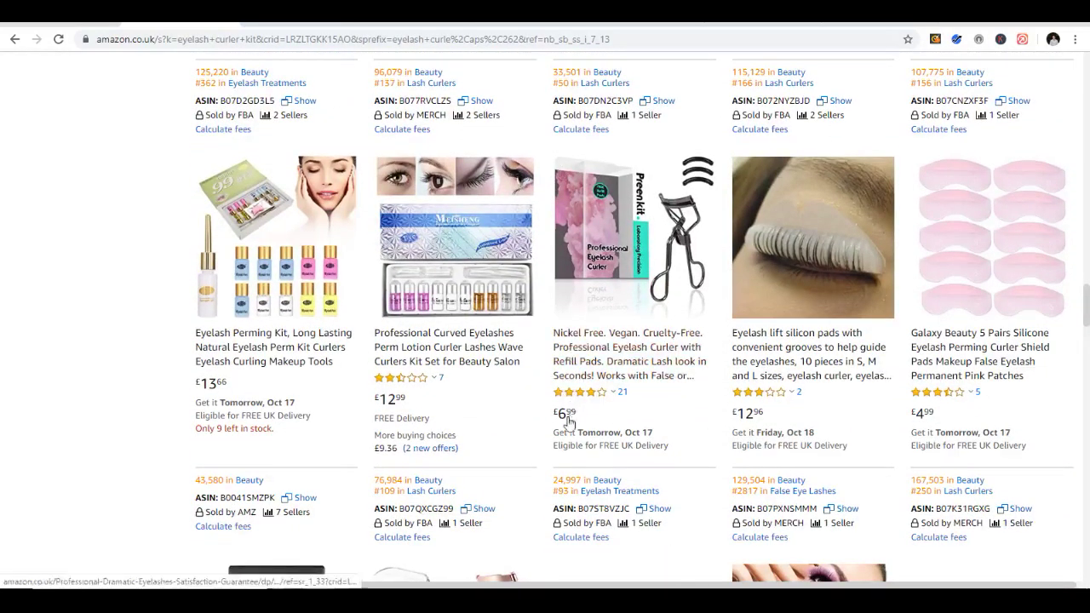
scroll(611, 293, down, 5)
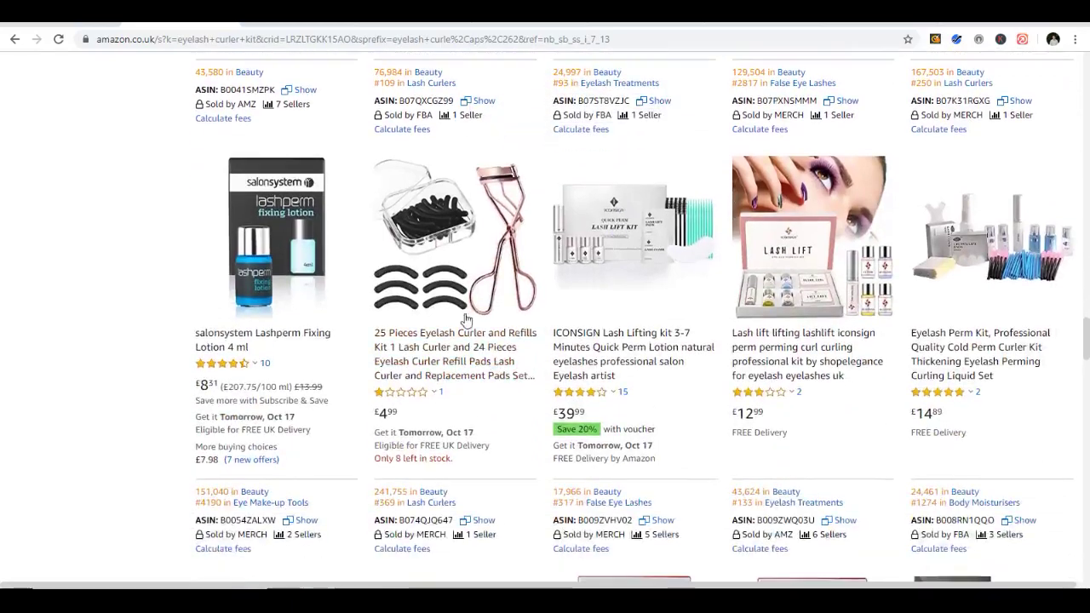
scroll(596, 289, down, 4)
scroll(594, 272, down, 4)
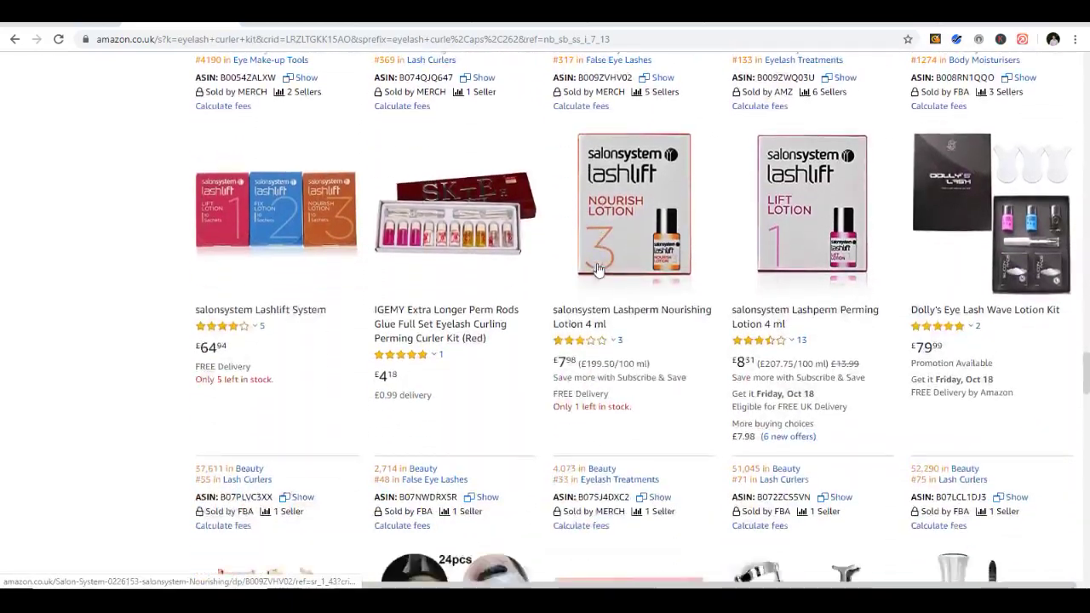
scroll(629, 258, down, 1)
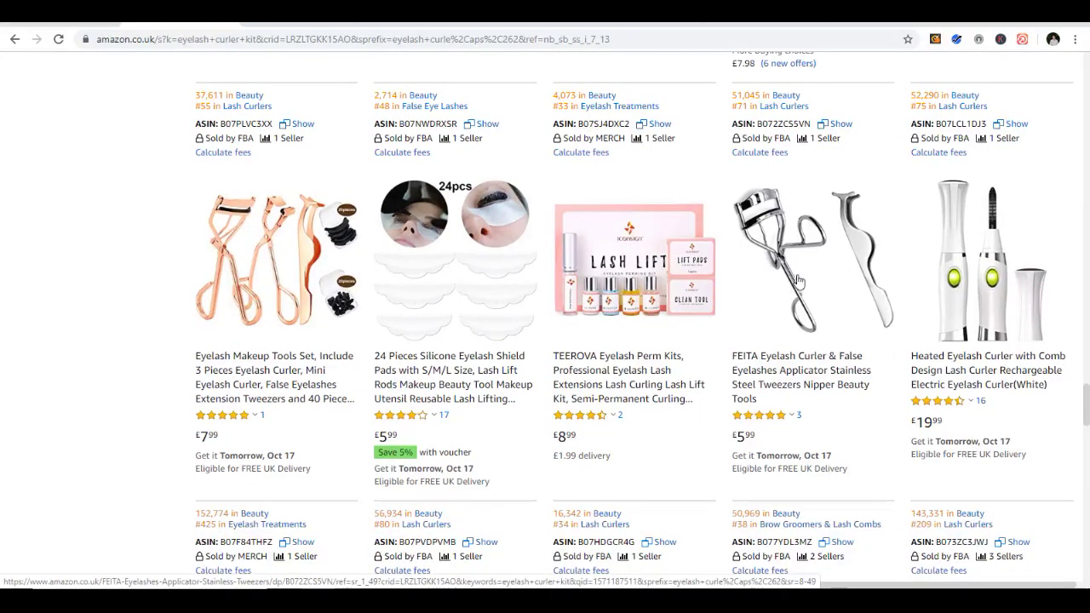
scroll(723, 272, down, 3)
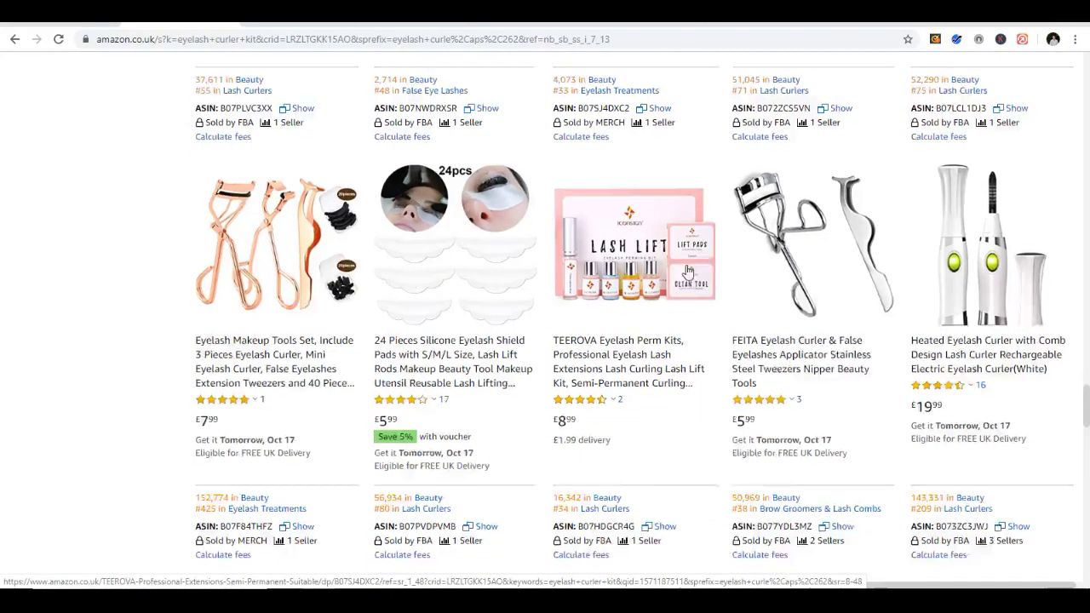
scroll(451, 255, up, 3)
scroll(277, 234, down, 4)
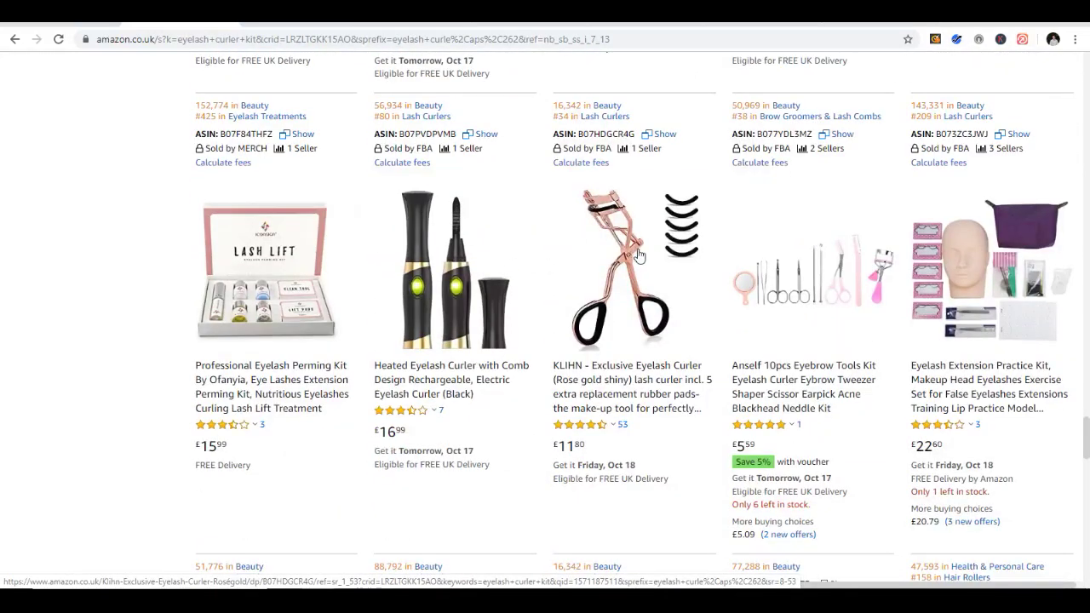
scroll(642, 271, down, 5)
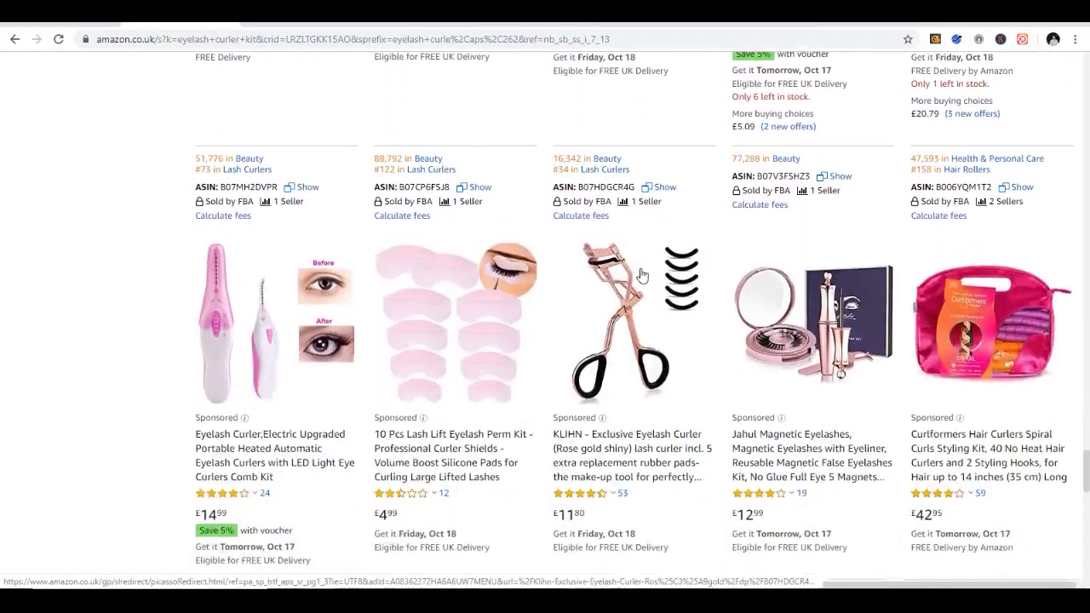
scroll(540, 297, up, 1)
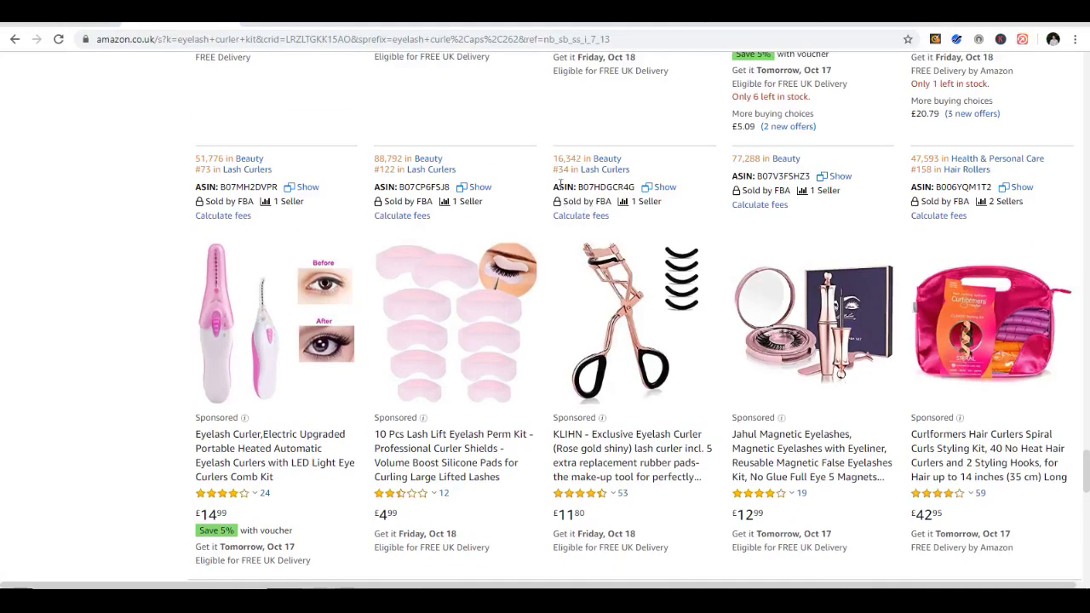
drag(545, 164, 599, 160)
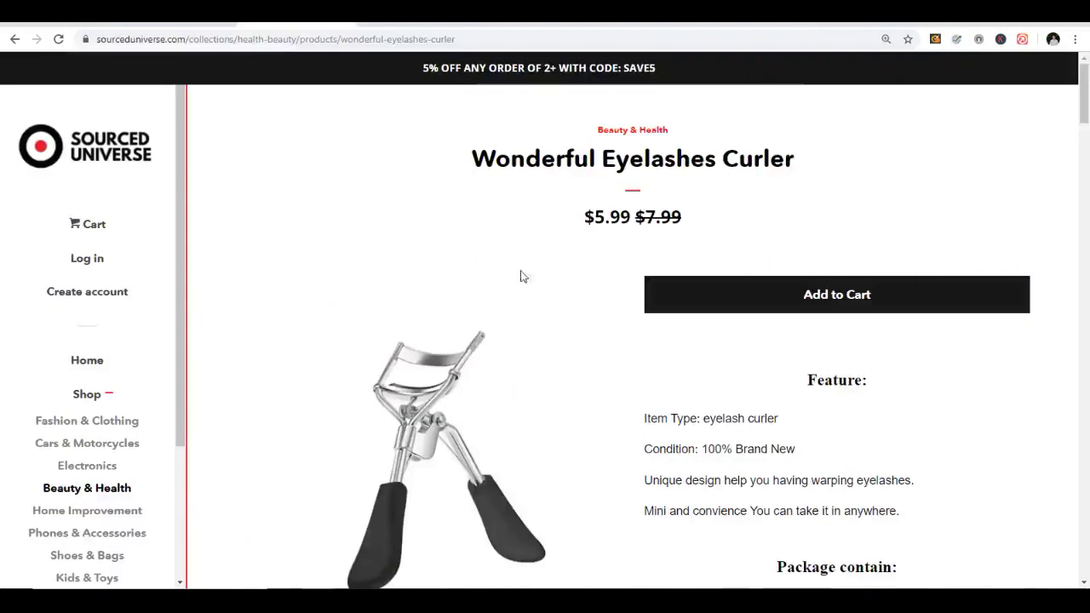
Step: Review the $5.99 Wonderful Eyelashes Curler listing, then bring up the dollar-to-pound converter
scroll(528, 272, down, 4)
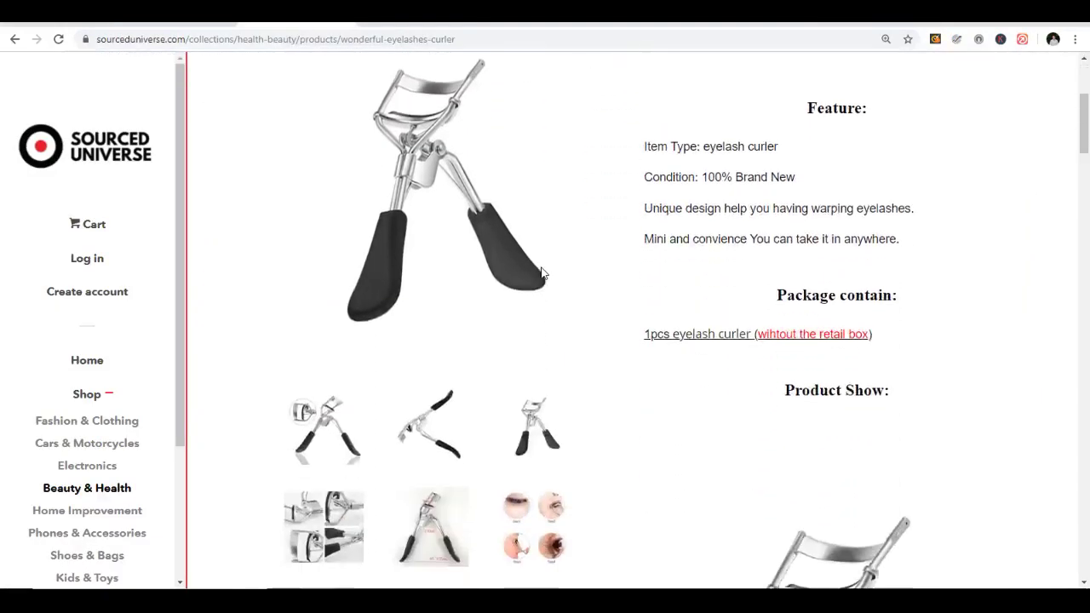
scroll(486, 364, down, 5)
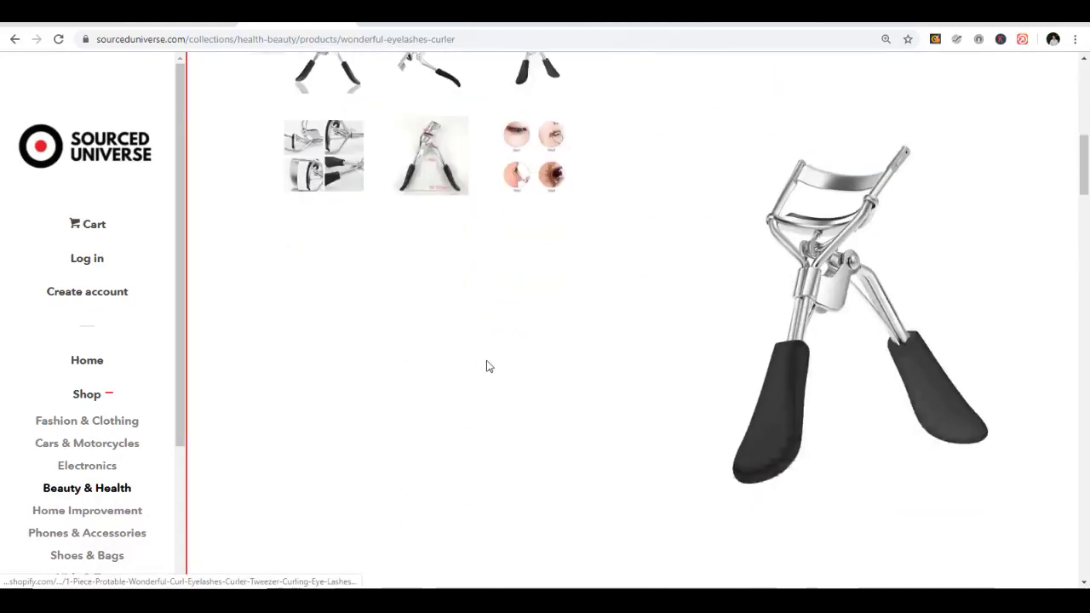
scroll(503, 355, down, 8)
scroll(518, 346, up, 4)
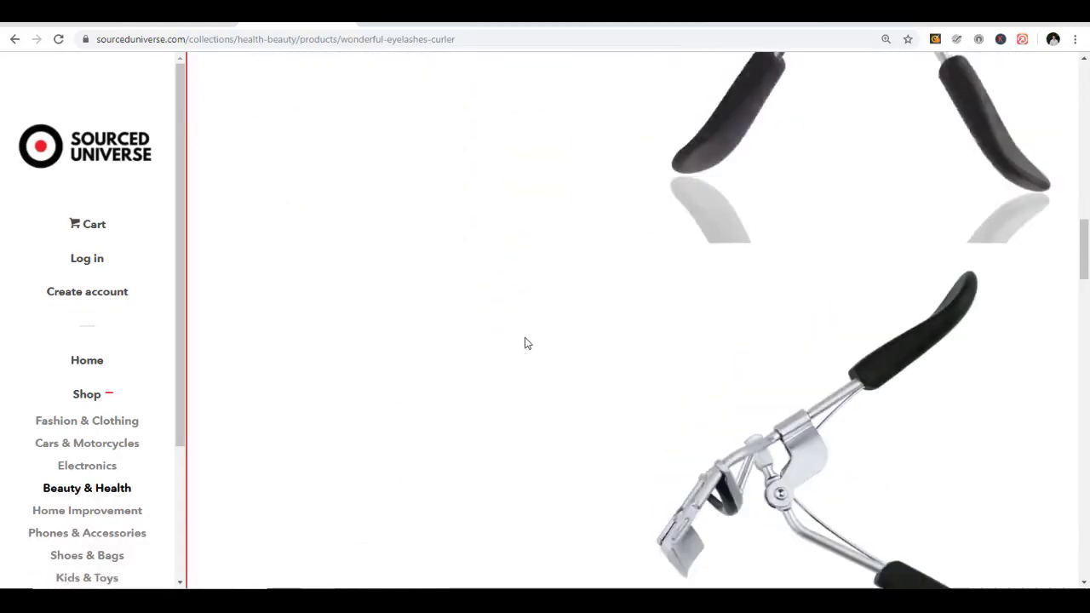
scroll(666, 314, up, 1)
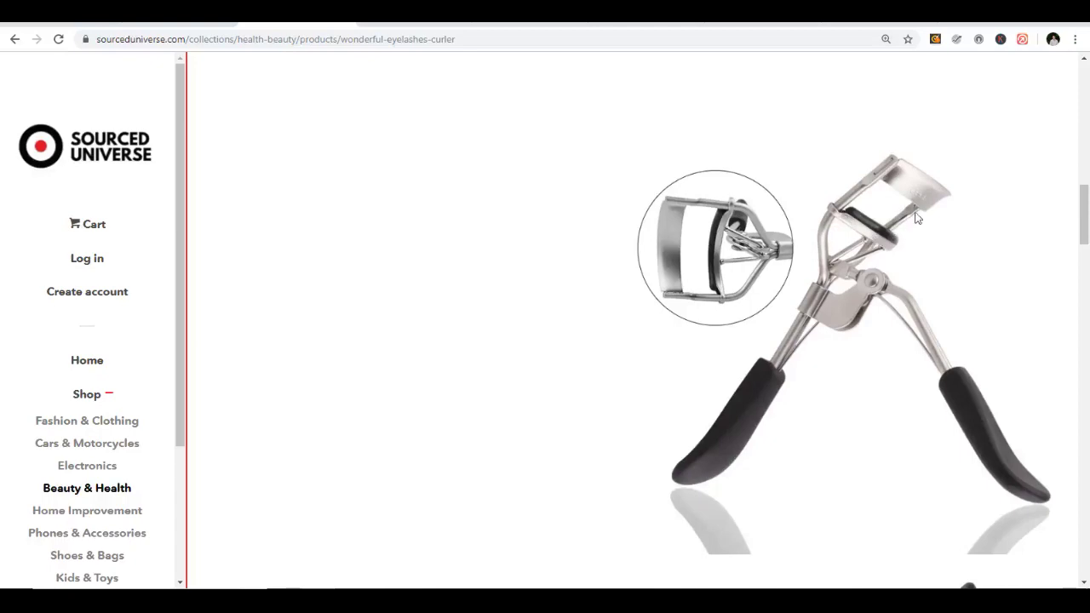
scroll(642, 323, down, 12)
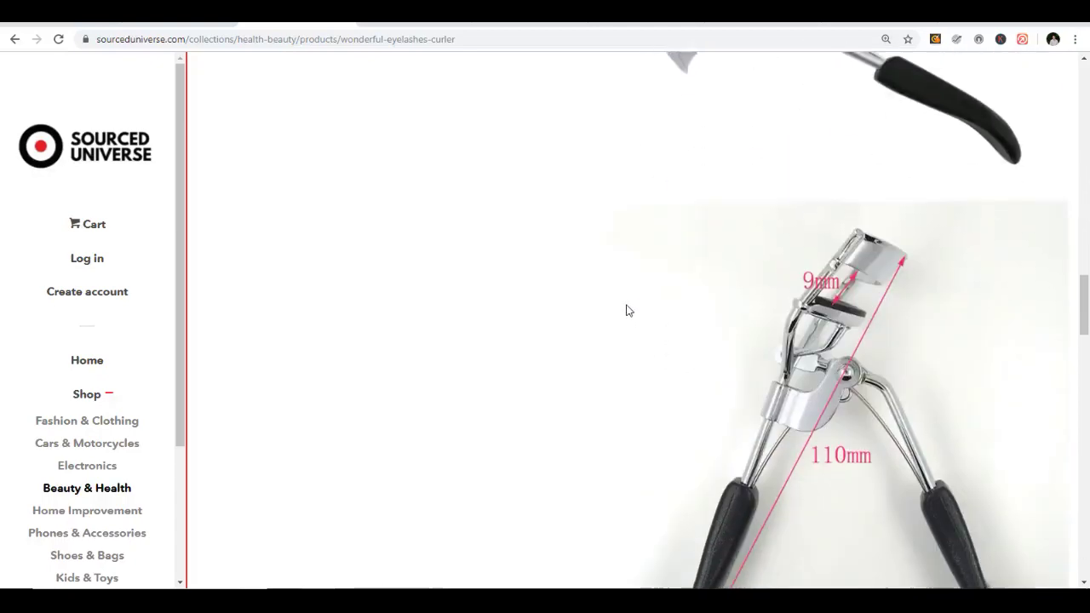
scroll(634, 298, down, 10)
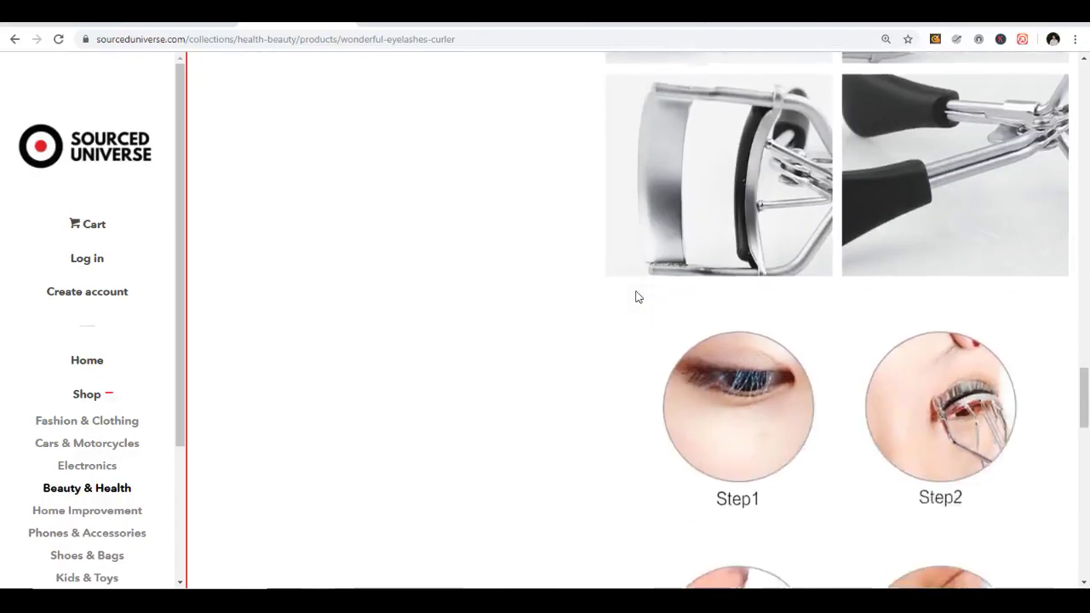
scroll(636, 296, down, 9)
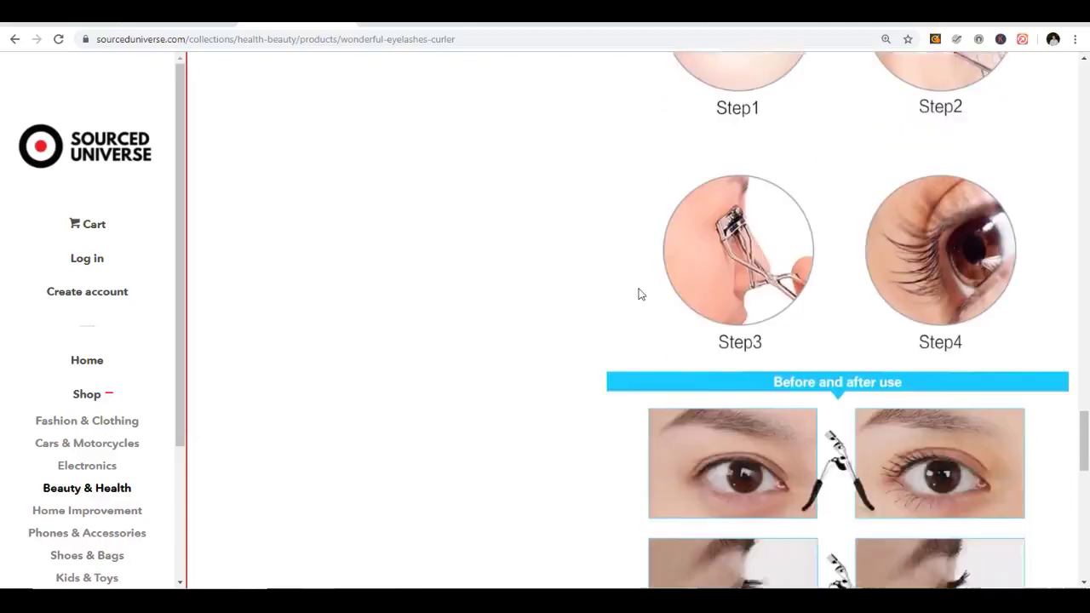
scroll(619, 293, up, 20)
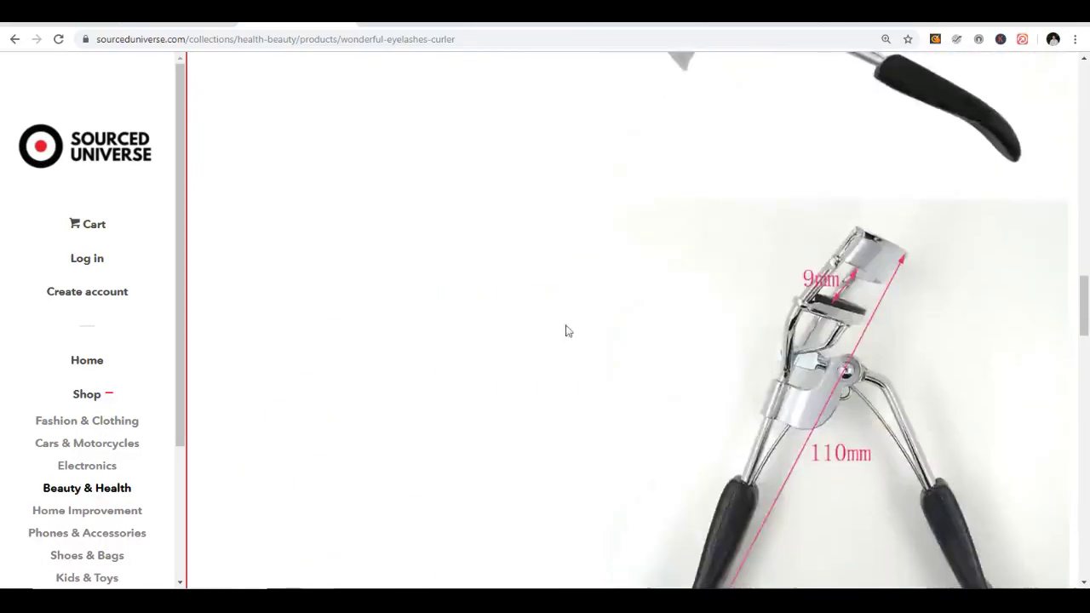
scroll(498, 341, down, 1)
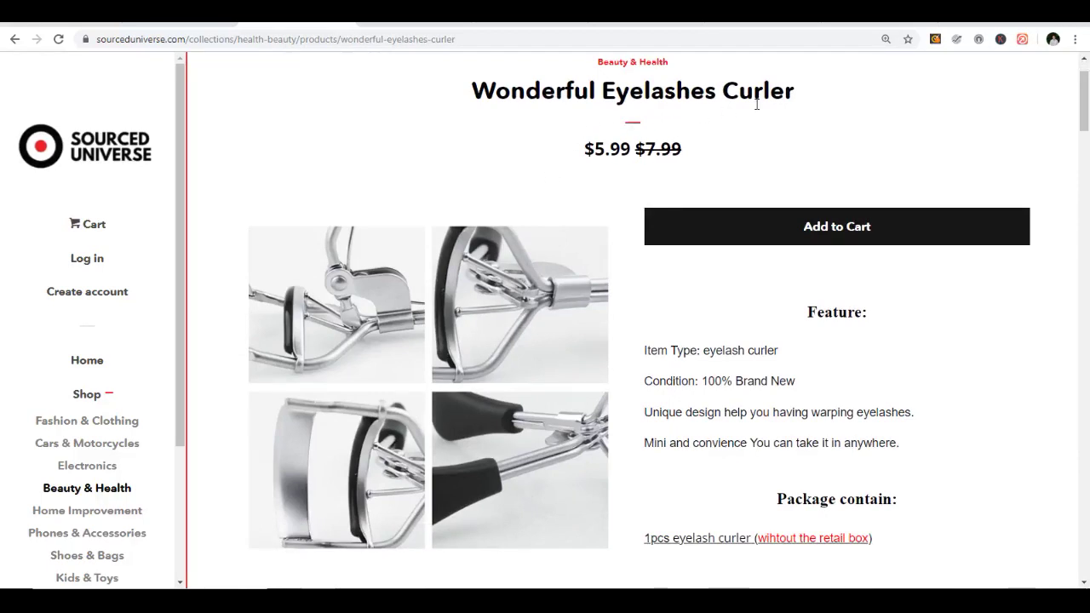
scroll(613, 177, down, 1)
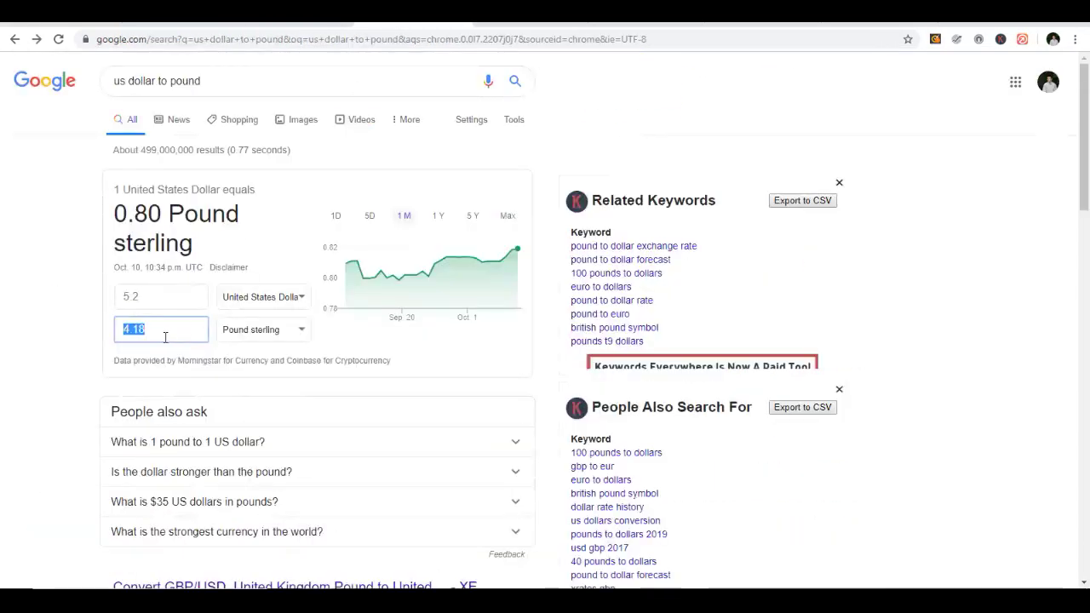
click(164, 335)
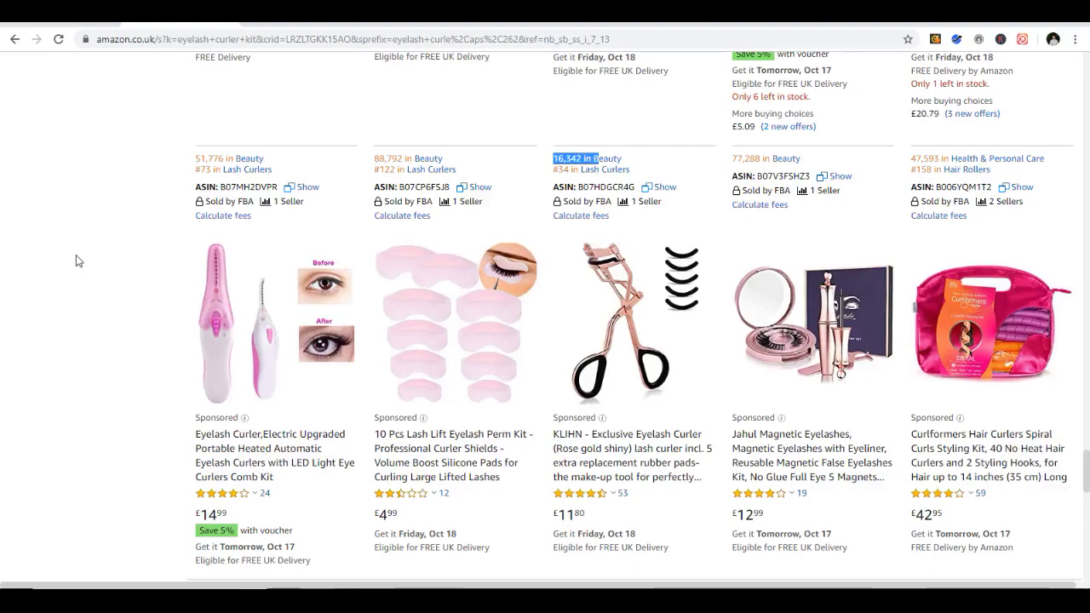
Step: Look over the eyelash curler kit listings and scroll back to the top
scroll(76, 258, down, 4)
scroll(77, 258, up, 4)
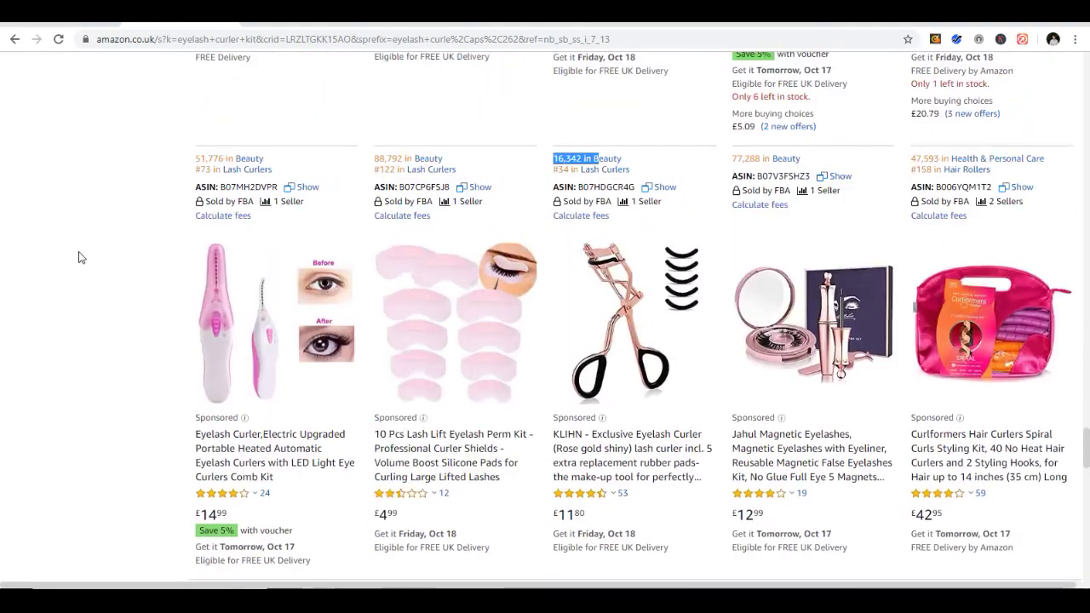
scroll(95, 277, up, 3)
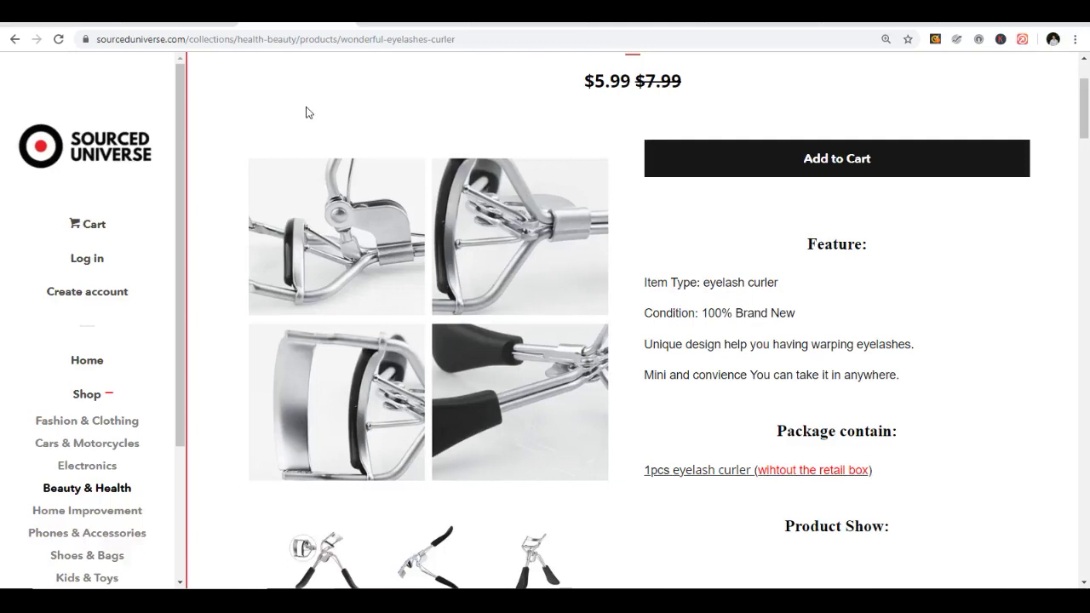
scroll(311, 107, up, 2)
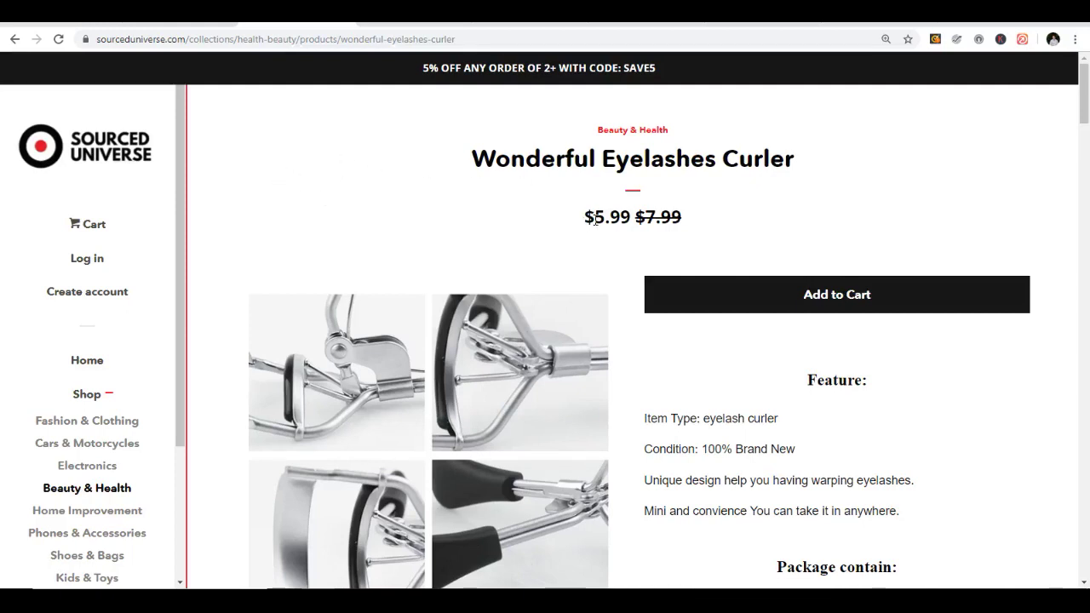
Step: Return to the Beauty & Health collection, then confirm Amazon's 206 eyelash curler kit results
click(11, 40)
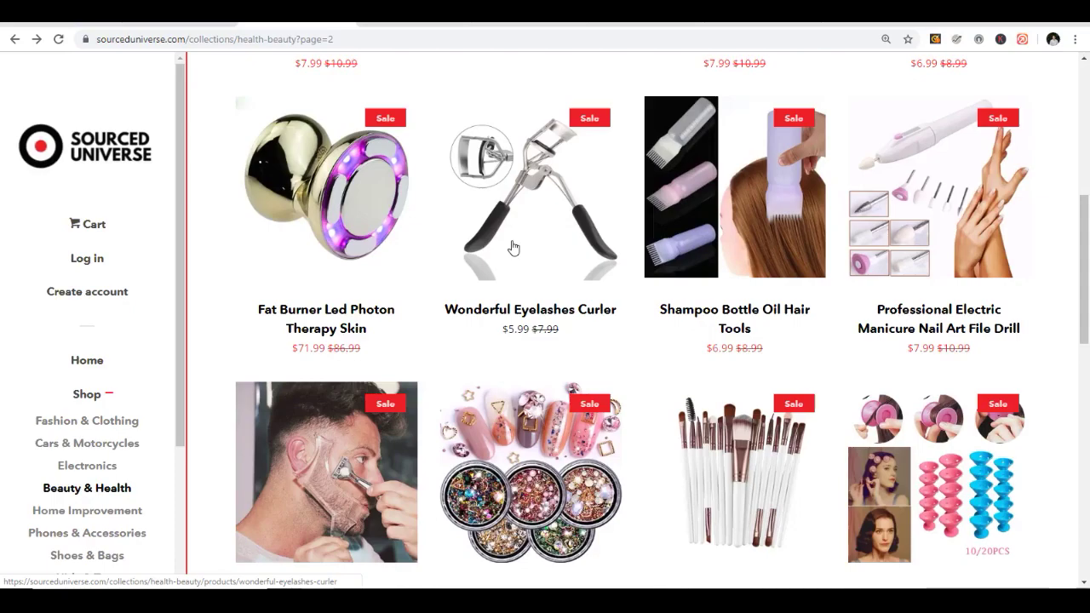
click(206, 31)
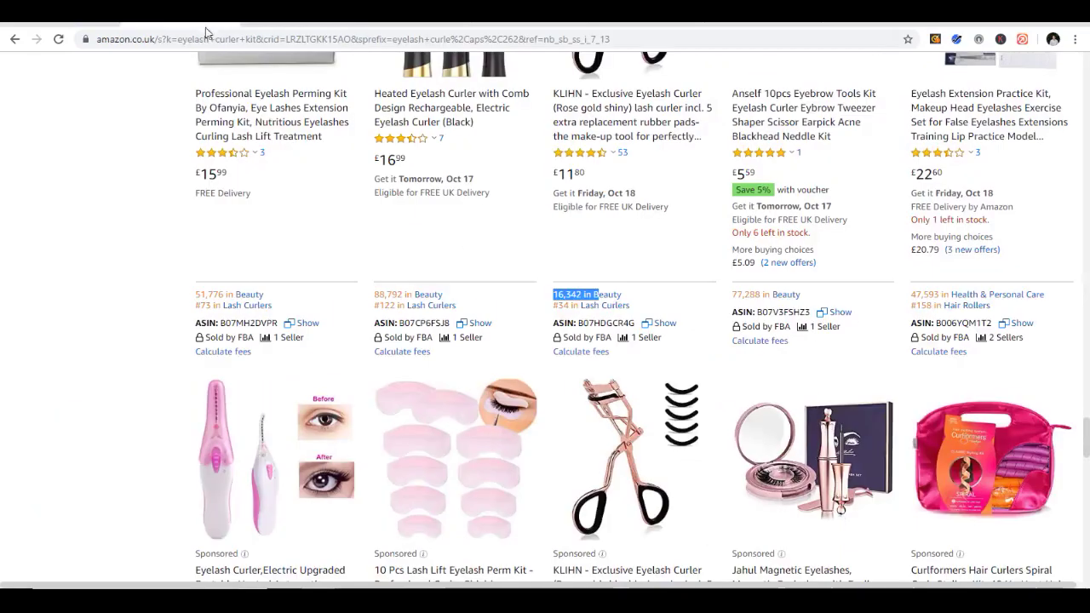
scroll(452, 275, up, 10)
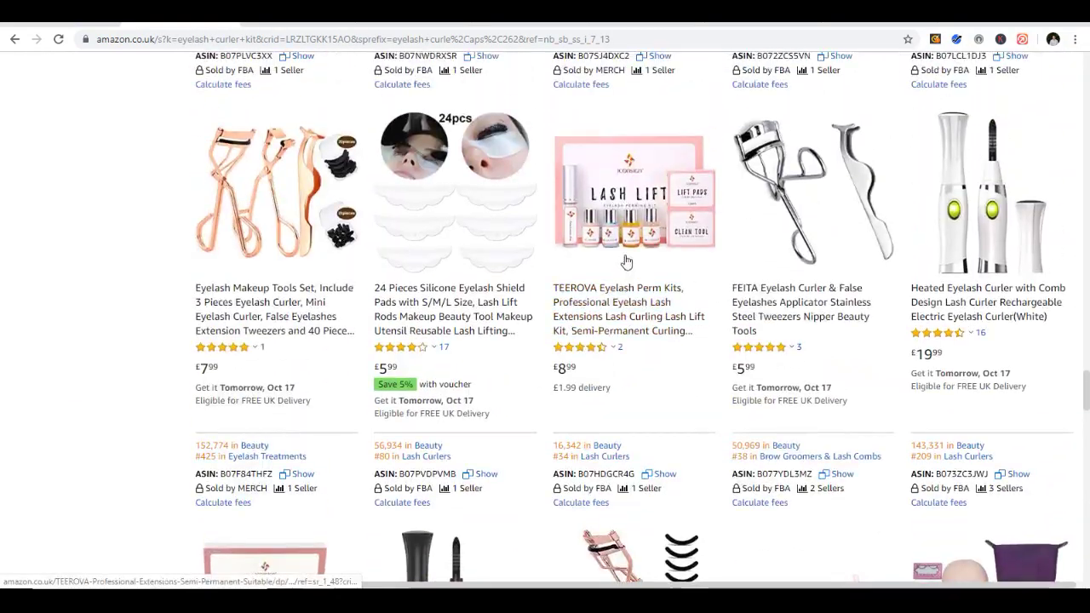
scroll(630, 264, up, 14)
scroll(716, 262, up, 15)
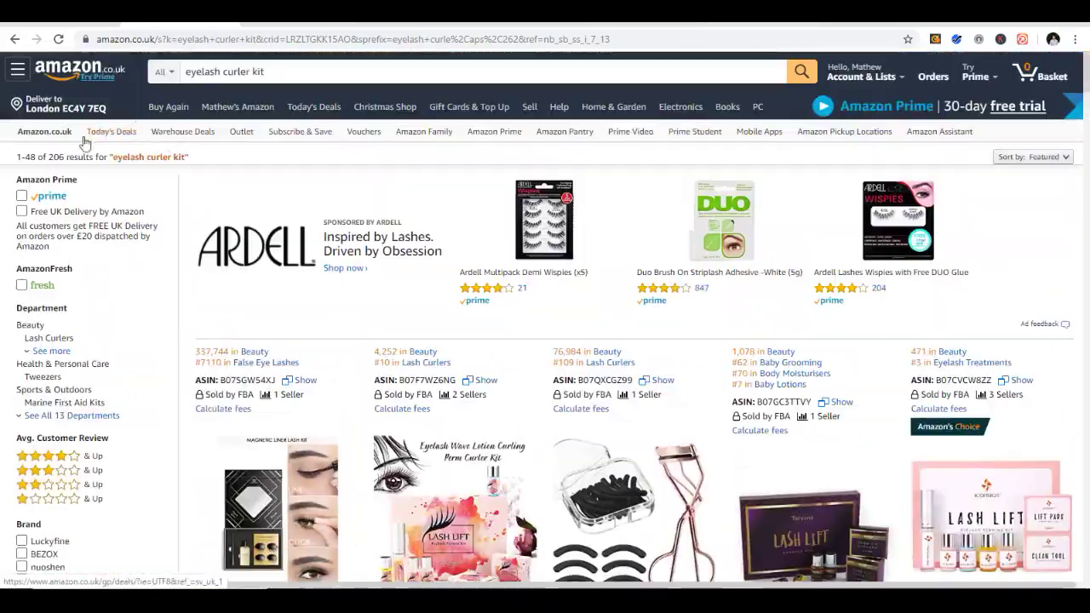
double_click(56, 157)
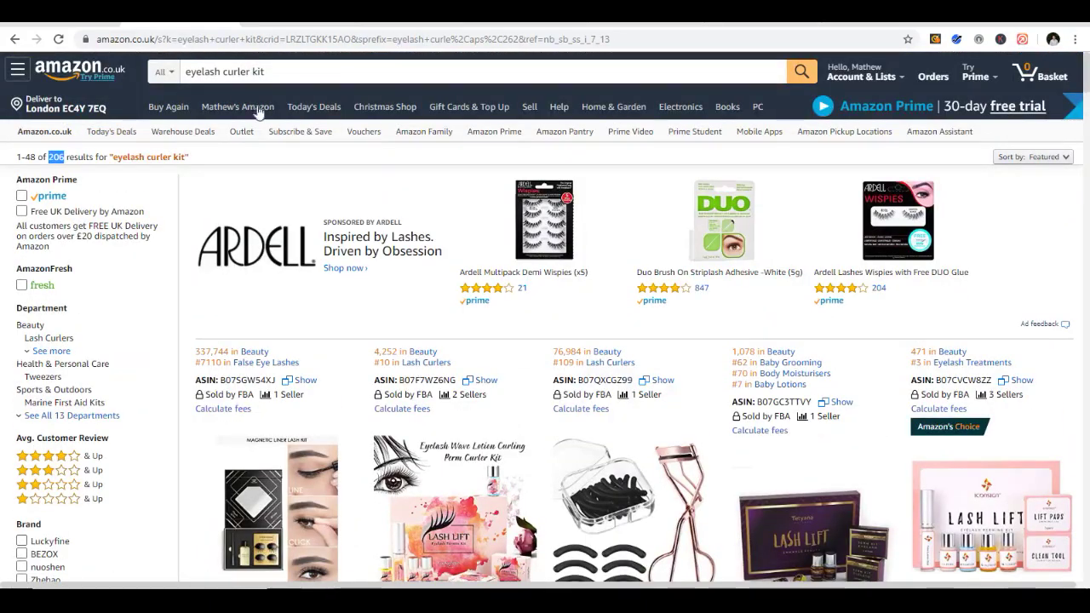
Step: Select the 'eyelash curler kit' query and its words 'curler kit' in the search box
triple_click(281, 72)
click(287, 67)
triple_click(312, 68)
click(314, 72)
drag(307, 69, 175, 74)
click(288, 74)
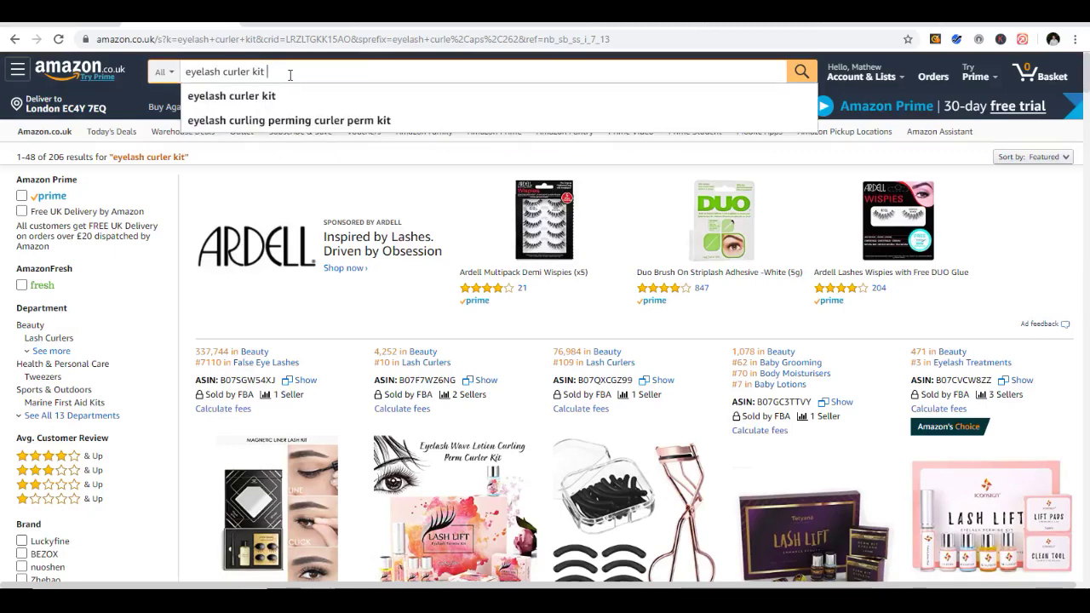
Step: Visit the sponsored Ardell brand store, return to the results, then go to Sourced Universe
click(258, 192)
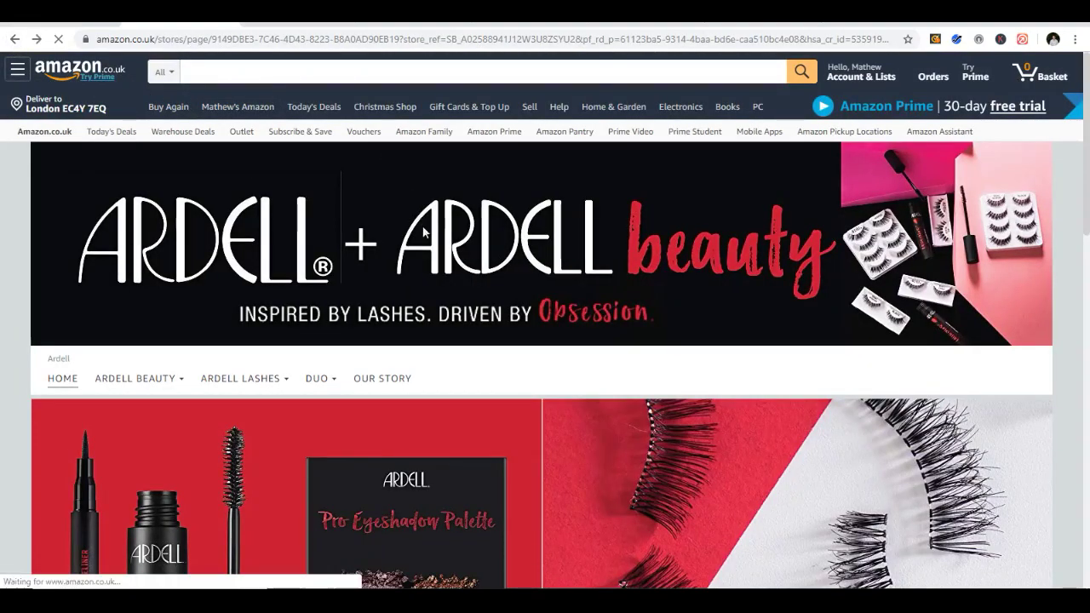
key(alt+Left)
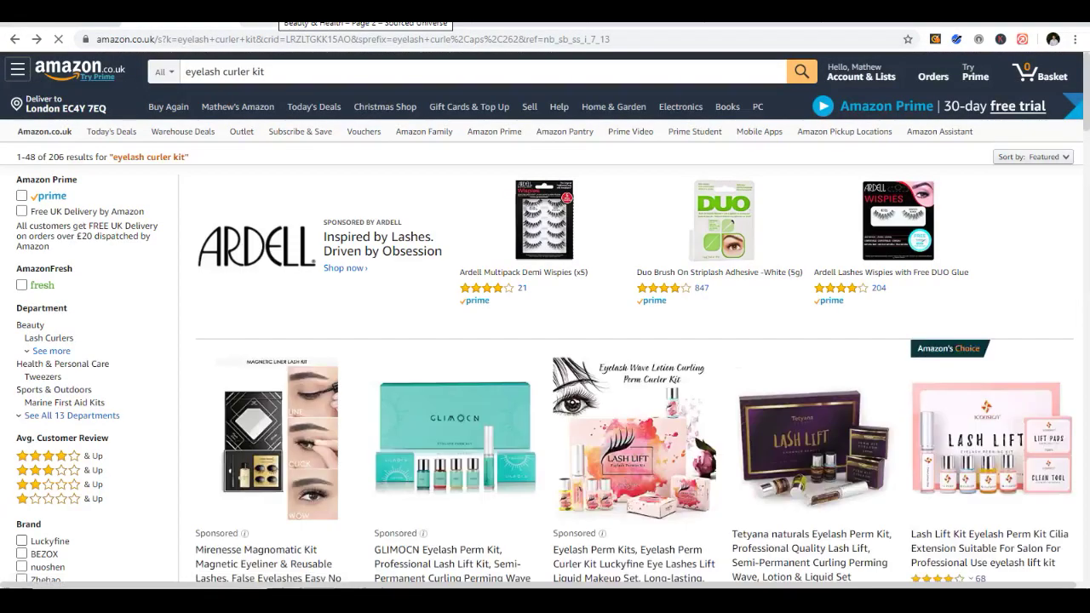
triple_click(270, 71)
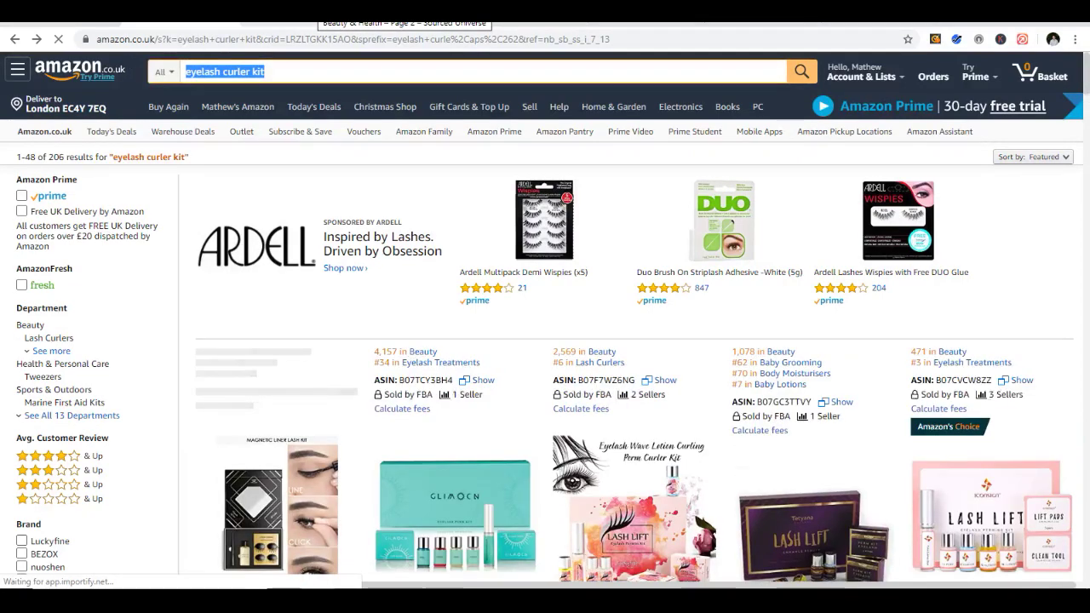
key(ctrl+Tab)
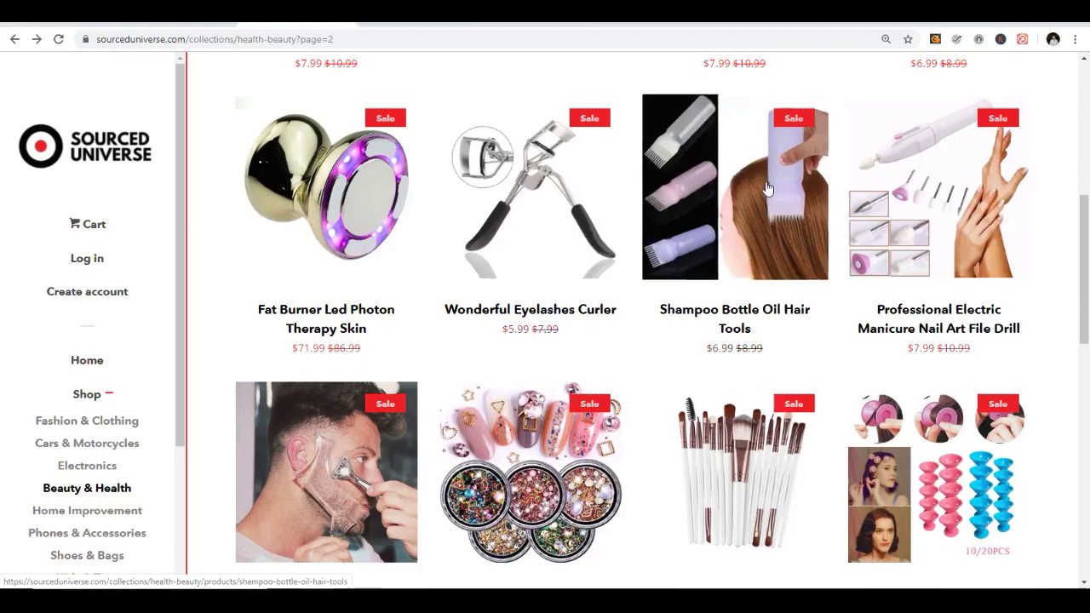
Step: Go to page 3 of the Sourced Universe Beauty & Health collection
scroll(737, 191, down, 2)
scroll(656, 189, down, 3)
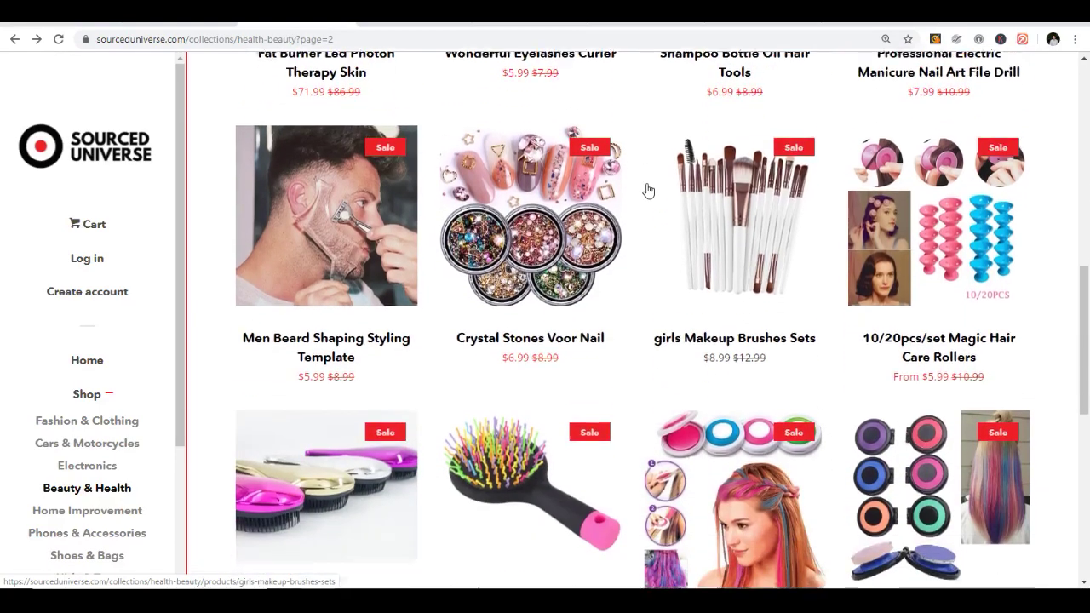
scroll(648, 187, down, 2)
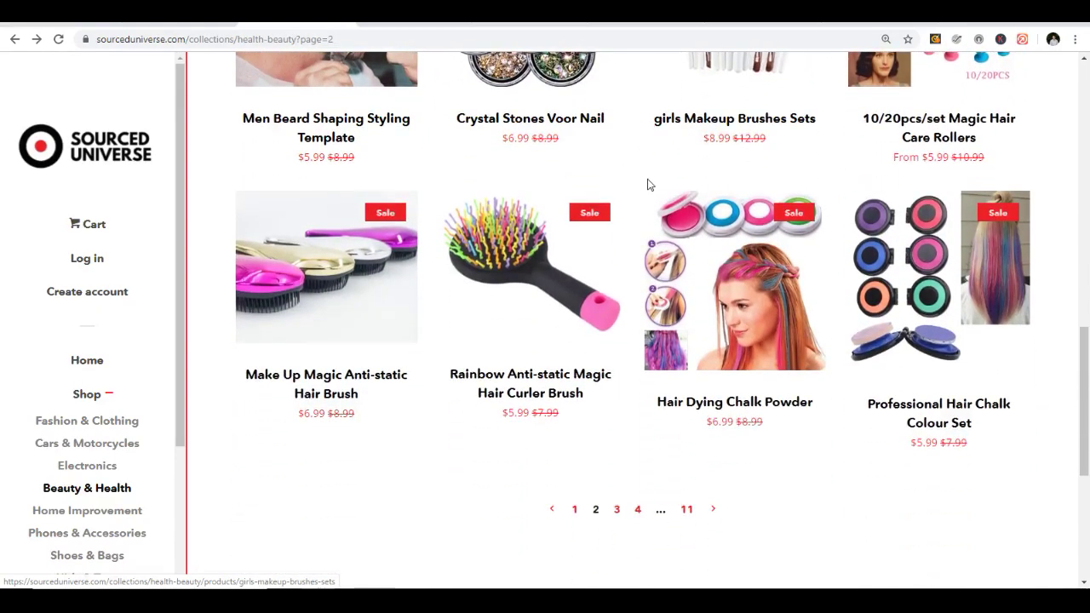
scroll(647, 184, down, 1)
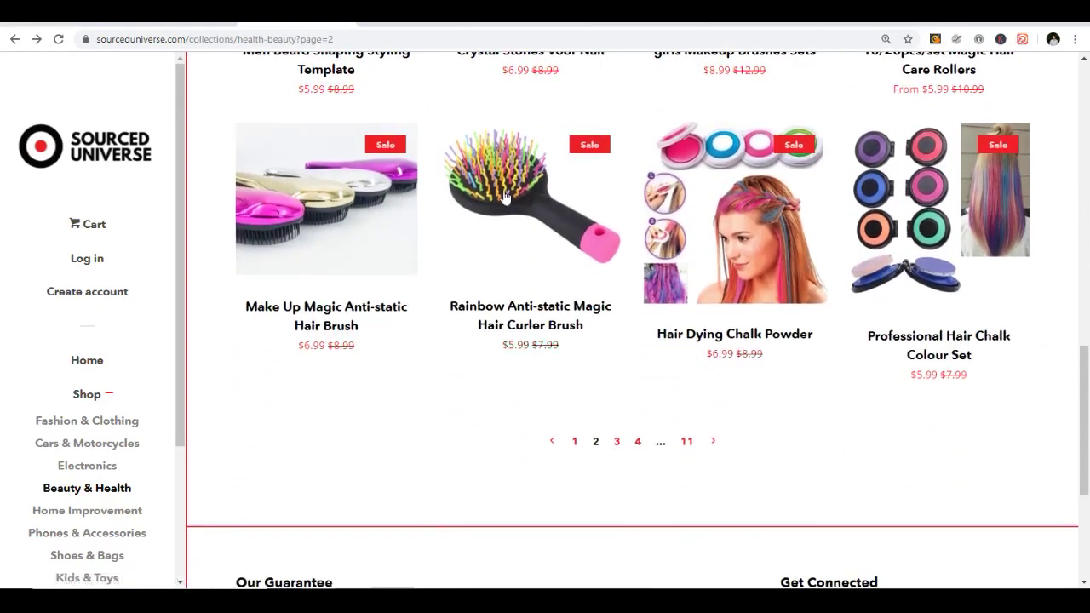
click(617, 445)
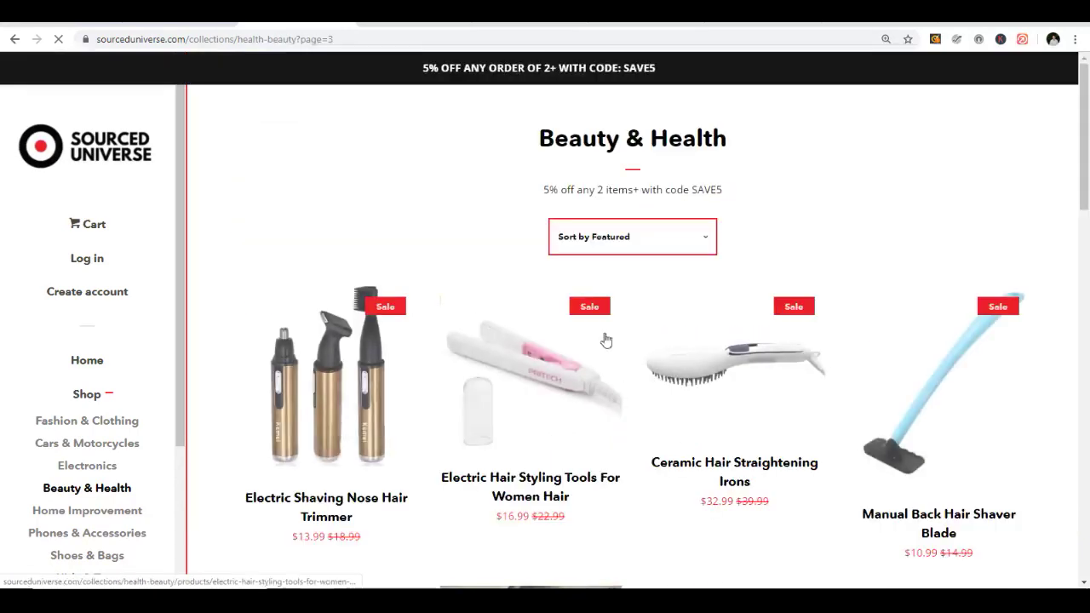
Step: Open the curling iron single tube listing, priced $20.99 down from $30.99
scroll(499, 228, down, 2)
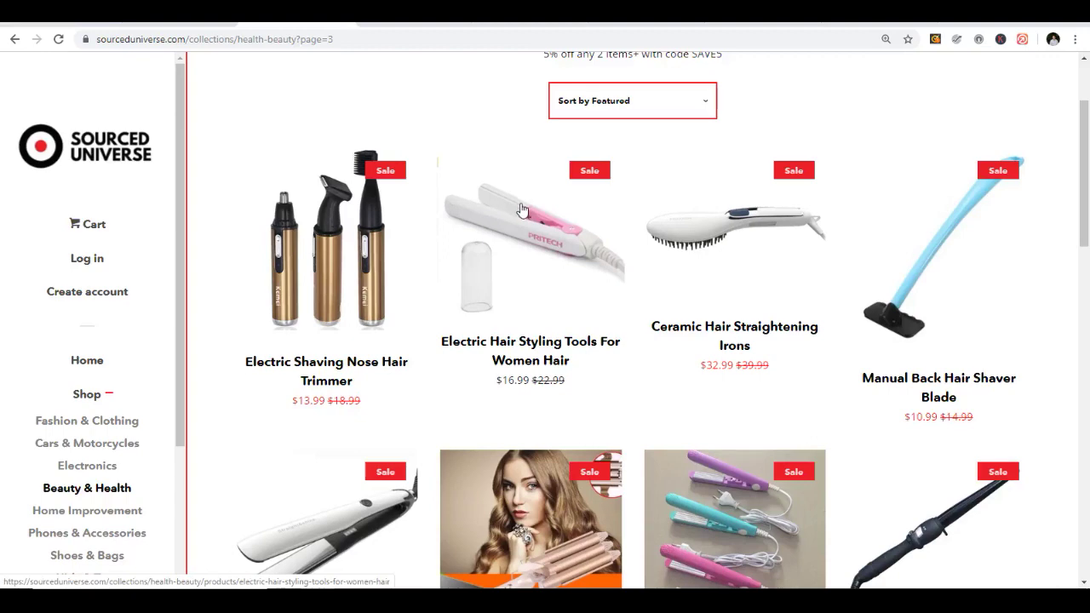
scroll(526, 208, down, 1)
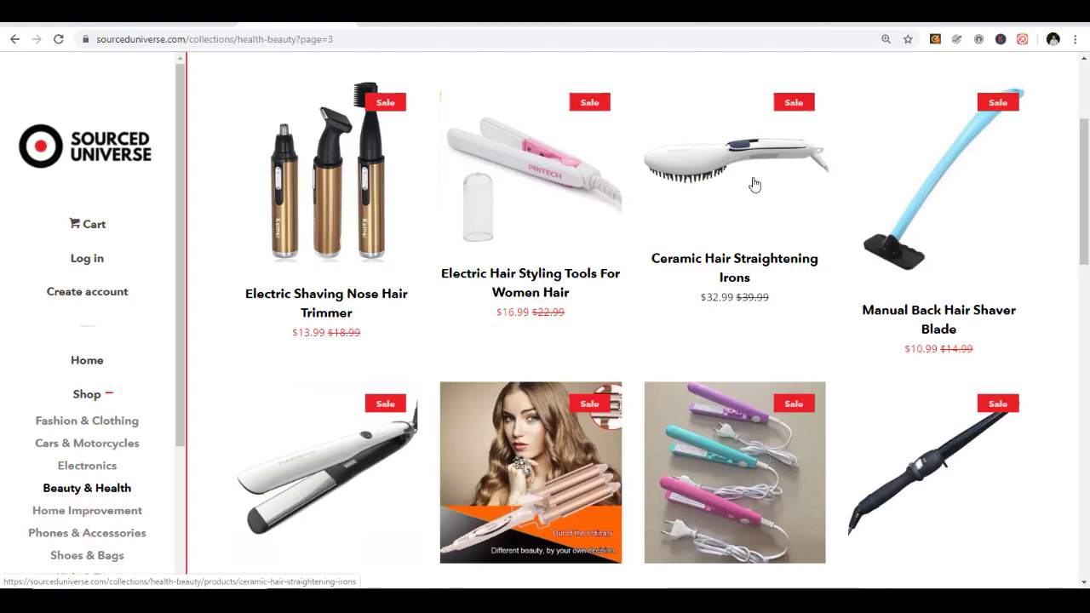
scroll(754, 184, down, 4)
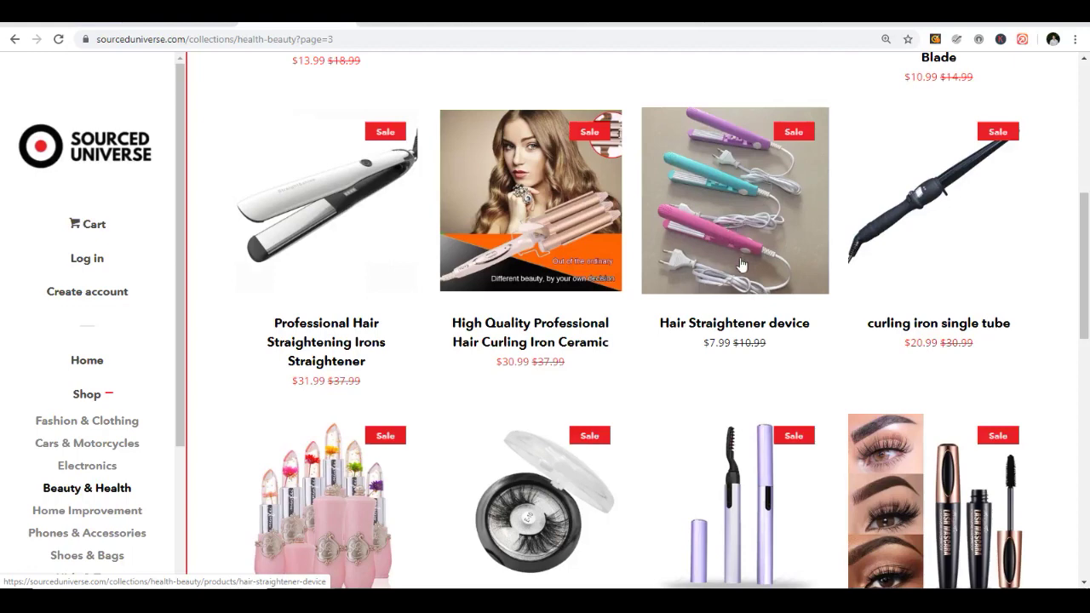
click(932, 219)
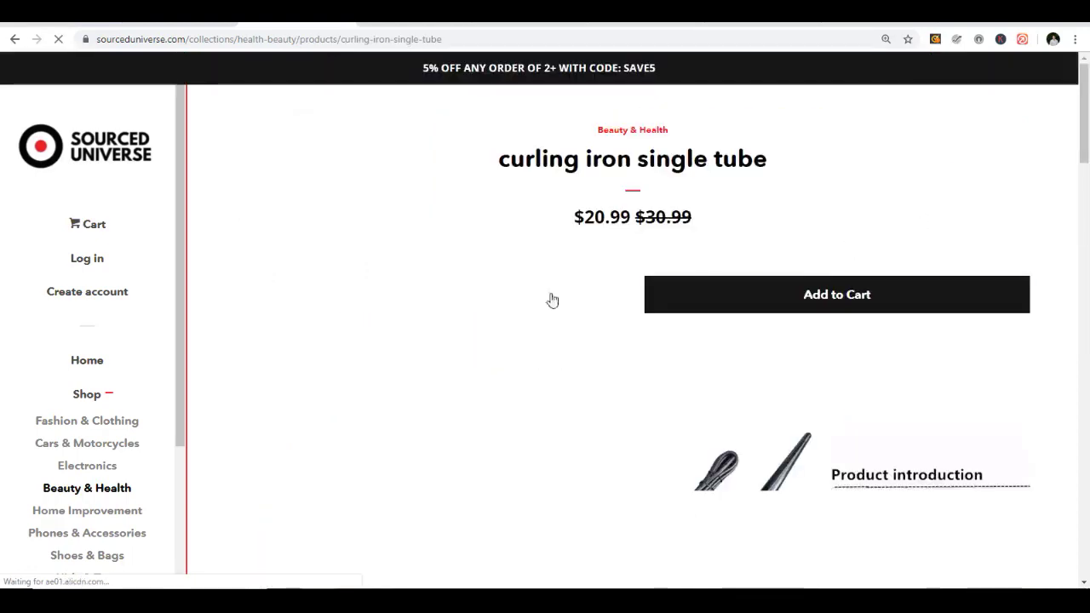
scroll(499, 277, down, 2)
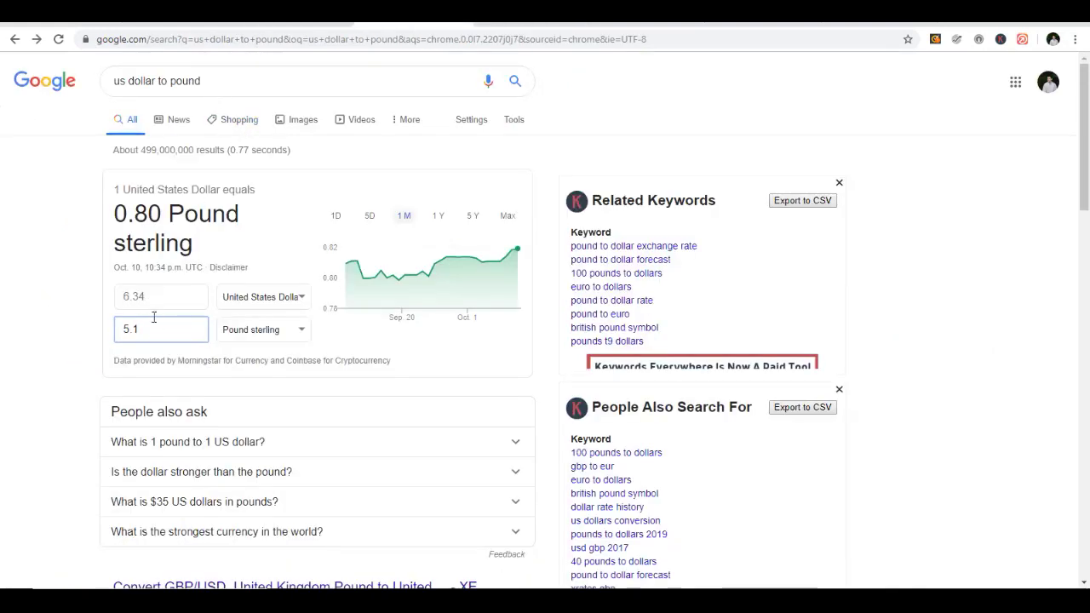
Step: Convert 19 US dollars to pounds (15.28) and scroll back through the Sourced Universe curling iron listing
click(161, 304)
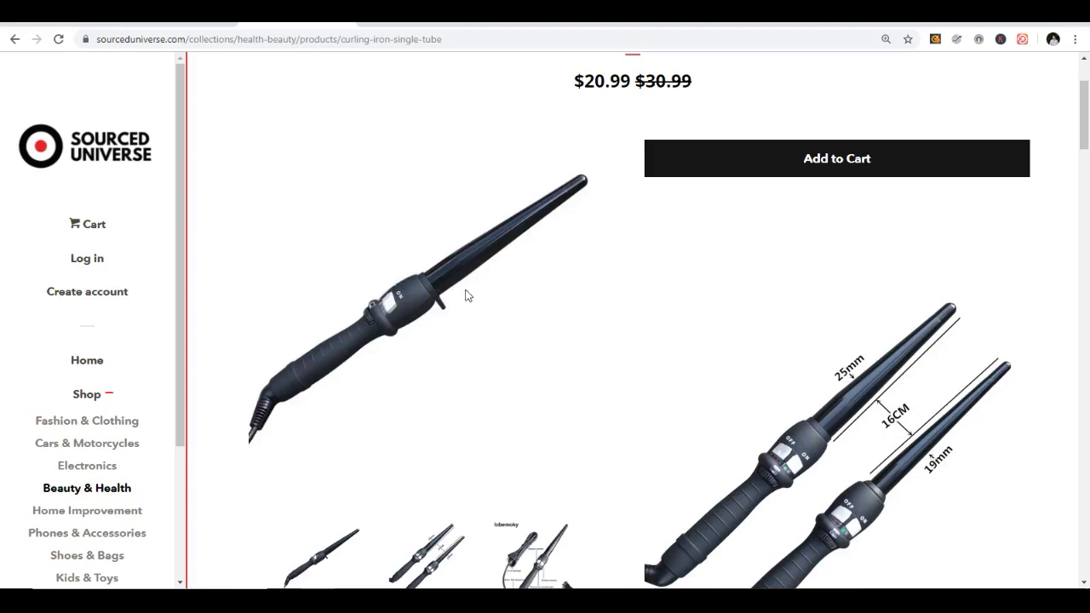
scroll(466, 296, down, 5)
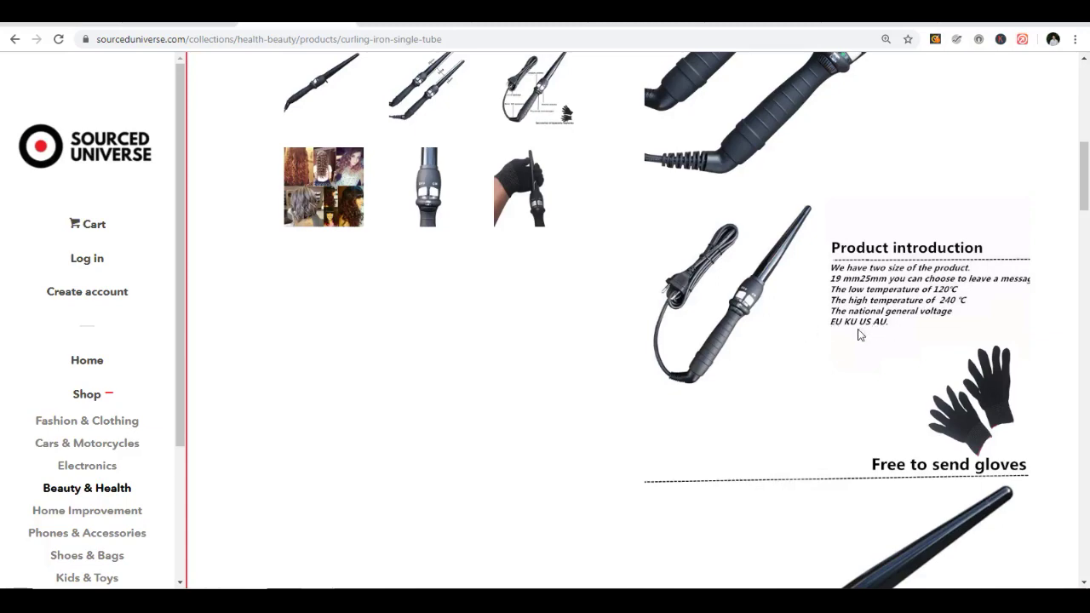
Step: Show the gloved-hand photo as the main image on the $20.99 single-tube curling iron listing
scroll(858, 335, down, 3)
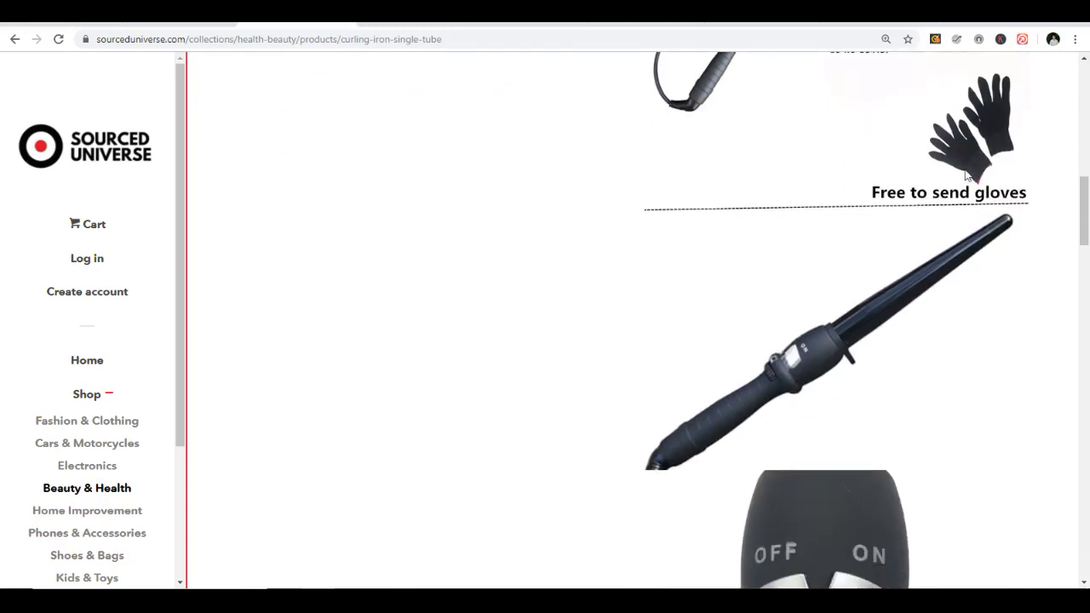
scroll(968, 174, up, 2)
scroll(961, 313, up, 6)
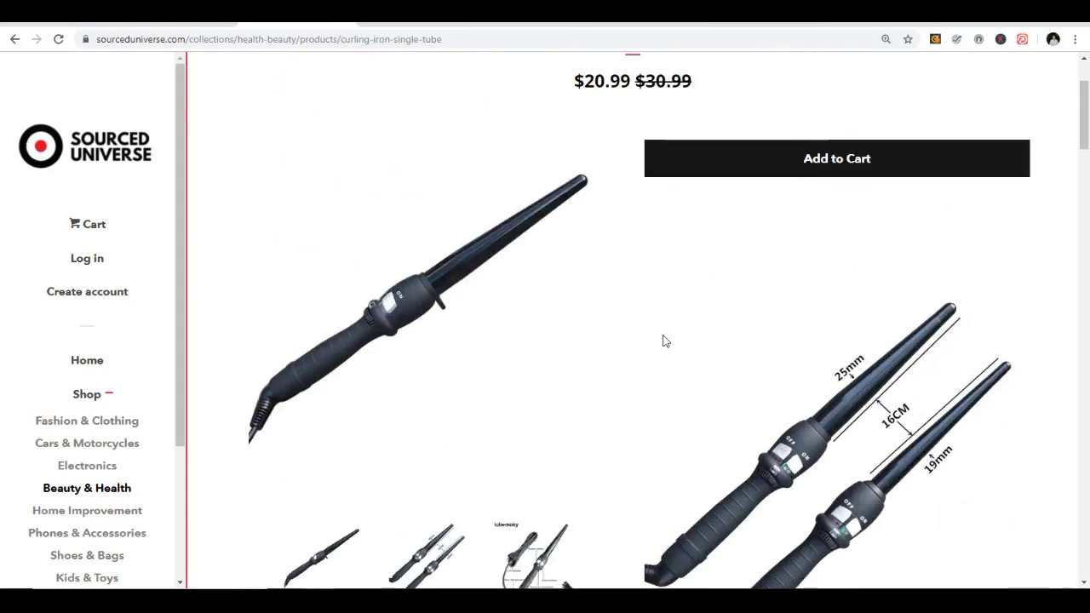
scroll(664, 340, down, 4)
click(522, 284)
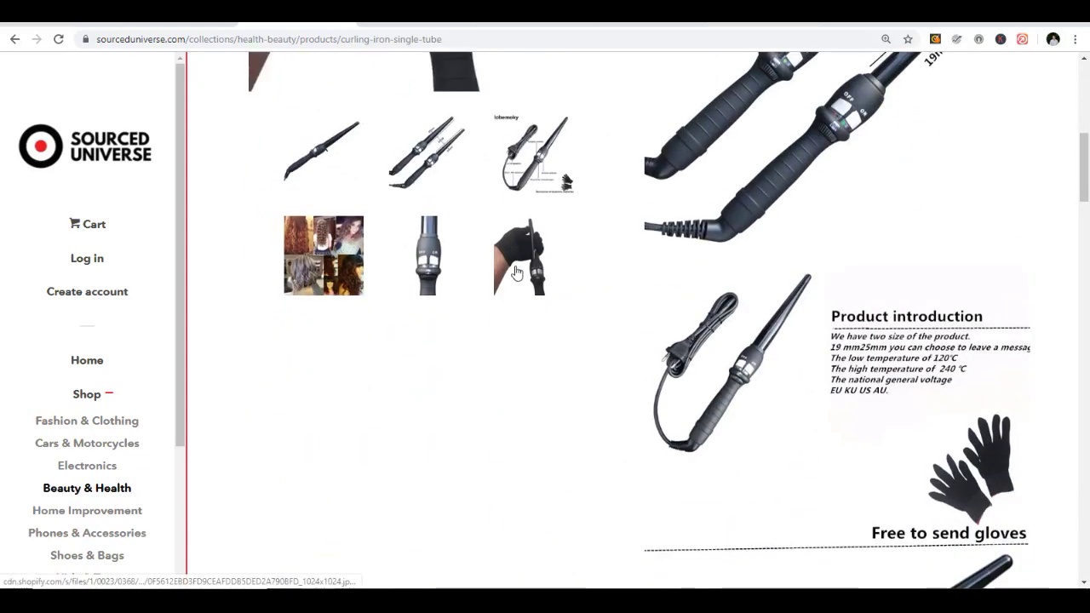
Step: Scroll through the listing's description images down to Related Products
scroll(593, 287, up, 3)
scroll(596, 291, up, 2)
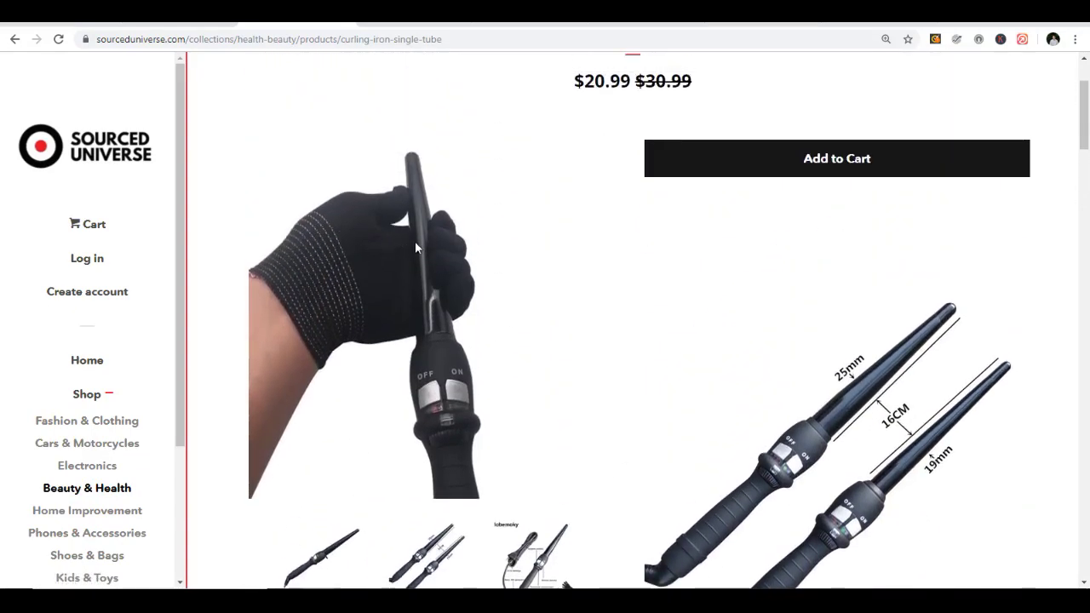
scroll(561, 255, up, 2)
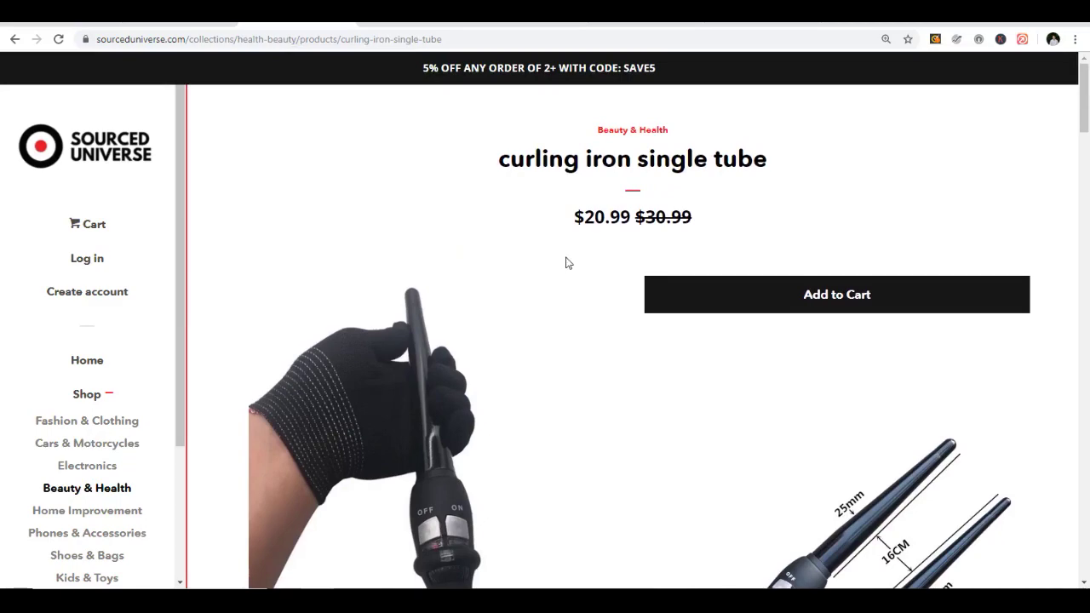
scroll(568, 260, down, 8)
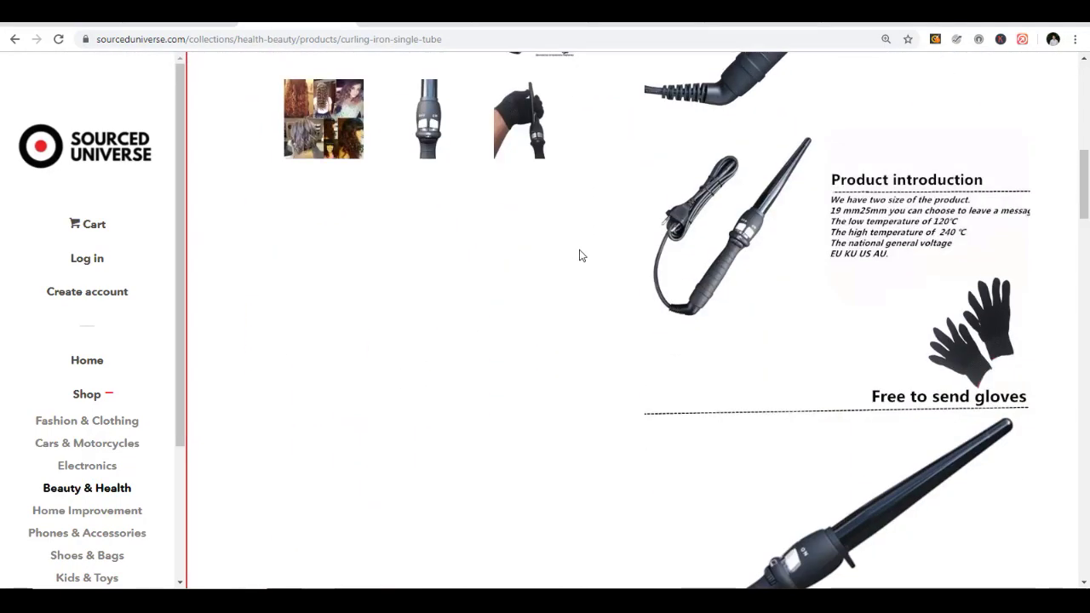
scroll(579, 255, down, 8)
scroll(602, 268, down, 4)
scroll(626, 256, down, 6)
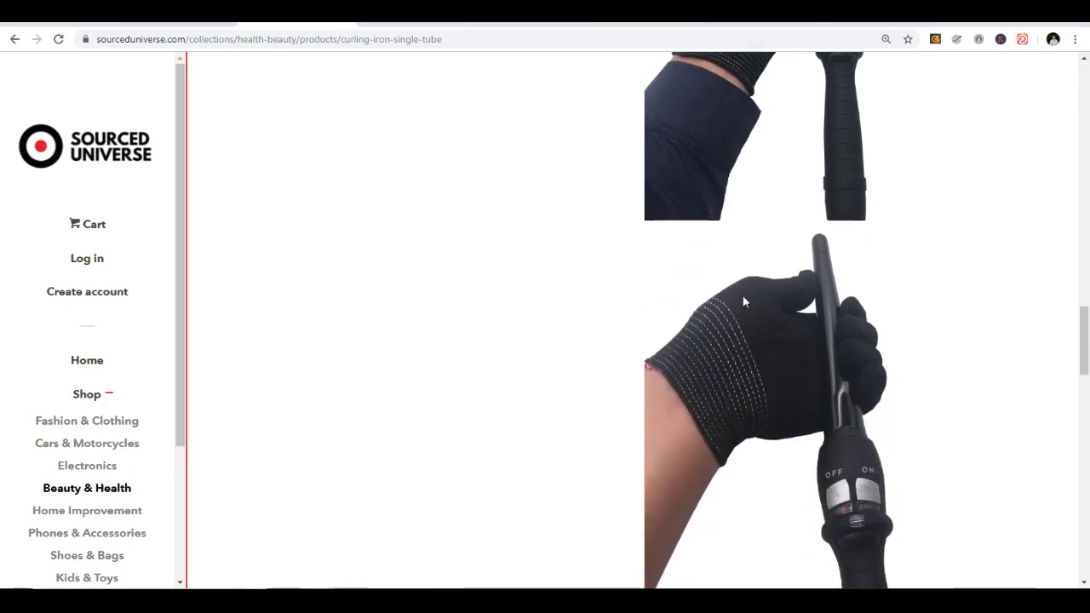
scroll(798, 265, down, 6)
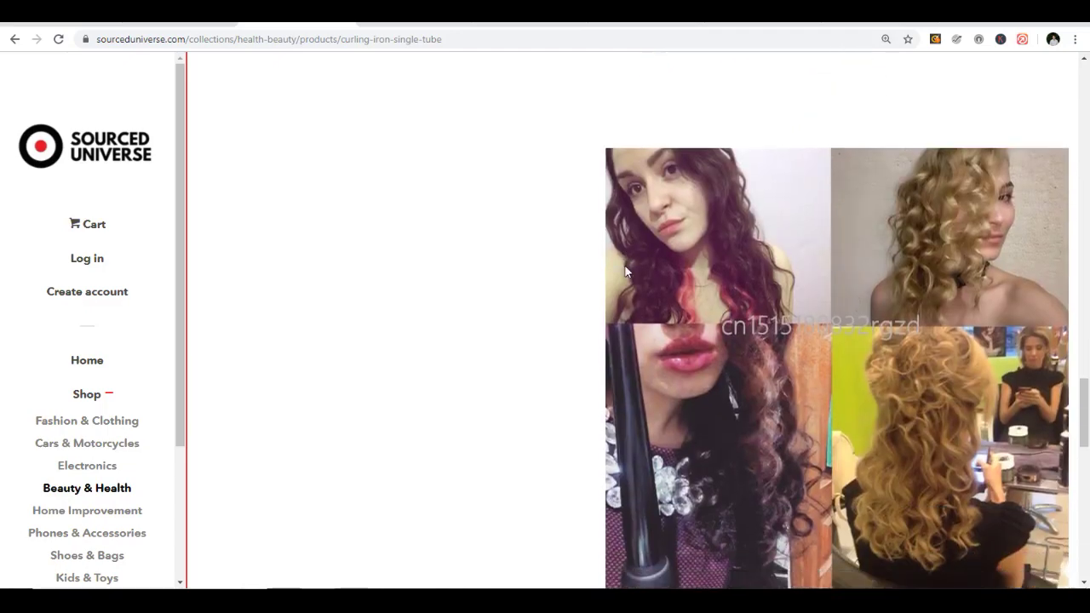
scroll(618, 266, down, 8)
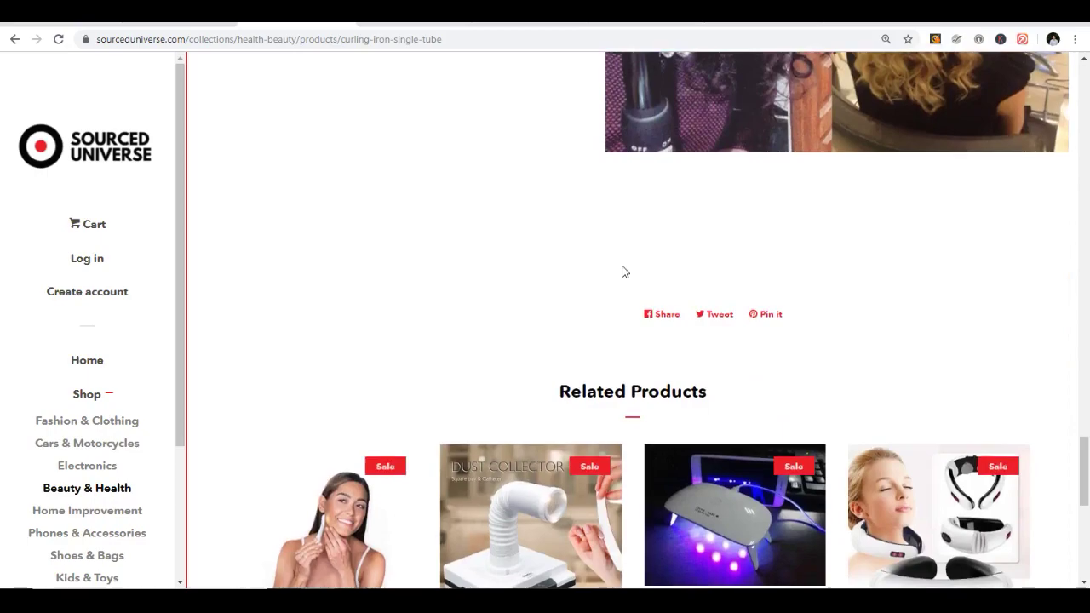
scroll(555, 258, up, 15)
scroll(555, 259, up, 10)
scroll(552, 261, down, 3)
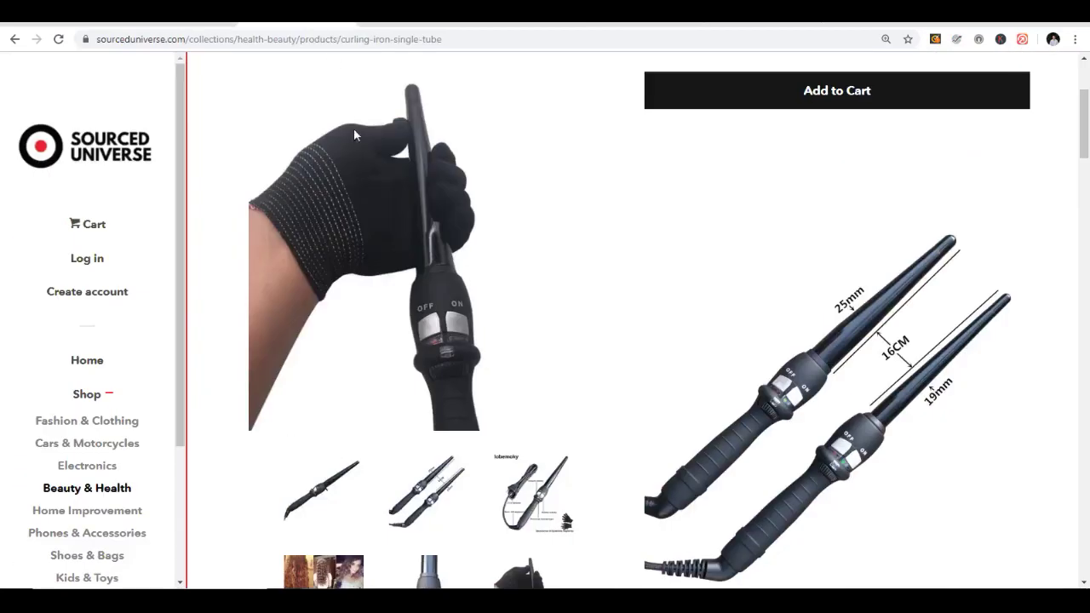
Step: Search Amazon.co.uk for 'hair curling iron' from the suggestions
scroll(354, 128, up, 3)
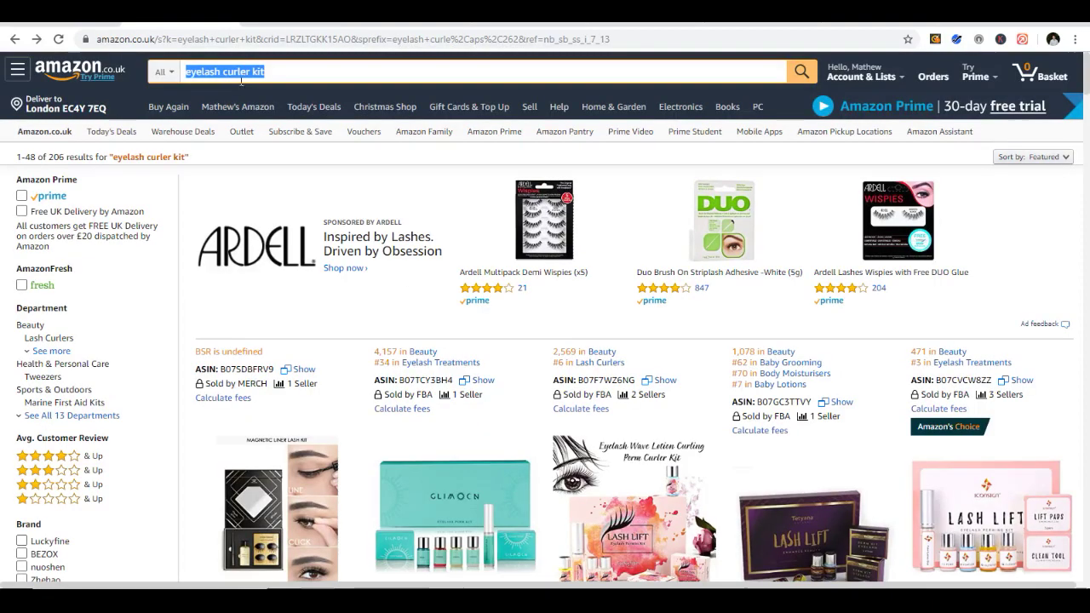
text(hair curling)
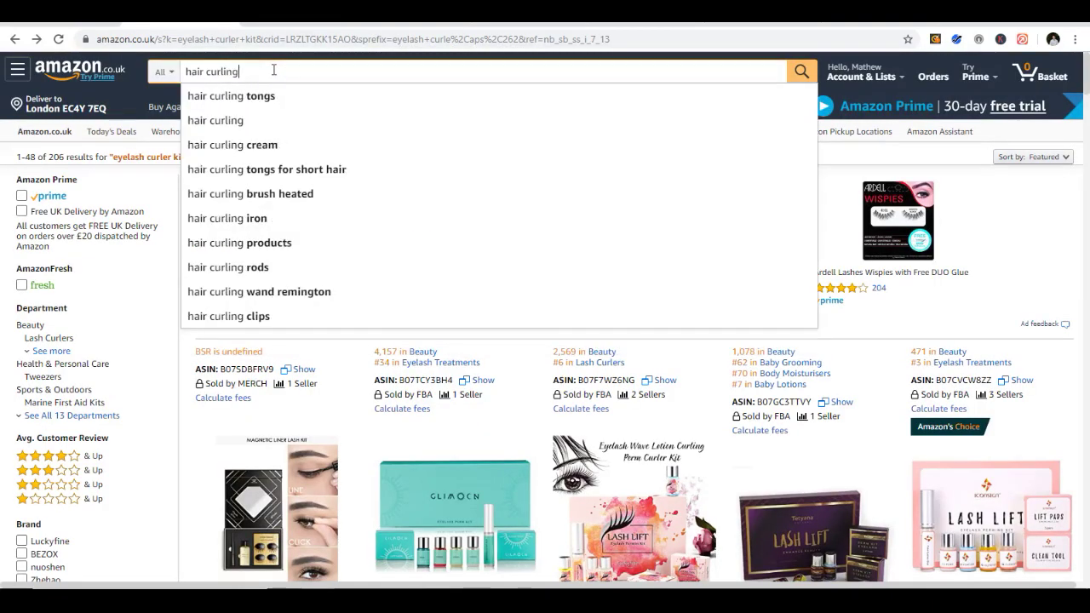
click(249, 220)
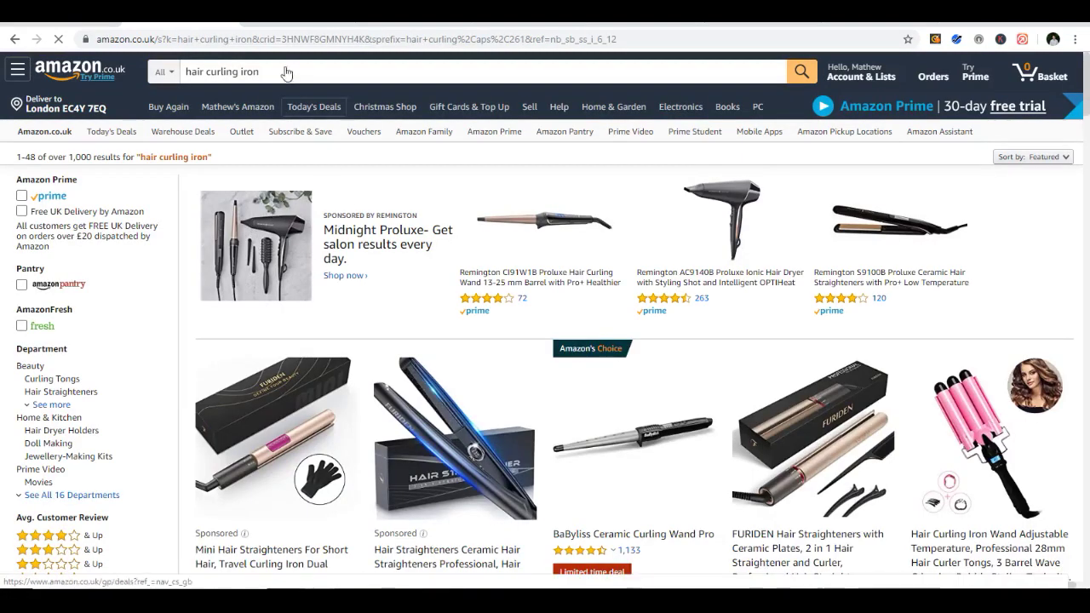
Step: Edit the search box so 'curling iron' is queued as the next query
drag(206, 74, 179, 75)
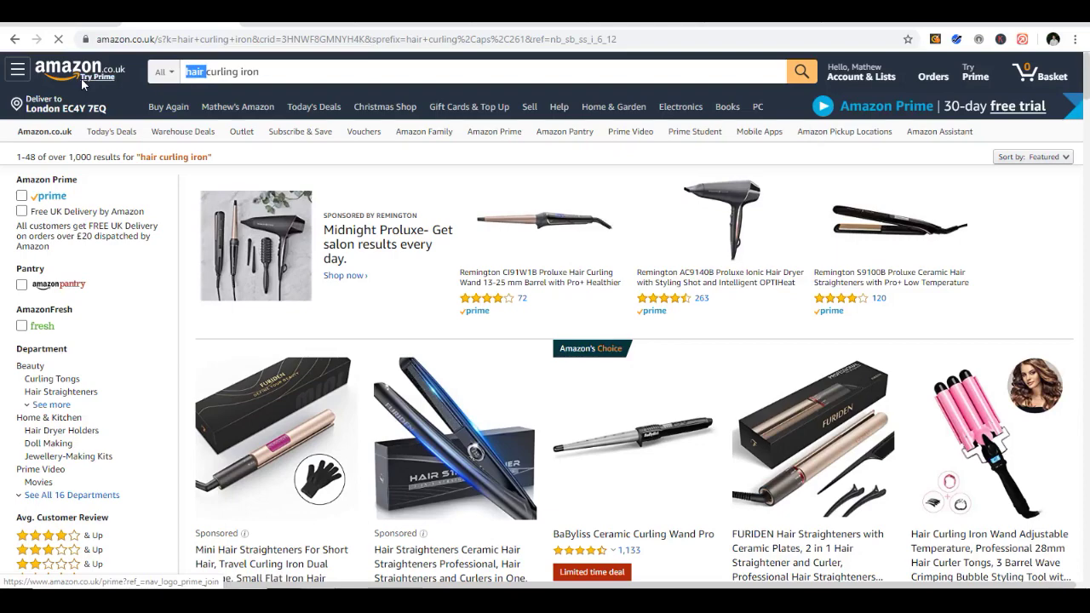
key(BackSpace)
scroll(458, 192, down, 3)
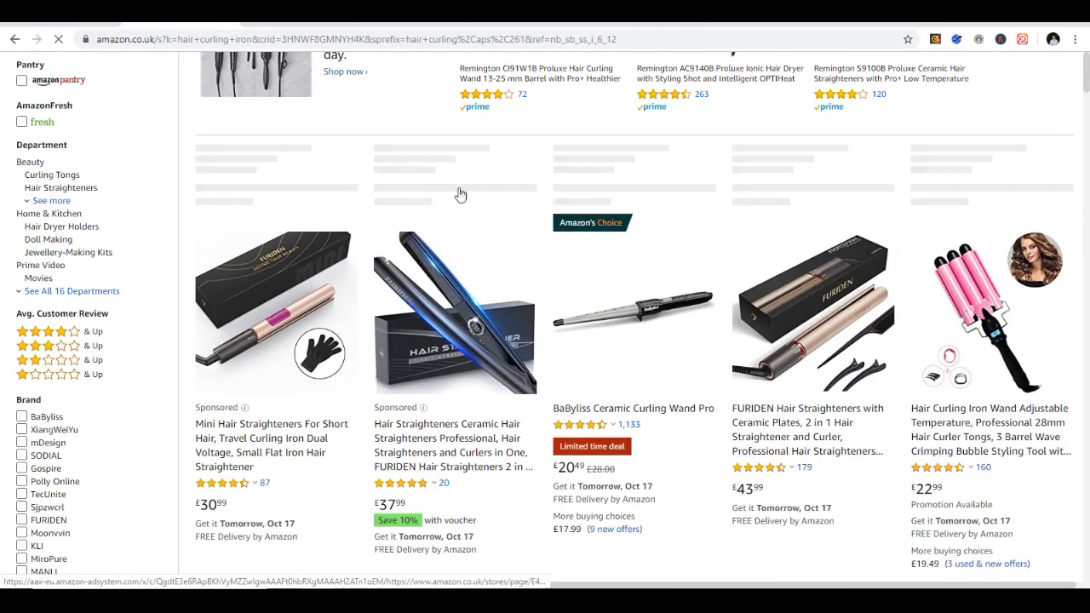
scroll(341, 109, up, 3)
text(hair )
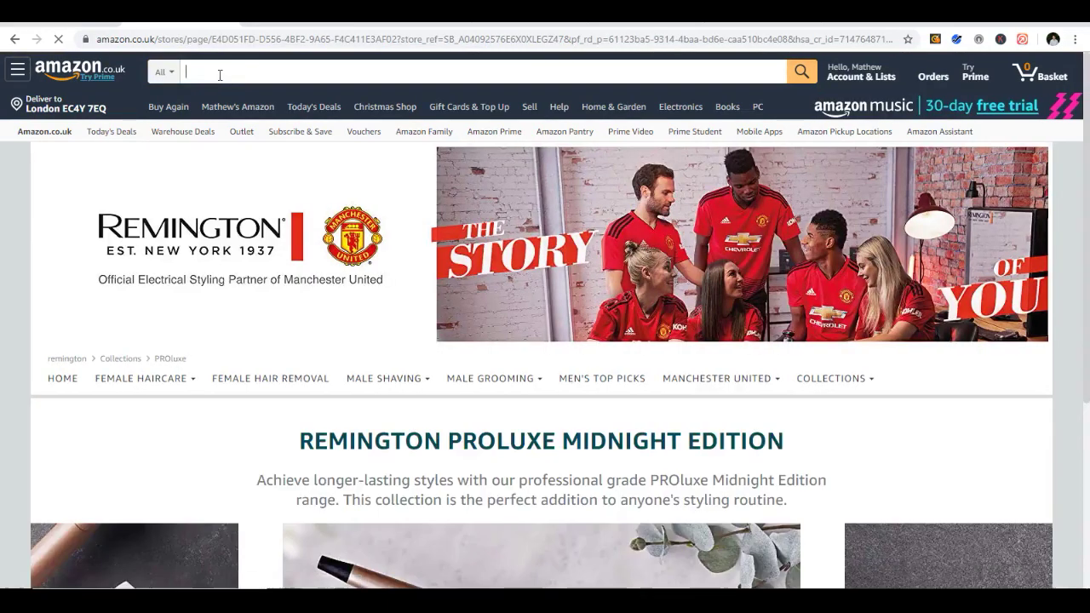
text(ling)
key(BackSpace)
key(BackSpace)
key(BackSpace)
key(BackSpace)
key(BackSpace)
key(BackSpace)
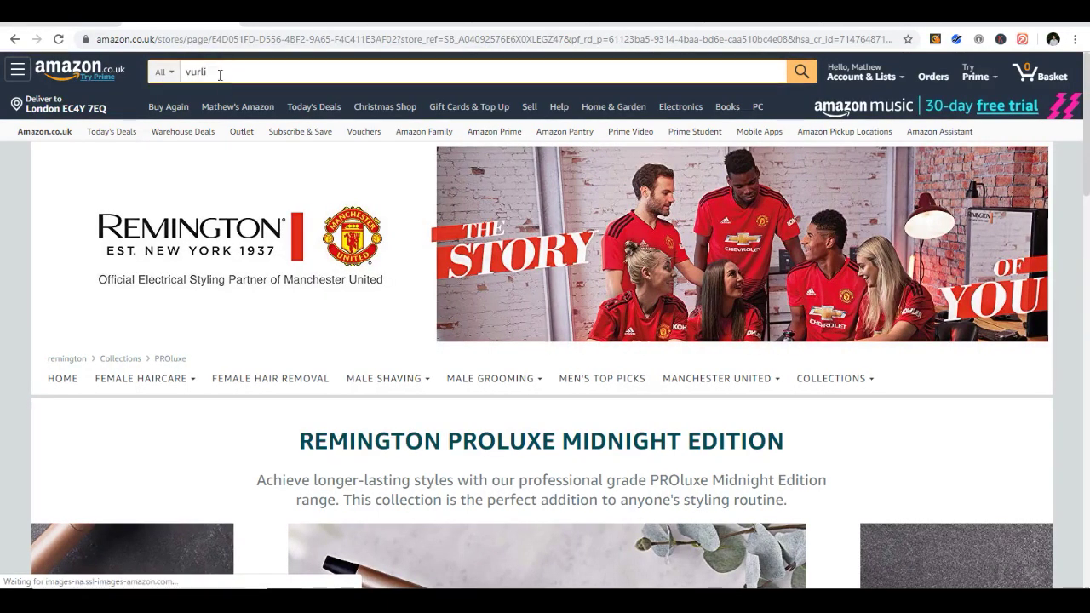
text(cur)
key(BackSpace)
text(rling iron)
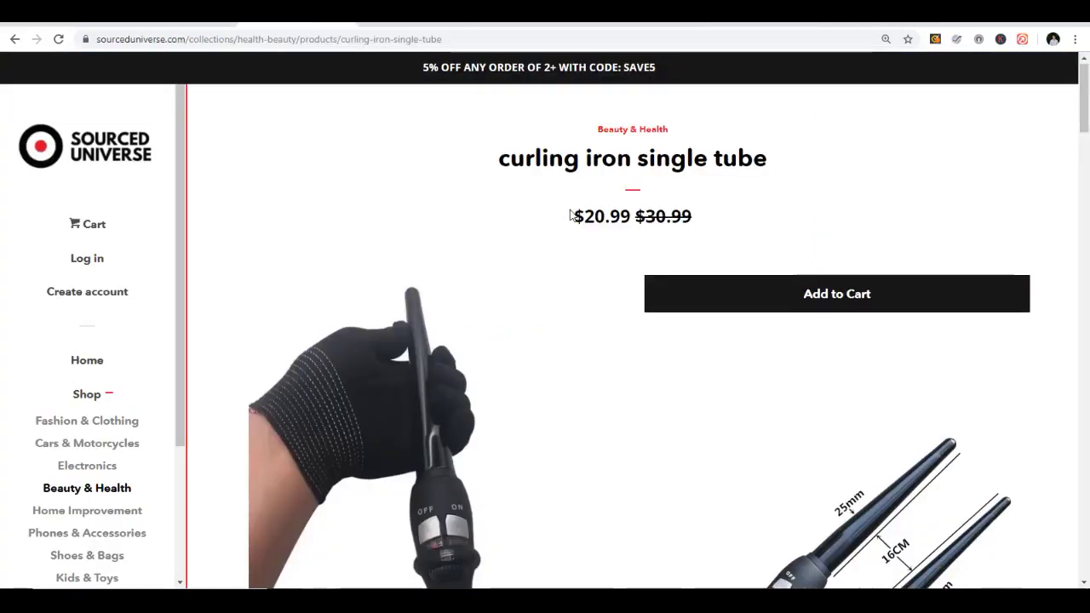
Step: Scroll the Sourced Universe single-tube listing to check its $20.99 price
scroll(569, 220, down, 3)
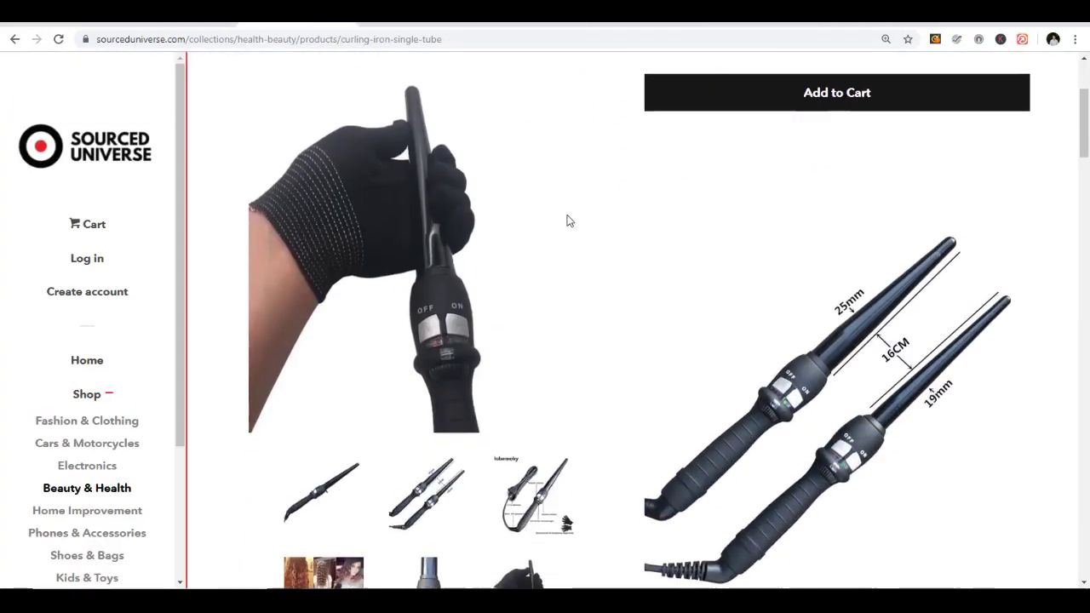
scroll(676, 244, down, 2)
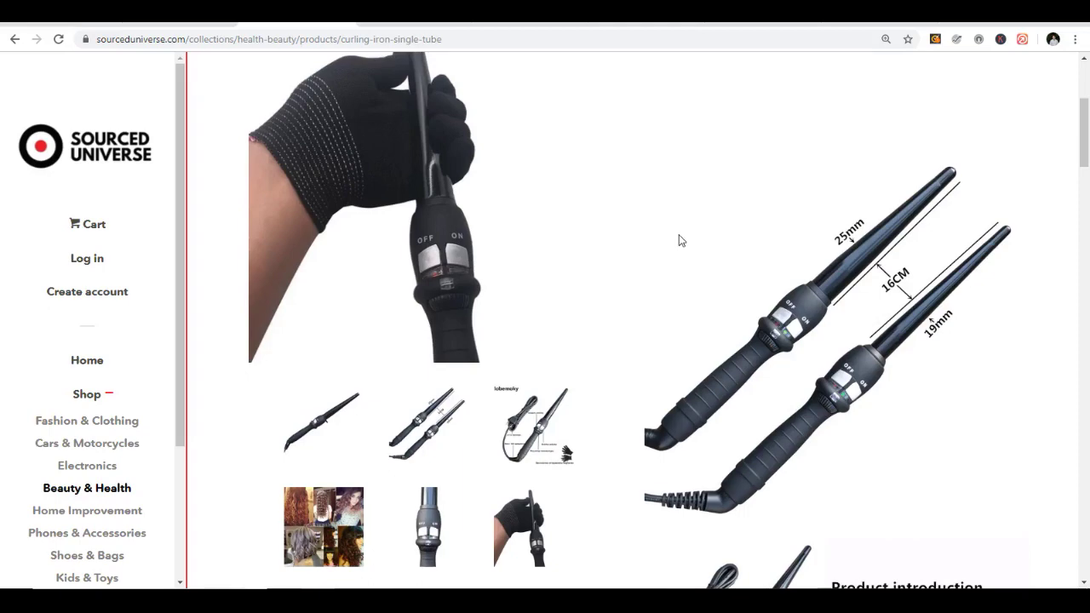
scroll(679, 242, down, 1)
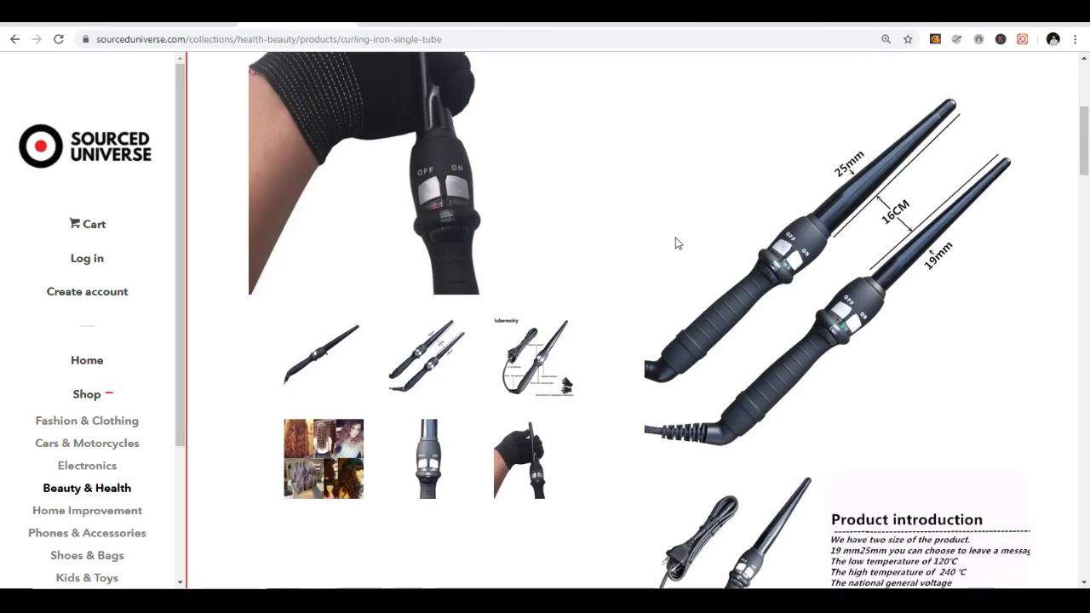
scroll(676, 244, down, 1)
scroll(618, 258, up, 2)
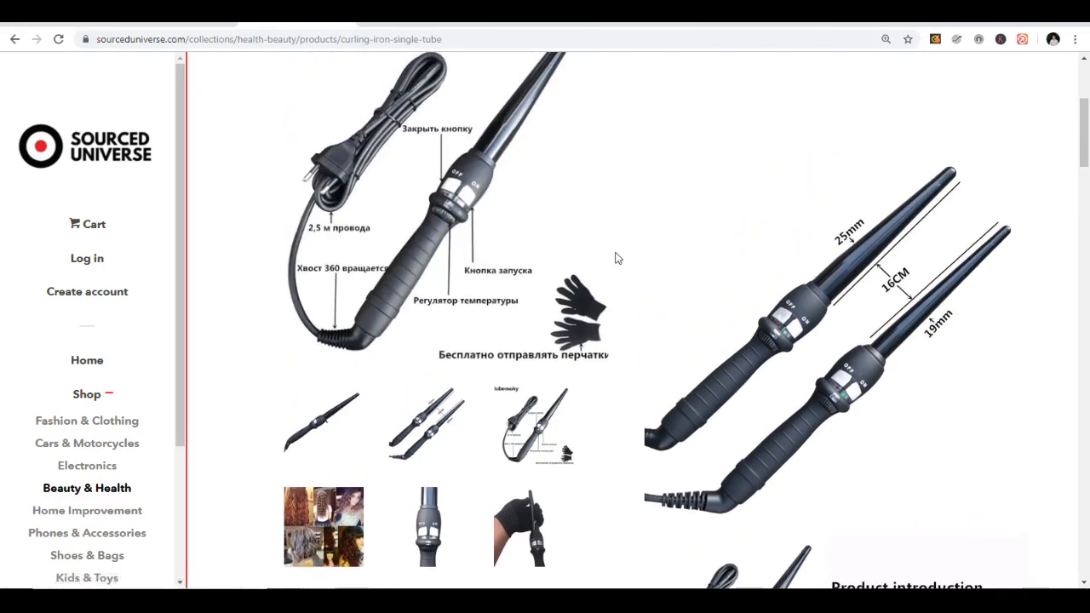
scroll(618, 258, down, 3)
scroll(486, 258, up, 3)
Step: View the gallery's dimensions, labelled diagram, switch close-up, curly-hair and gloved-hand images
click(316, 420)
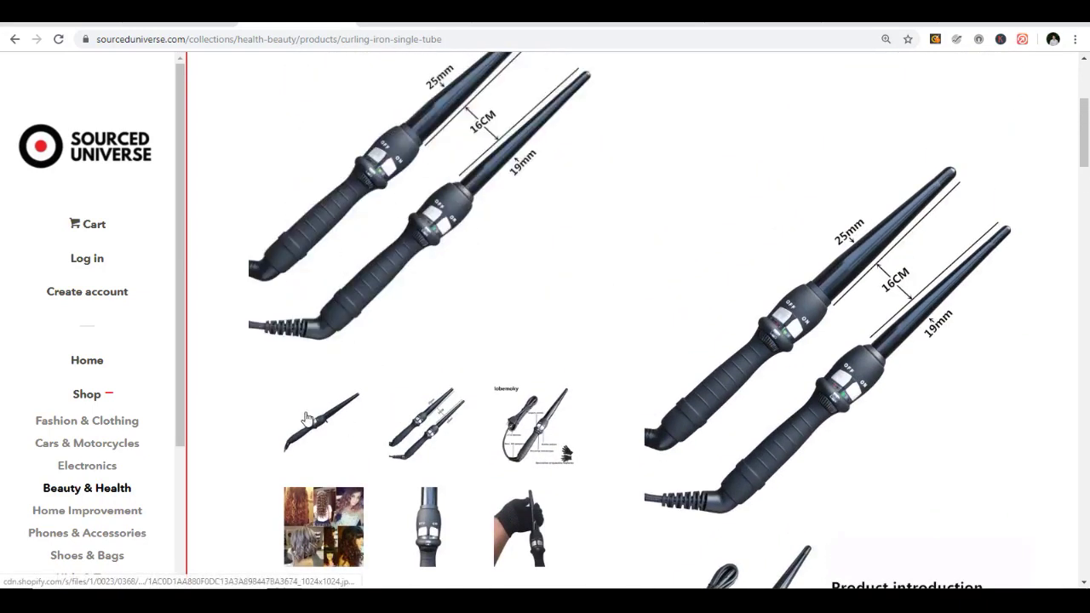
scroll(348, 377, up, 1)
click(540, 481)
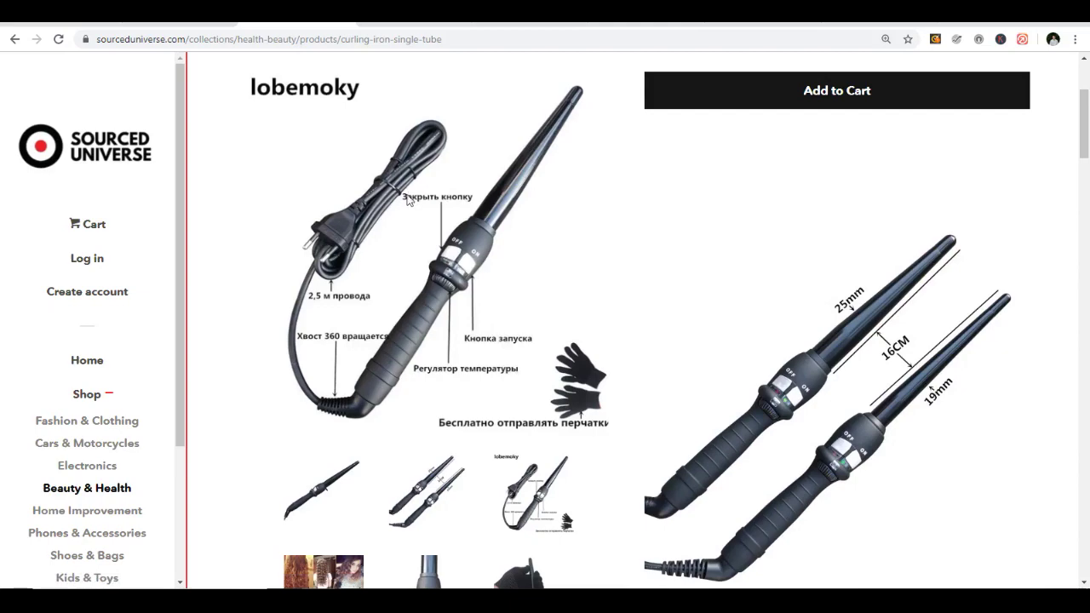
scroll(410, 272, down, 2)
click(407, 457)
scroll(385, 307, up, 2)
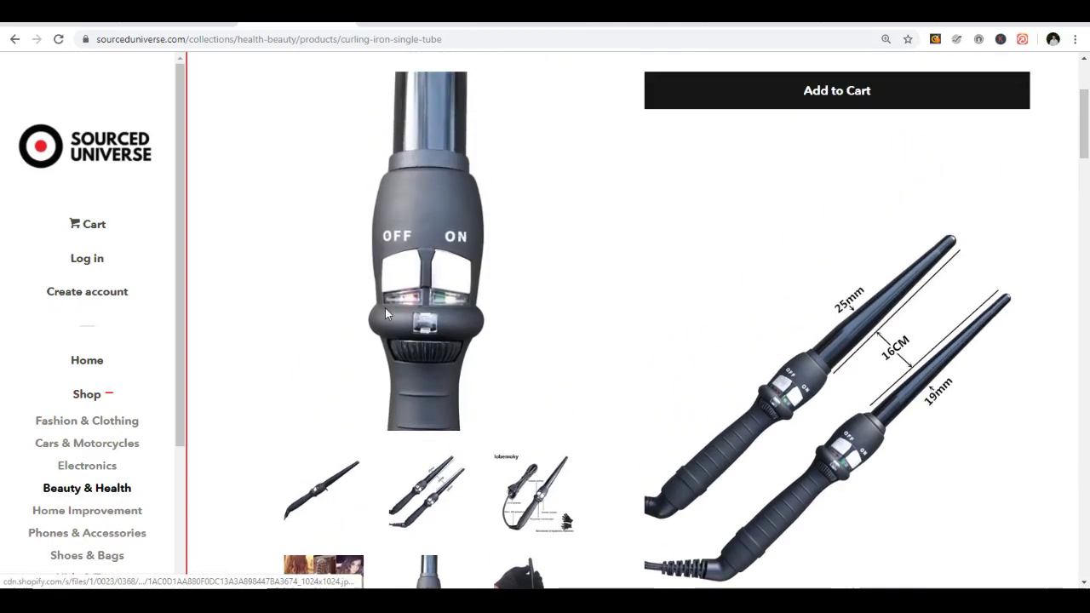
scroll(385, 293, down, 1)
scroll(344, 497, down, 2)
click(328, 383)
click(524, 396)
Step: Read through the product introduction covering the 25mm and 19mm sizes
scroll(529, 401, up, 2)
scroll(645, 364, down, 5)
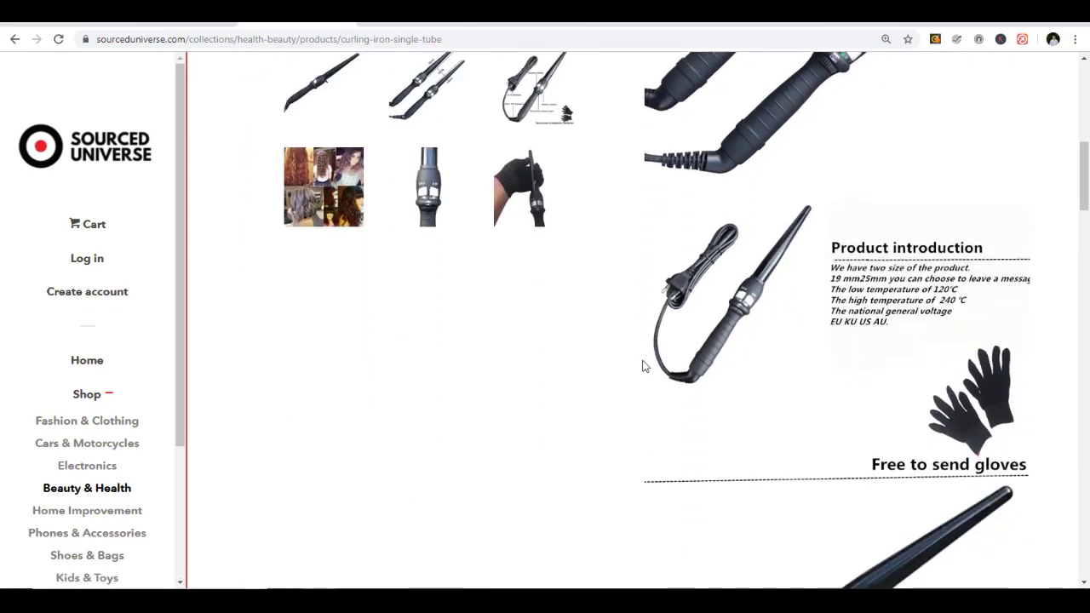
scroll(728, 326, up, 7)
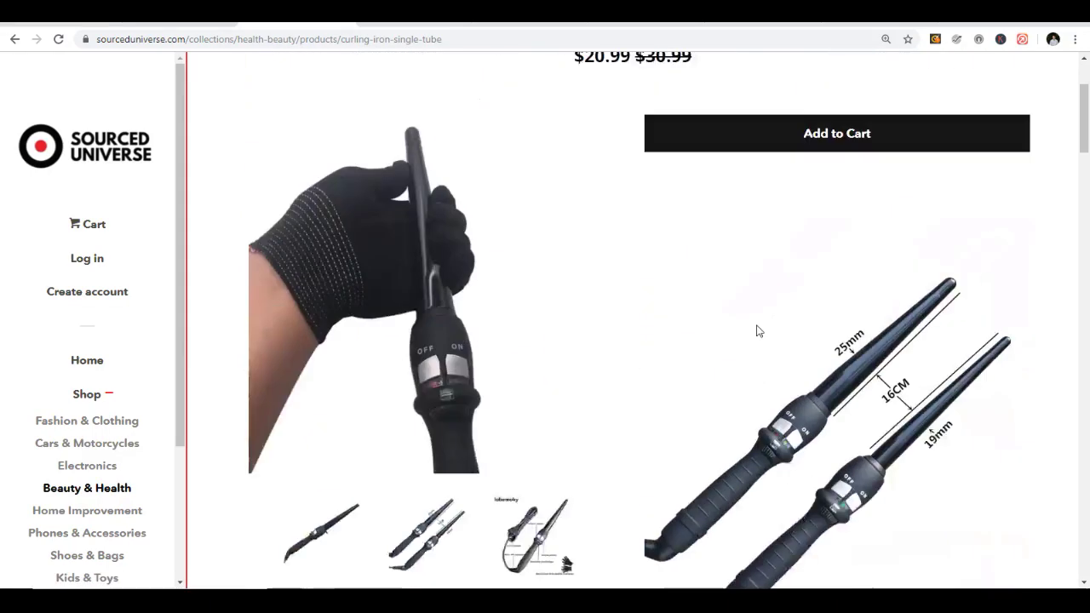
scroll(749, 287, down, 2)
scroll(793, 132, down, 6)
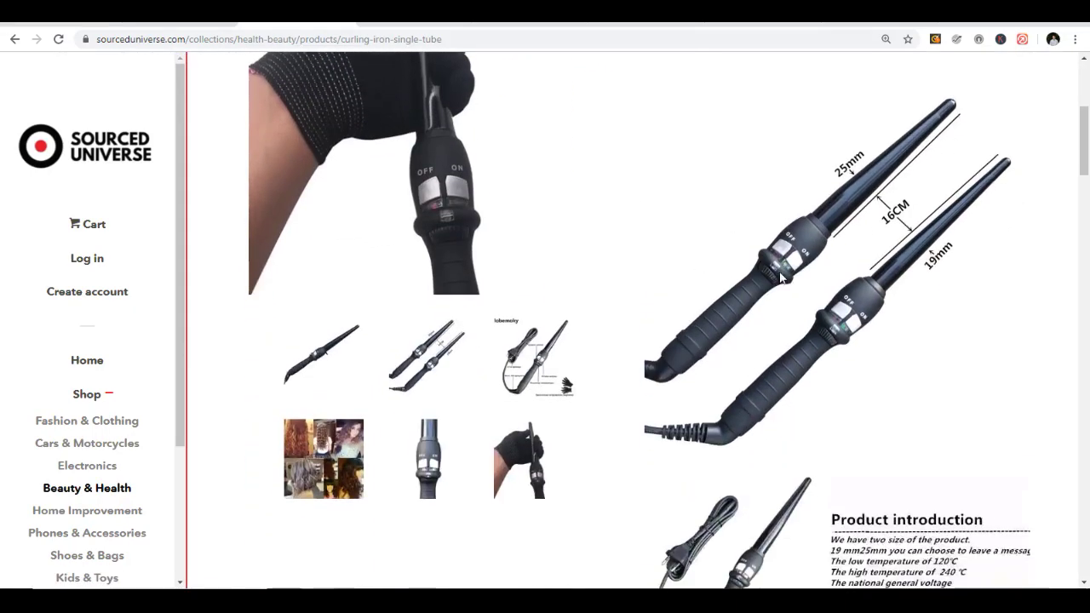
scroll(862, 271, down, 8)
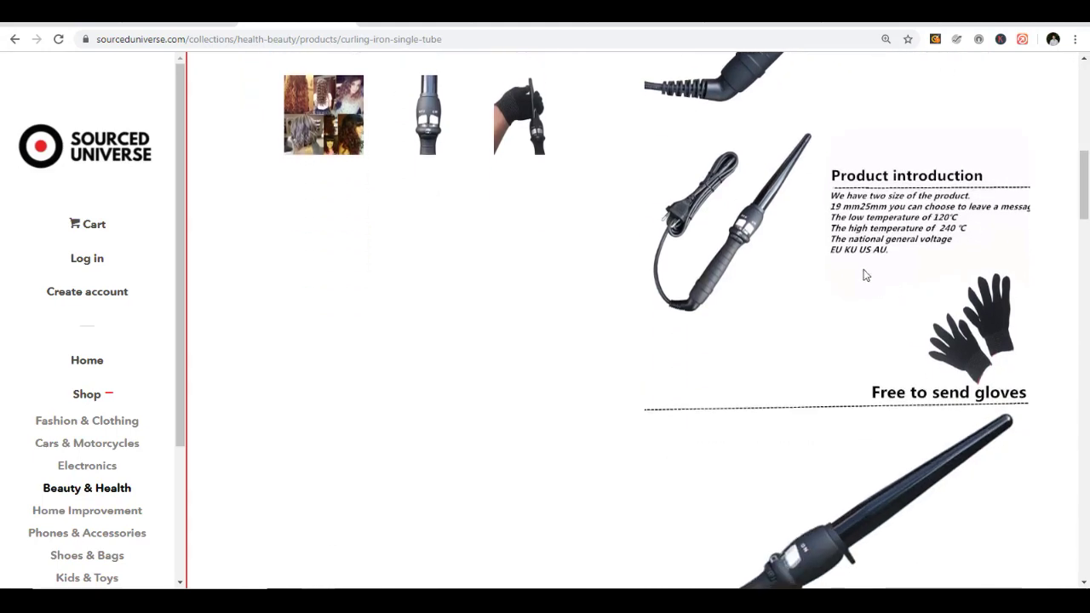
scroll(854, 262, down, 3)
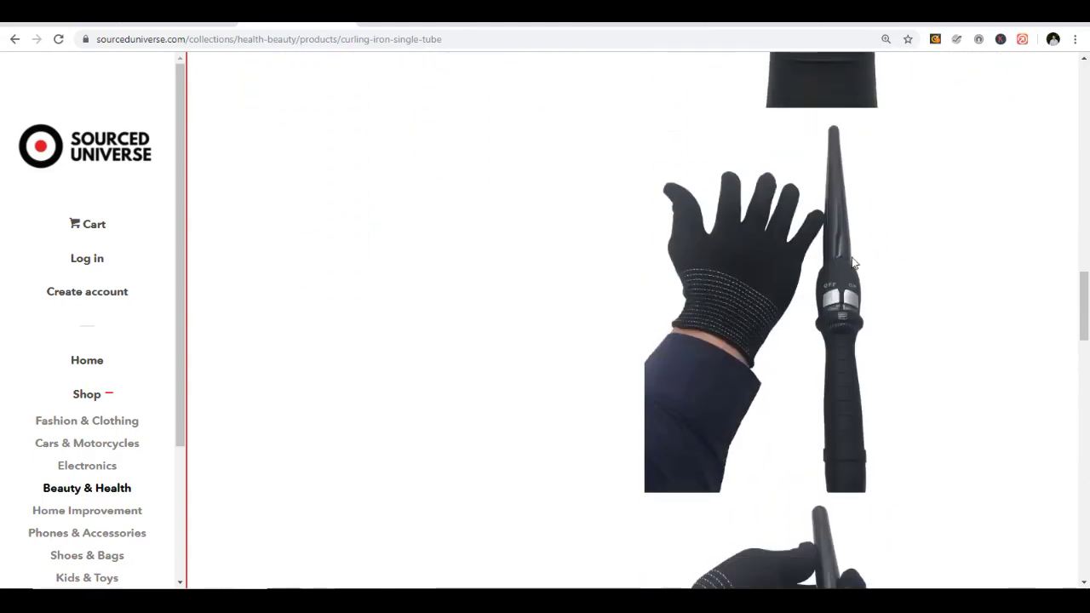
scroll(854, 263, up, 10)
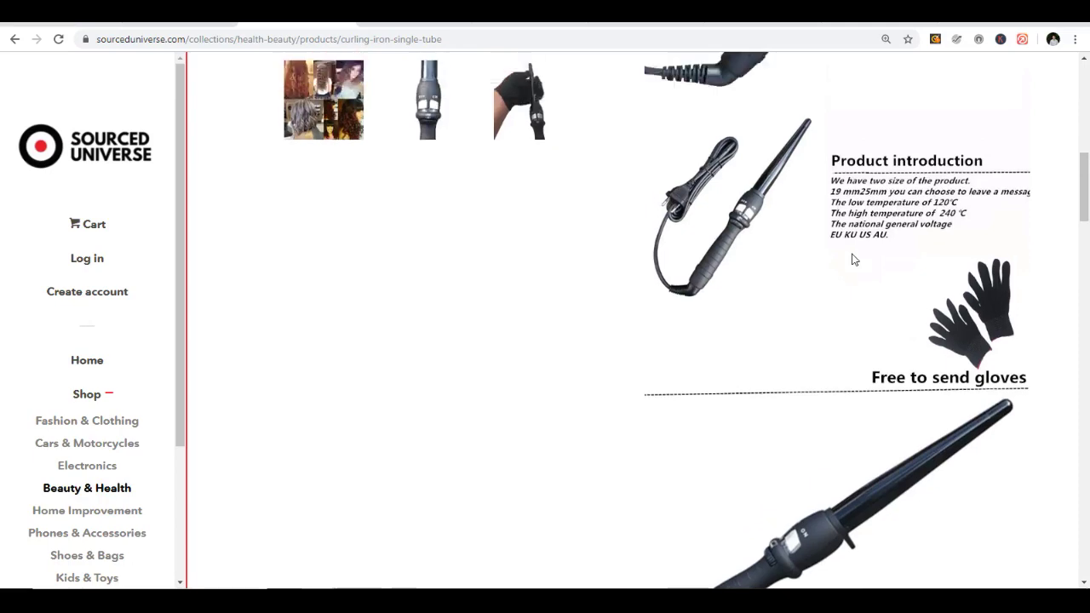
scroll(854, 259, up, 4)
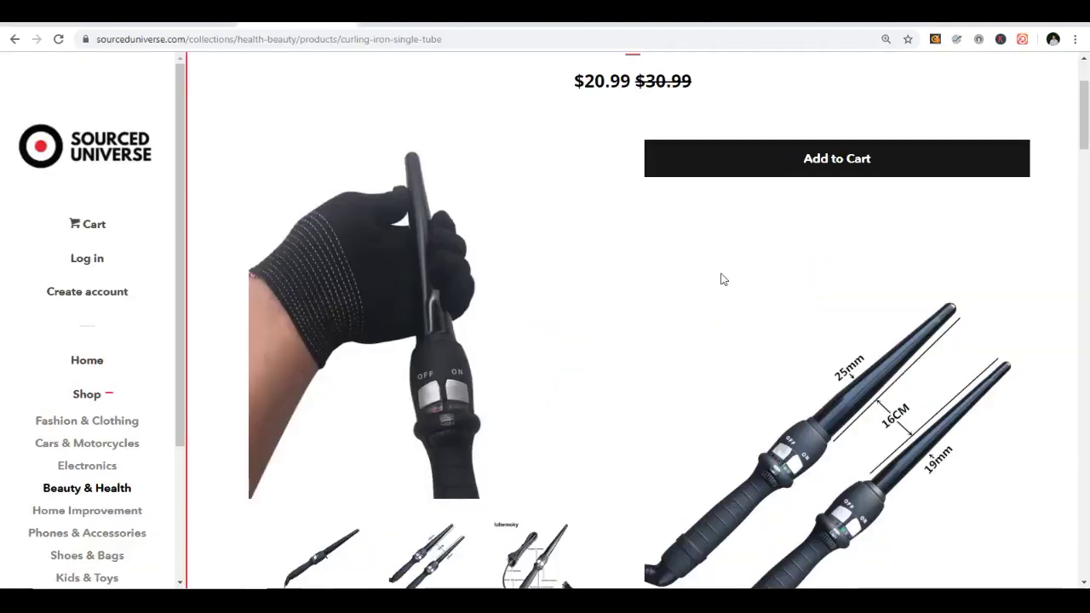
scroll(761, 280, up, 1)
scroll(800, 304, down, 2)
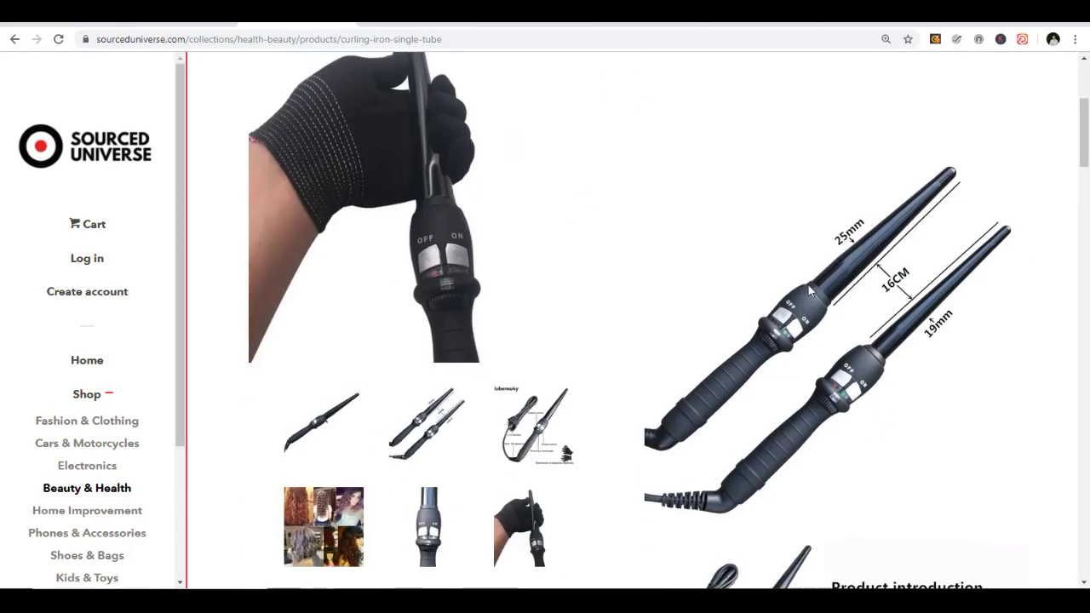
scroll(945, 290, down, 4)
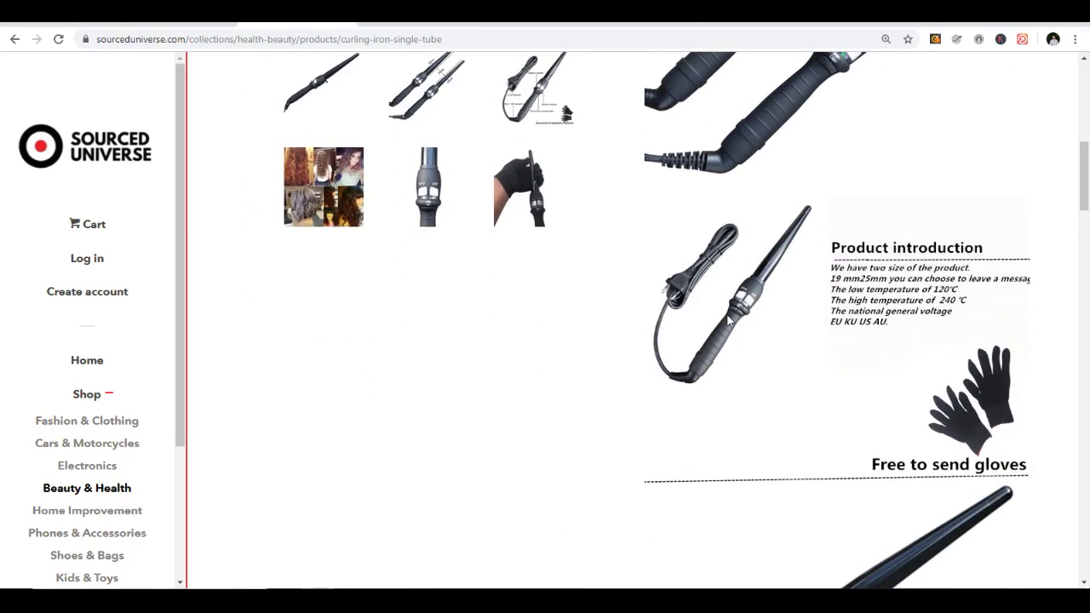
scroll(700, 335, up, 8)
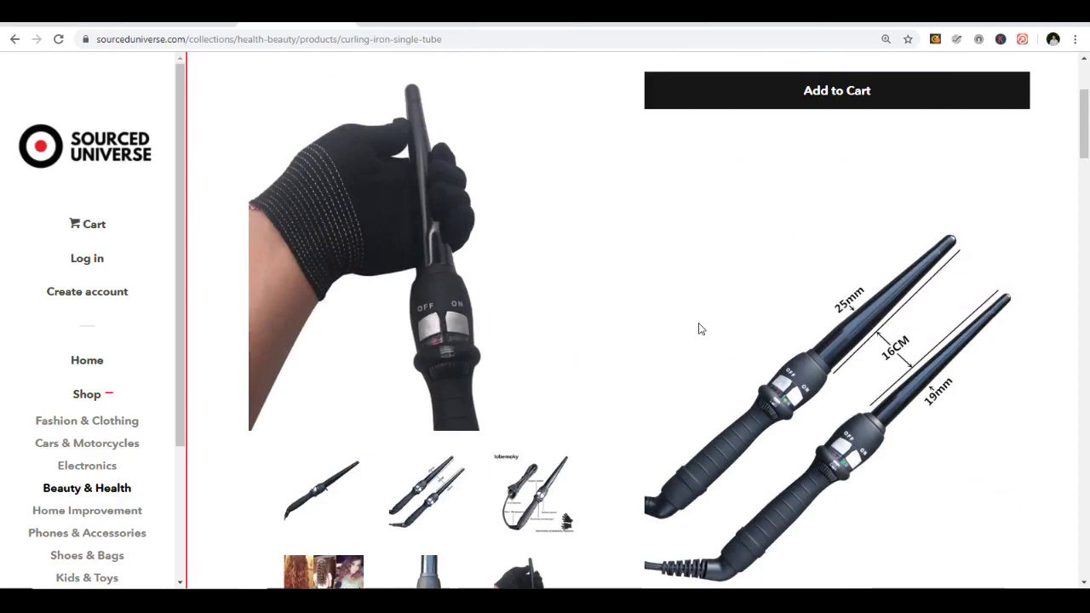
scroll(489, 284, down, 2)
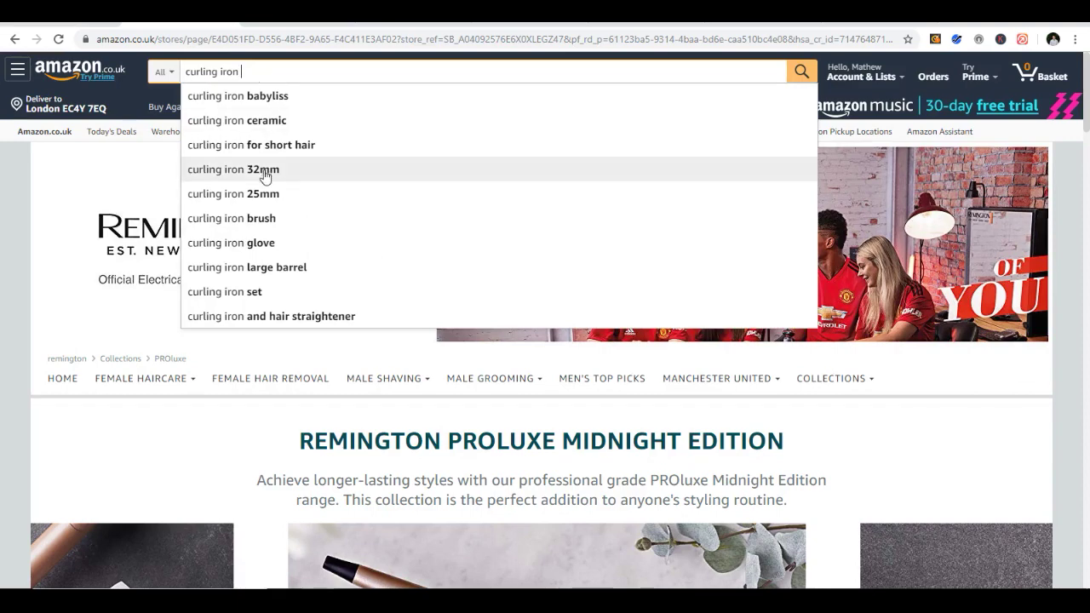
Step: Search for 'curling iron 25mm' and note the 168 results count
click(261, 192)
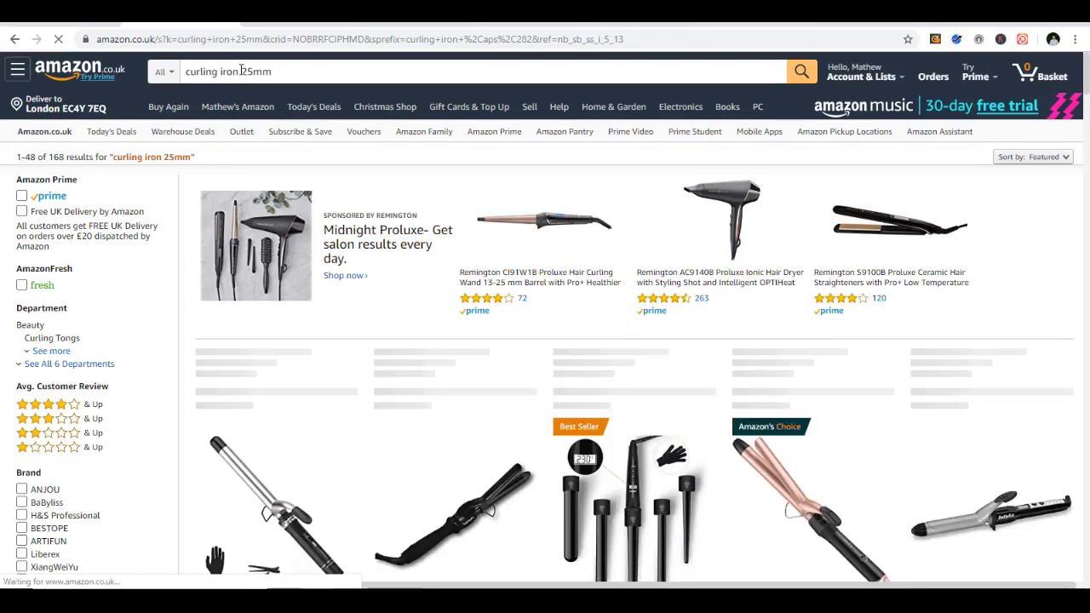
double_click(288, 74)
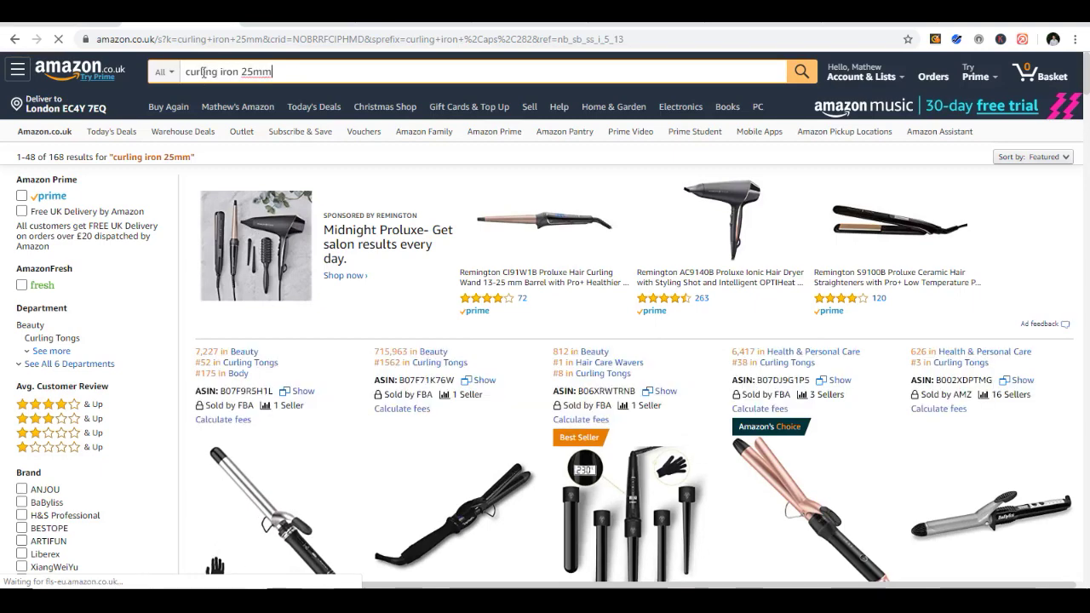
triple_click(312, 72)
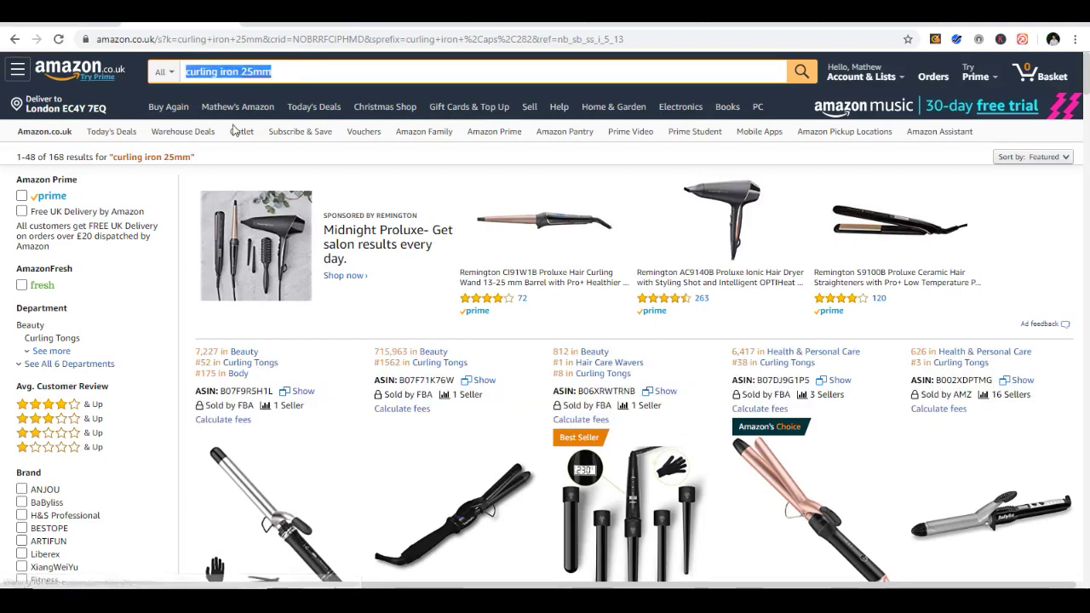
double_click(59, 157)
Step: Scroll through the first curling tong listings to compare their prices
scroll(445, 195, down, 2)
scroll(446, 195, up, 2)
scroll(452, 195, down, 2)
scroll(452, 187, up, 2)
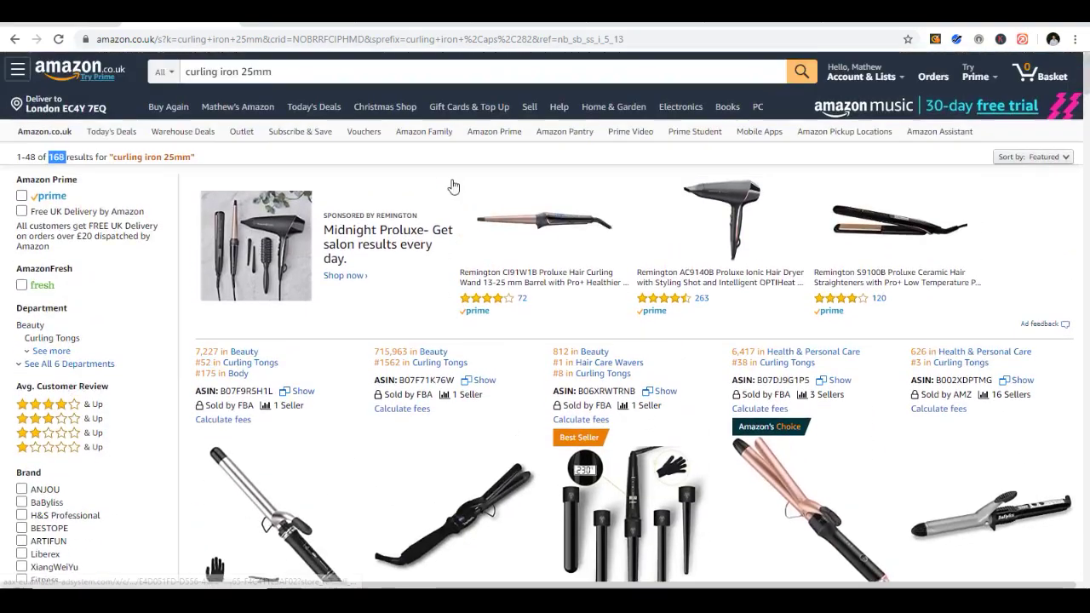
scroll(515, 200, down, 3)
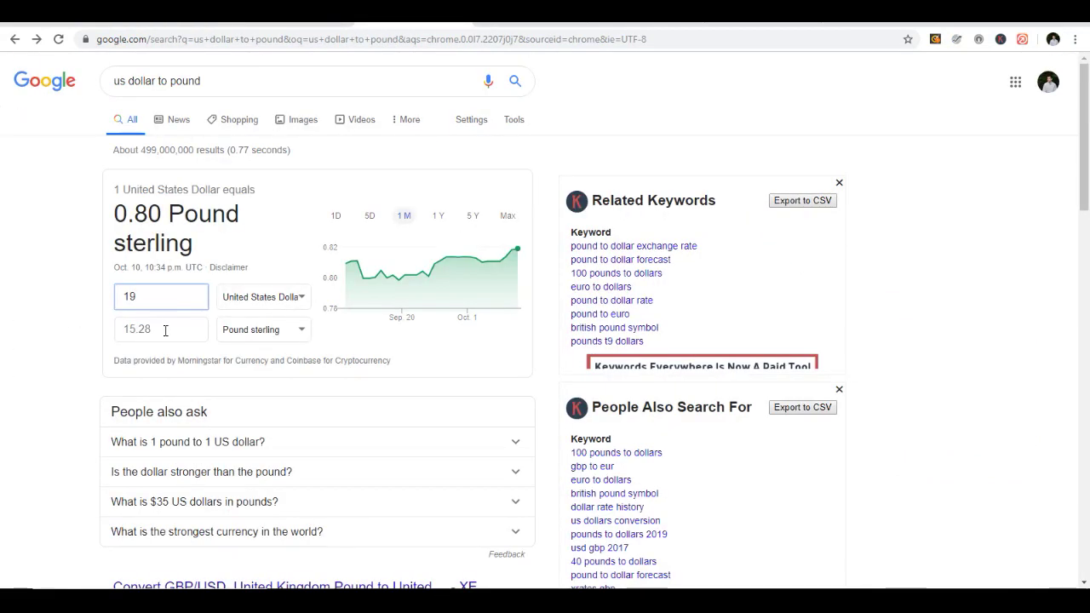
click(165, 331)
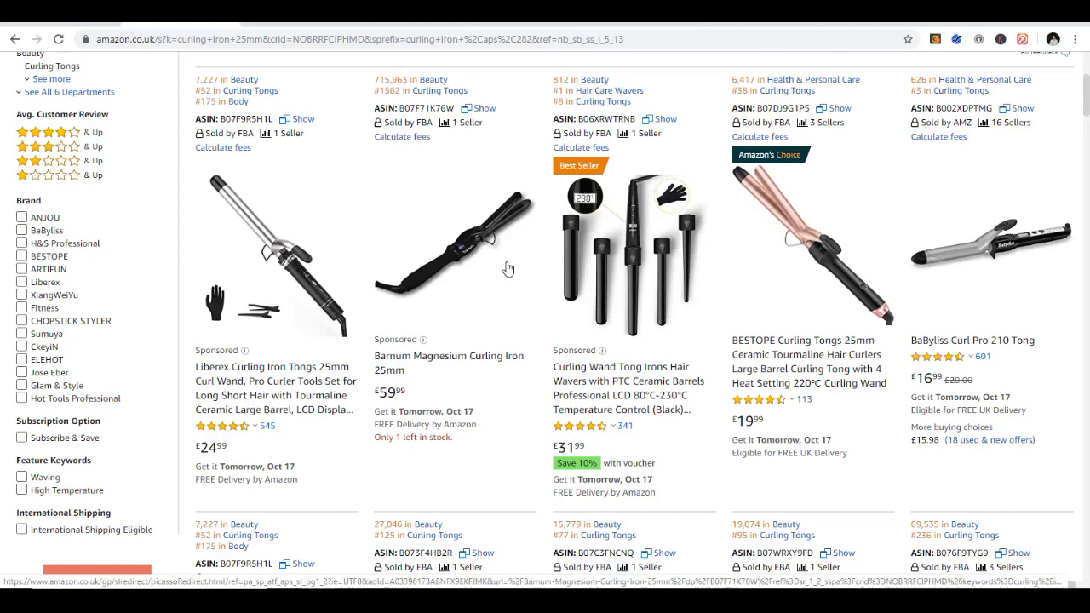
scroll(271, 288, down, 5)
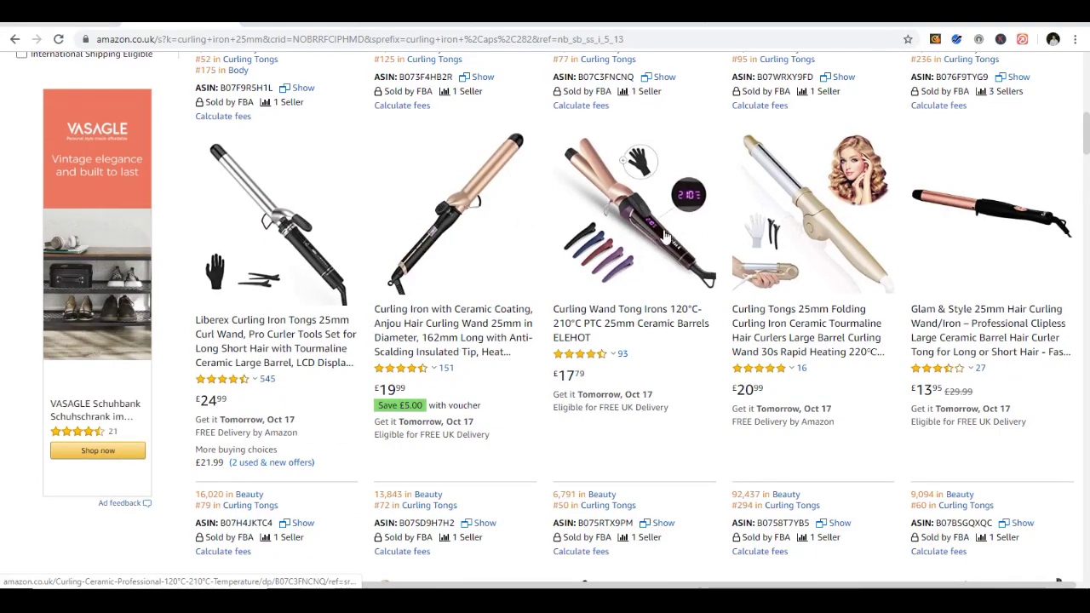
scroll(860, 202, down, 2)
scroll(860, 202, down, 3)
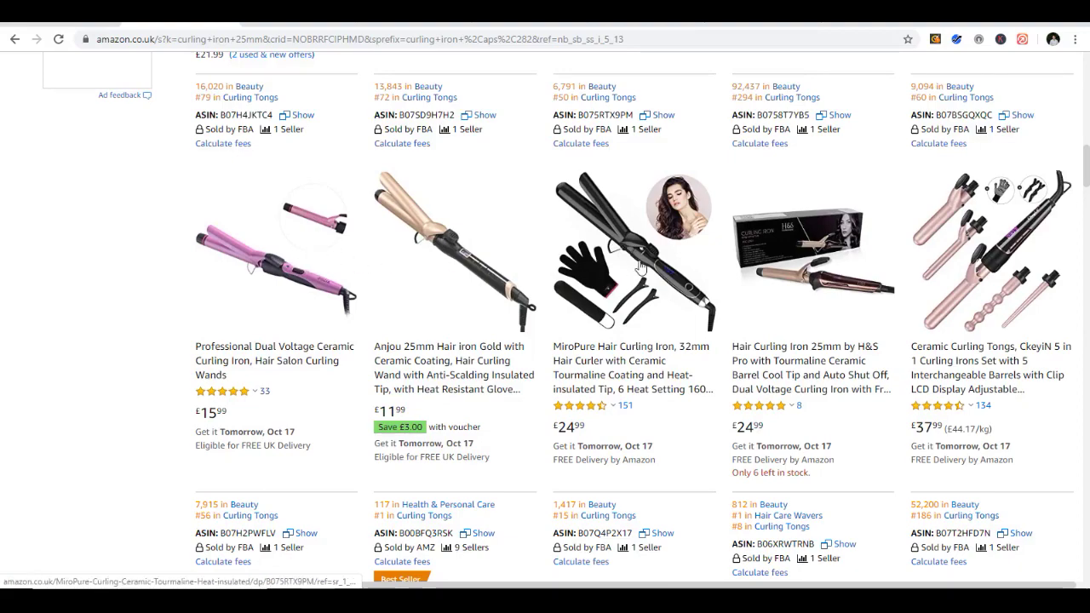
scroll(644, 269, down, 4)
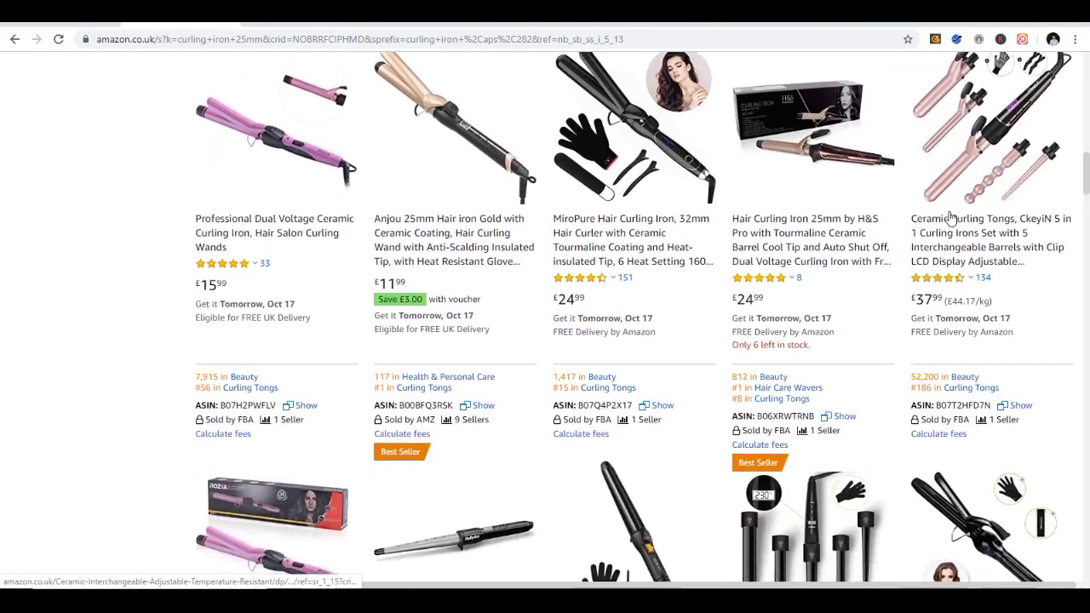
scroll(479, 253, down, 1)
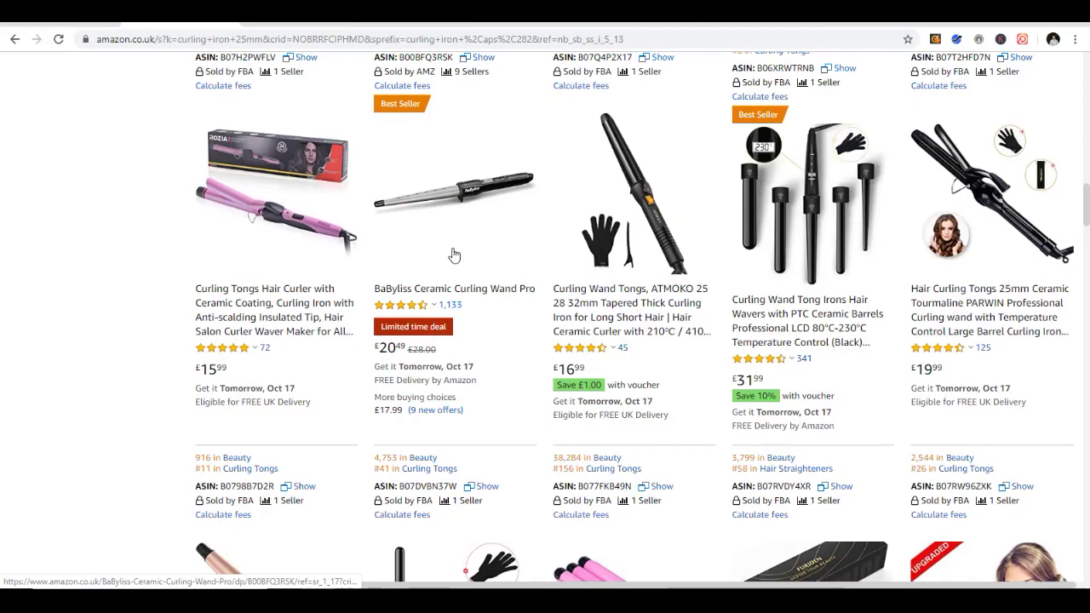
scroll(454, 255, down, 2)
scroll(692, 297, up, 3)
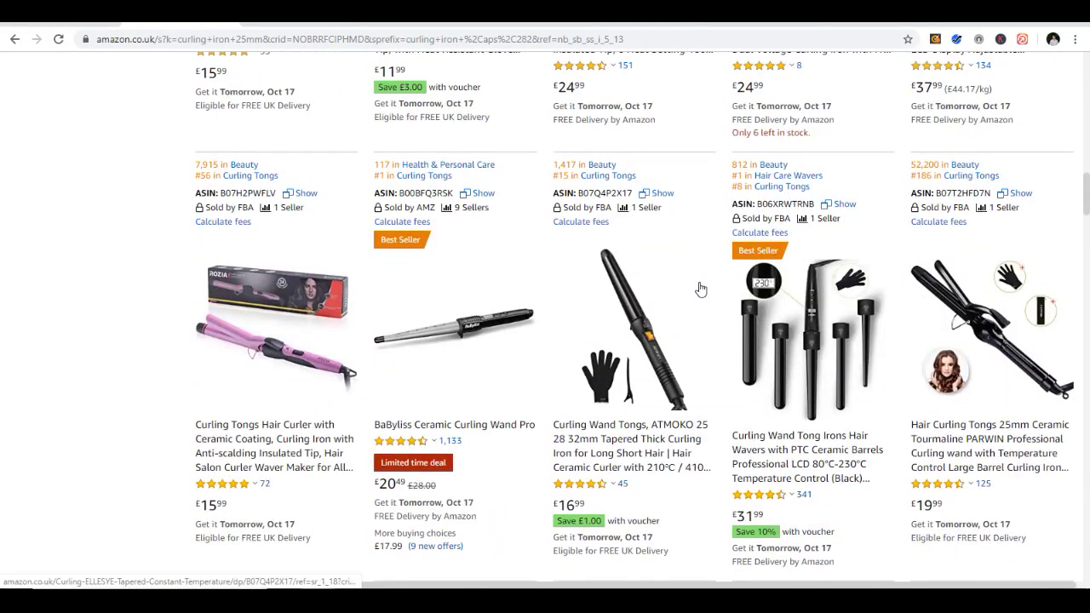
scroll(700, 289, up, 1)
scroll(697, 289, up, 4)
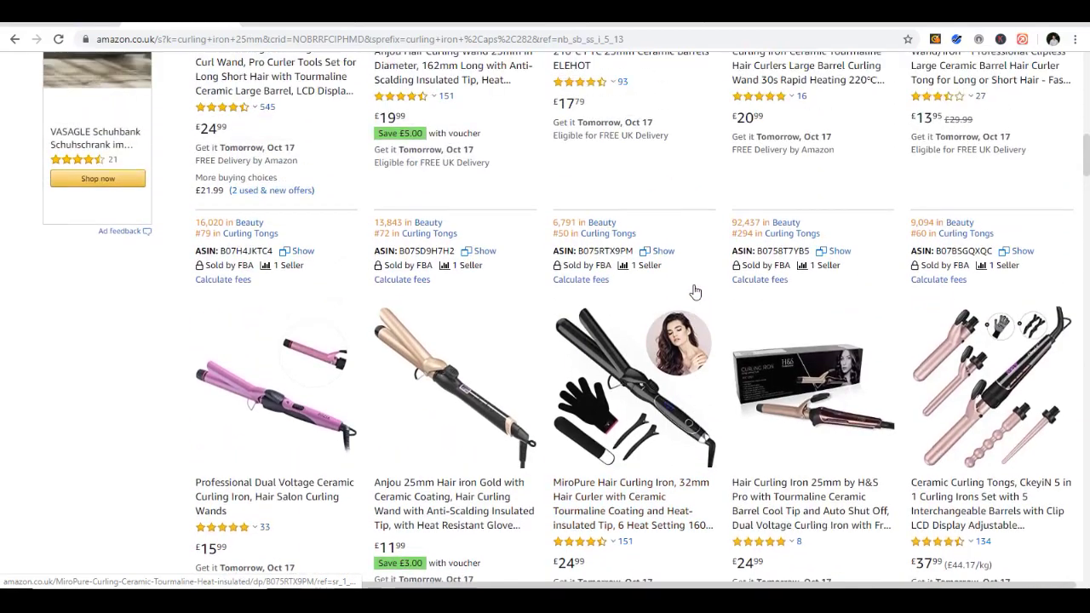
scroll(695, 292, up, 2)
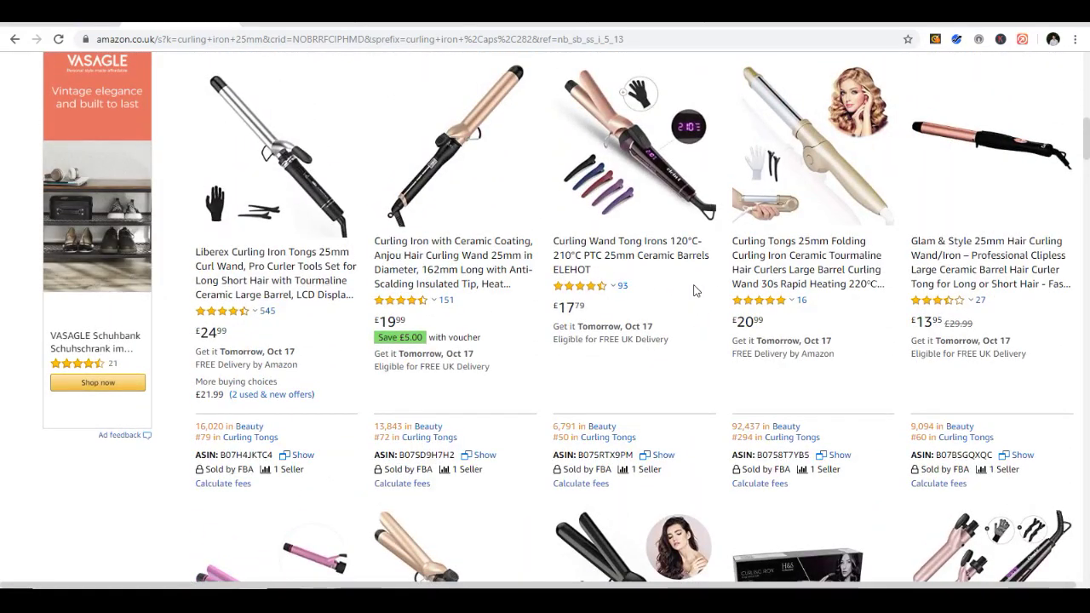
scroll(694, 290, up, 6)
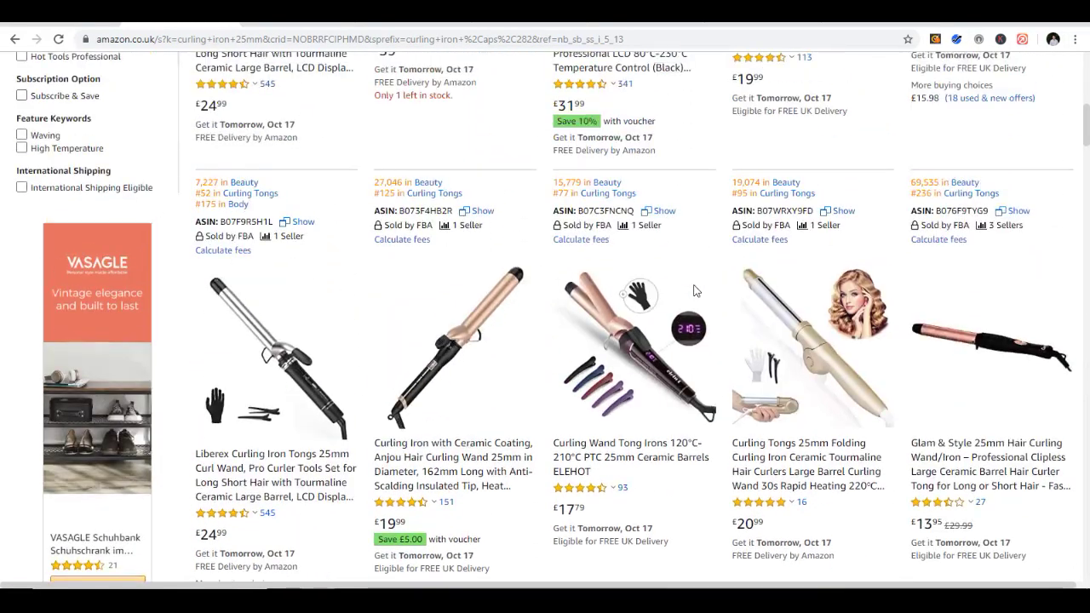
scroll(694, 290, up, 1)
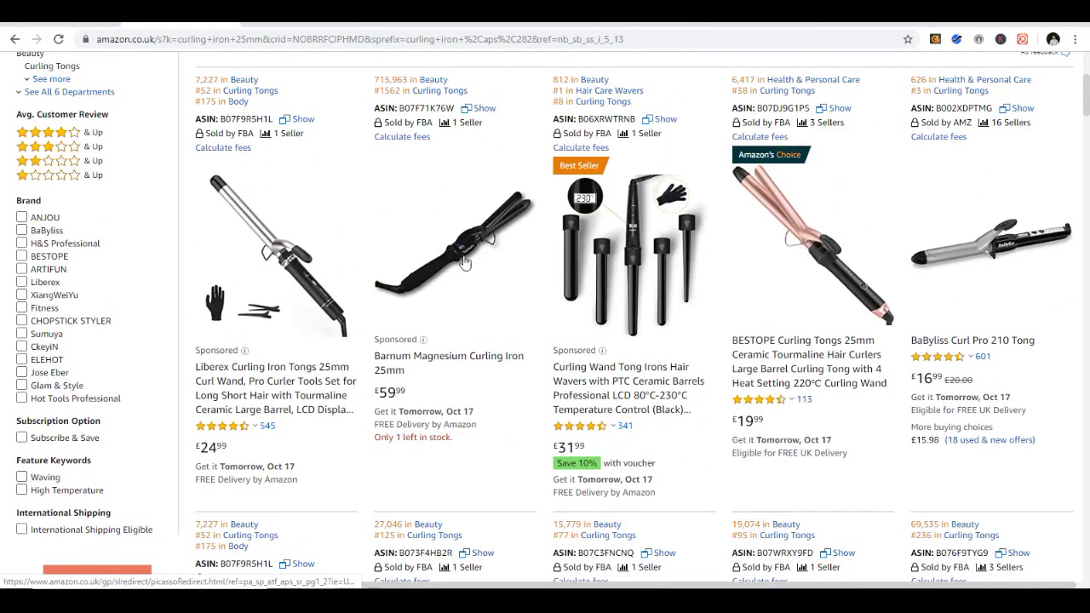
Step: Continue scrolling further down the curling iron 25mm results
scroll(508, 280, down, 2)
scroll(606, 193, down, 12)
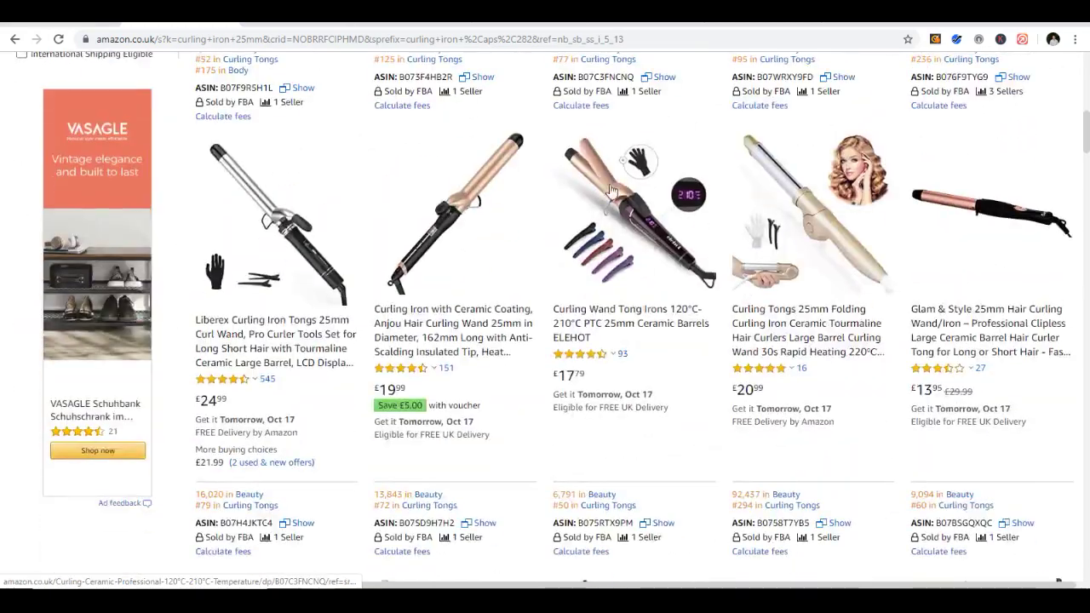
scroll(624, 230, down, 5)
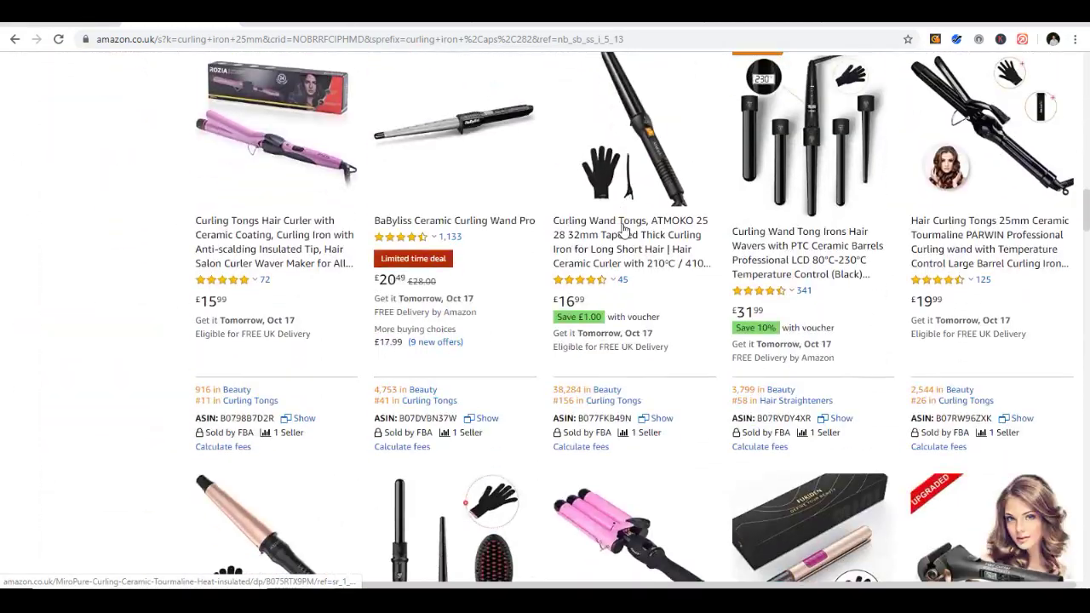
scroll(400, 303, down, 2)
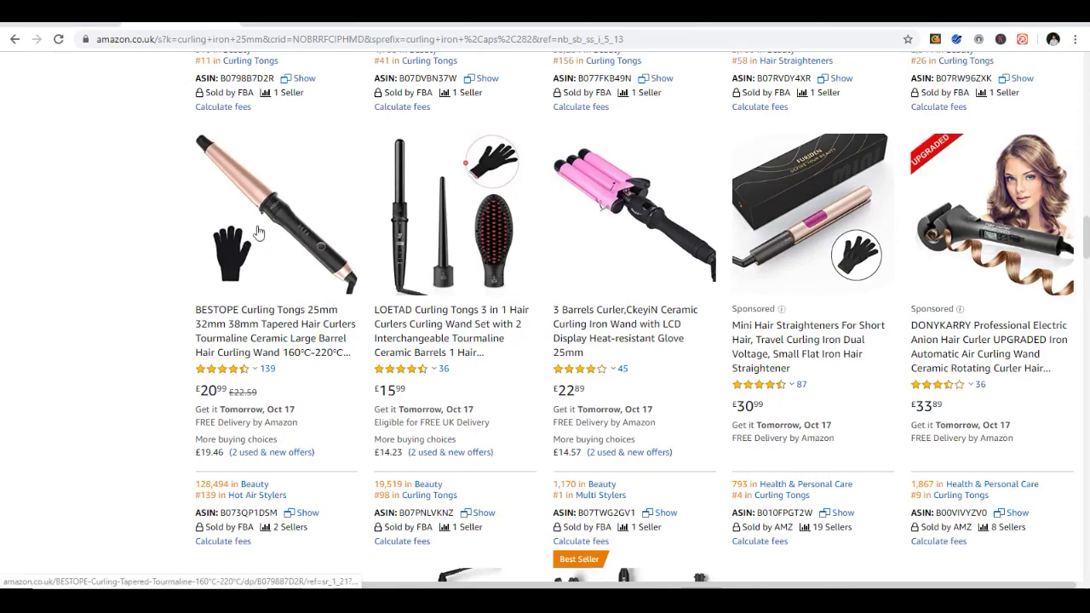
scroll(616, 231, down, 1)
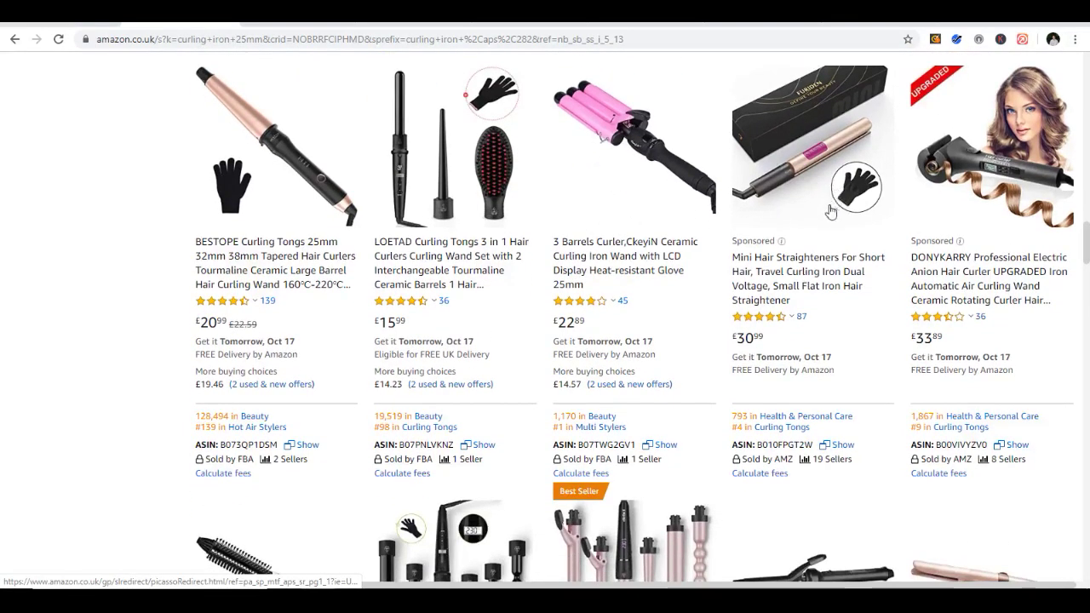
scroll(708, 297, down, 6)
scroll(694, 264, up, 4)
scroll(705, 260, down, 7)
scroll(688, 253, up, 3)
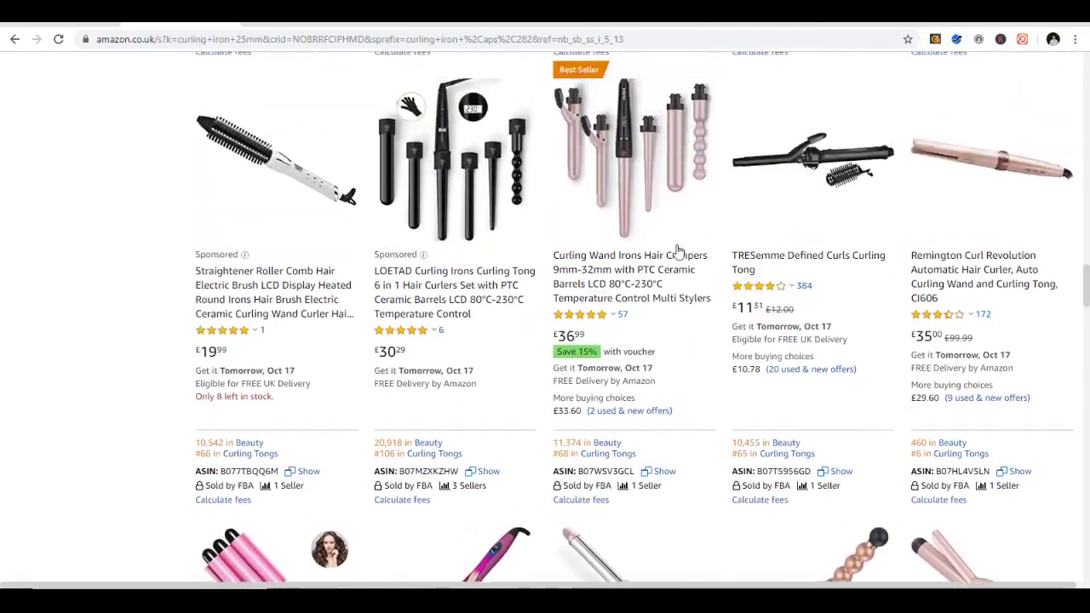
scroll(708, 239, down, 6)
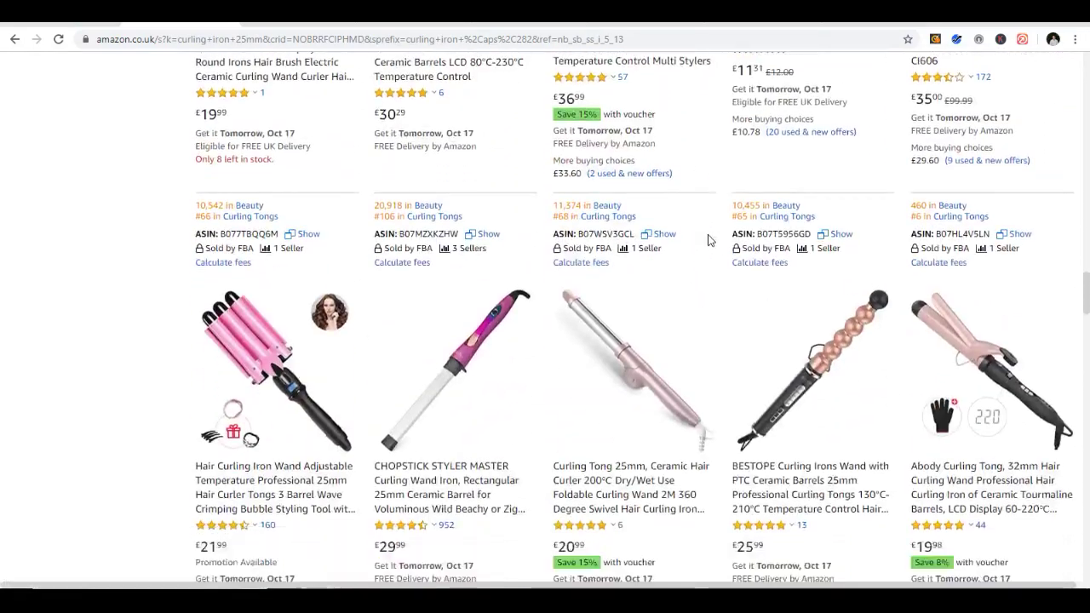
scroll(714, 238, down, 6)
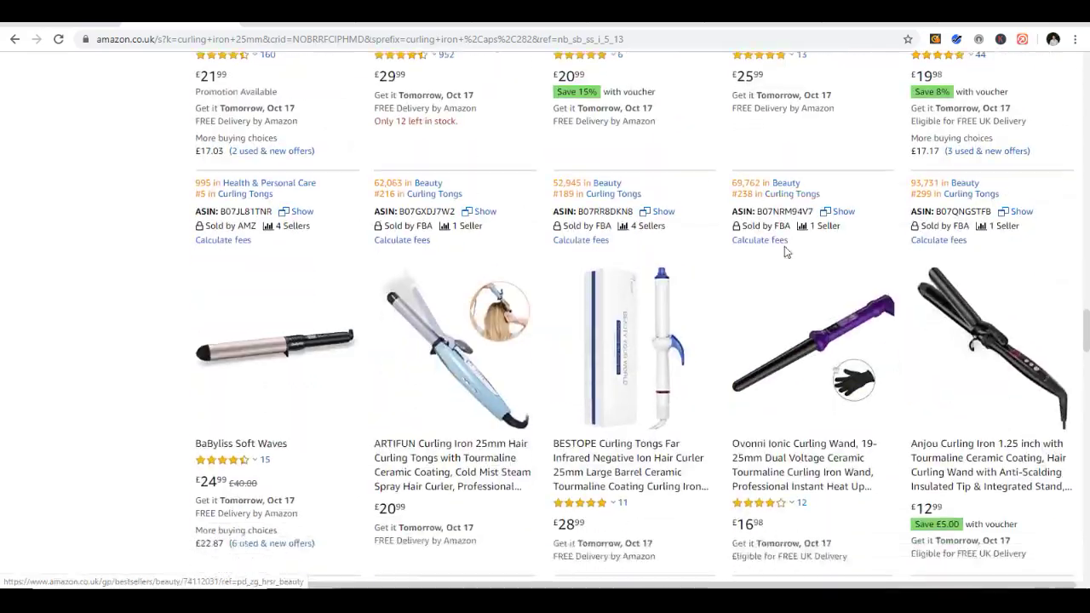
scroll(784, 251, down, 17)
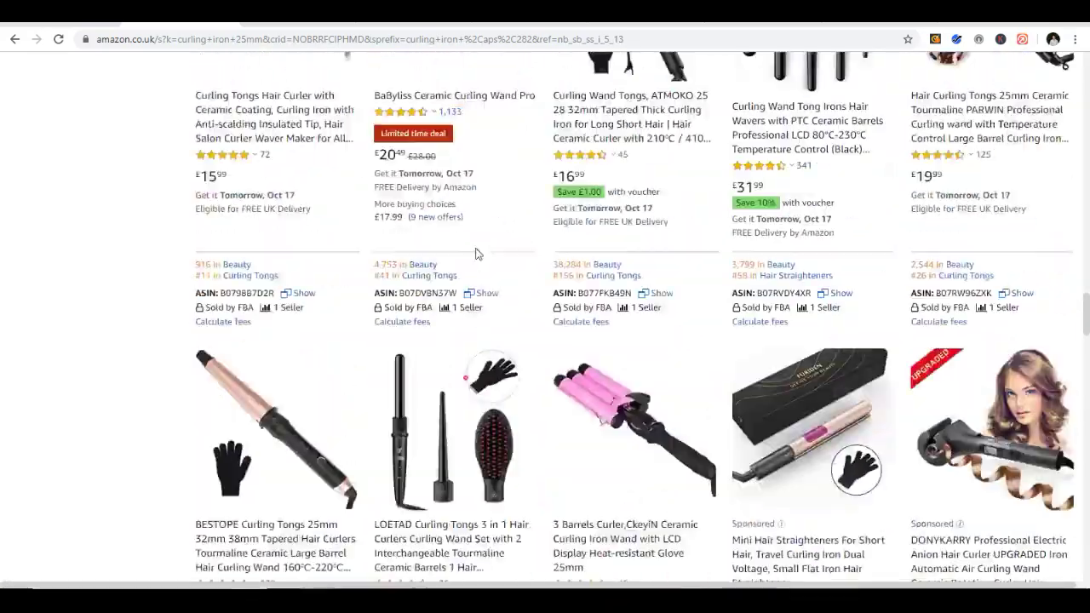
scroll(482, 253, up, 20)
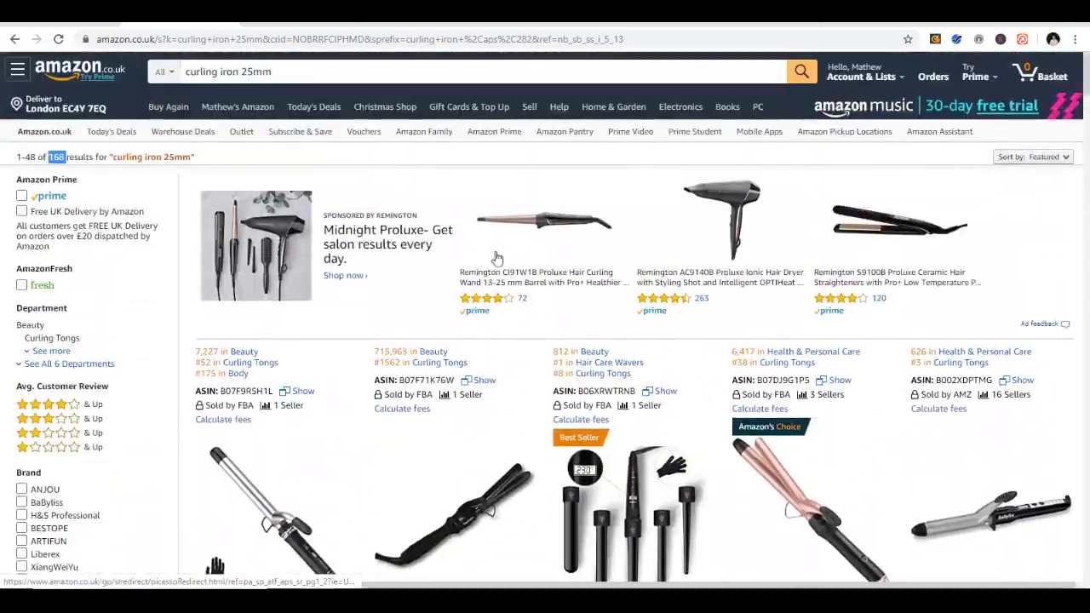
Step: Scroll past the Liberex and Anjou (£11.99) rows to the MiroPure and H&S (£24.99) listings
scroll(501, 254, down, 2)
scroll(502, 253, down, 1)
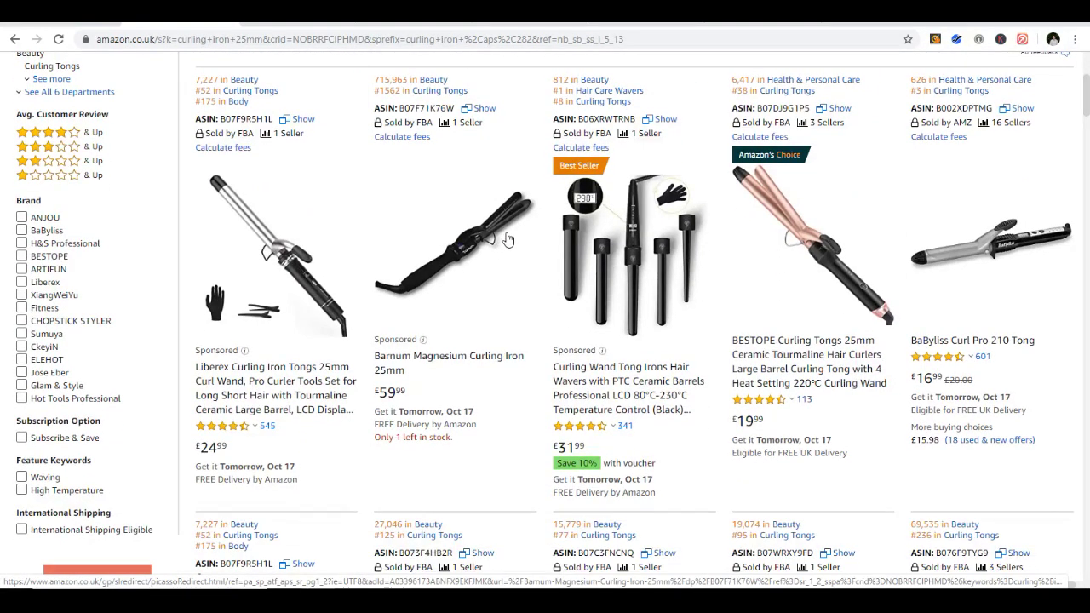
scroll(507, 243, up, 1)
scroll(507, 240, up, 1)
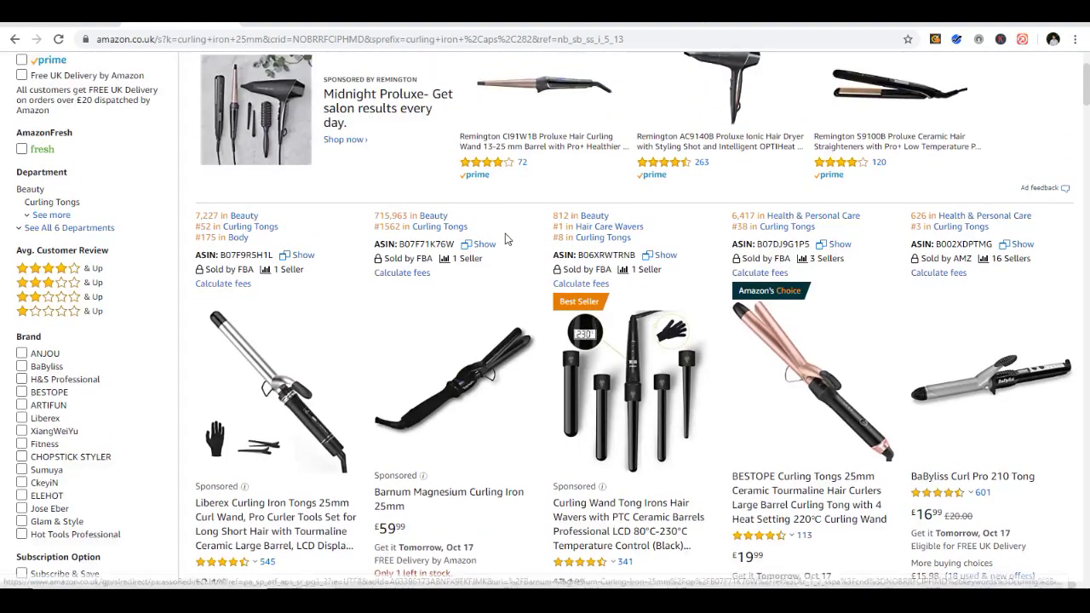
scroll(507, 240, down, 4)
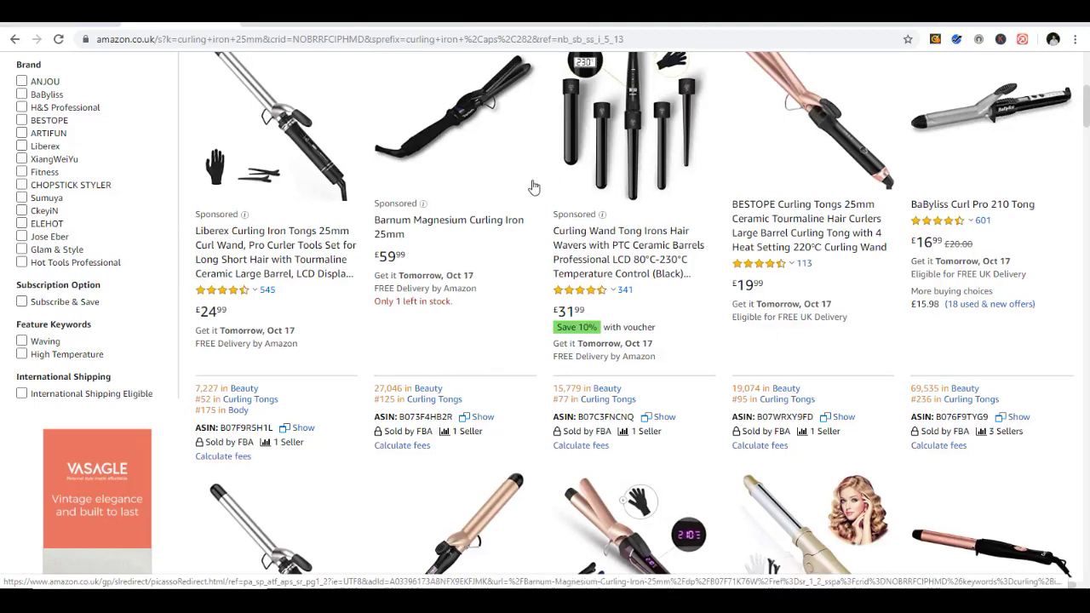
scroll(534, 187, up, 1)
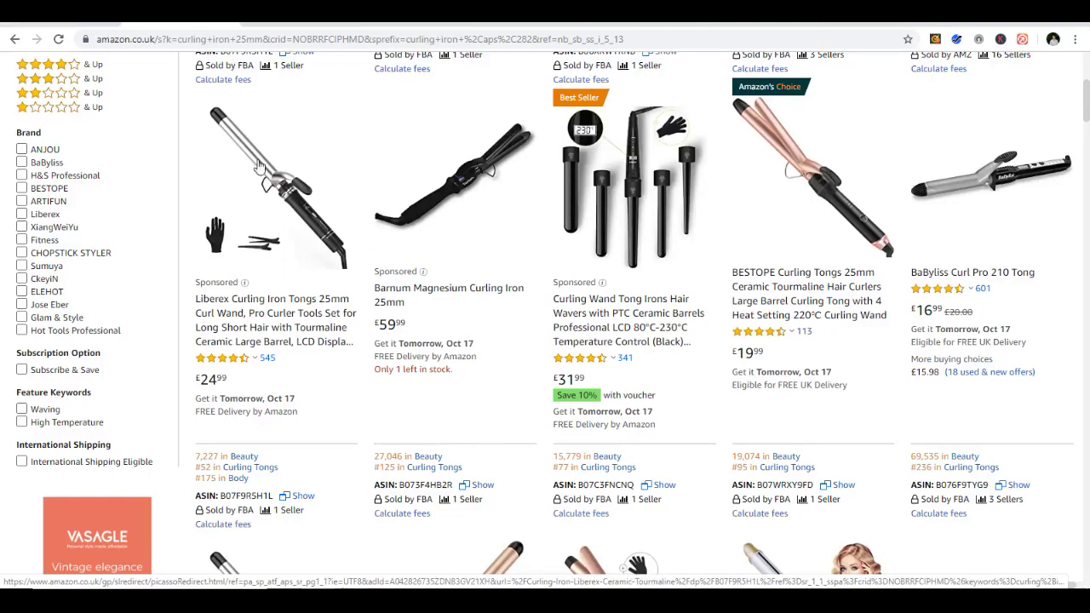
scroll(264, 210, up, 1)
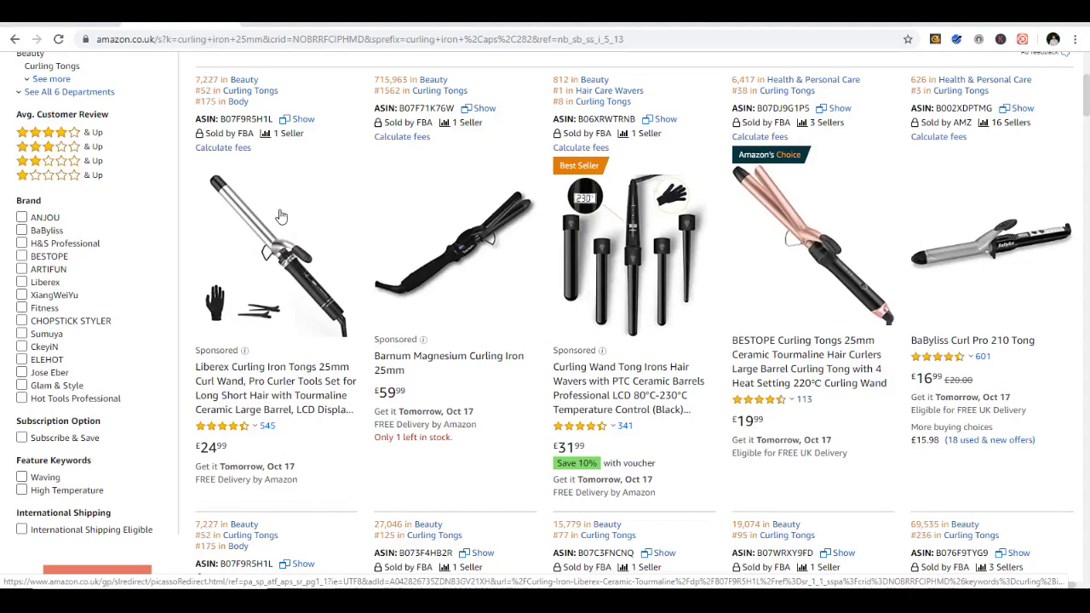
scroll(380, 219, down, 5)
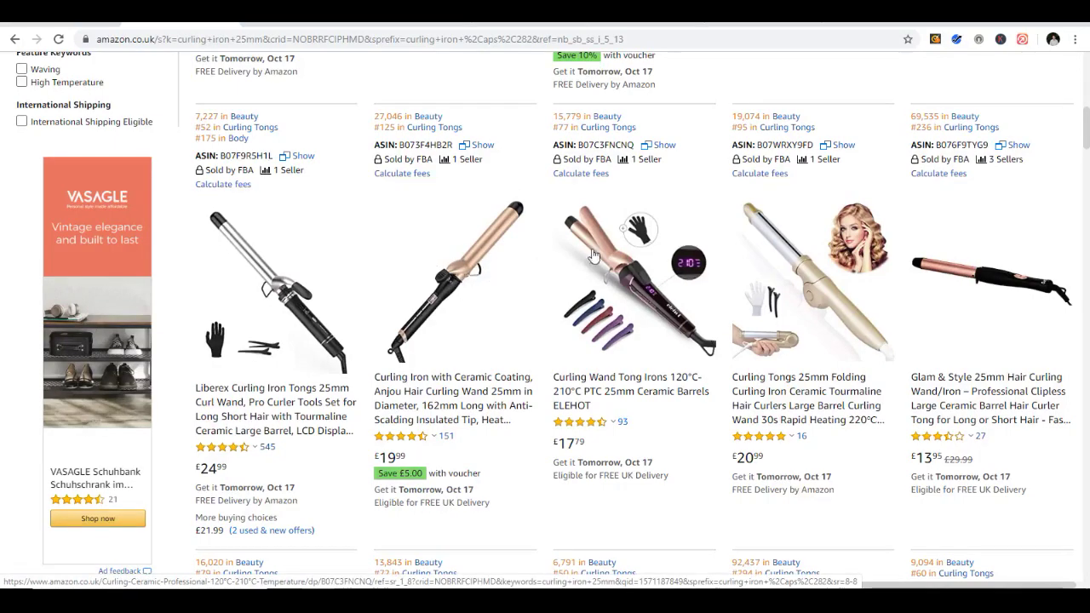
scroll(616, 258, down, 2)
scroll(707, 217, up, 1)
scroll(807, 253, down, 2)
scroll(784, 254, down, 1)
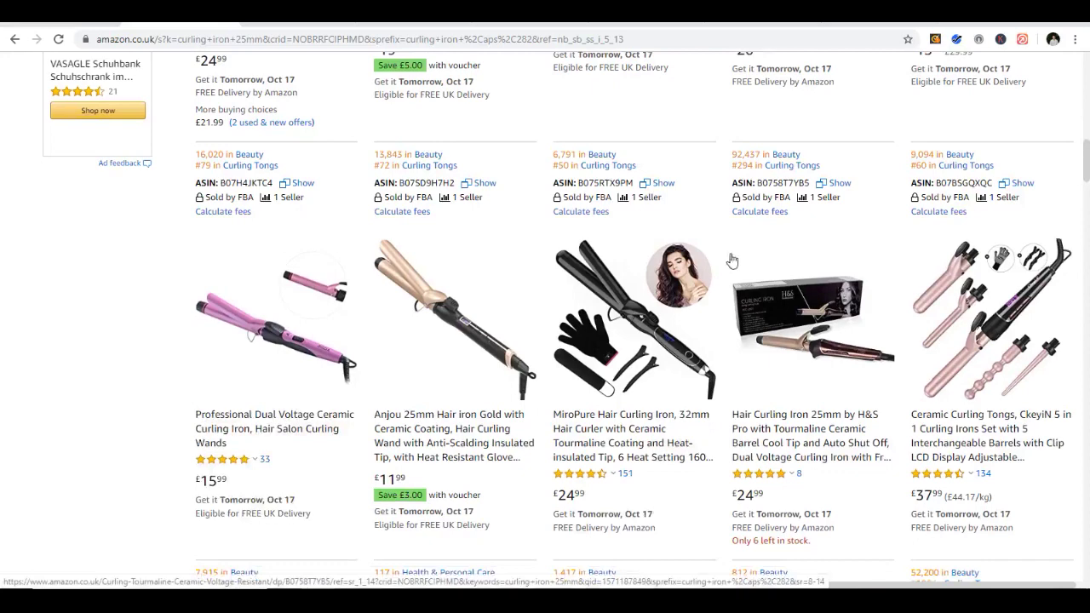
scroll(732, 260, down, 1)
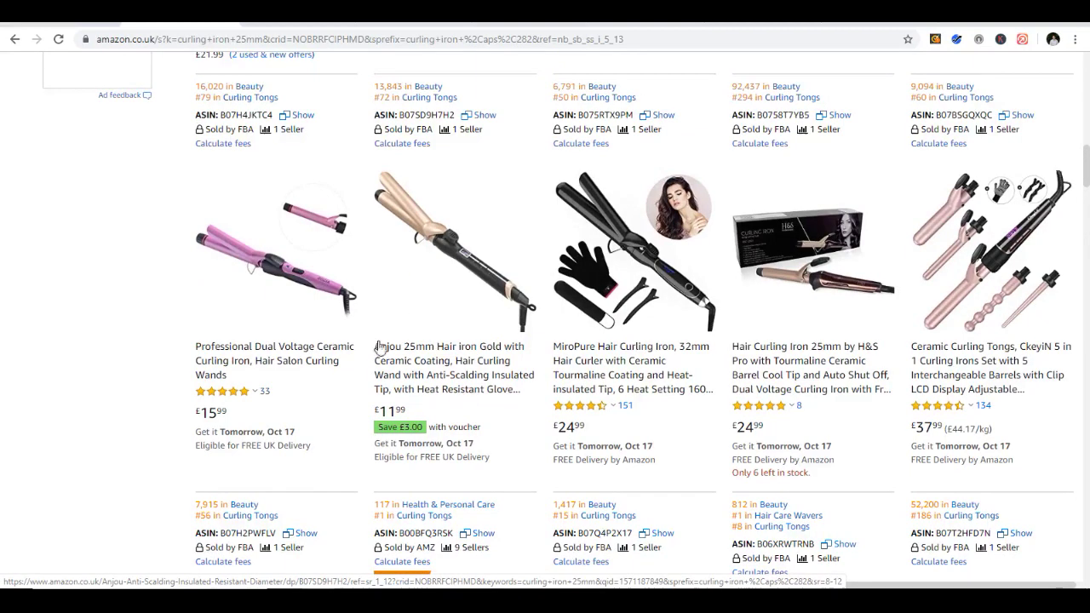
scroll(531, 232, down, 2)
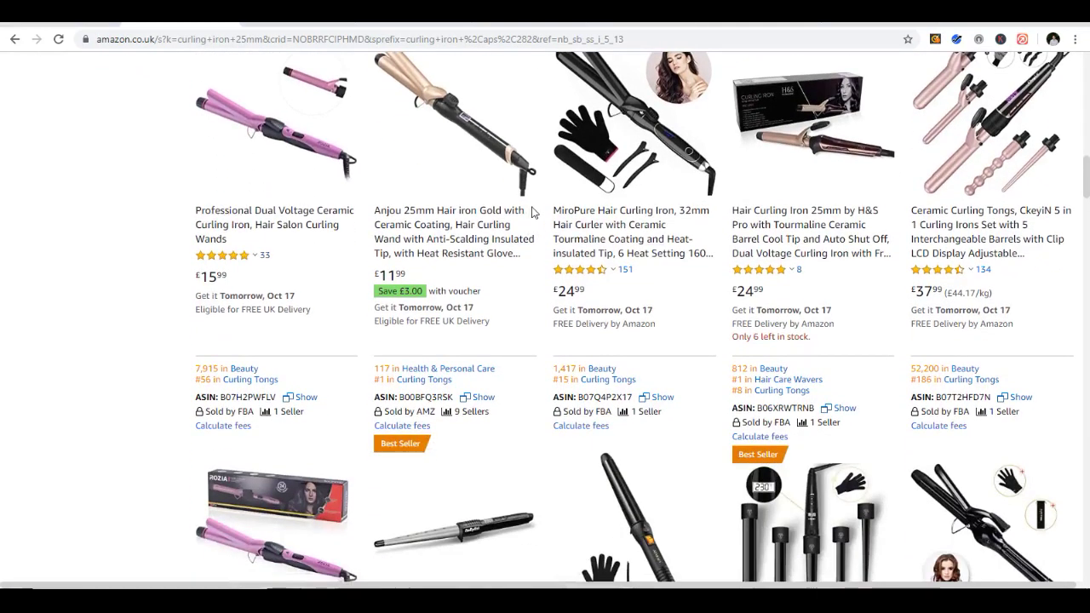
scroll(534, 213, up, 2)
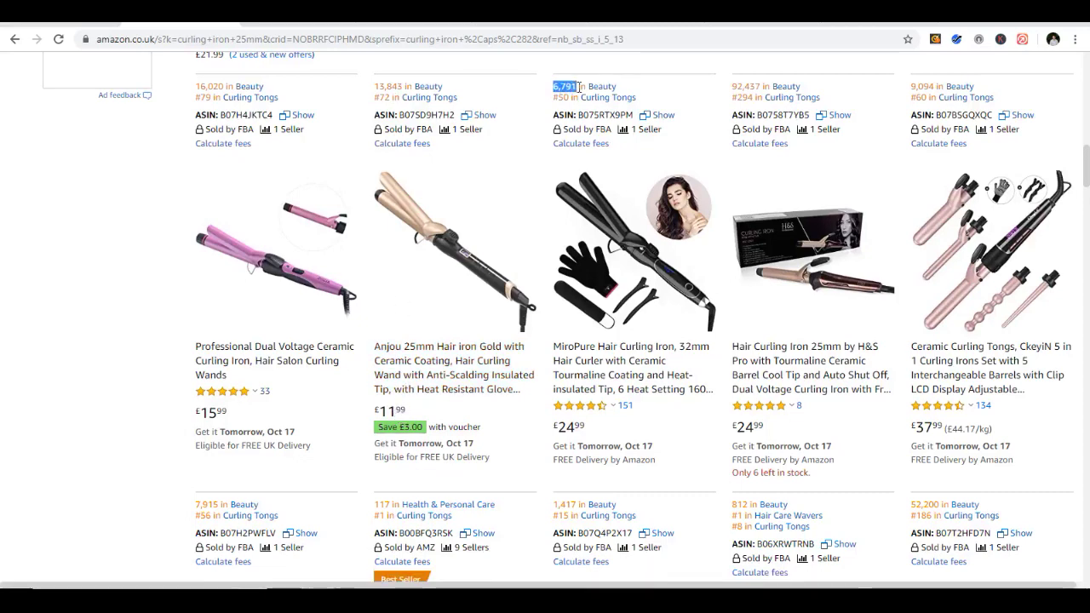
drag(375, 86, 402, 86)
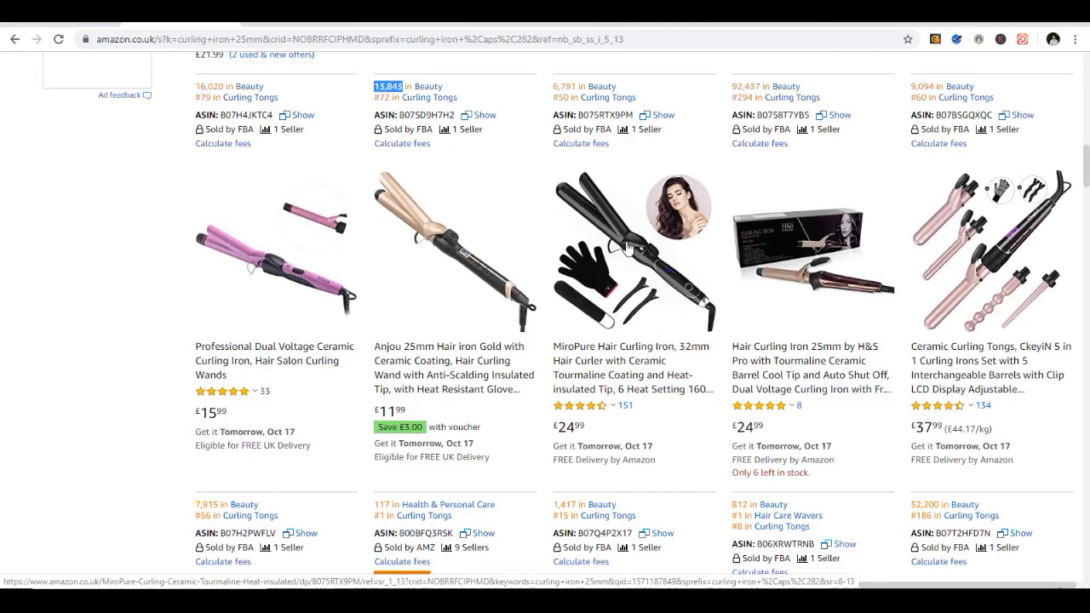
click(695, 65)
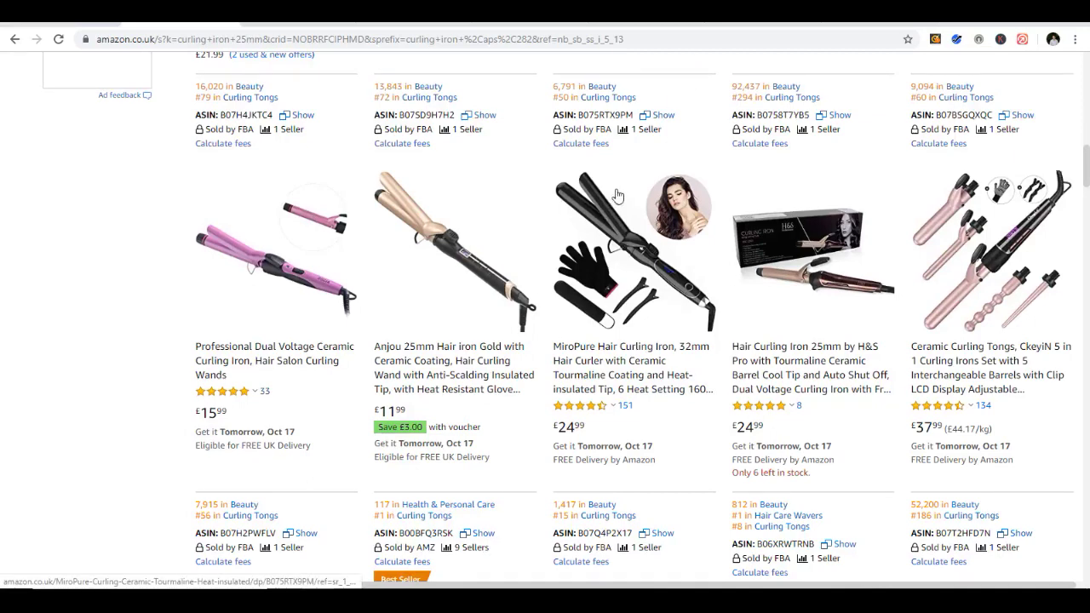
drag(552, 86, 619, 88)
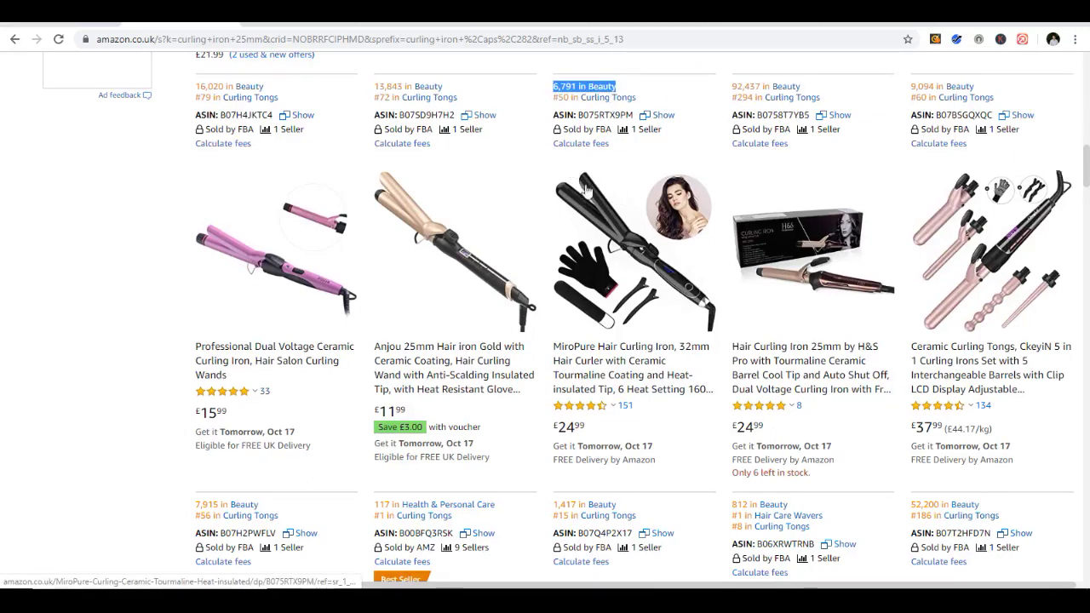
click(512, 72)
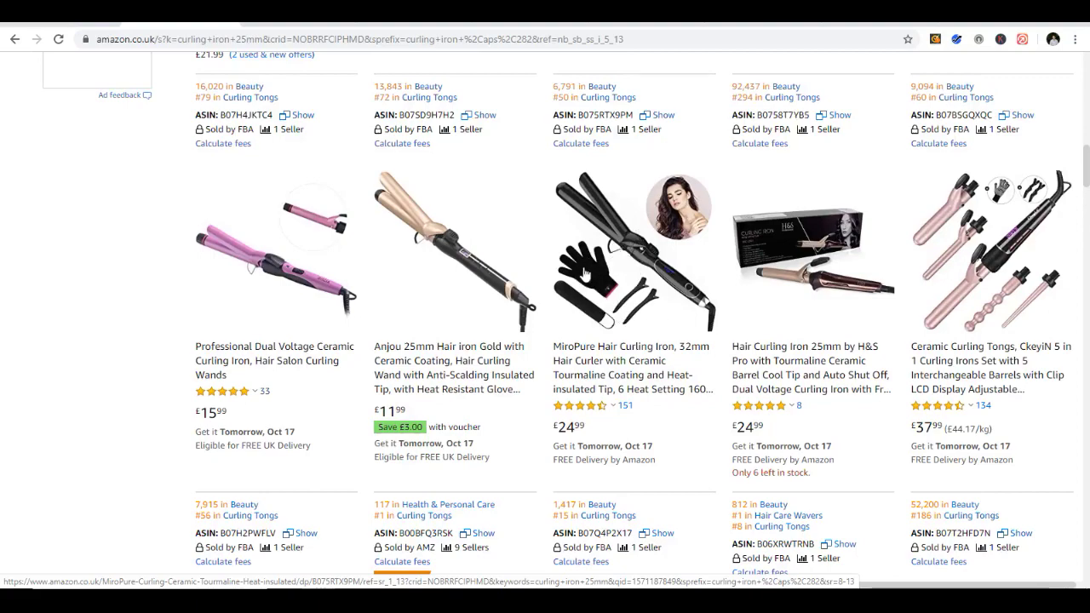
Step: Scroll down through more curling iron 25mm result rows and back up again
scroll(586, 273, down, 5)
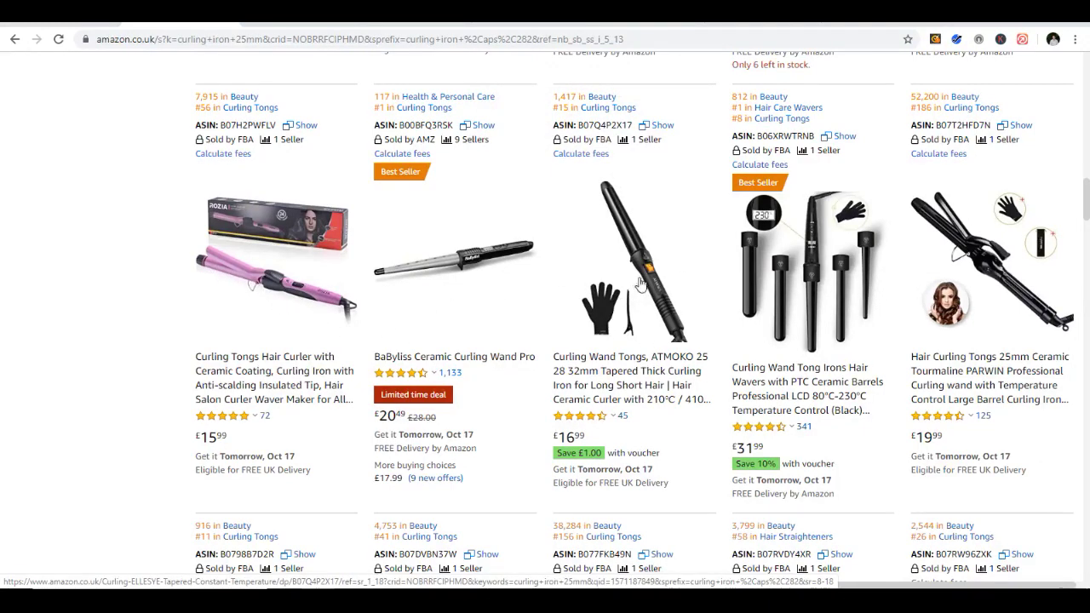
scroll(641, 284, up, 5)
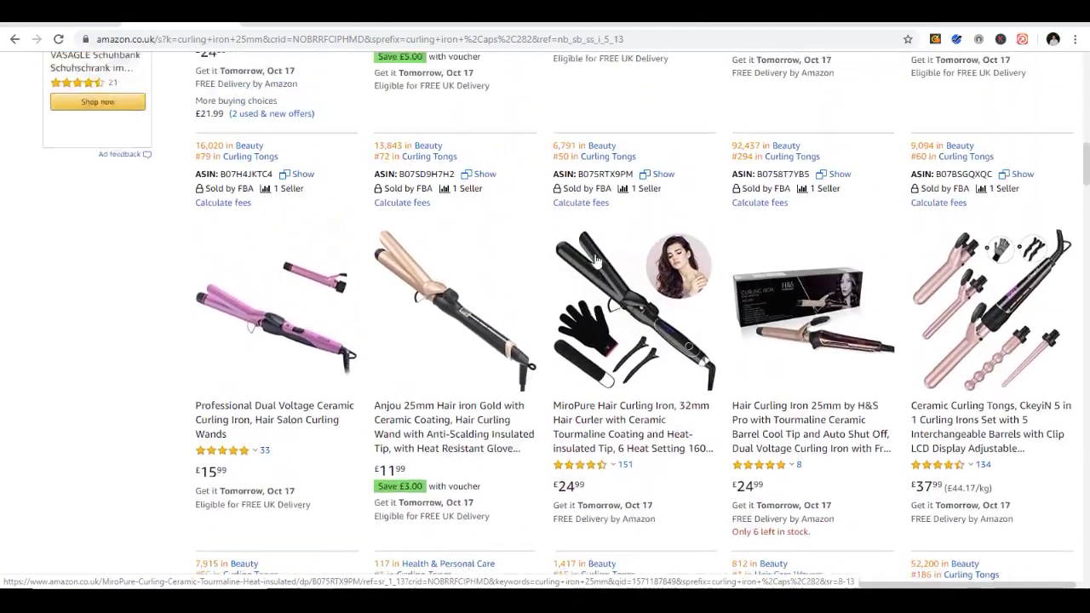
scroll(645, 282, up, 3)
scroll(673, 272, down, 3)
scroll(652, 269, down, 9)
scroll(657, 260, down, 3)
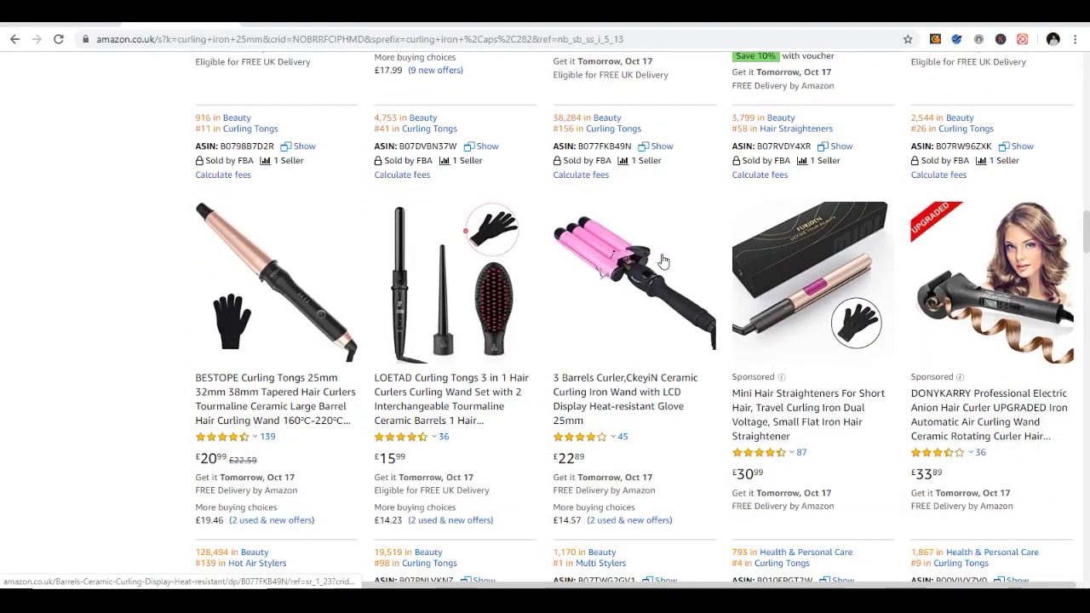
scroll(294, 305, down, 3)
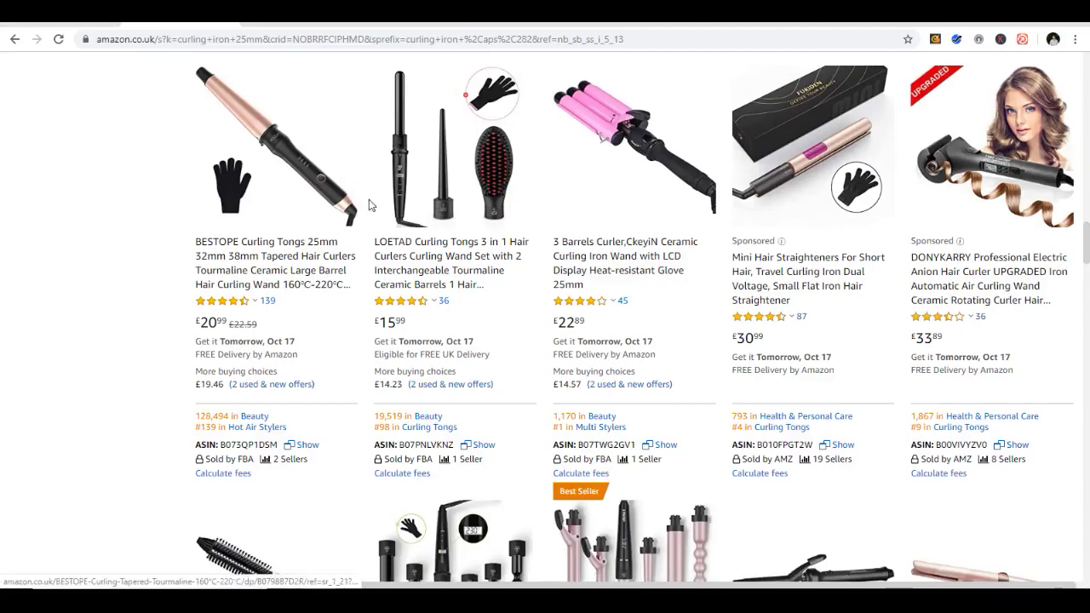
scroll(304, 196, up, 2)
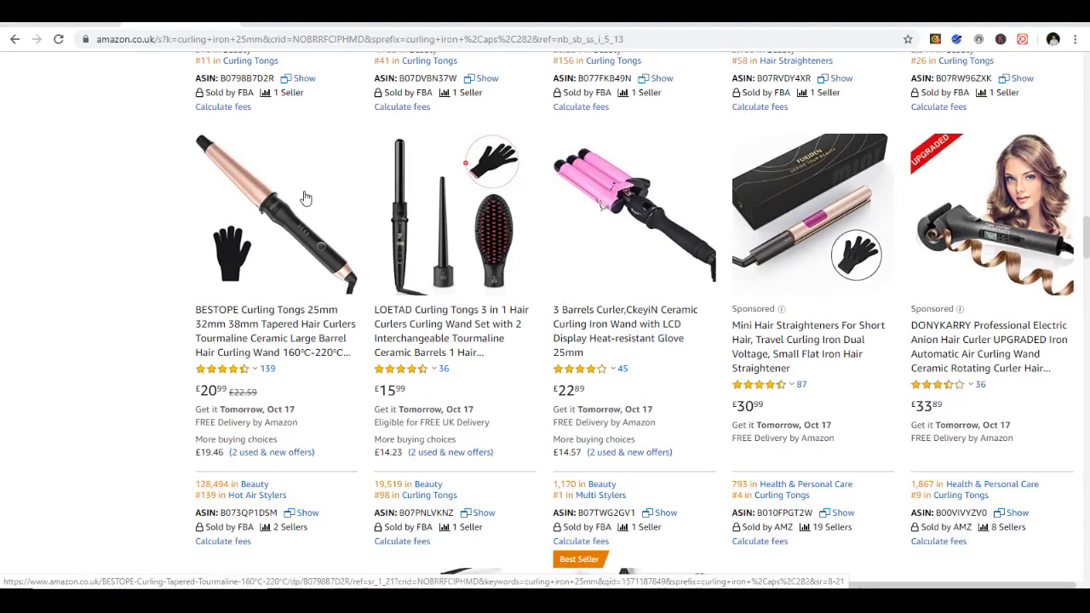
scroll(511, 289, up, 13)
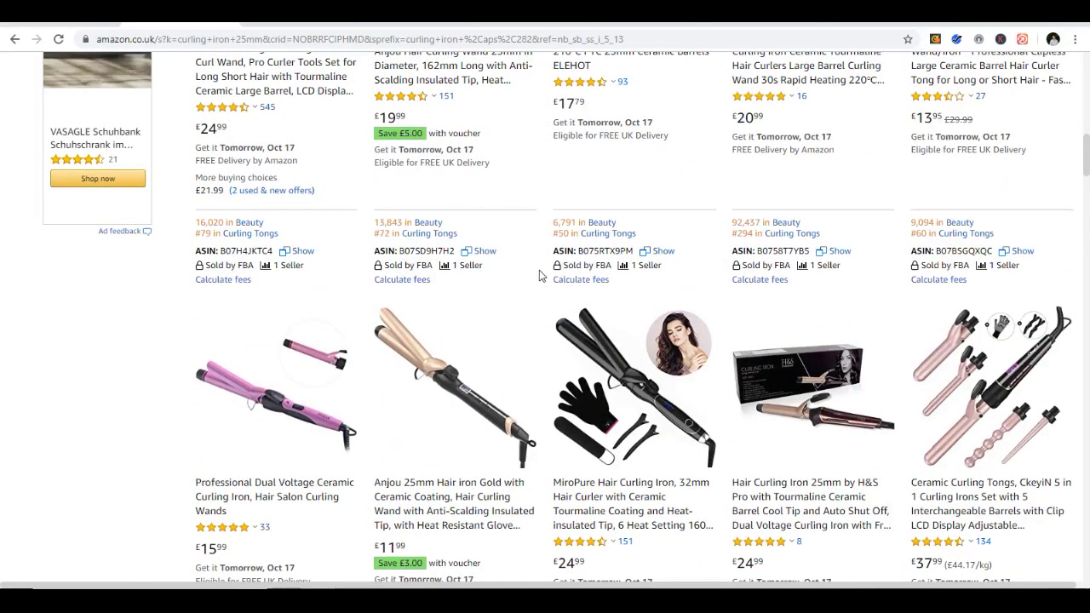
scroll(546, 268, up, 5)
scroll(548, 265, up, 3)
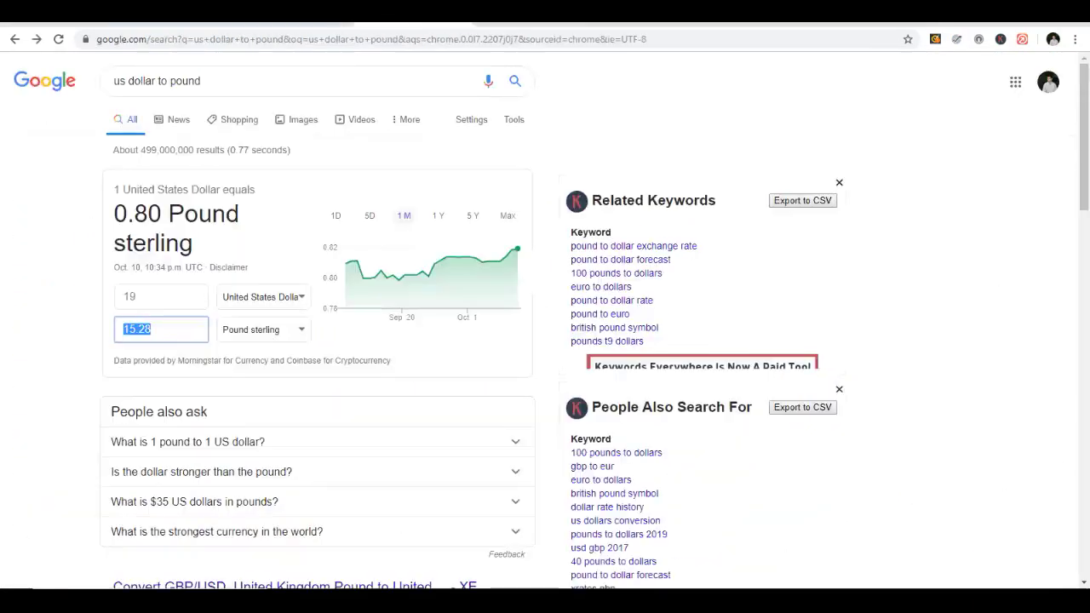
Step: Compare the Sourced Universe listing with the 15.28 pound conversion, then return to the 168 Amazon results
click(194, 328)
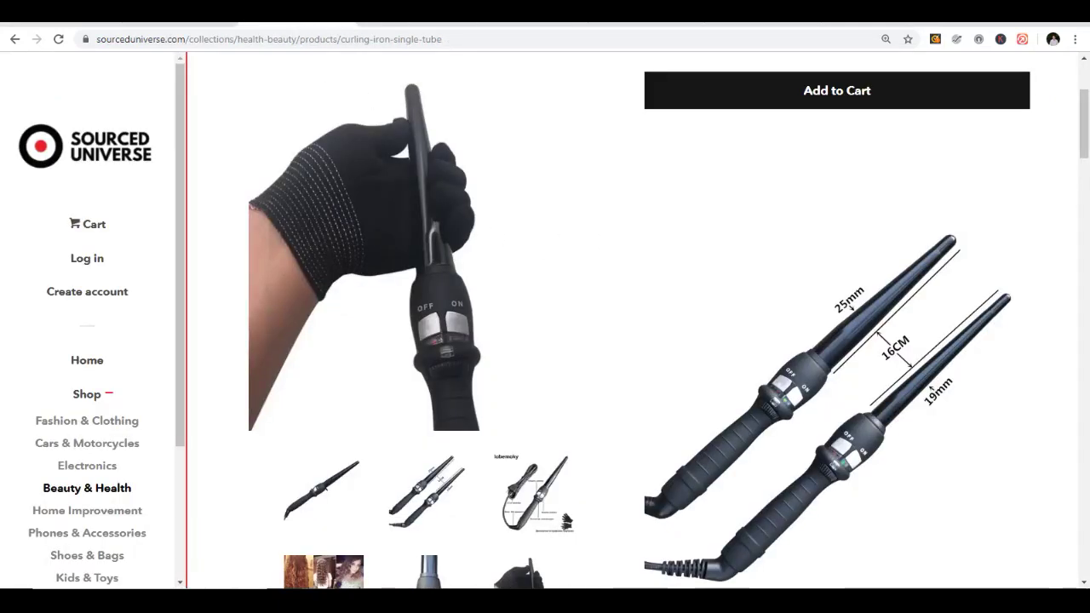
click(459, 11)
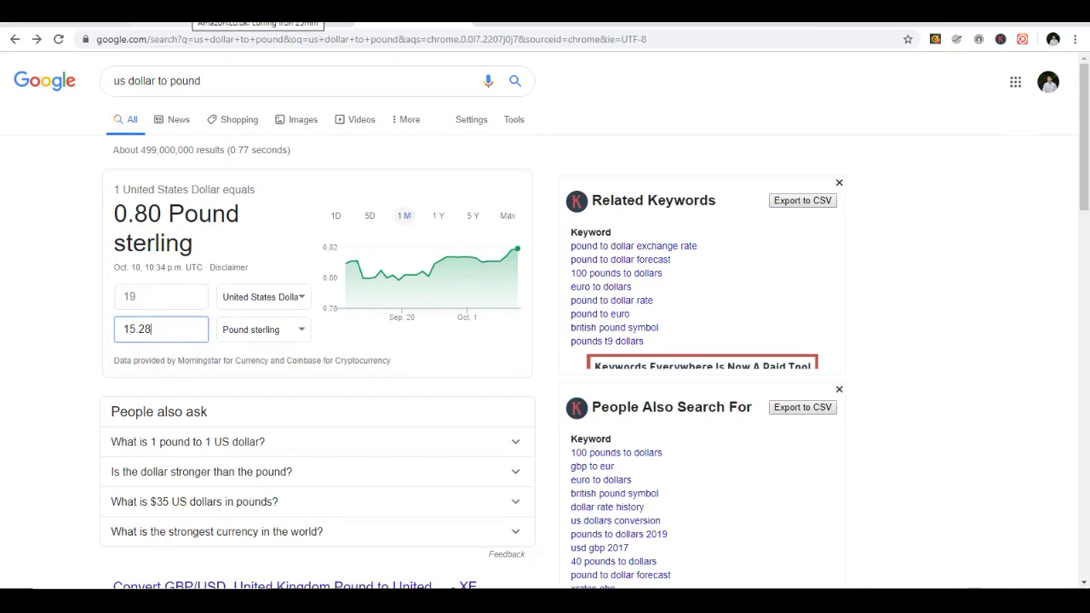
click(255, 11)
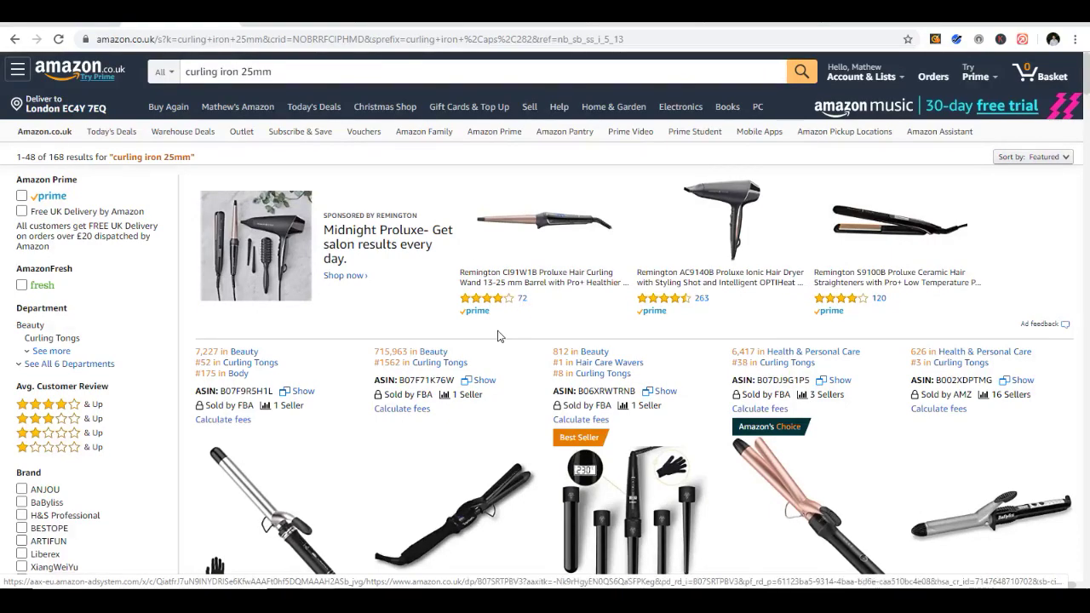
scroll(501, 331, down, 2)
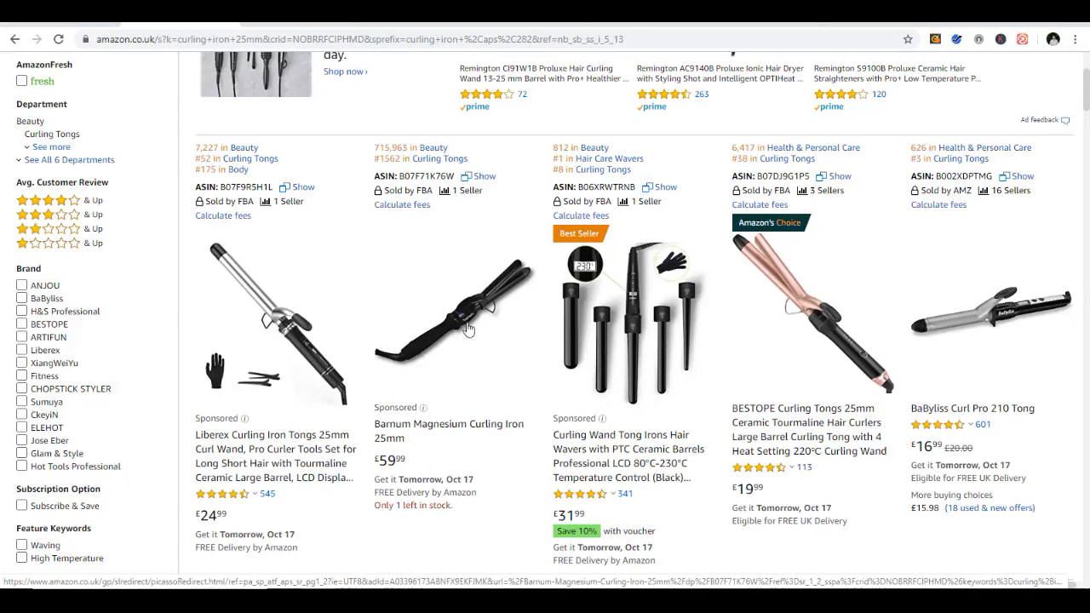
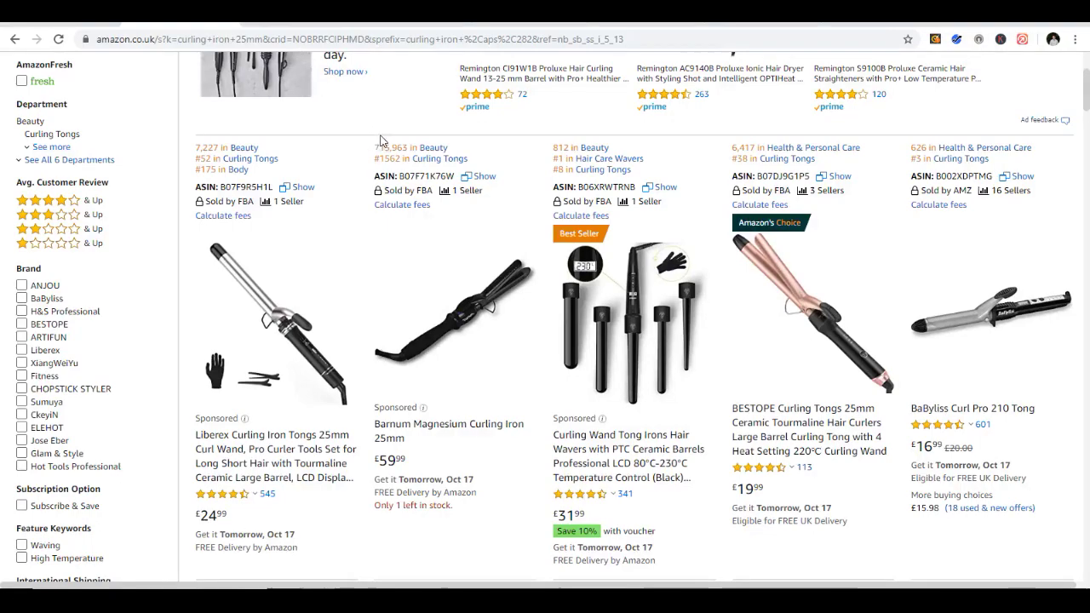
Step: Scroll to the top of the 'curling iron 25mm' results and bring up the Sourced Universe product page
scroll(433, 349, up, 4)
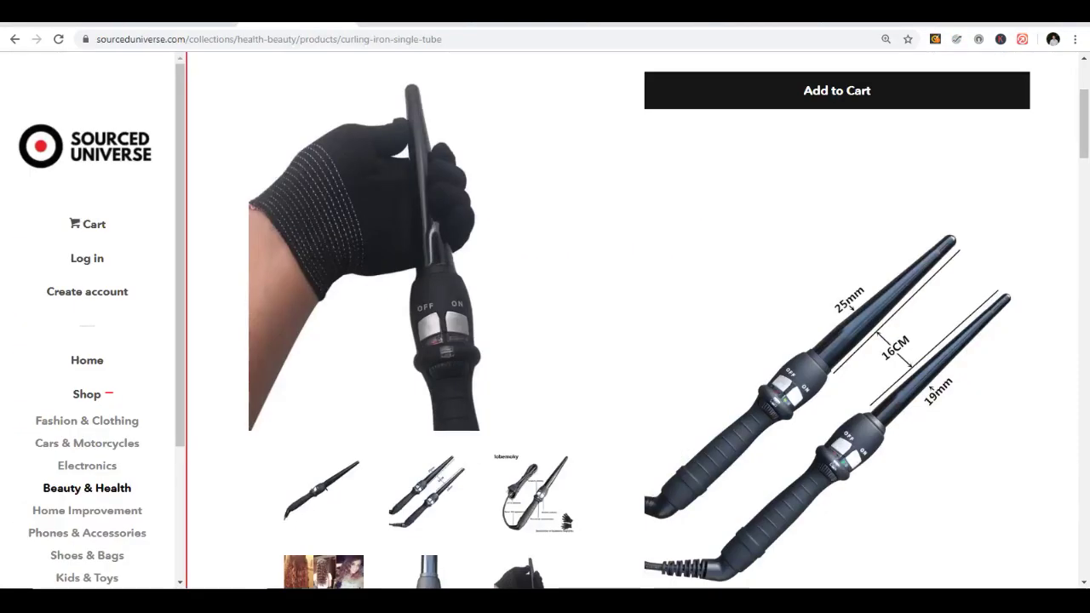
scroll(664, 352, up, 3)
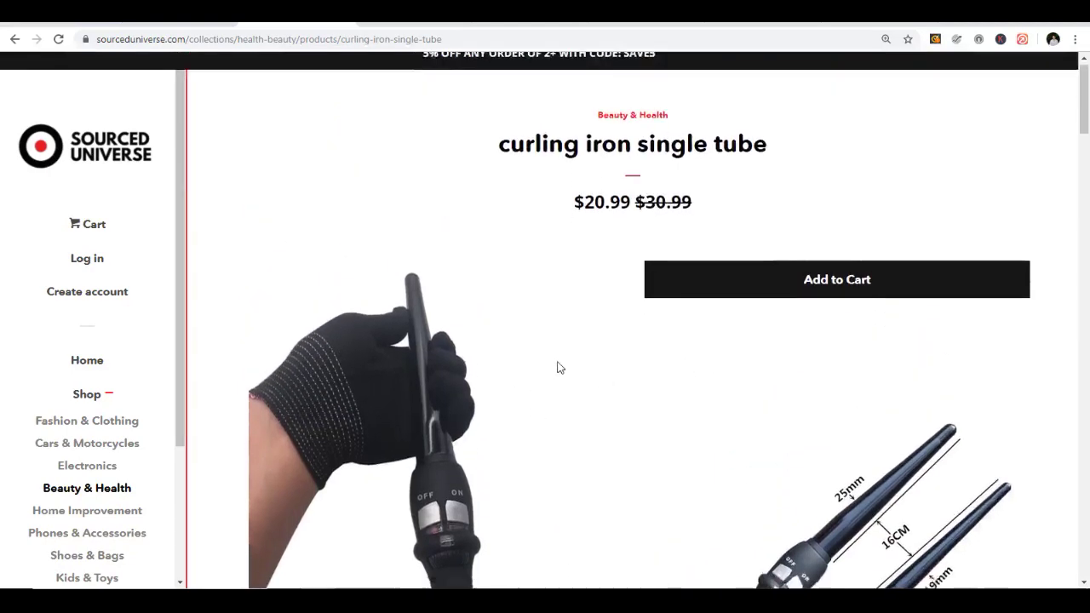
Step: Compare the single iron, glove and two-irons photos, settling on the single iron as main image
scroll(443, 409, down, 3)
click(324, 450)
scroll(443, 406, up, 2)
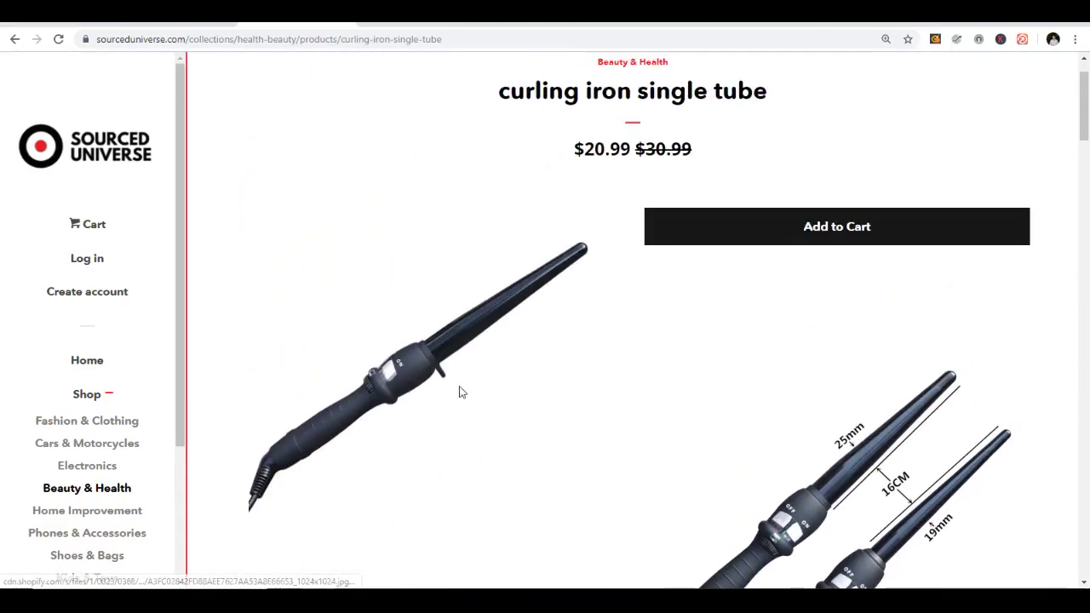
scroll(434, 400, down, 3)
click(521, 450)
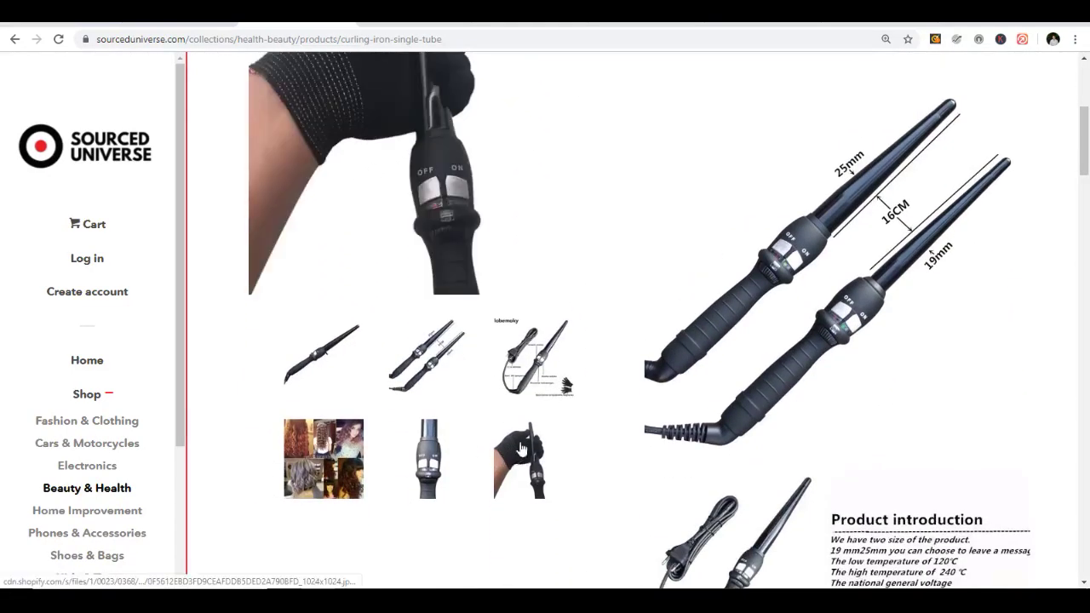
scroll(523, 444, up, 1)
click(424, 434)
scroll(484, 365, up, 2)
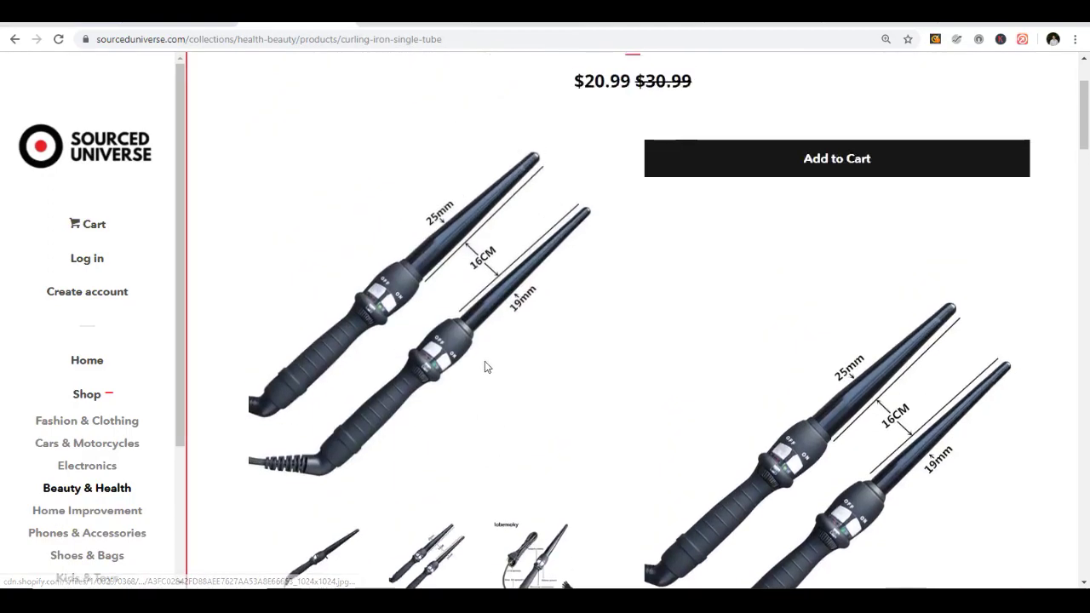
scroll(366, 473, down, 3)
click(341, 358)
Step: Zoom the page to 175% on the single-iron photo, capture the screen and switch to Paint
scroll(416, 282, up, 2)
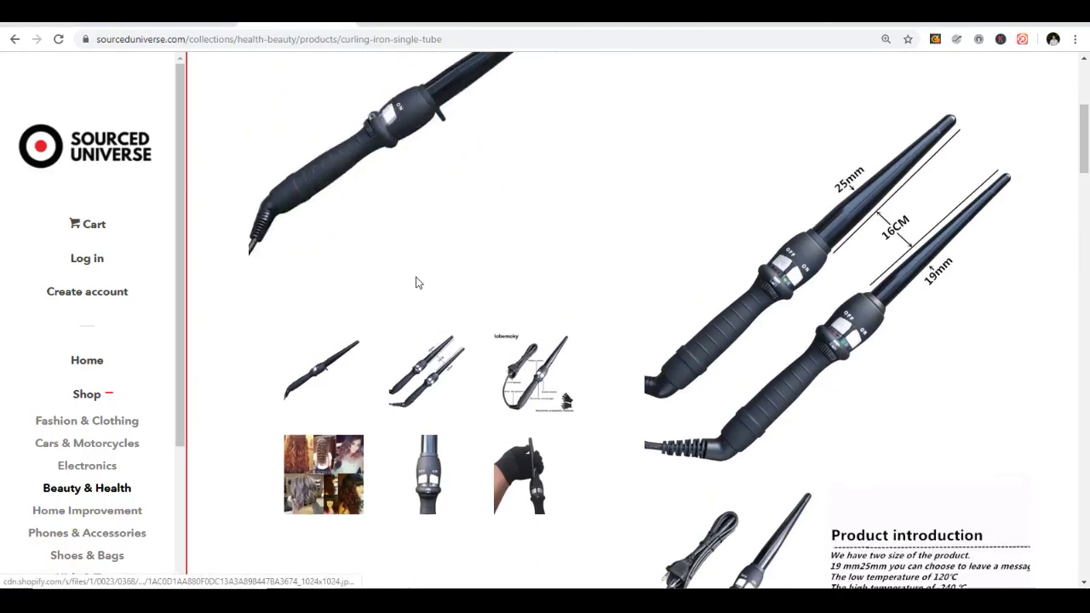
scroll(416, 282, down, 10)
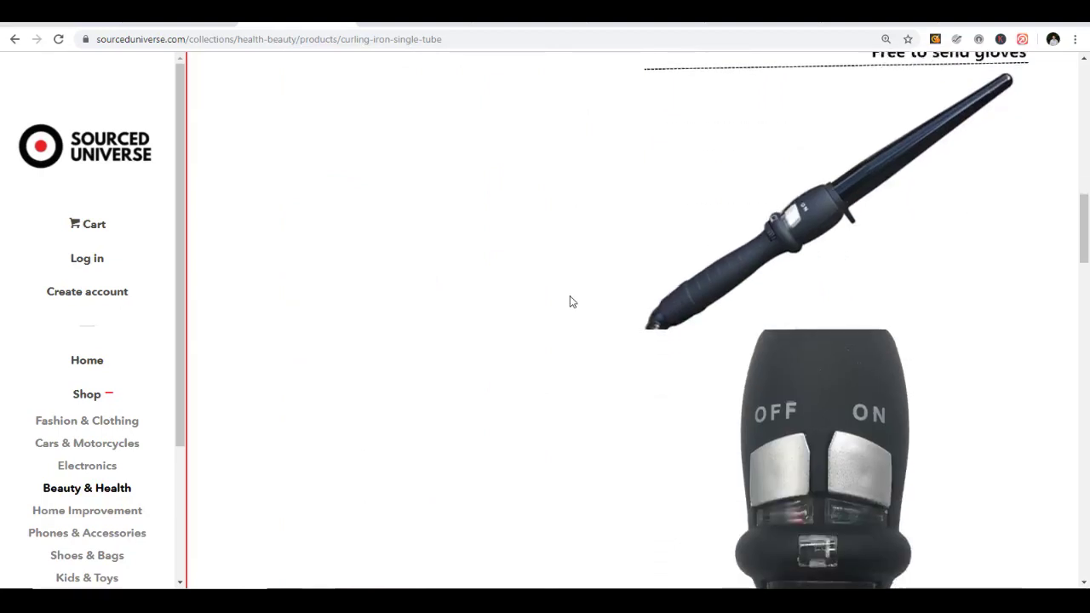
scroll(553, 306, down, 4)
scroll(575, 296, up, 5)
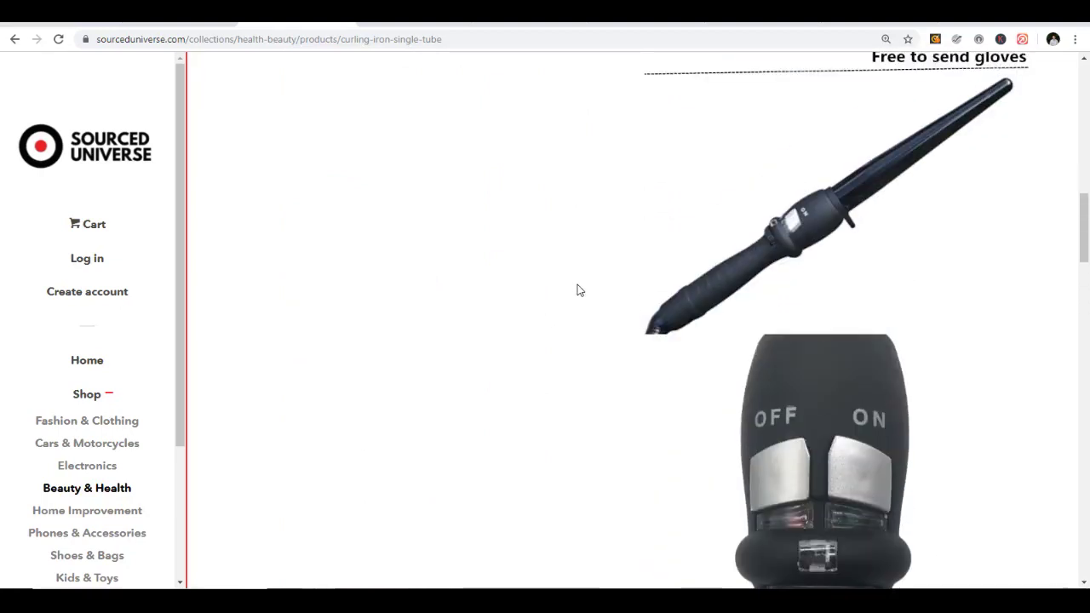
scroll(579, 291, down, 8)
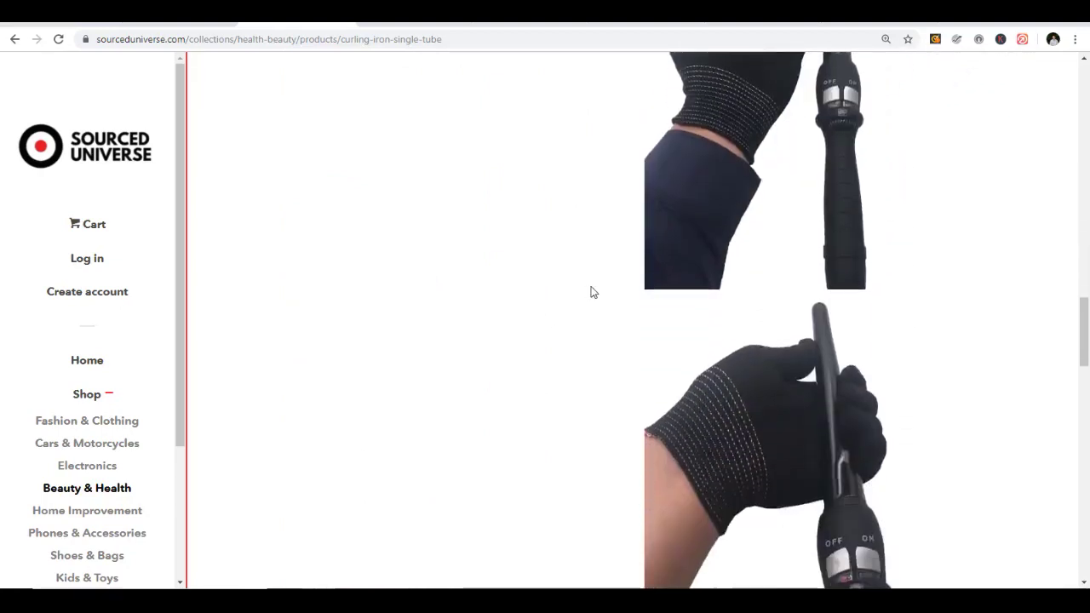
scroll(593, 291, down, 5)
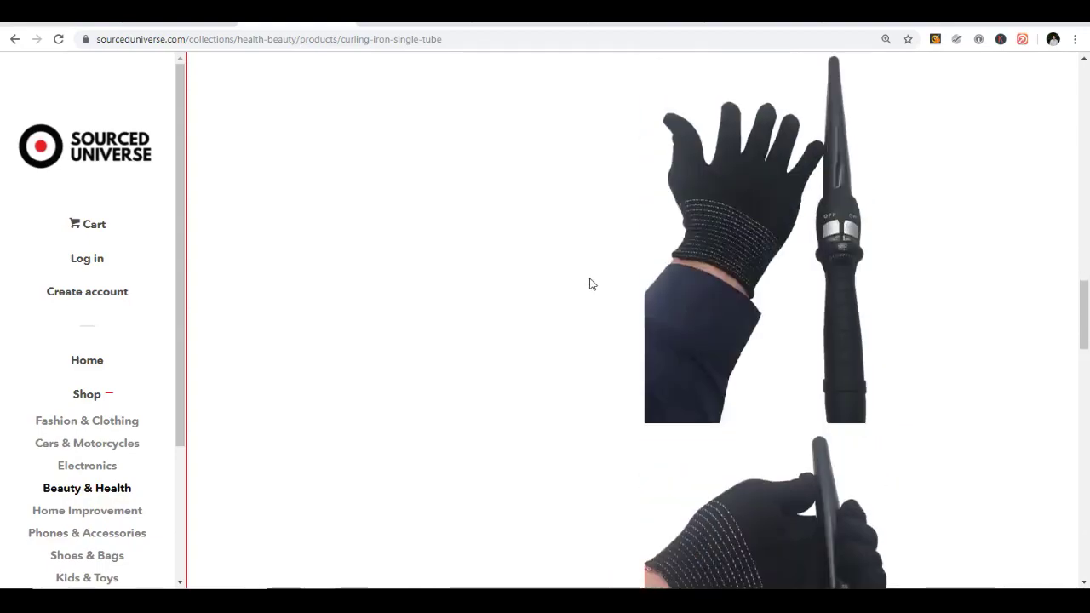
scroll(720, 312, down, 8)
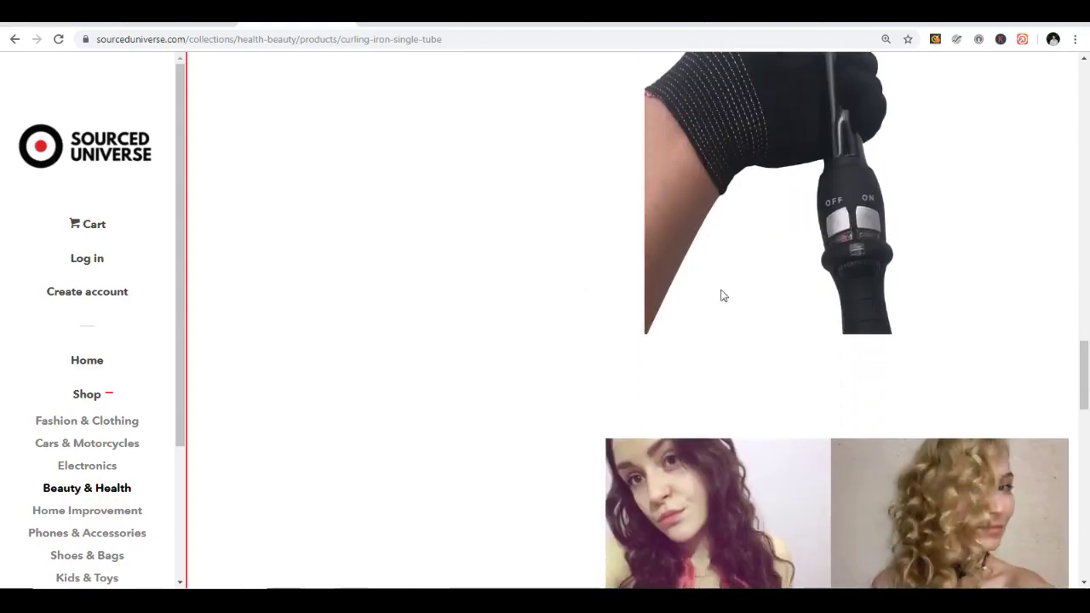
scroll(600, 317, up, 6)
scroll(606, 316, up, 5)
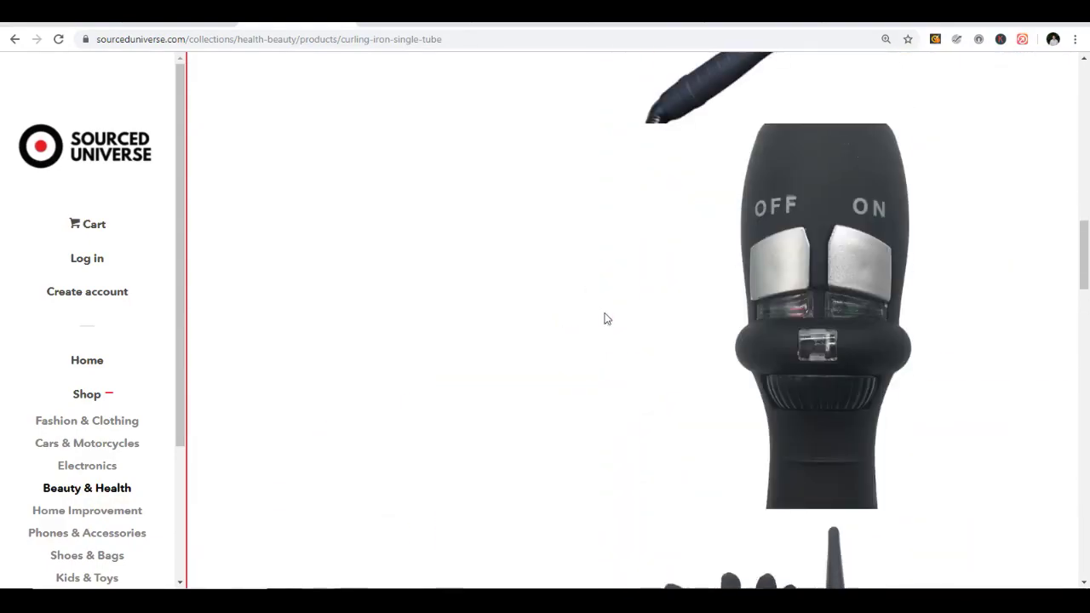
scroll(613, 320, down, 3)
scroll(684, 400, down, 1)
scroll(692, 292, up, 3)
scroll(697, 366, up, 5)
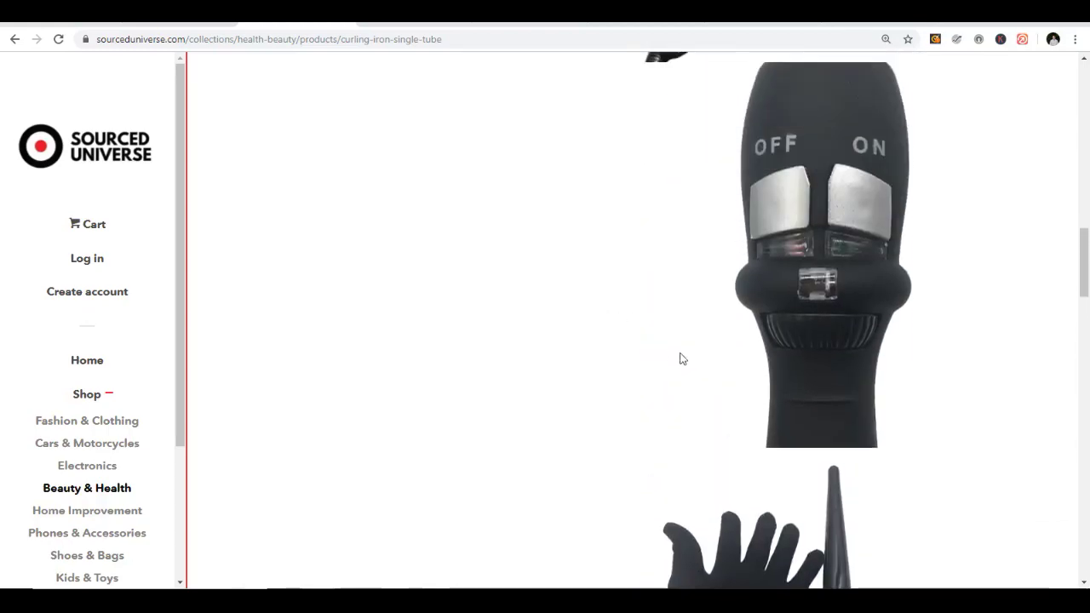
scroll(686, 402, down, 9)
scroll(715, 375, up, 10)
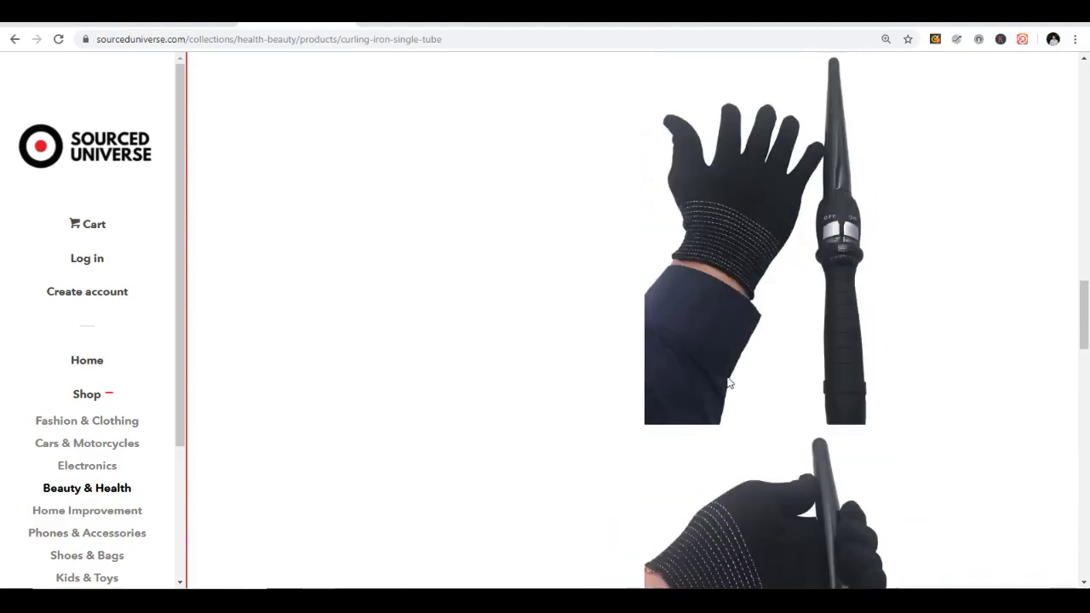
scroll(730, 399, up, 3)
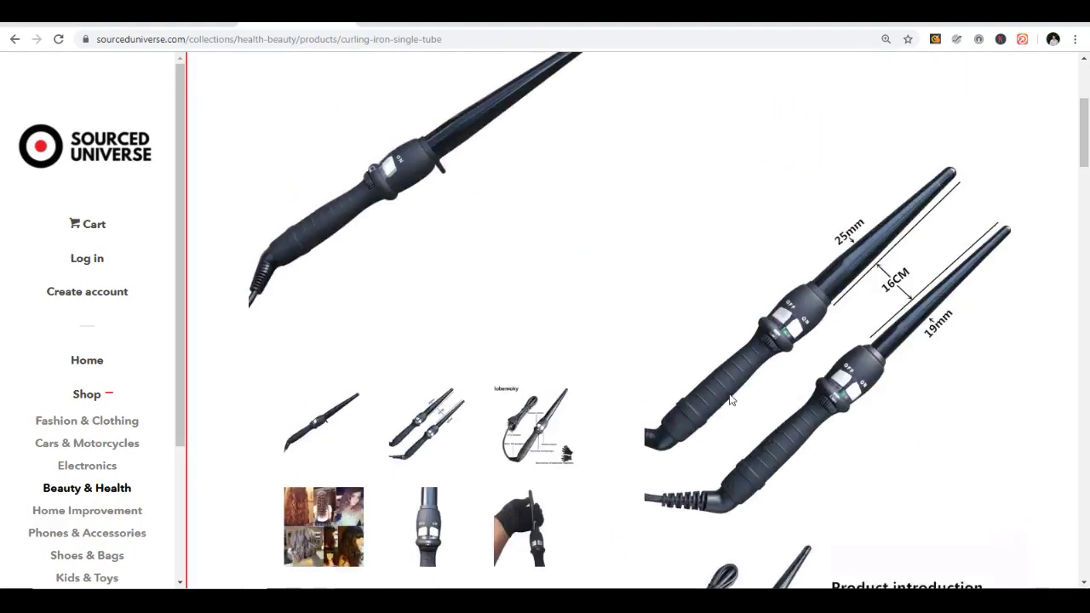
scroll(732, 404, down, 5)
scroll(730, 396, up, 5)
scroll(732, 396, down, 5)
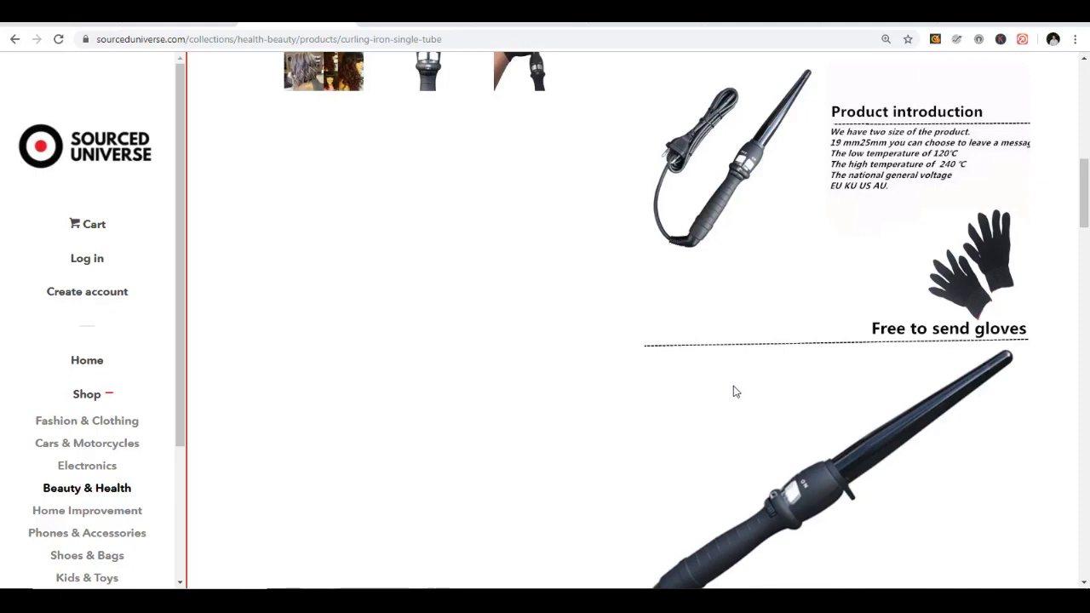
scroll(806, 292, up, 1)
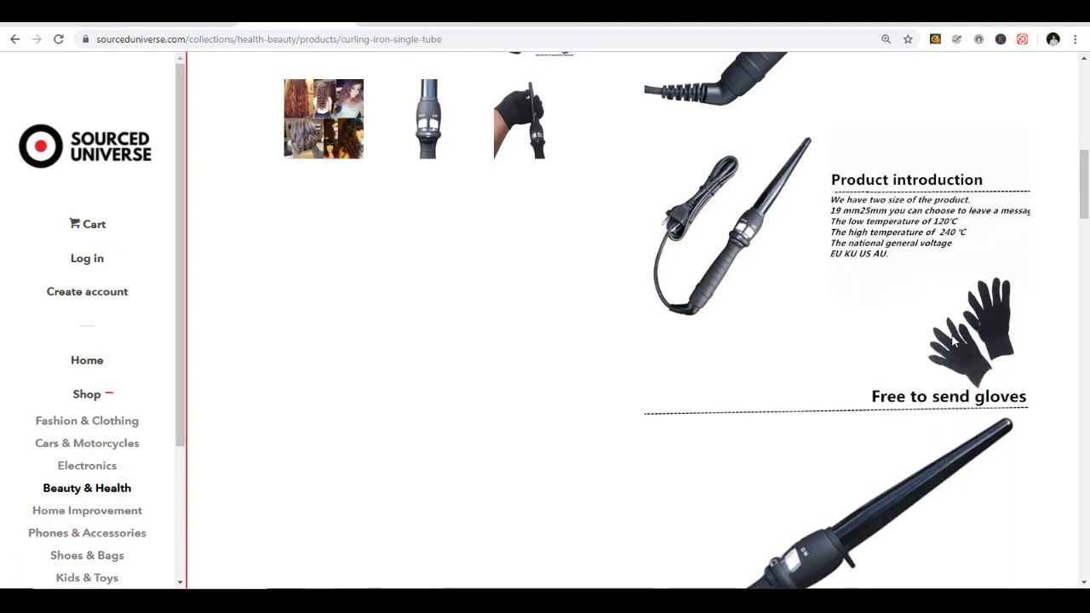
scroll(979, 353, down, 2)
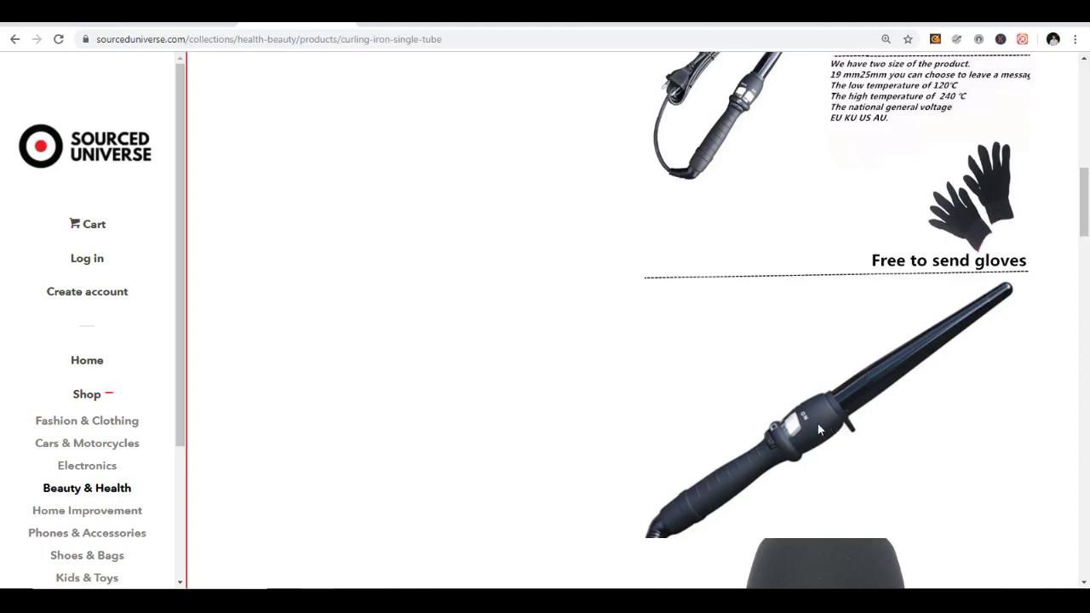
scroll(985, 212, up, 6)
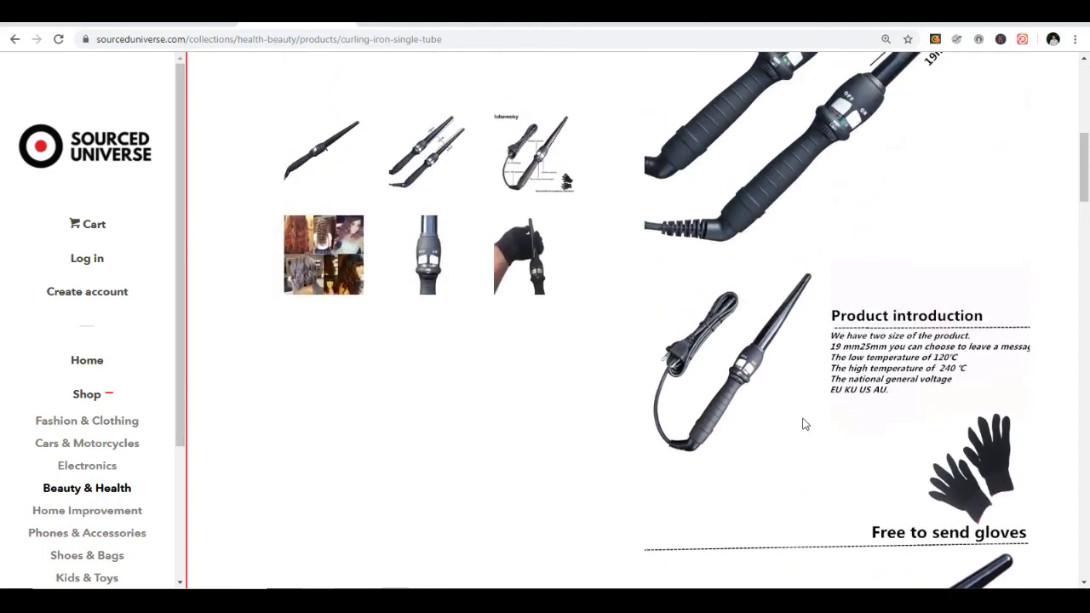
scroll(679, 484, up, 3)
scroll(574, 401, down, 2)
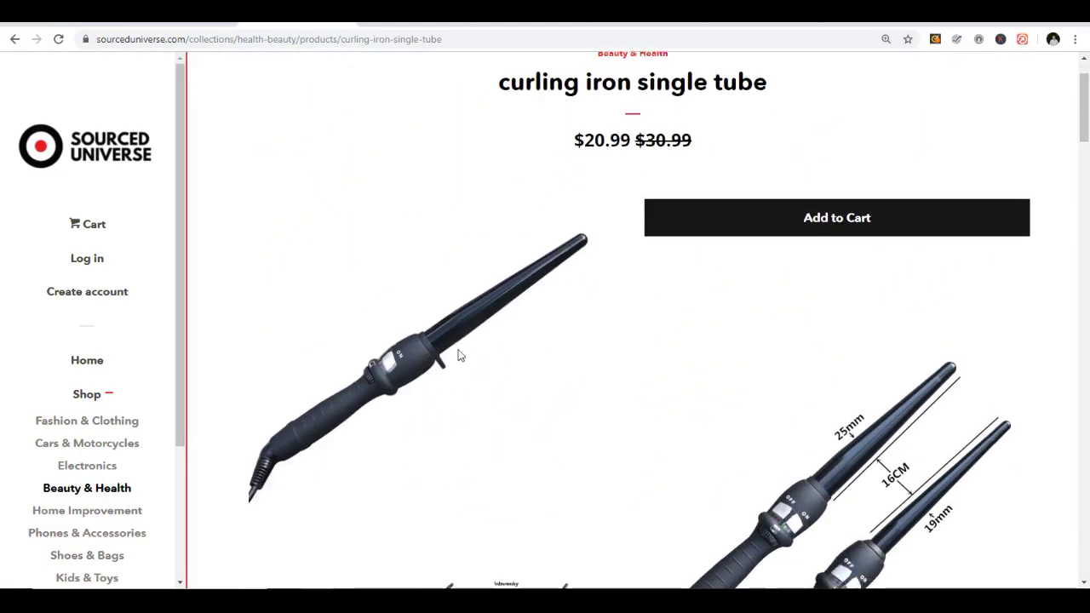
key(ctrl+plus)
key(ctrl+plus)
key(ctrl+plus)
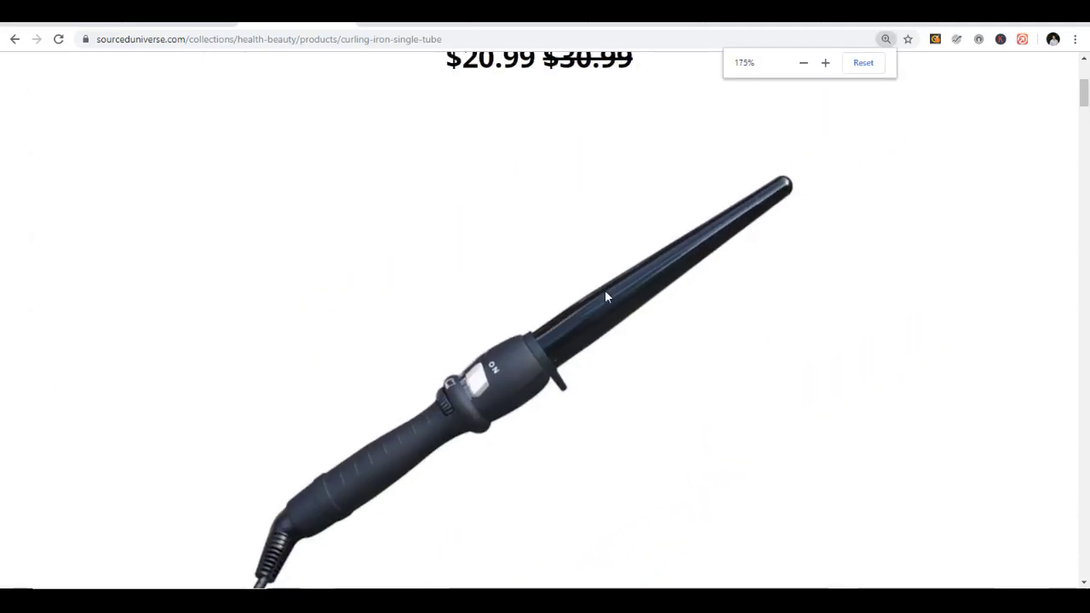
drag(1085, 92, 1087, 98)
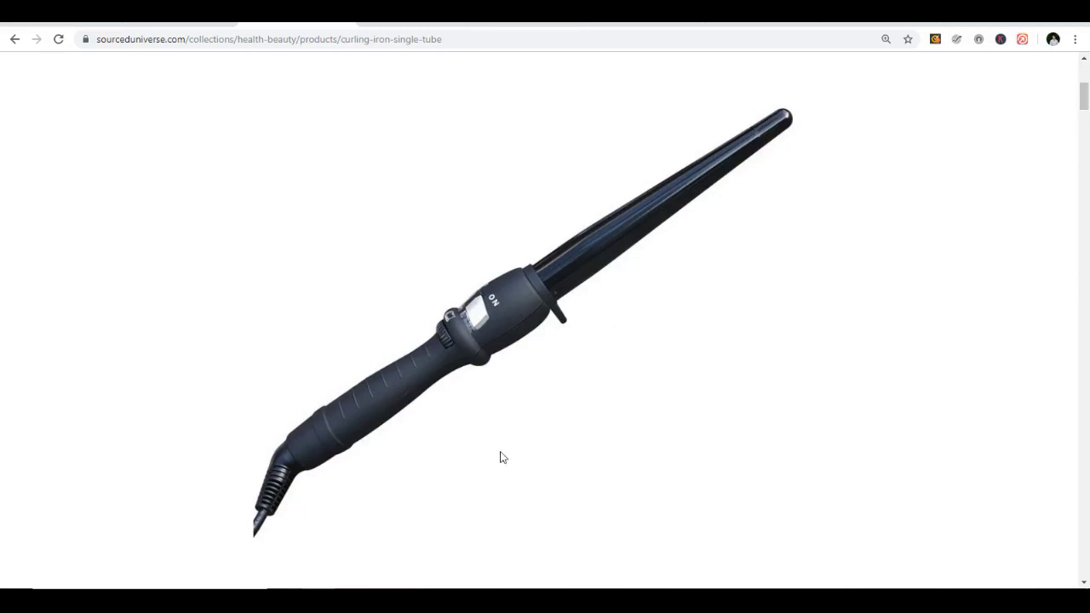
key(alt+Tab)
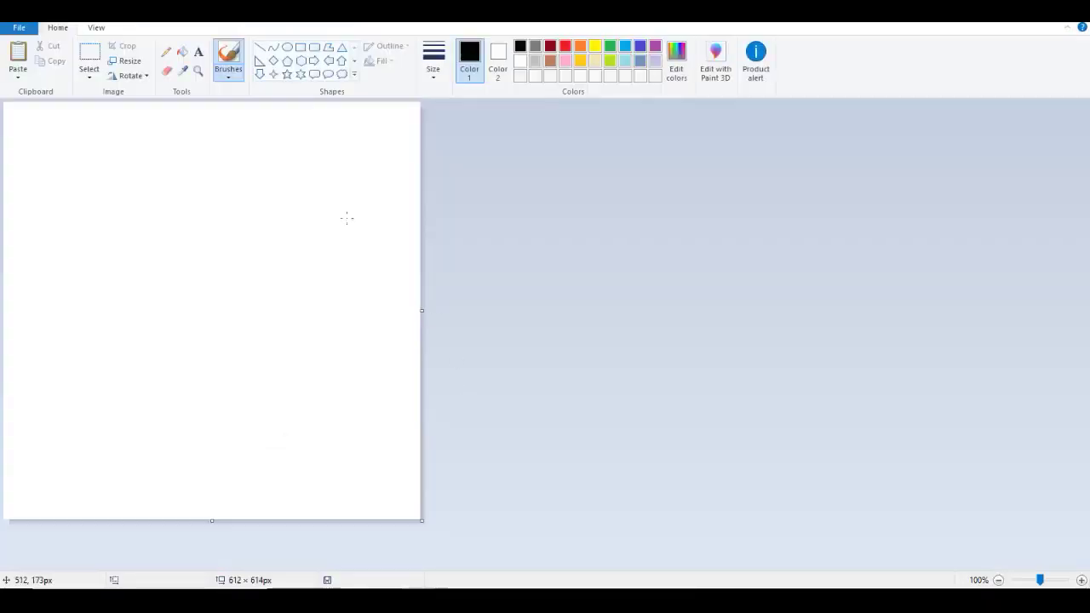
Step: Paste the capture into Paint and crop it to just the curling iron area
key(ctrl+v)
scroll(909, 149, down, 3)
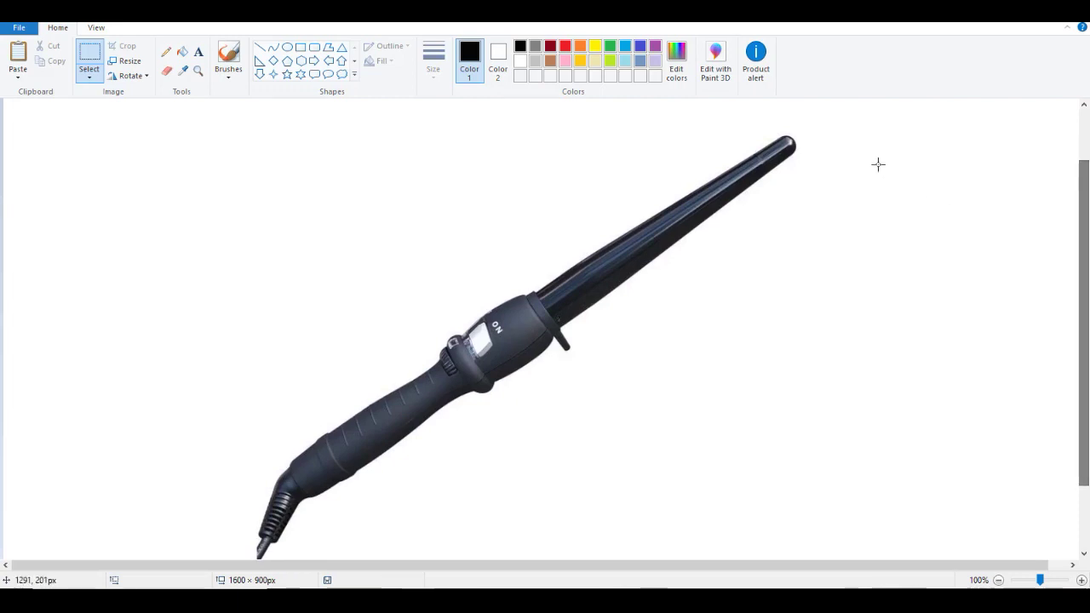
drag(4, 570, 250, 567)
click(127, 47)
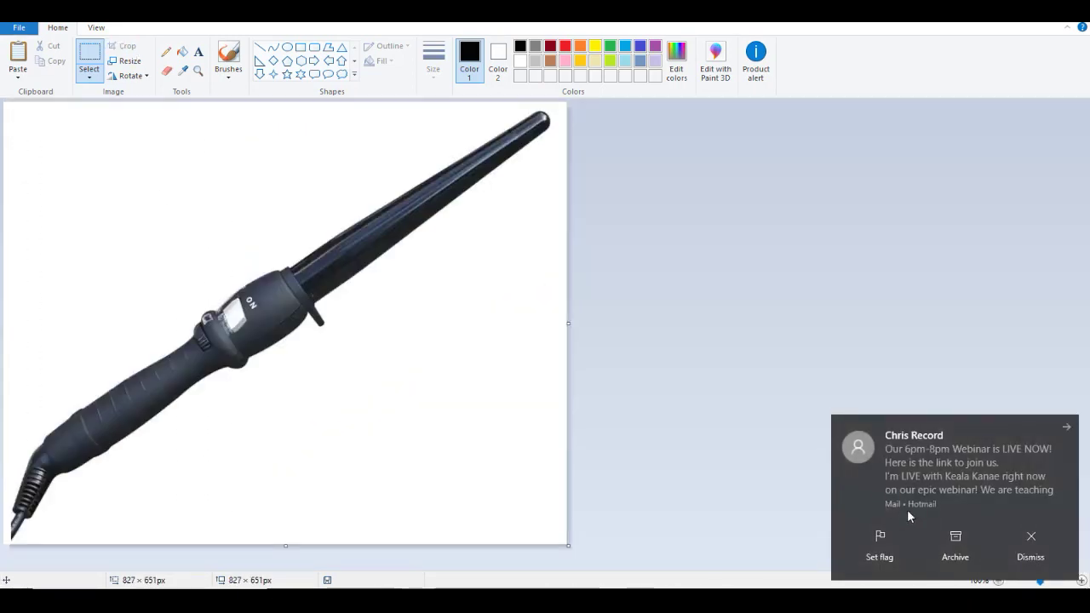
click(1031, 538)
Step: Enlarge the canvas wider and taller, to 1007 × 819px
drag(286, 546, 289, 569)
drag(568, 312, 688, 343)
drag(337, 567, 400, 533)
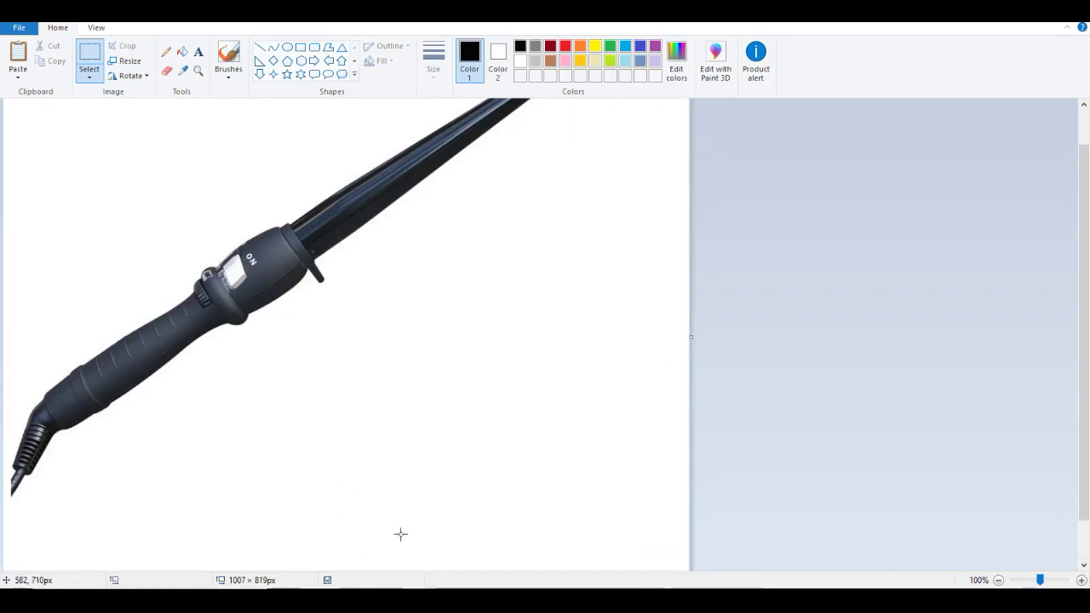
scroll(428, 457, up, 2)
scroll(426, 473, down, 2)
scroll(483, 460, up, 2)
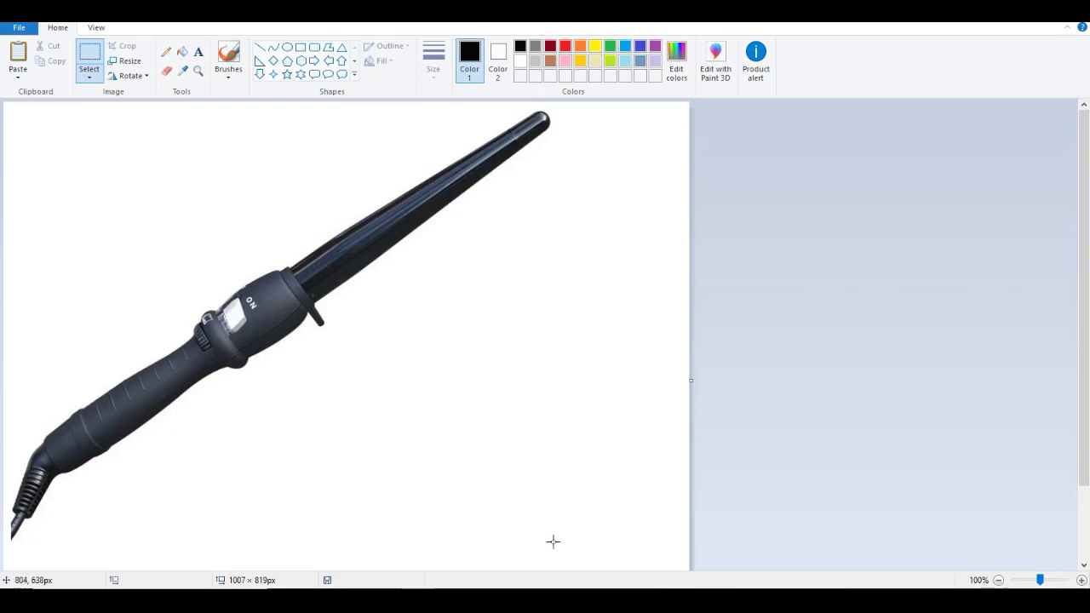
Step: Move the curling iron toward the canvas centre and start a second blank Paint window
drag(563, 563, 6, 30)
mouse_move(205, 336)
mouse_down()
mouse_move(272, 377)
mouse_move(259, 256)
mouse_move(276, 260)
mouse_move(286, 323)
mouse_up()
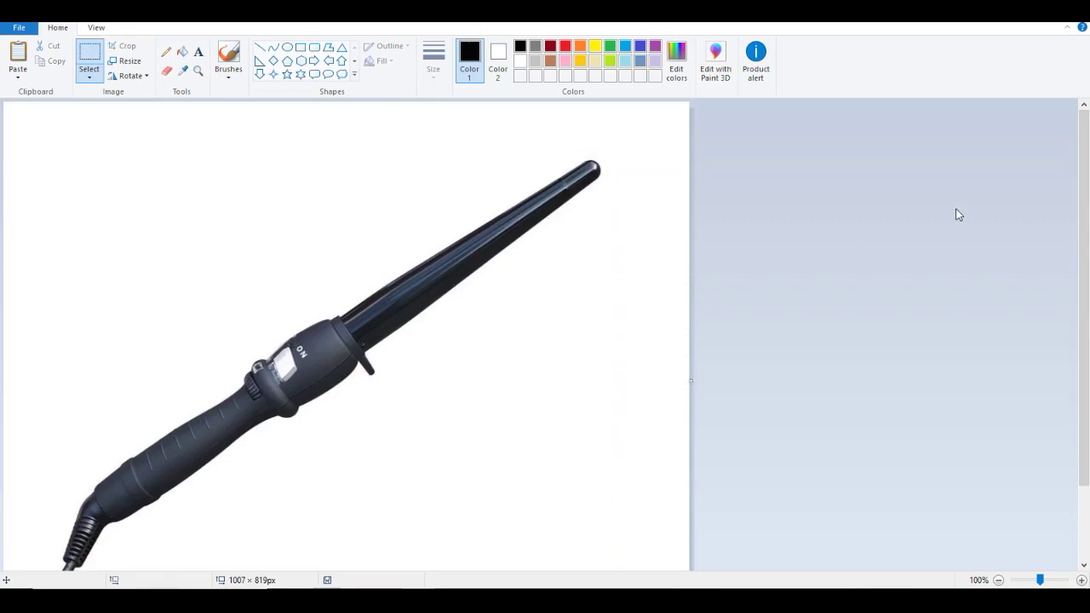
click(955, 215)
scroll(661, 341, down, 2)
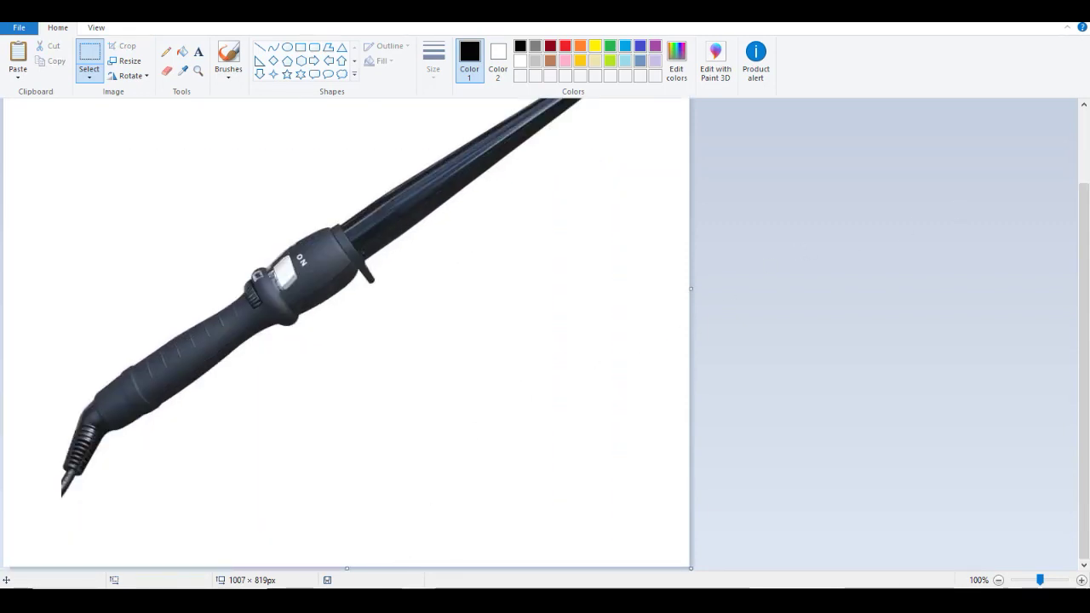
right_click(435, 600)
click(398, 531)
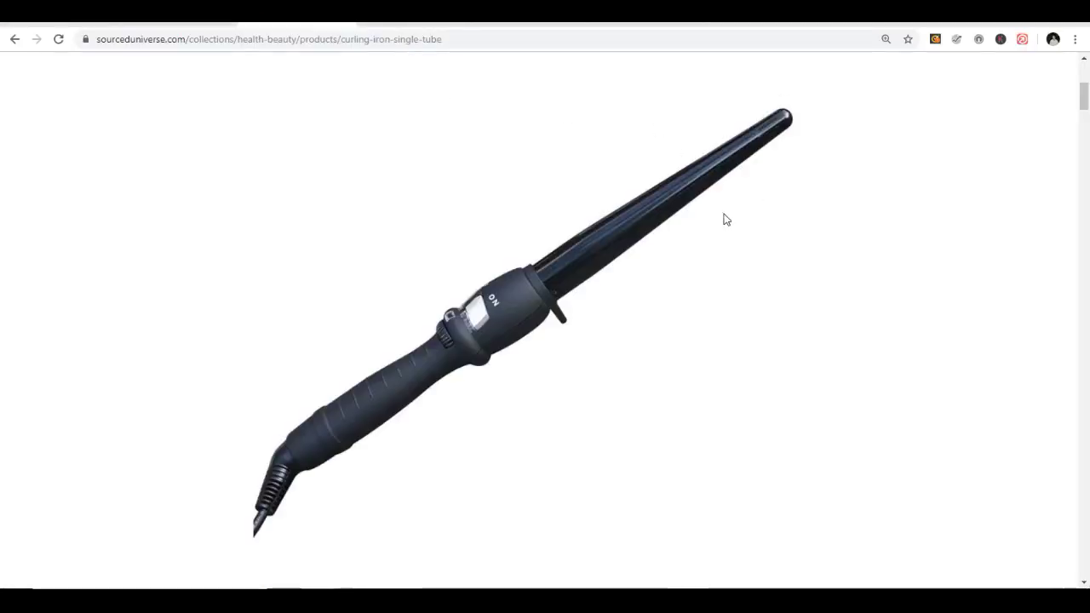
Step: Zoom the product page onto the free-gloves image and paste its 1600 × 900px capture into the blank Paint window
key(ctrl+minus)
key(ctrl+minus)
key(ctrl+minus)
scroll(914, 313, down, 2)
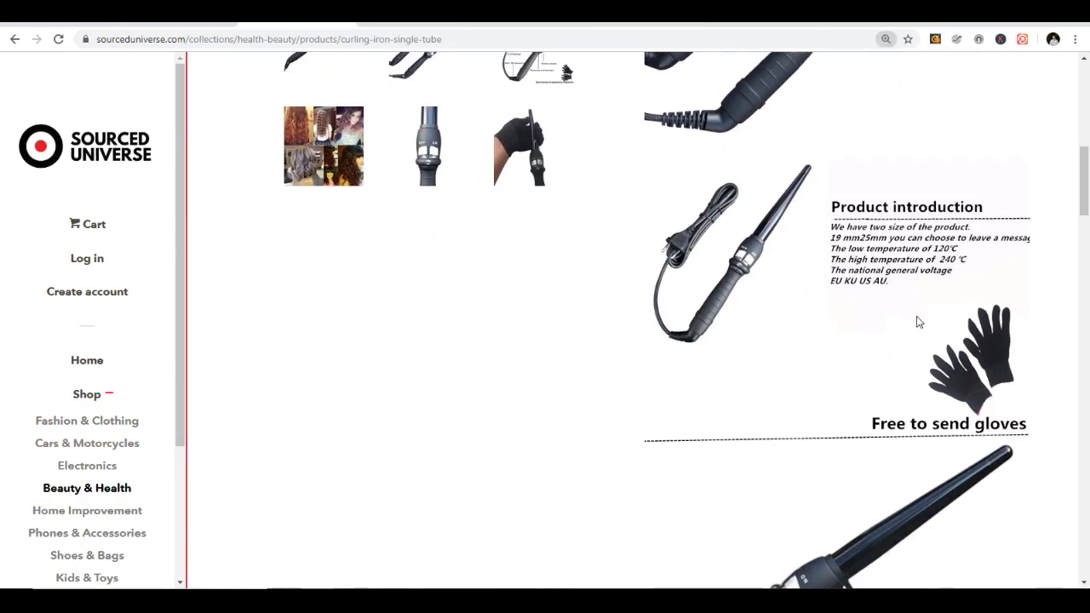
key(ctrl+plus)
key(ctrl+plus)
key(ctrl+plus)
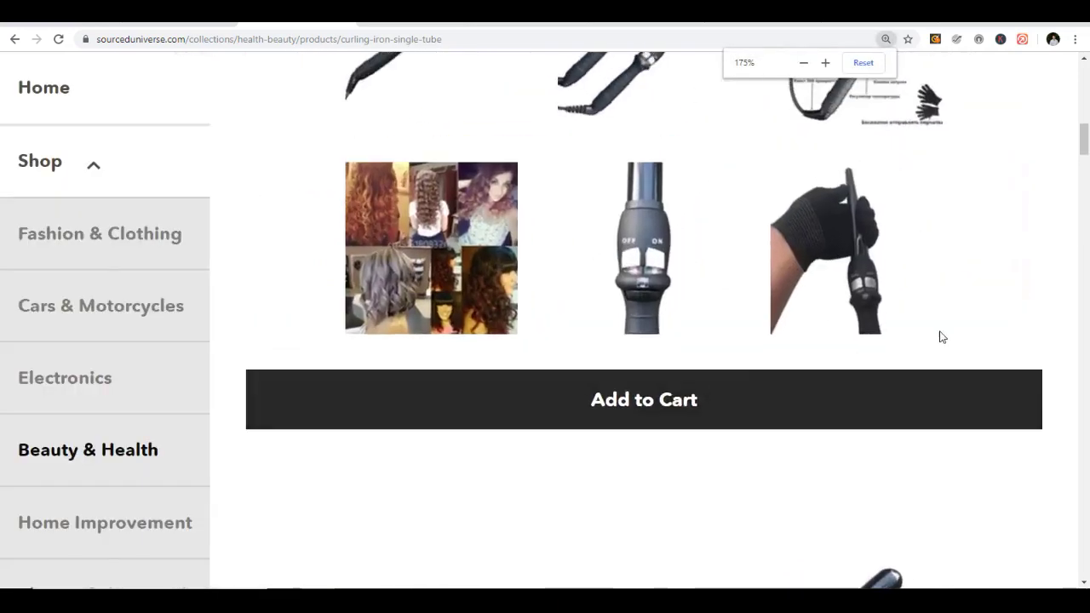
scroll(856, 298, down, 5)
scroll(859, 299, down, 6)
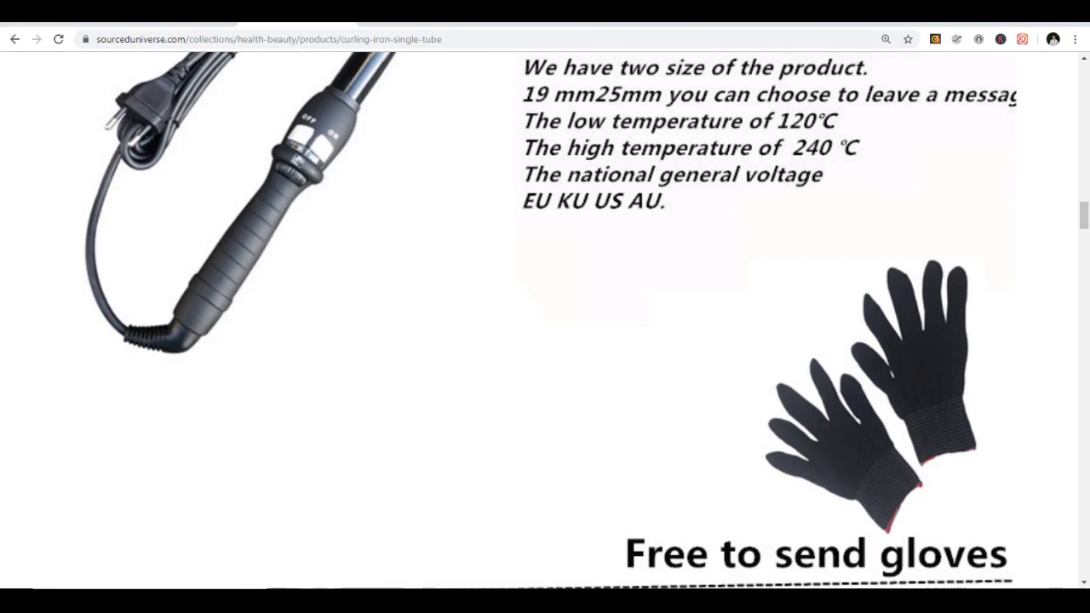
mouse_move(417, 600)
click(455, 570)
key(ctrl+v)
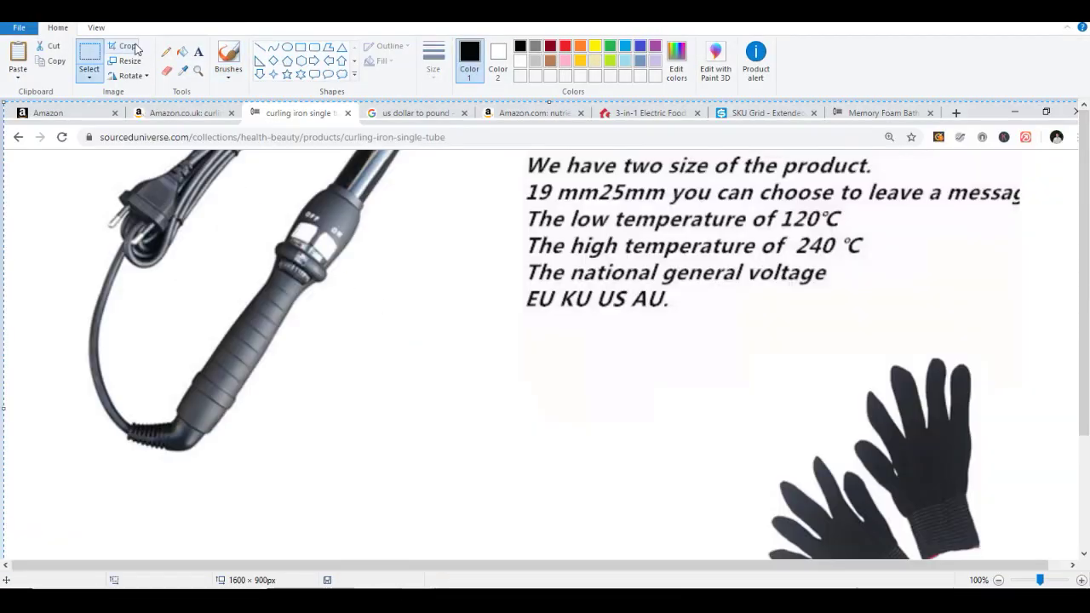
Step: Copy the gloves and paste them at the lower right beside the curling iron
scroll(767, 298, down, 3)
mouse_move(1006, 224)
mouse_down()
mouse_move(869, 331)
mouse_move(786, 479)
mouse_move(720, 519)
mouse_up()
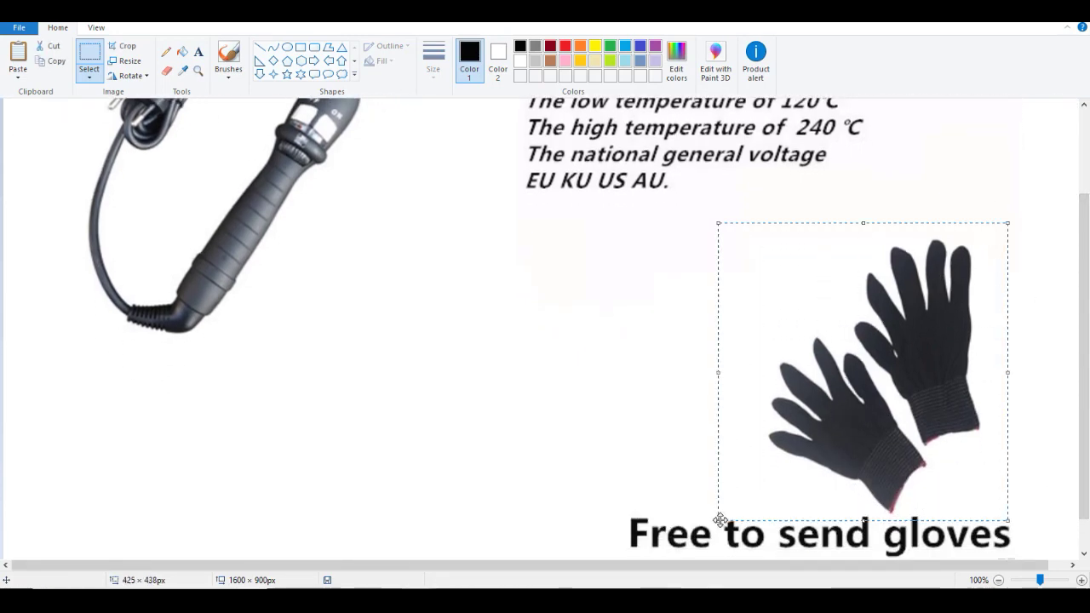
mouse_move(417, 600)
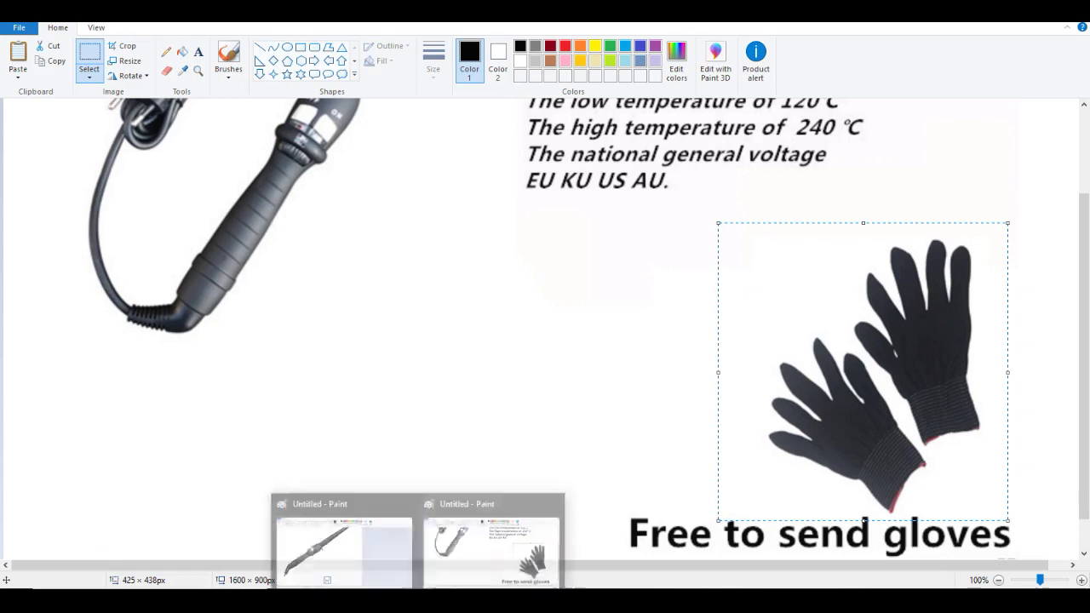
click(340, 549)
key(ctrl+v)
drag(202, 175, 586, 347)
click(406, 430)
Step: Move the two stray black marks below the gloves off the canvas
drag(536, 528, 639, 542)
click(424, 454)
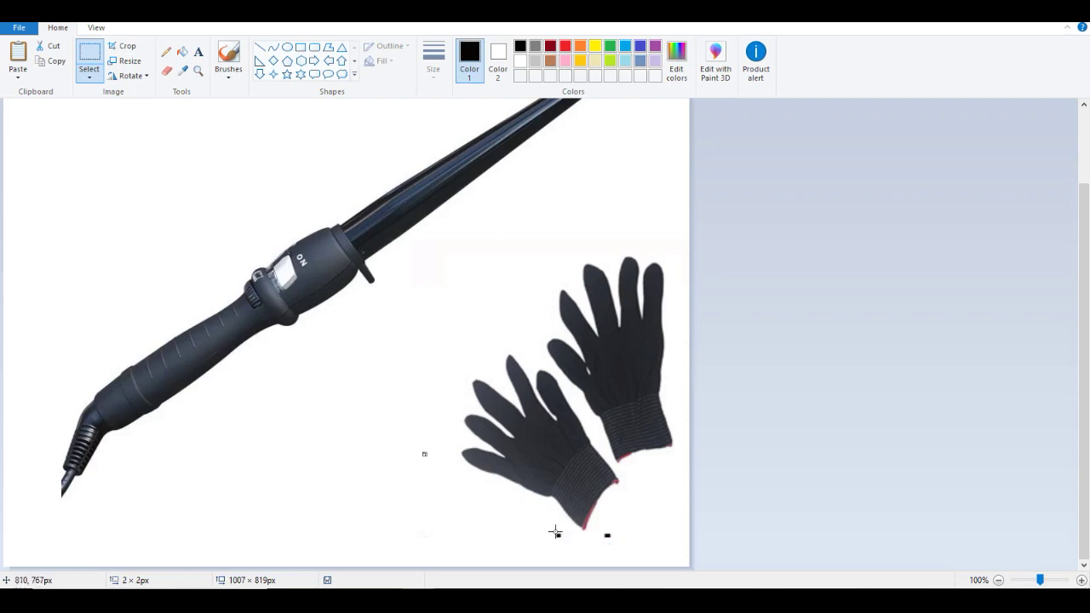
drag(601, 537, 985, 446)
click(684, 435)
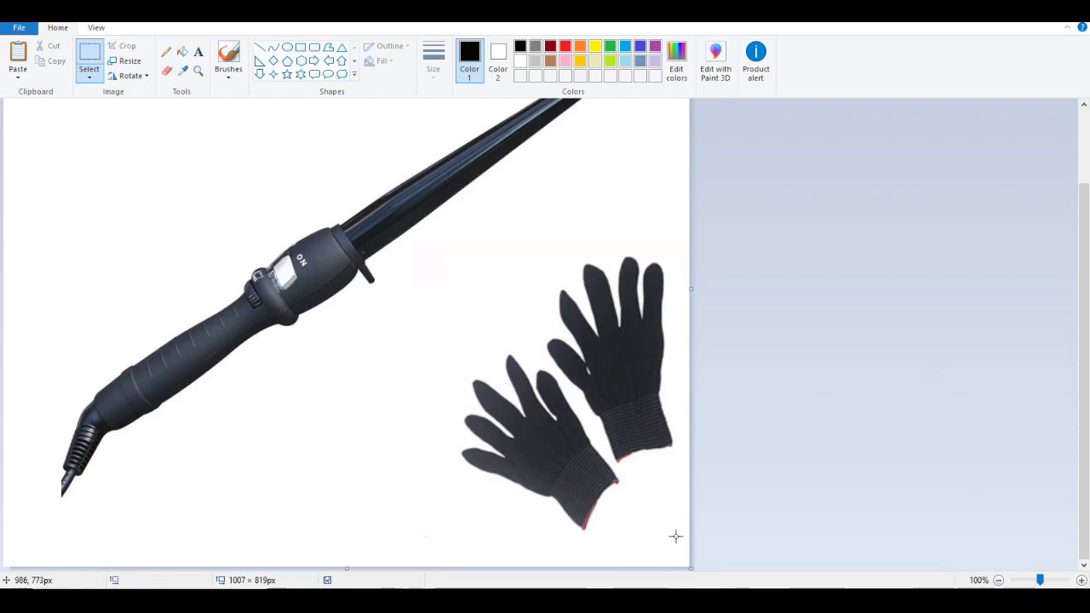
Step: Shift the gloves up and left, closer to the curling iron
drag(682, 547, 456, 253)
drag(539, 396, 480, 379)
scroll(892, 317, up, 2)
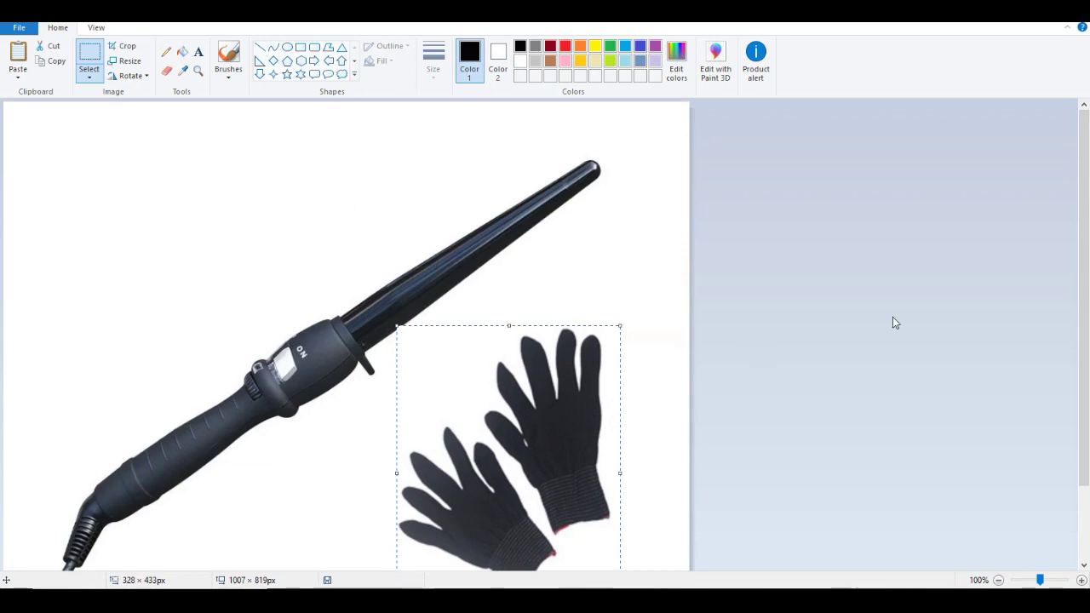
drag(523, 445, 532, 451)
click(870, 315)
Step: Reset the product page zoom and return to the Amazon 'curling iron 25mm' search
scroll(869, 315, down, 2)
scroll(888, 316, up, 2)
scroll(896, 312, down, 2)
scroll(903, 307, up, 2)
scroll(896, 299, down, 2)
scroll(896, 299, up, 2)
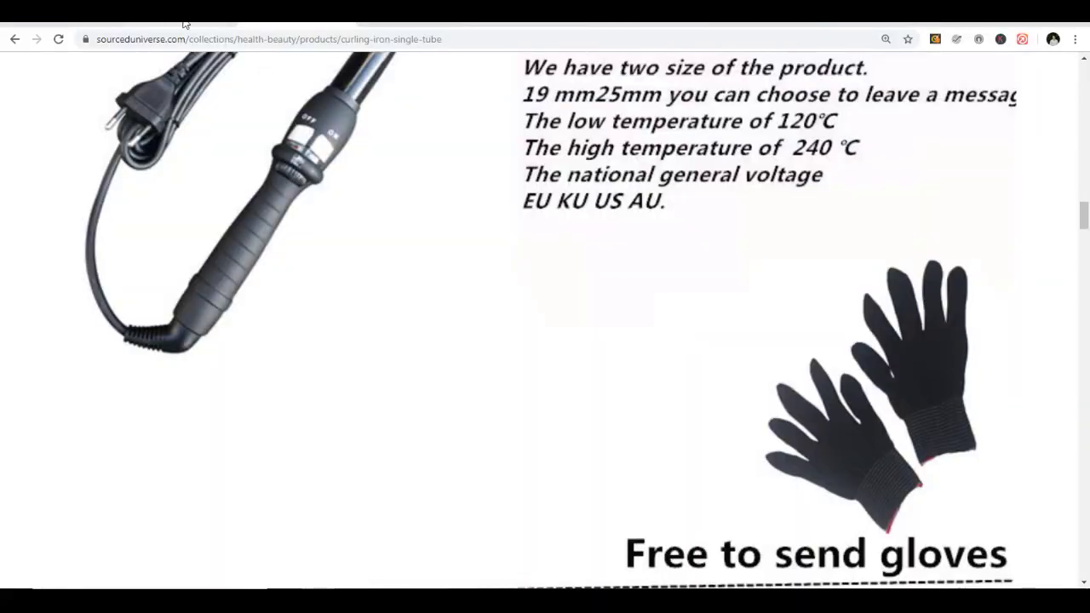
key(ctrl+minus)
key(ctrl+minus)
key(ctrl+minus)
key(ctrl+minus)
scroll(306, 195, up, 5)
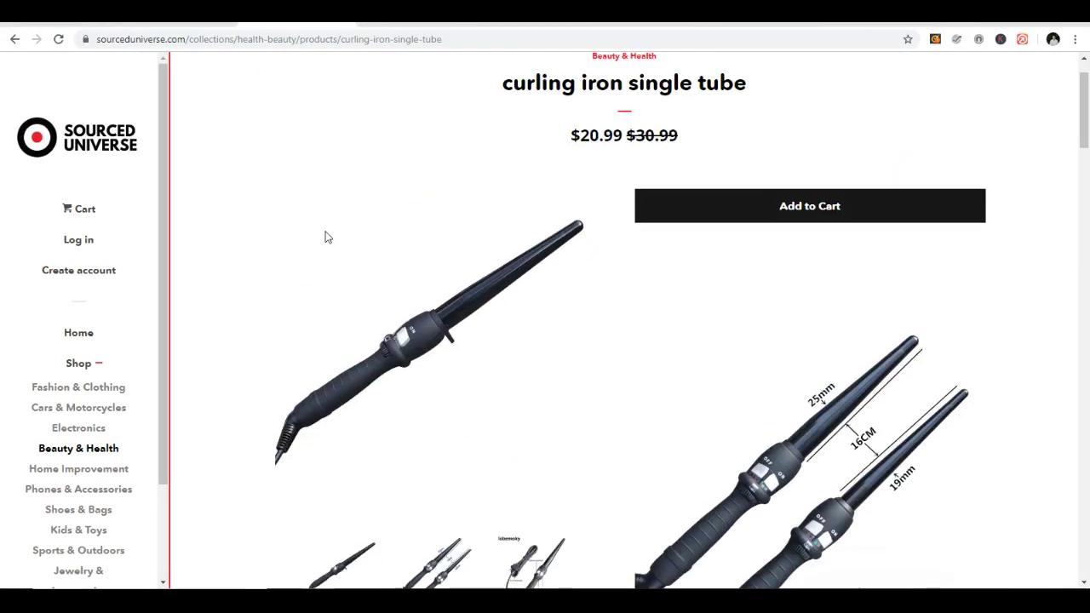
key(ctrl+minus)
key(ctrl+plus)
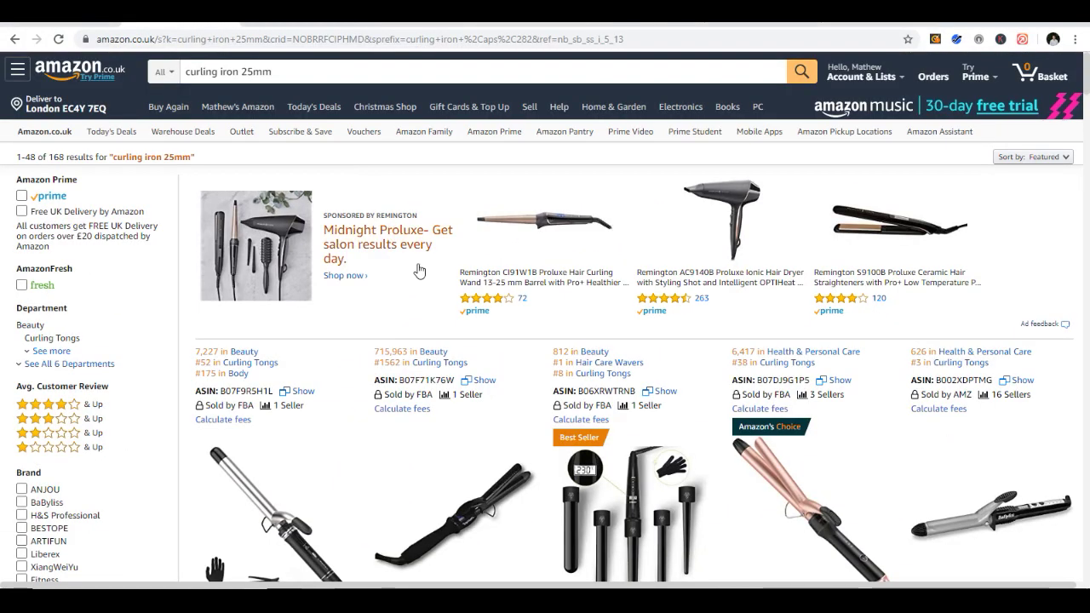
click(304, 71)
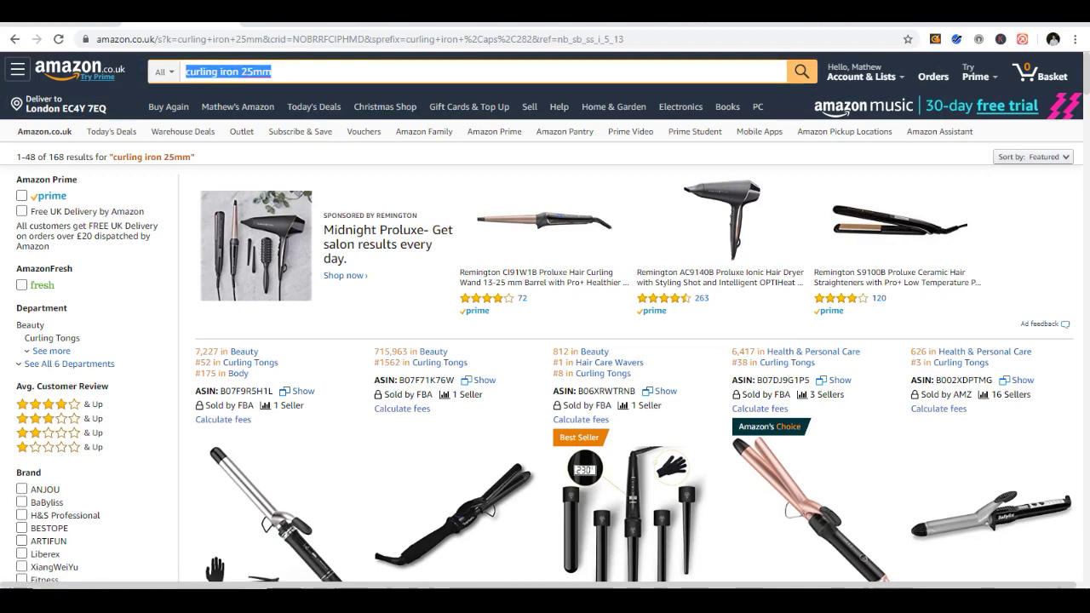
Step: Close the gloves screenshot Paint window without saving
click(401, 554)
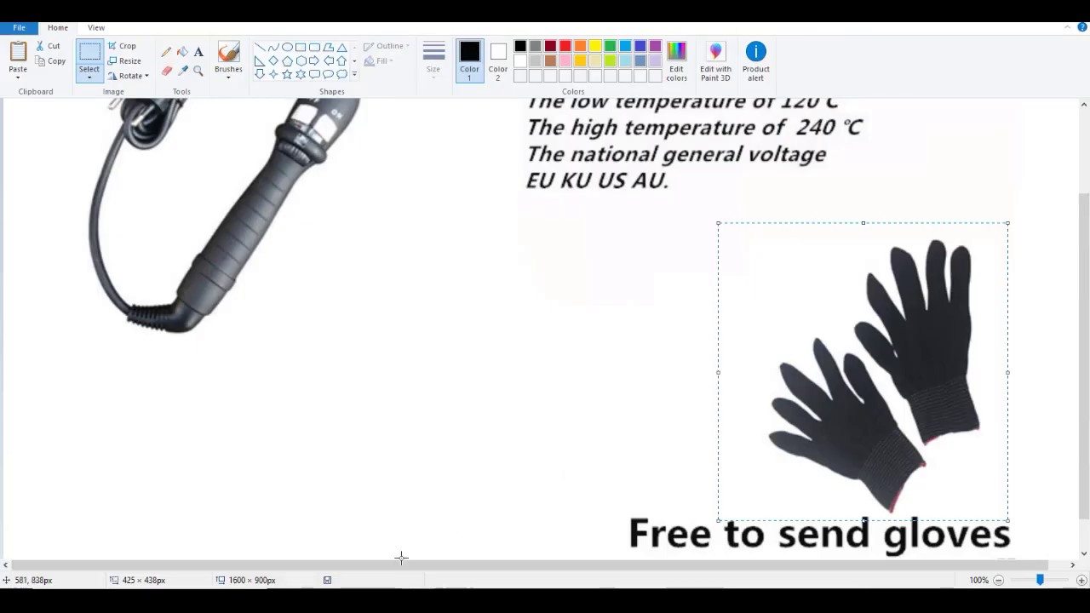
key(alt+F4)
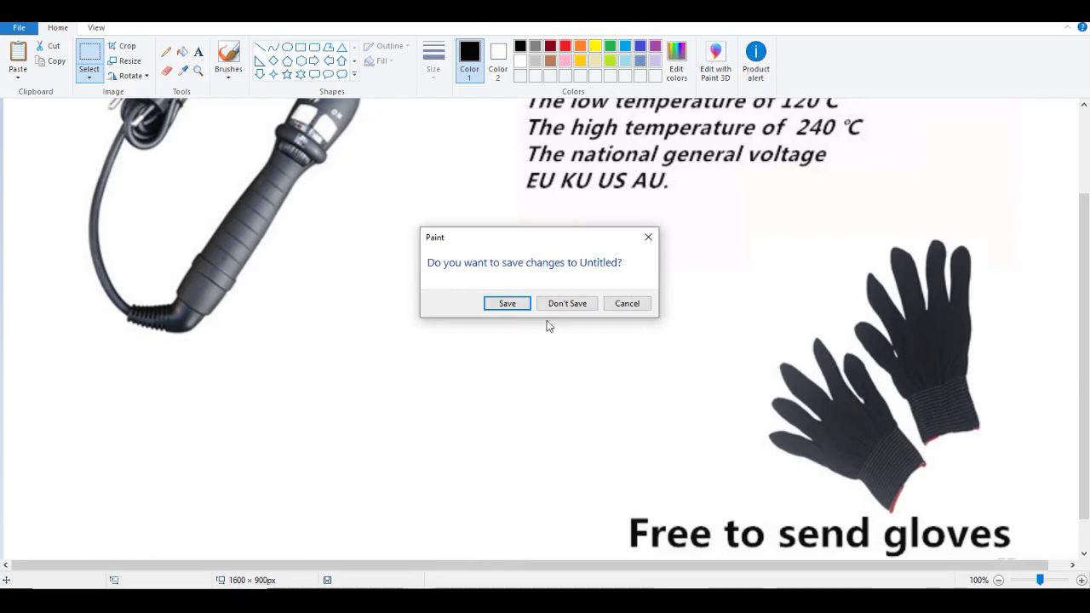
click(564, 301)
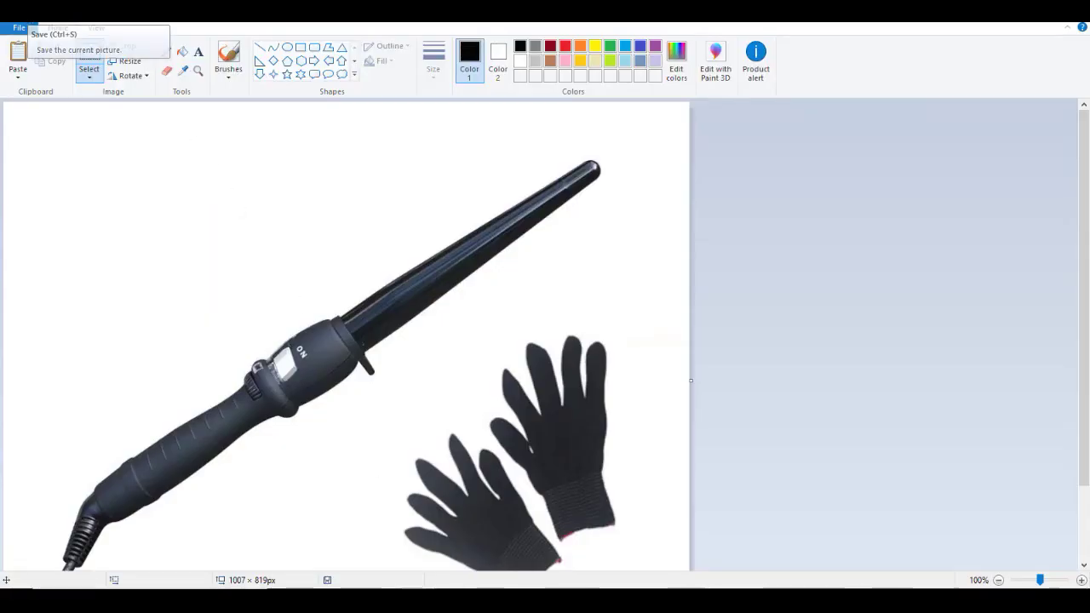
Step: Save the curling iron and gloves picture as curling-iron-25mm.png
click(31, 10)
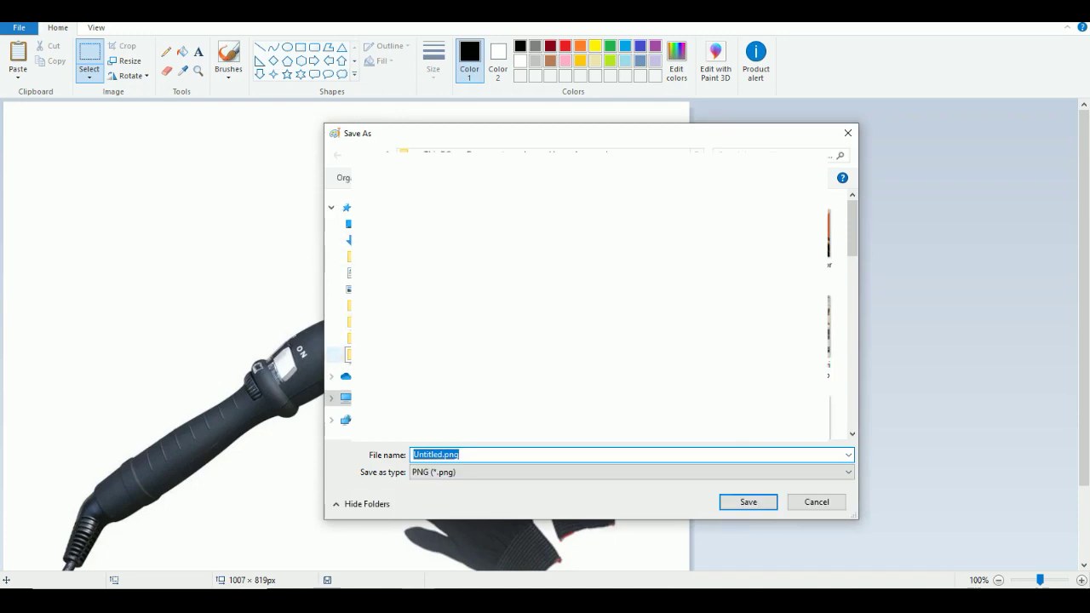
click(479, 454)
double_click(486, 454)
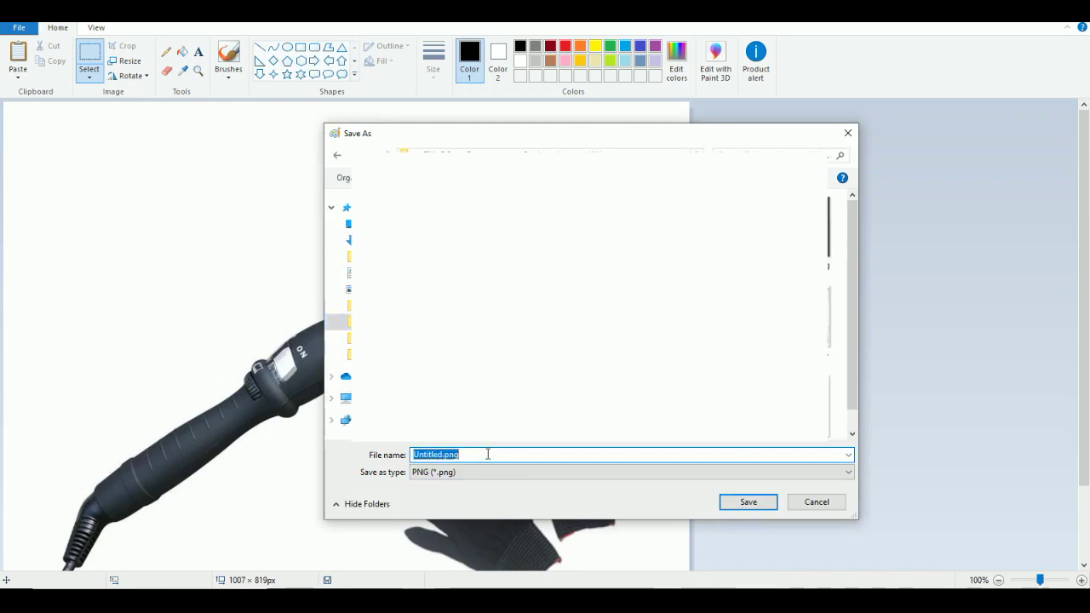
text(curlin-iron-25mm)
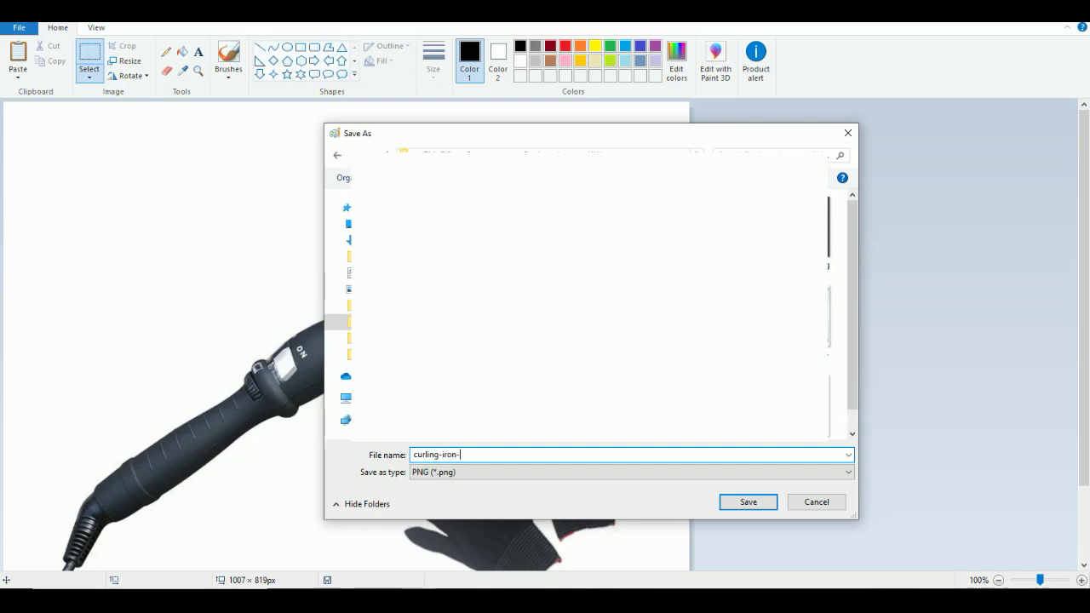
click(750, 502)
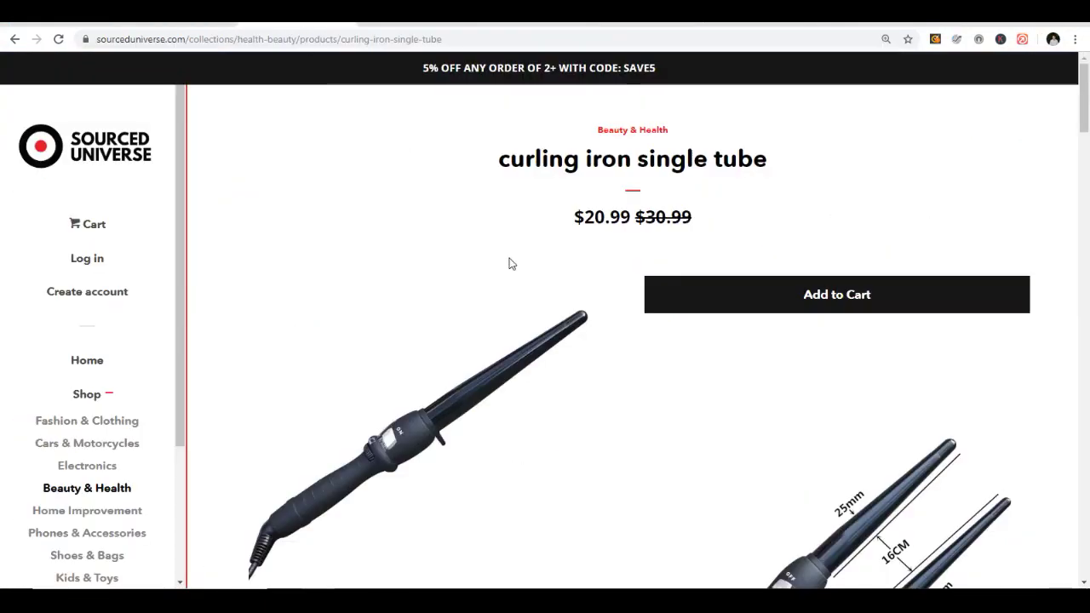
Step: View the two-iron size and OFF/ON switch photos, then make the gloved-hand photo the main image
scroll(511, 262, down, 2)
scroll(511, 261, down, 2)
click(420, 360)
scroll(523, 343, up, 2)
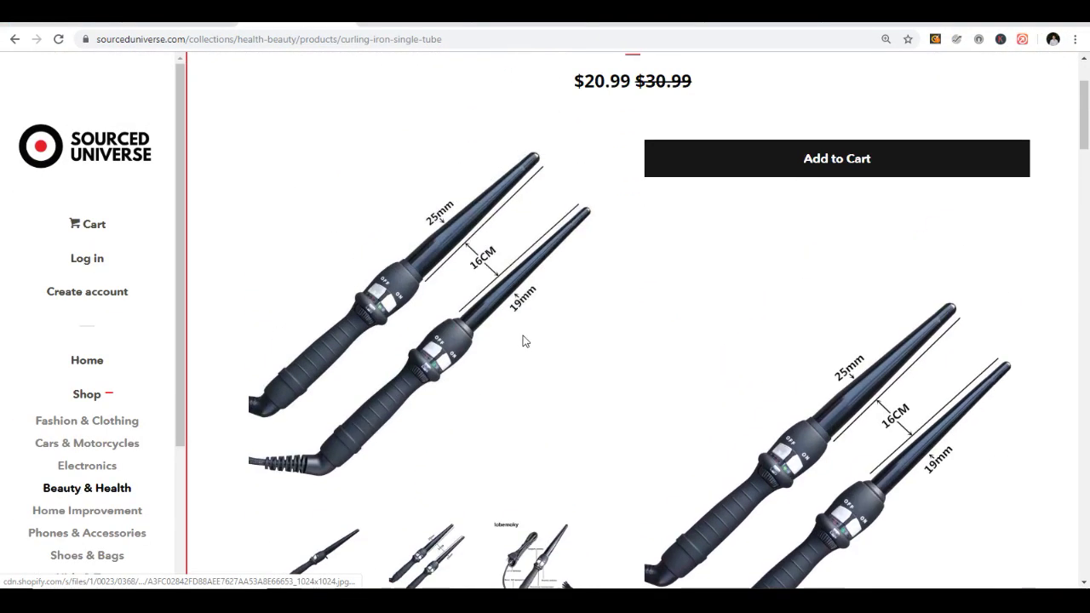
scroll(539, 342, down, 3)
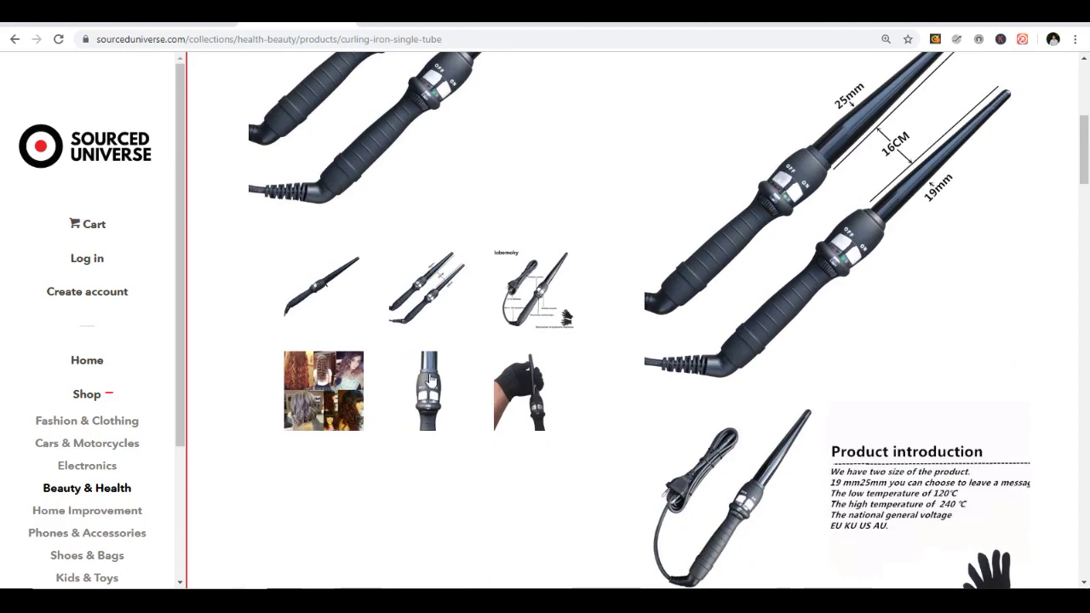
click(430, 379)
scroll(505, 352, up, 2)
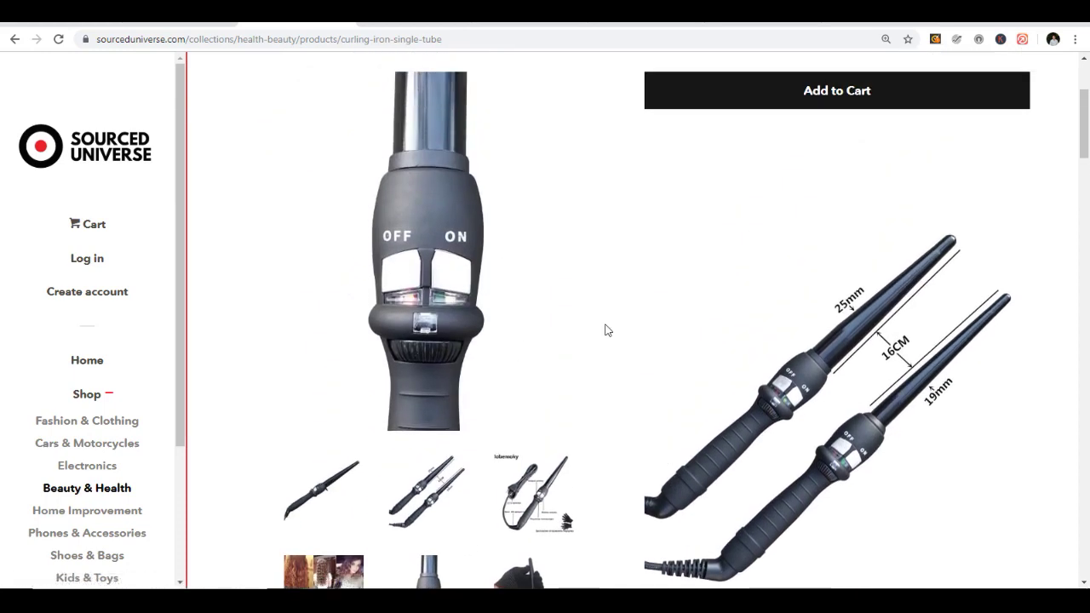
scroll(584, 383, down, 2)
click(523, 481)
scroll(625, 309, up, 2)
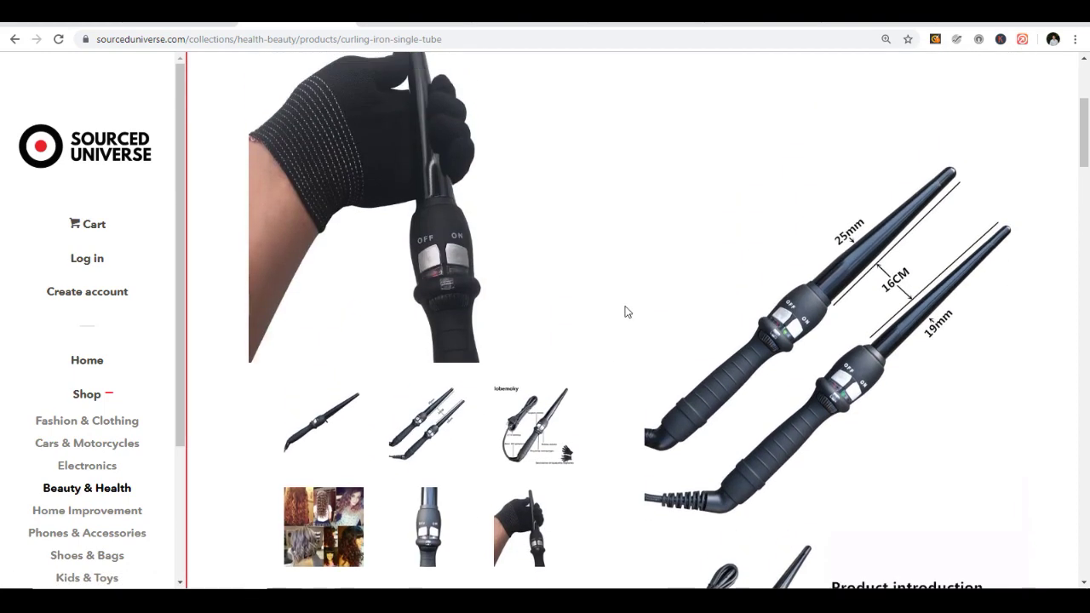
Step: Enlarge the page to 175%, capture the gloved-hand photo and switch to the blank Paint canvas
key(ctrl+plus)
key(ctrl+plus)
key(ctrl+plus)
key(ctrl+plus)
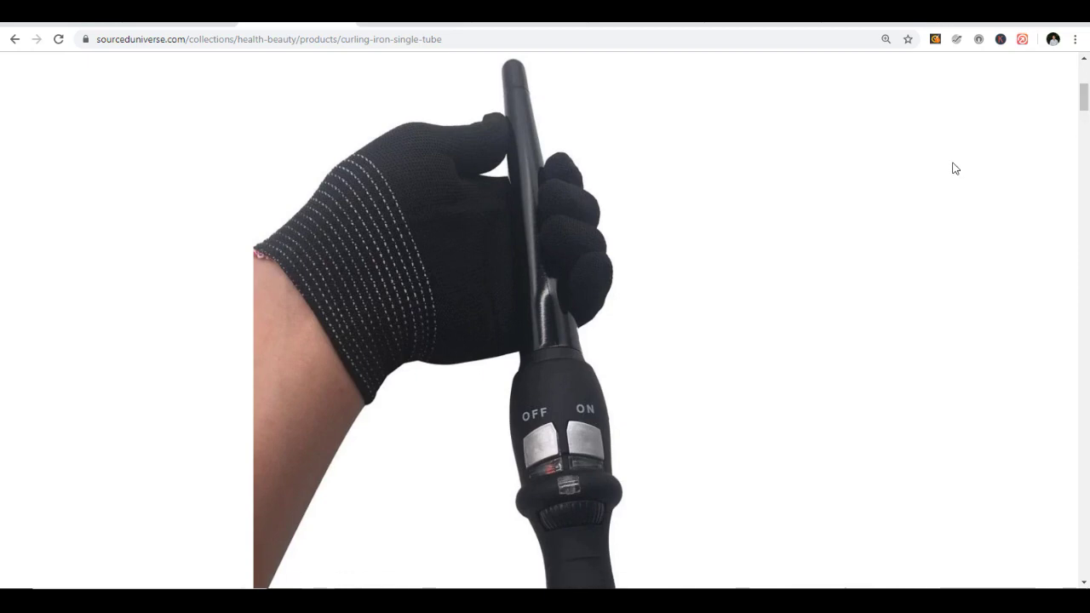
key(Print)
key(alt+Tab)
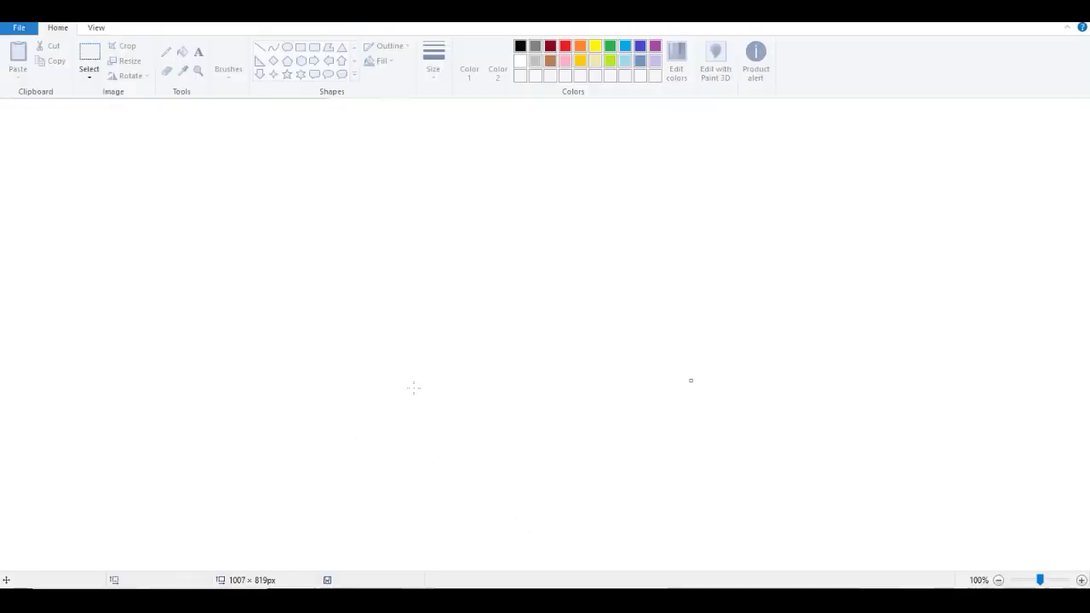
Step: Paste the screenshot and crop it to the gloved hand holding the curling iron
key(ctrl+v)
scroll(555, 235, down, 1)
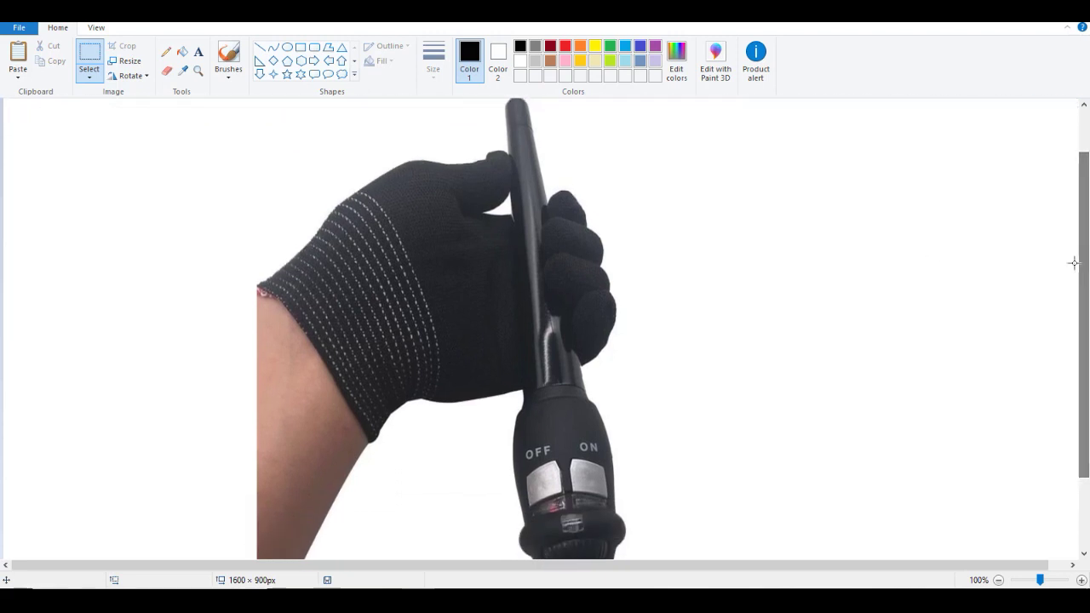
drag(1082, 247, 1075, 255)
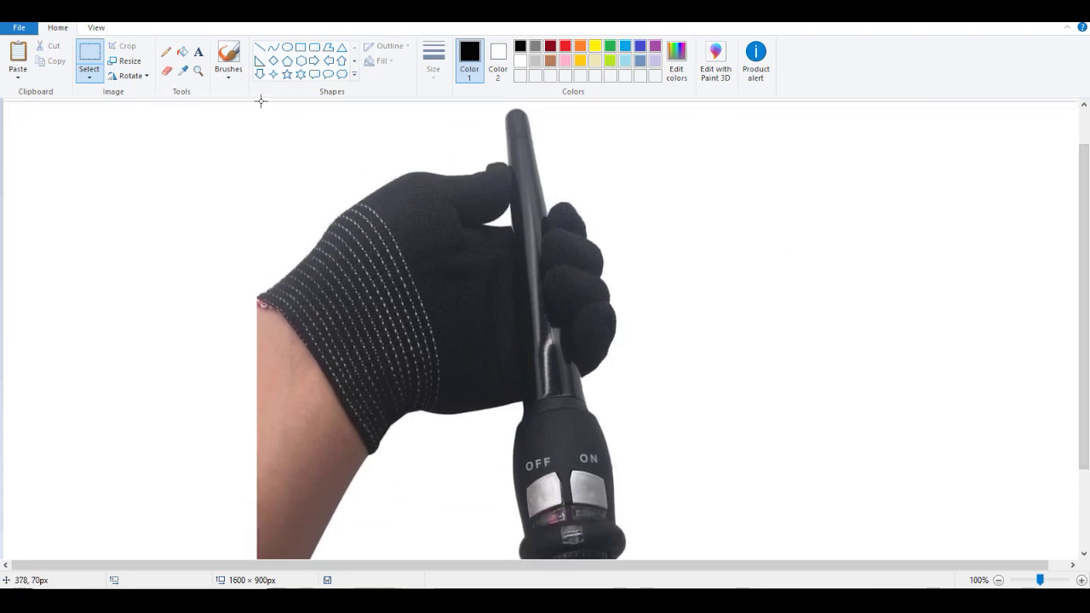
drag(261, 102, 787, 612)
key(ctrl+shift+x)
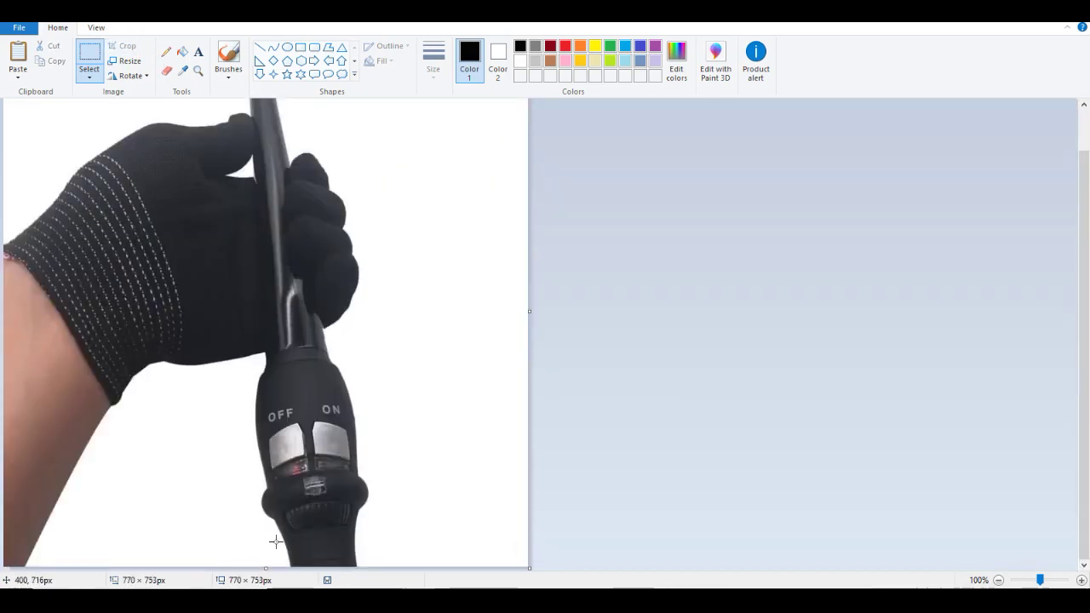
scroll(369, 384, up, 2)
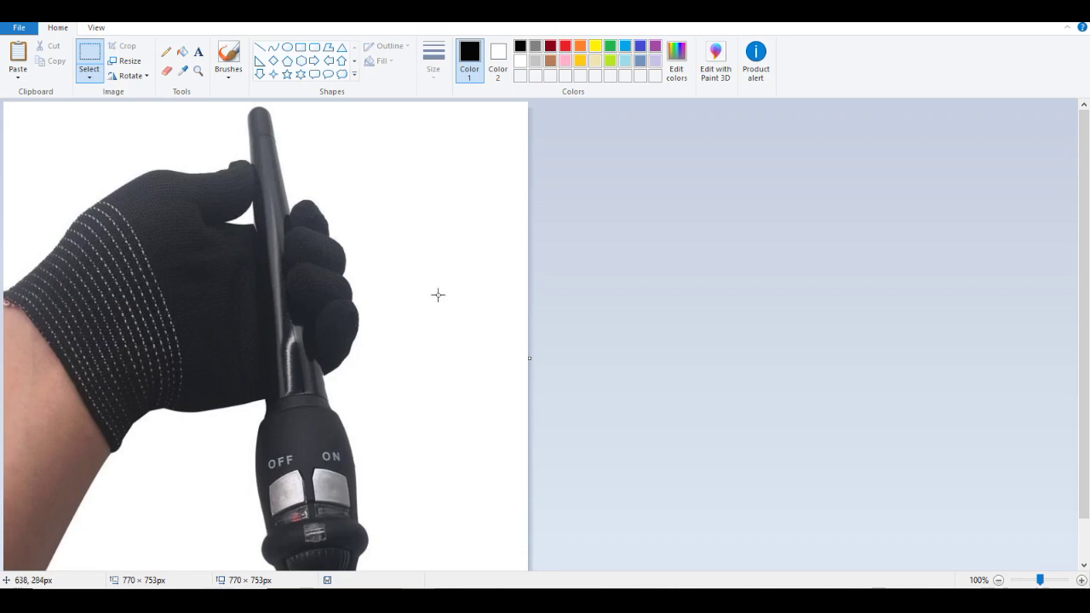
Step: Save the cropped 770 × 753px picture as curling-iron-25mm-hair.png
click(12, 29)
click(735, 264)
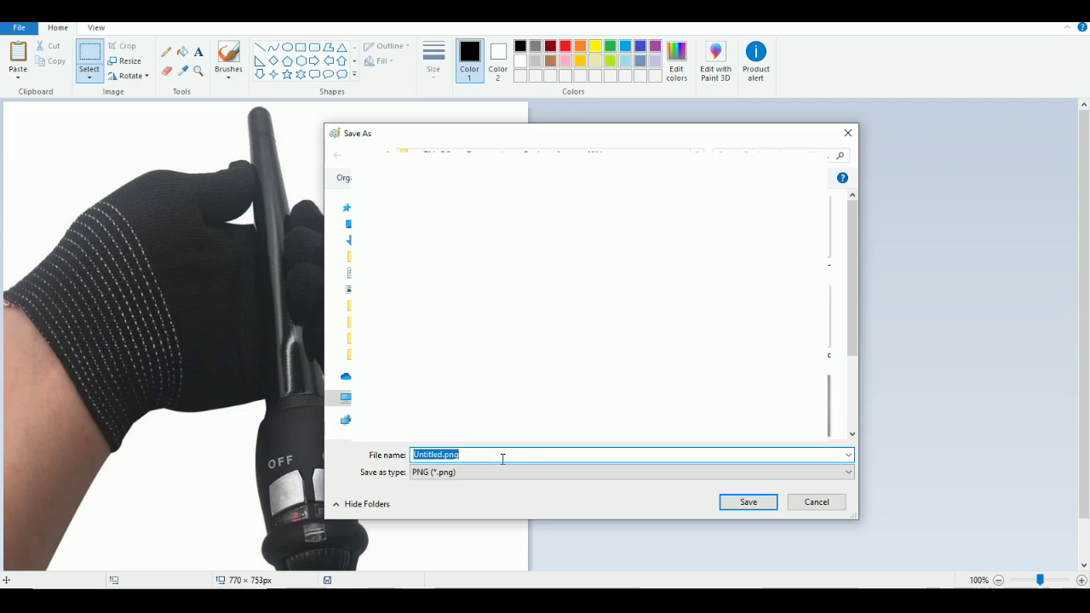
text(i)
text(c)
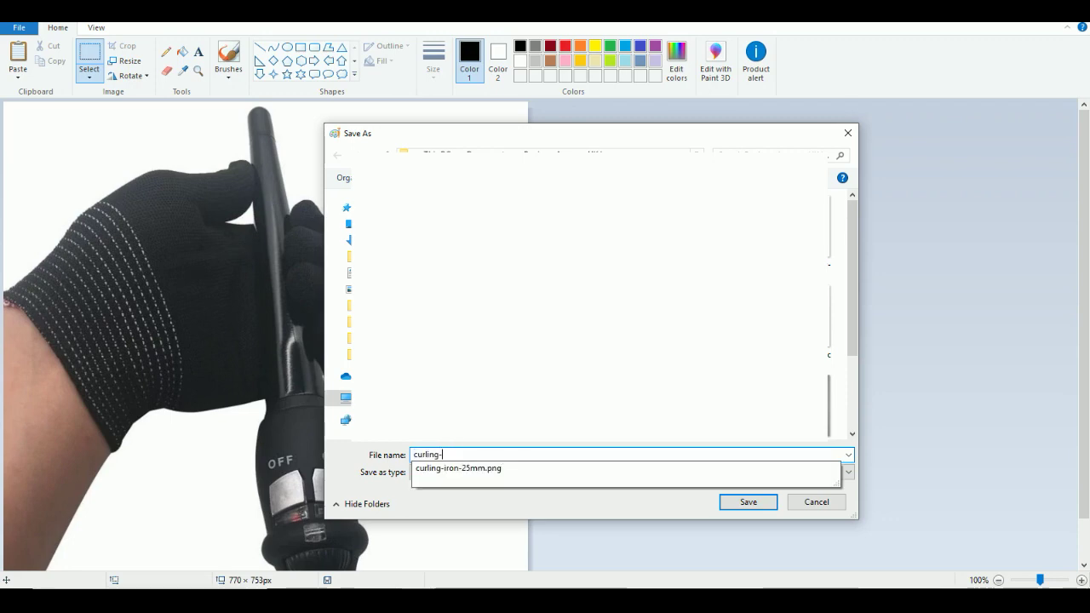
key(Down)
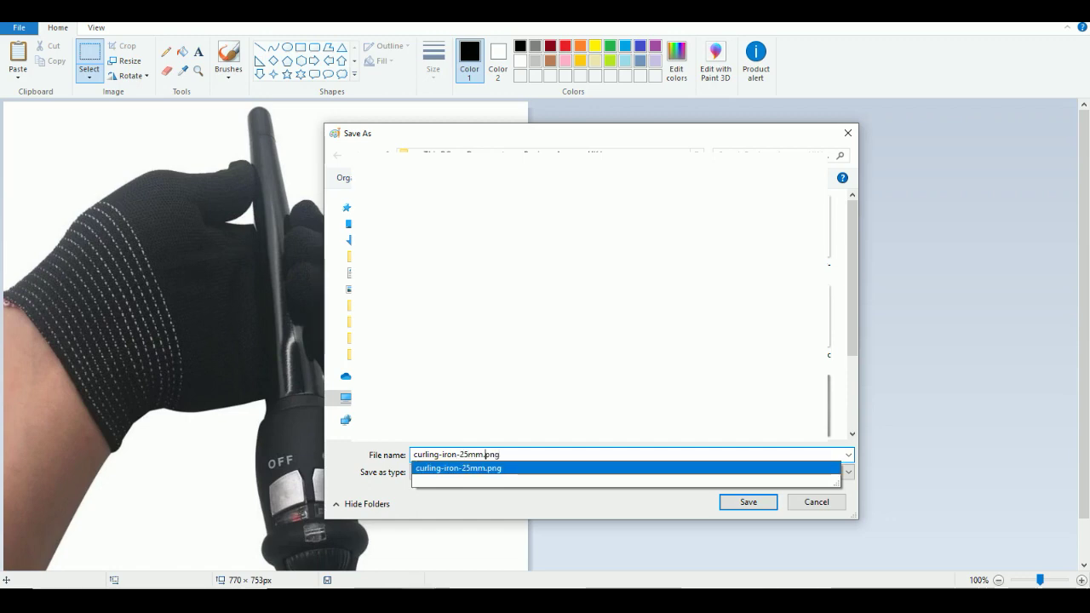
text(-hair)
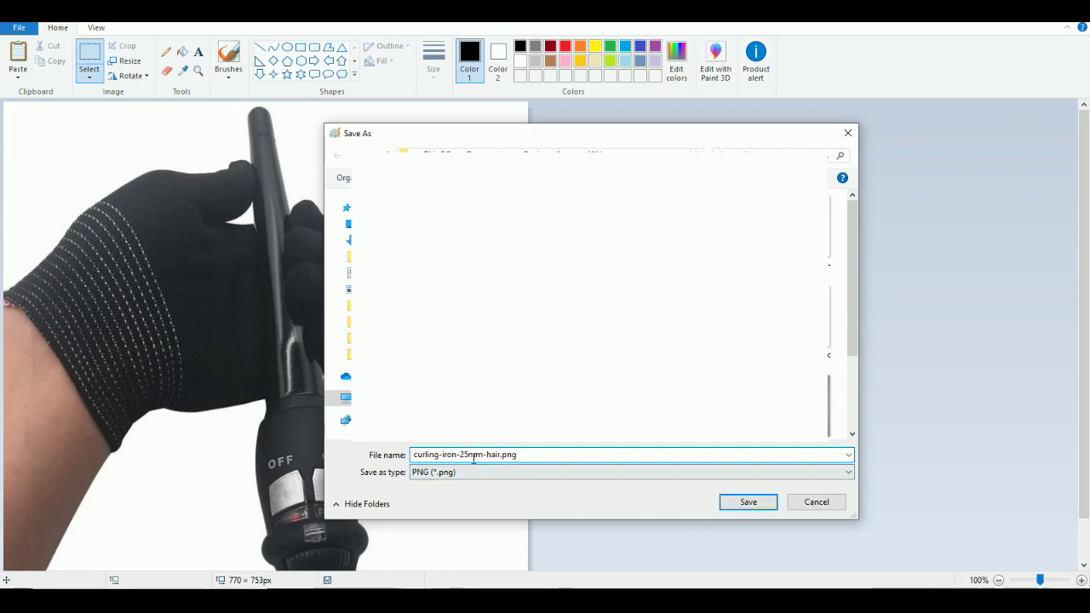
drag(499, 454, 413, 453)
click(548, 454)
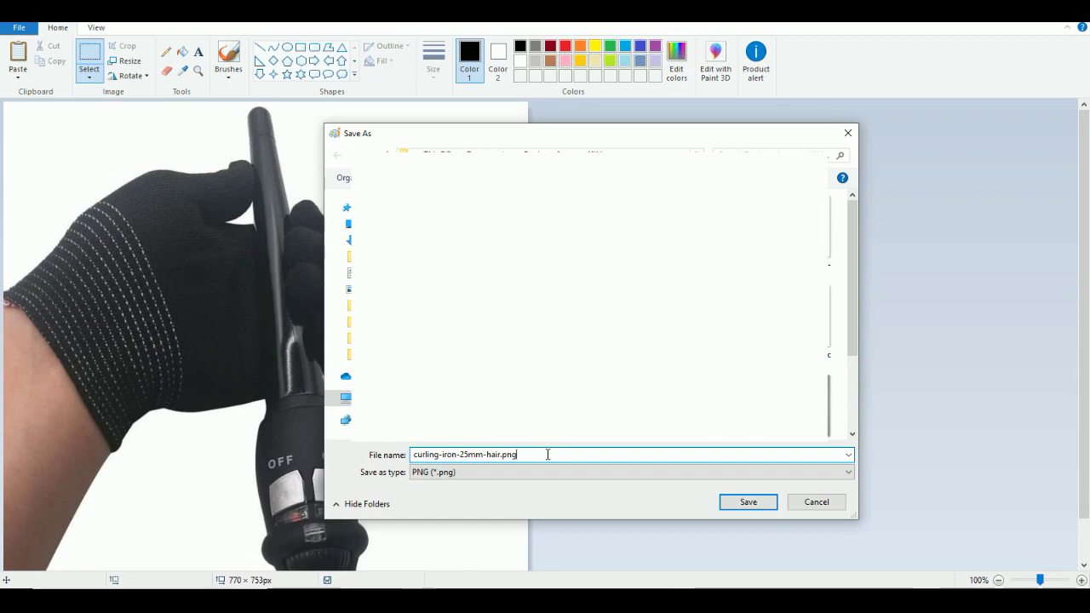
drag(499, 457, 393, 458)
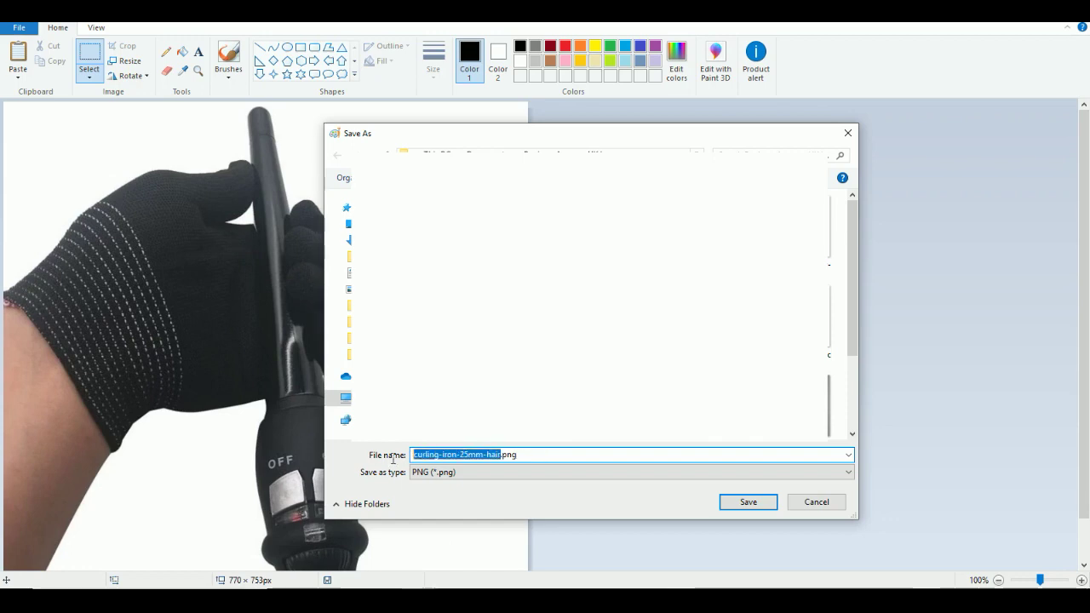
click(481, 456)
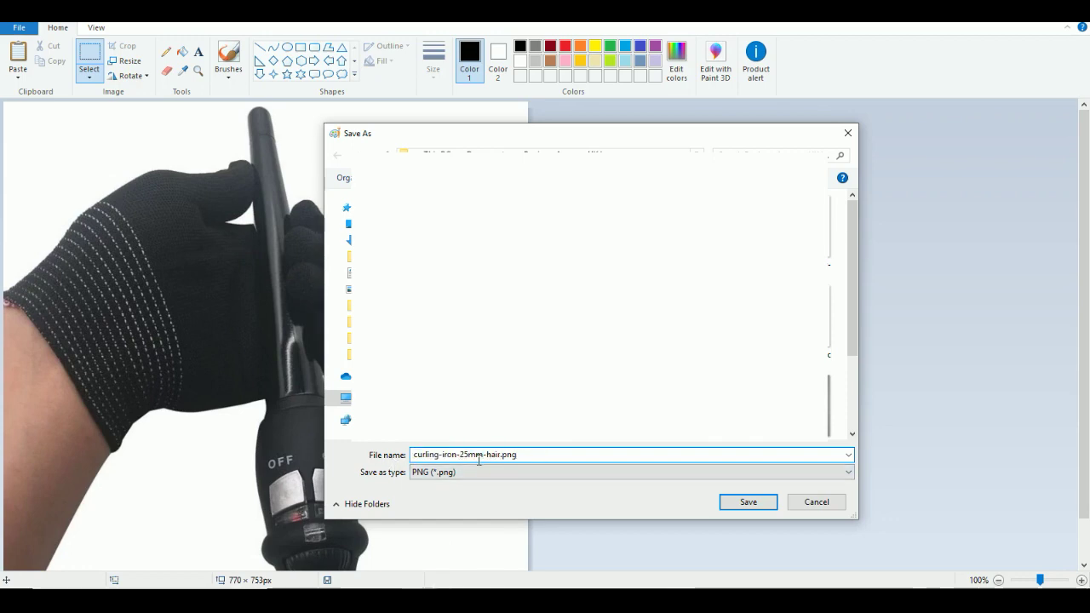
drag(412, 454, 478, 454)
click(486, 454)
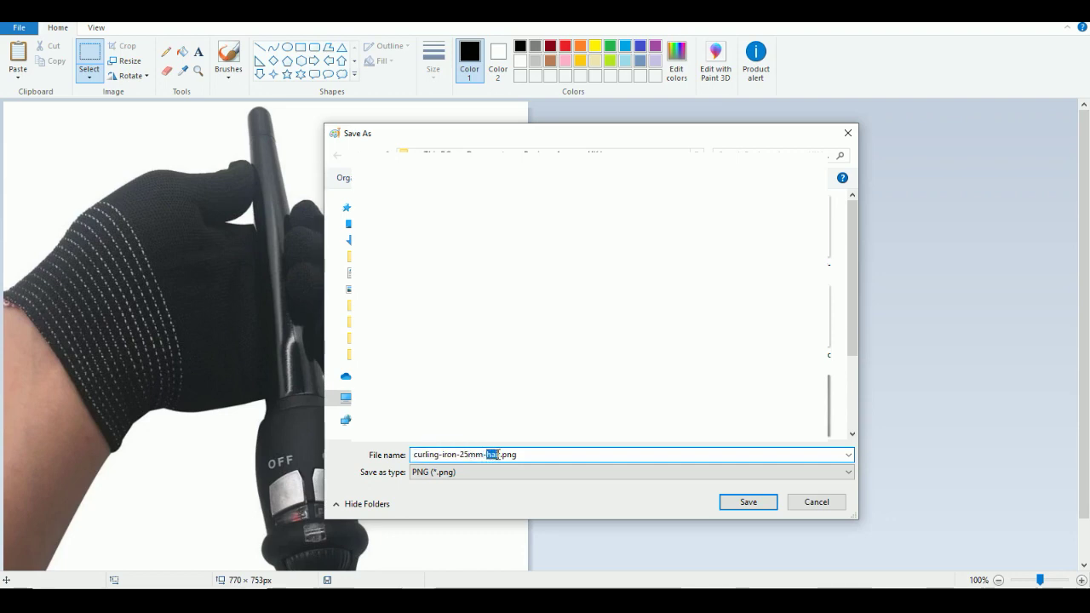
click(470, 457)
click(747, 503)
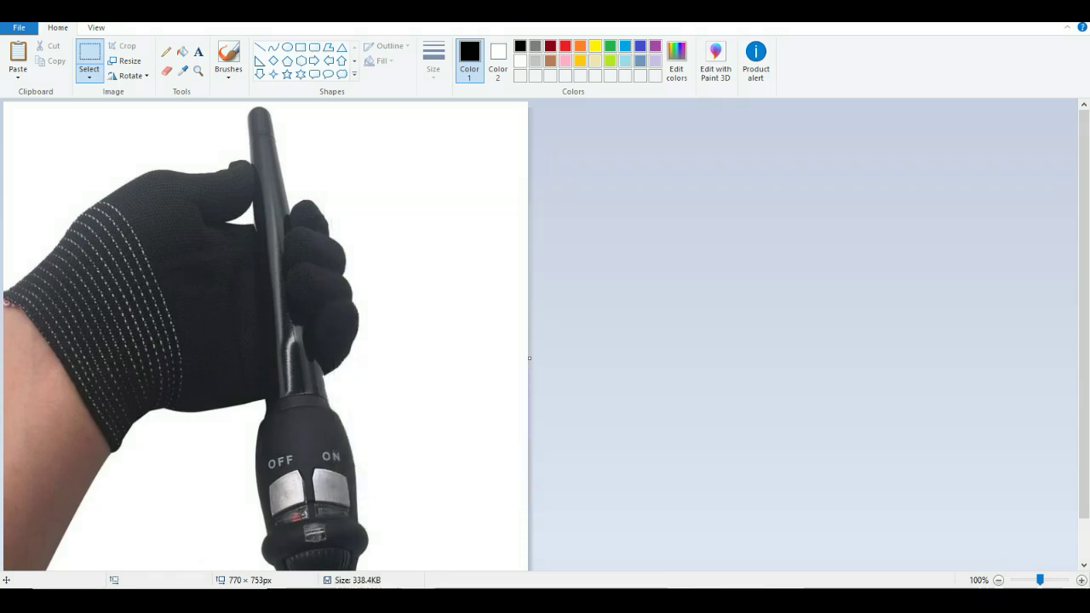
Step: Scroll the store page to the OFF/ON switch close-up and paste its 1600 × 900px capture into Paint
key(alt+Tab)
scroll(523, 279, down, 10)
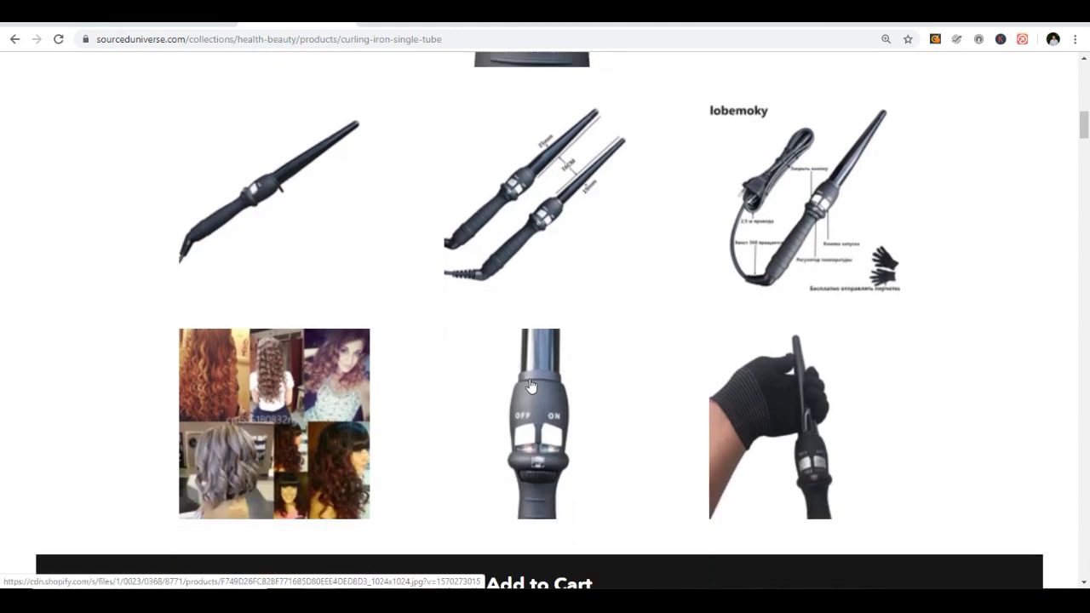
scroll(534, 376, up, 5)
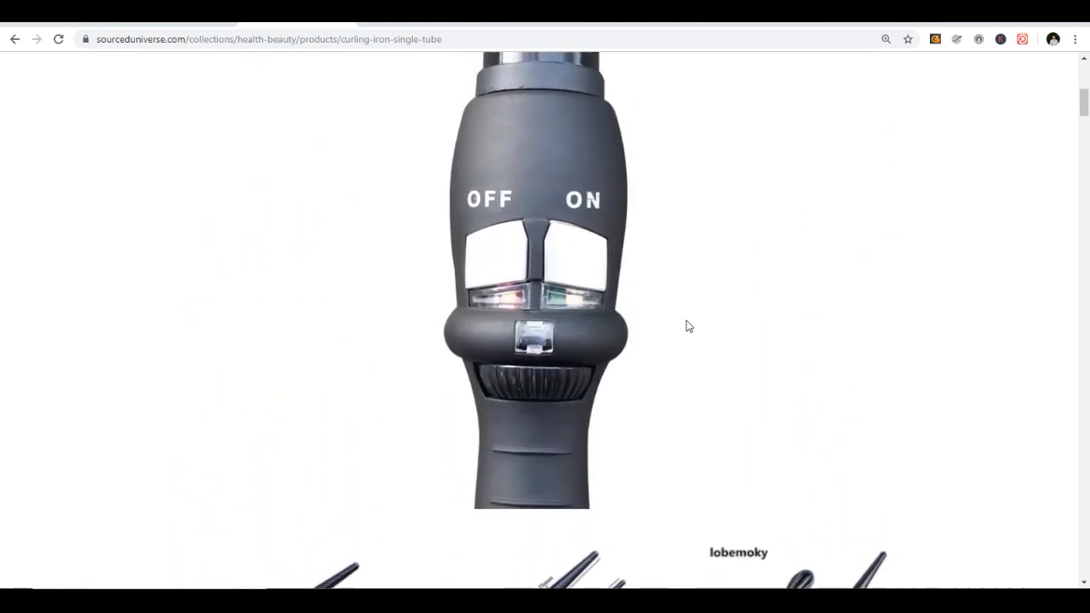
scroll(689, 326, up, 1)
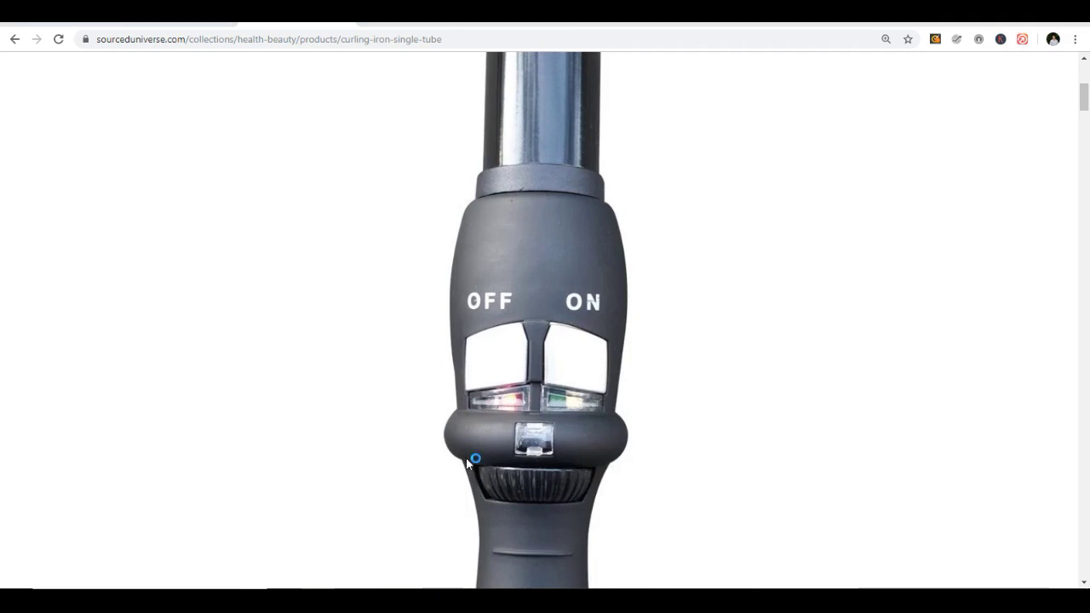
key(alt+Tab)
key(ctrl+v)
scroll(1088, 231, down, 1)
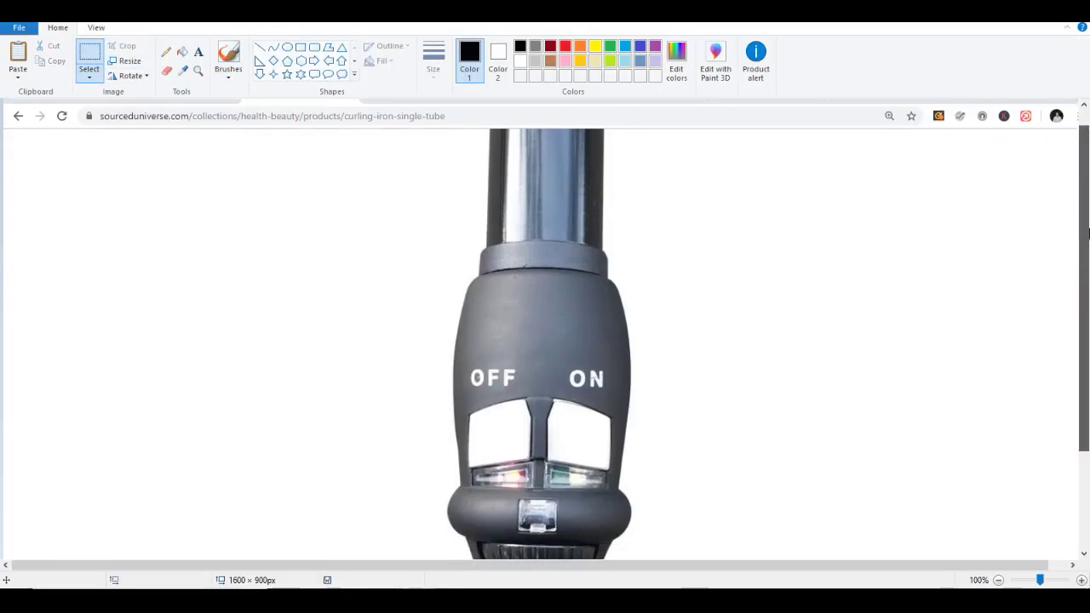
Step: Crop the screenshot to the OFF/ON switch close-up and trim the canvas to 676 × 678 px
scroll(1088, 232, down, 1)
drag(332, 98, 811, 561)
click(124, 47)
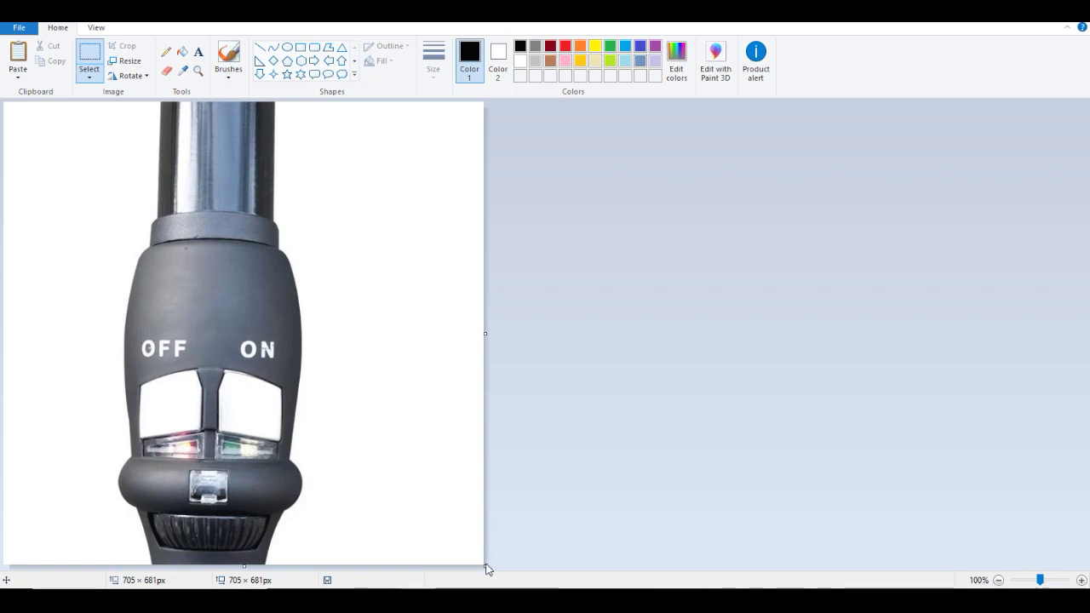
drag(485, 567, 462, 561)
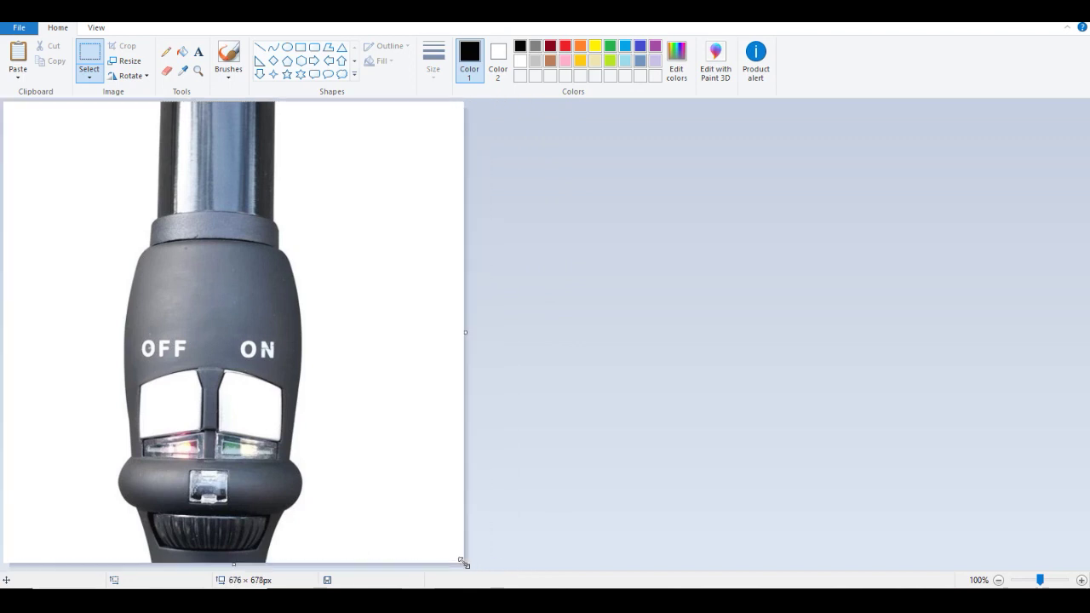
Step: Save the close-up as a new PNG under an edited curling-iron file name
key(F12)
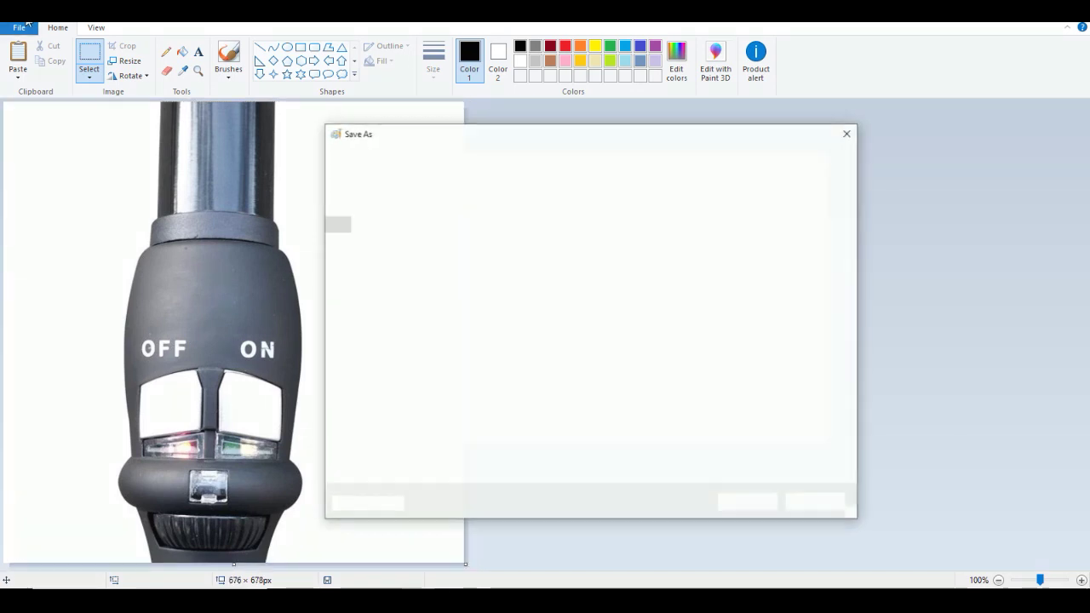
text(cur)
key(Down)
key(BackSpace)
key(BackSpace)
key(BackSpace)
key(BackSpace)
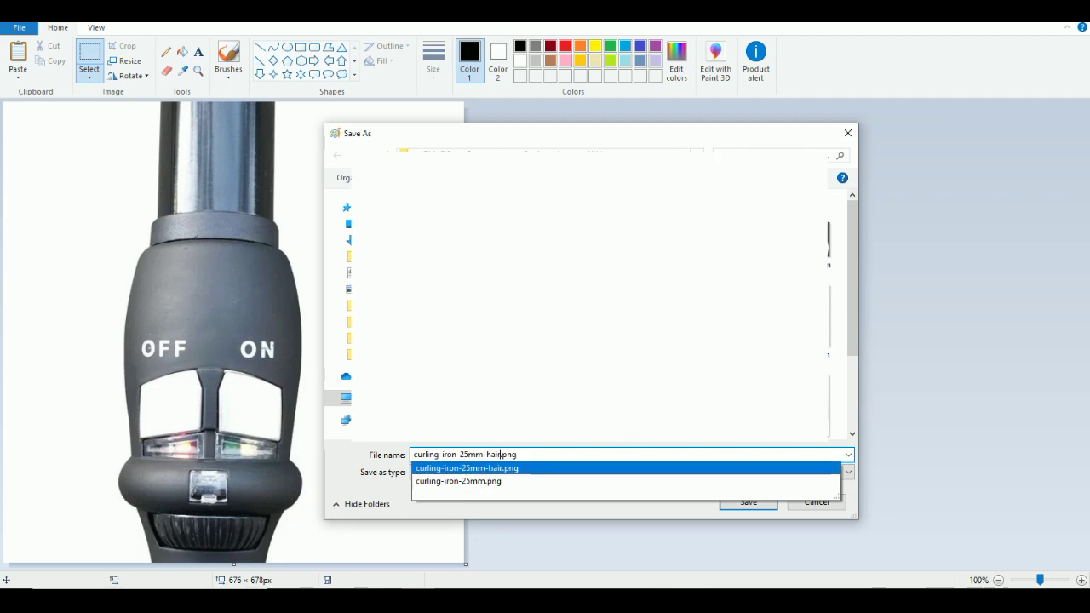
text(women)
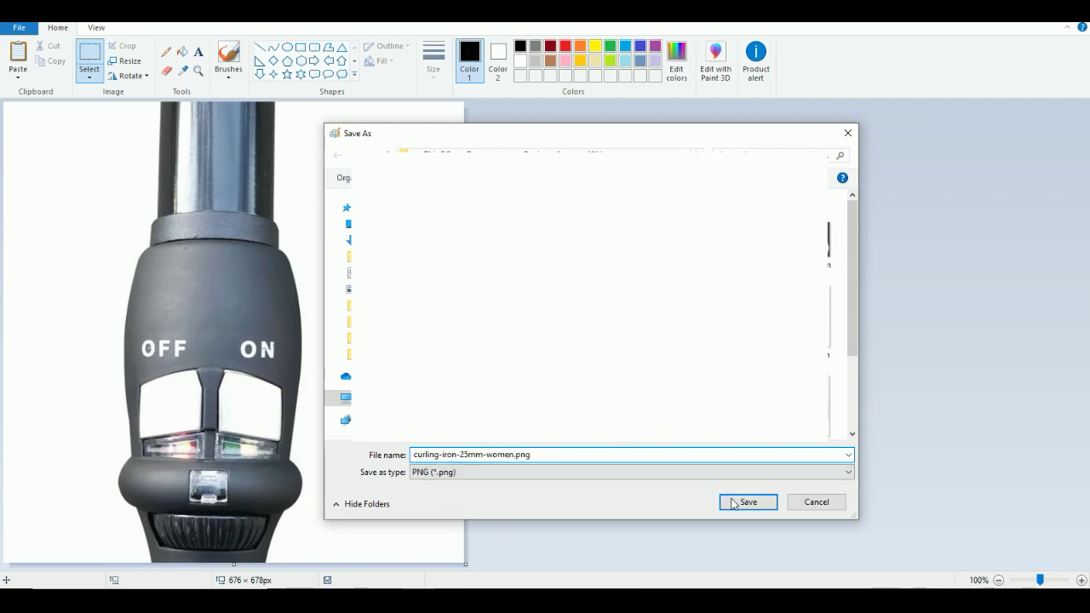
click(734, 502)
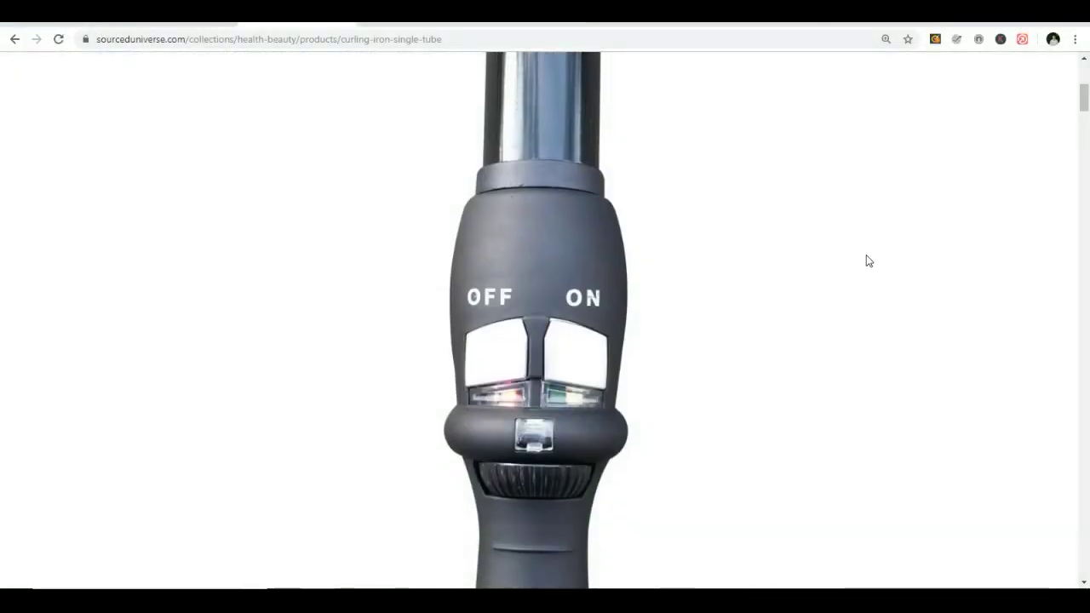
scroll(866, 254, down, 3)
scroll(778, 258, down, 4)
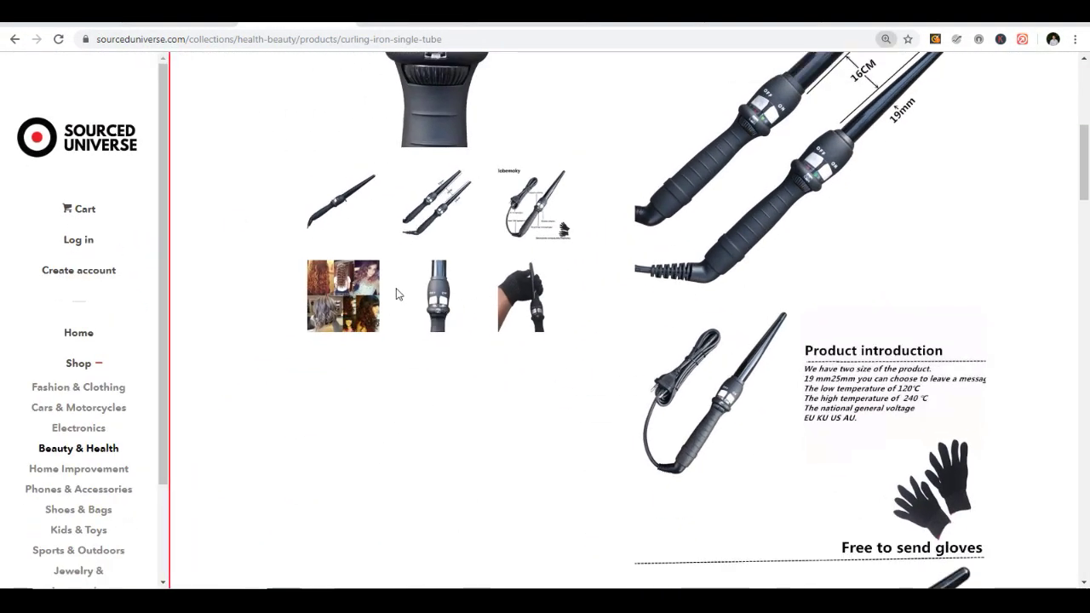
Step: On Seller Central's Add a Product page, choose to create a new product listing
scroll(469, 243, up, 3)
scroll(535, 303, up, 3)
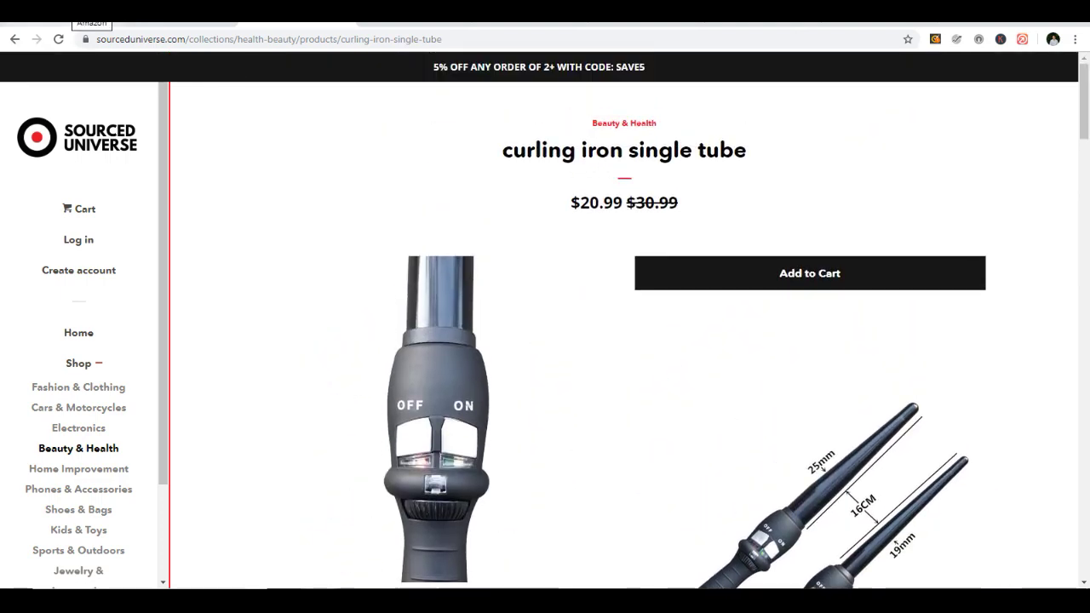
click(92, 19)
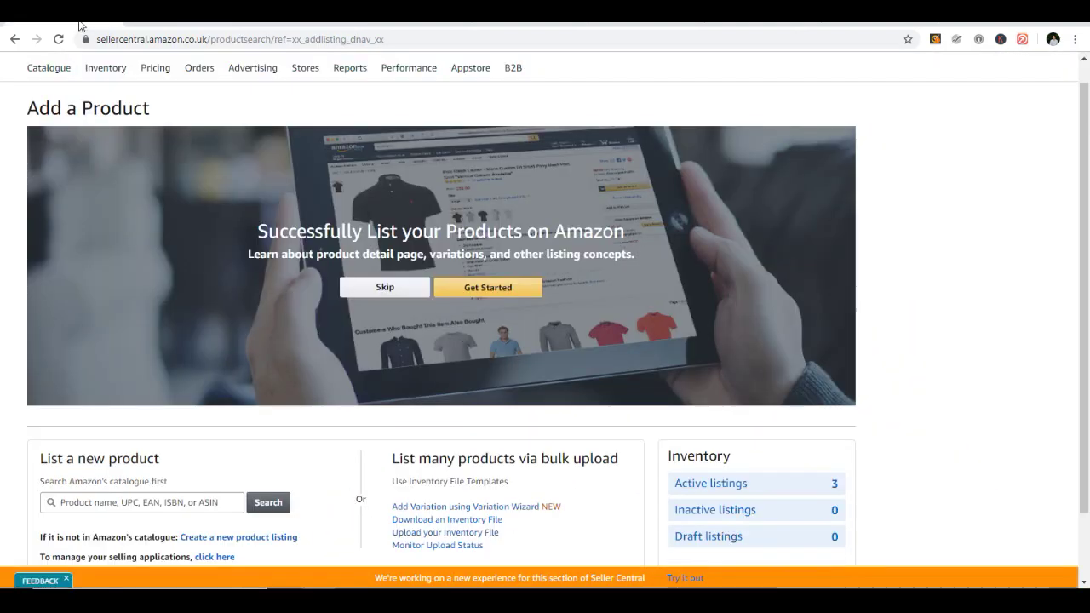
click(219, 538)
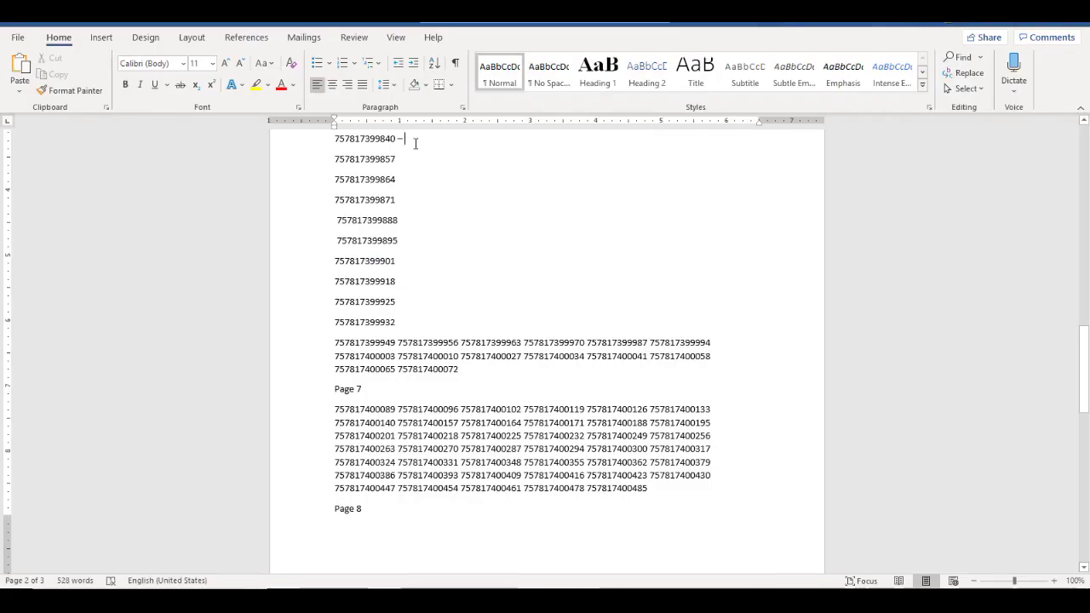
text(SPEEDYC)
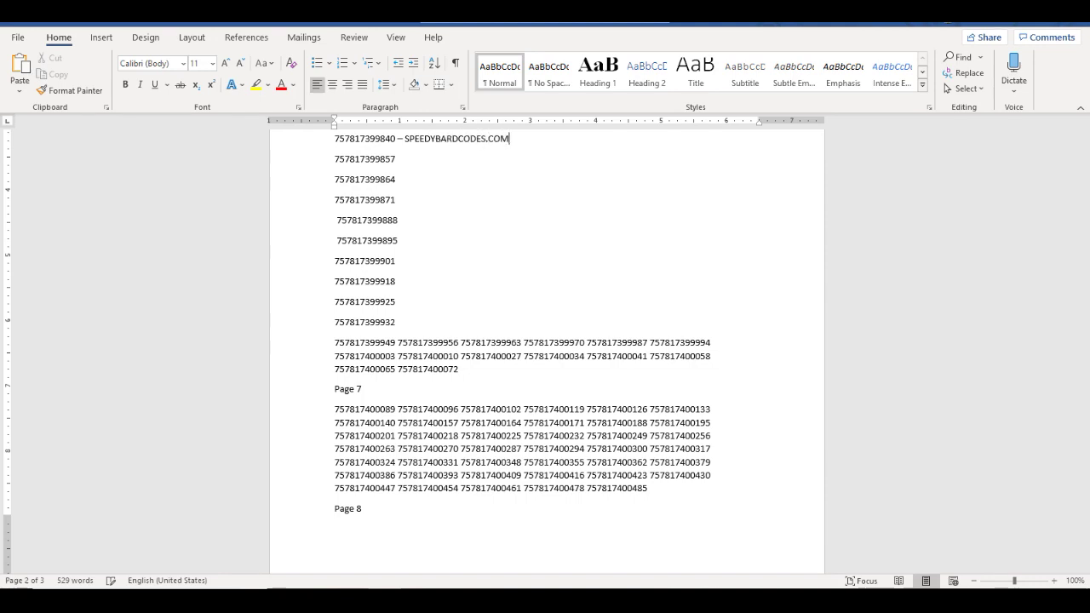
key(BackSpace)
key(BackSpace)
key(BackSpace)
key(BackSpace)
key(BackSpace)
key(BackSpace)
key(BackSpace)
key(BackSpace)
key(BackSpace)
key(BackSpace)
key(BackSpace)
key(BackSpace)
key(BackSpace)
key(BackSpace)
key(BackSpace)
key(BackSpace)
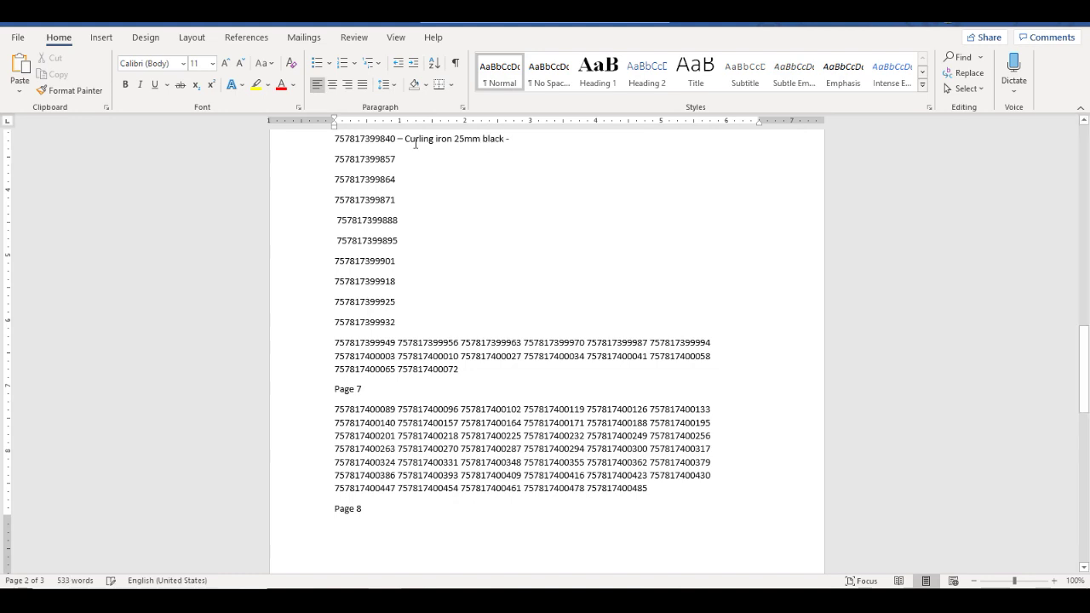
double_click(361, 141)
key(ctrl+c)
click(533, 163)
Step: Drill through Beauty > Hair Care > Styling Tools, pick Curling Tongs and confirm it
key(alt+Tab)
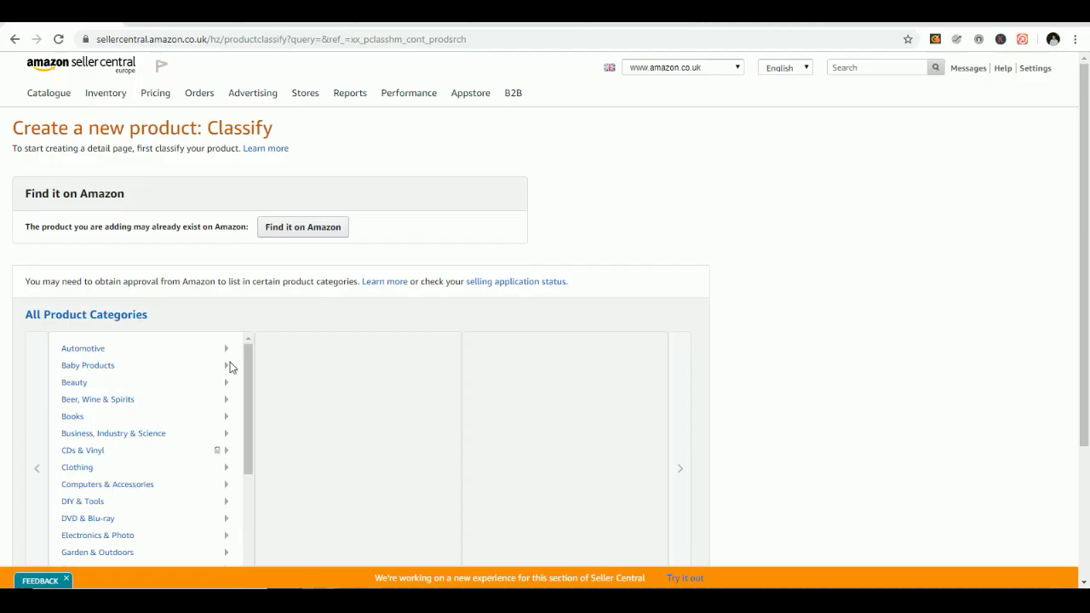
scroll(109, 365, down, 1)
scroll(88, 375, up, 1)
click(94, 382)
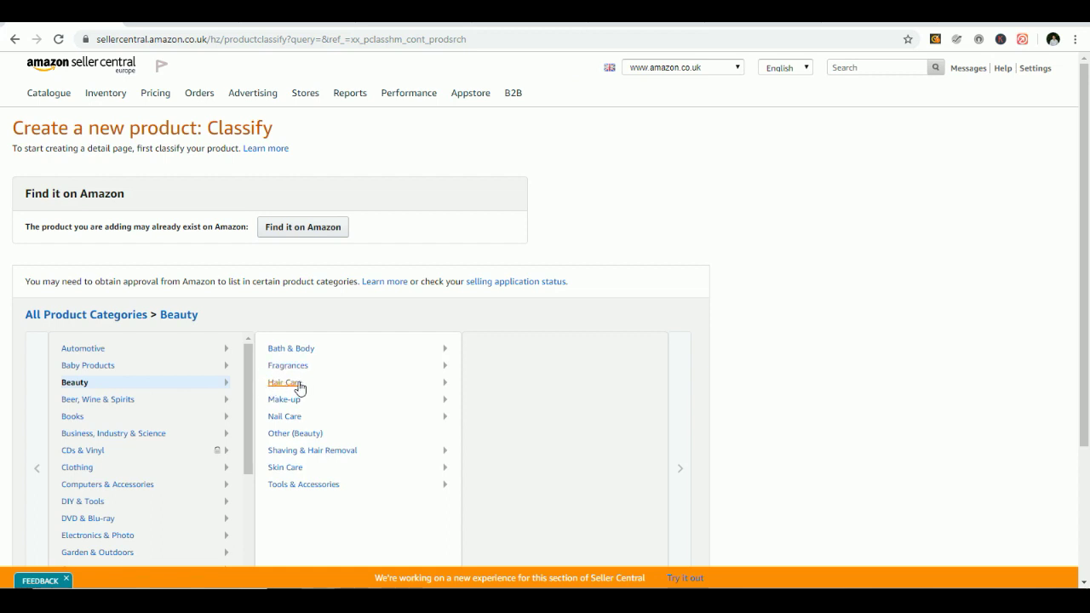
click(285, 382)
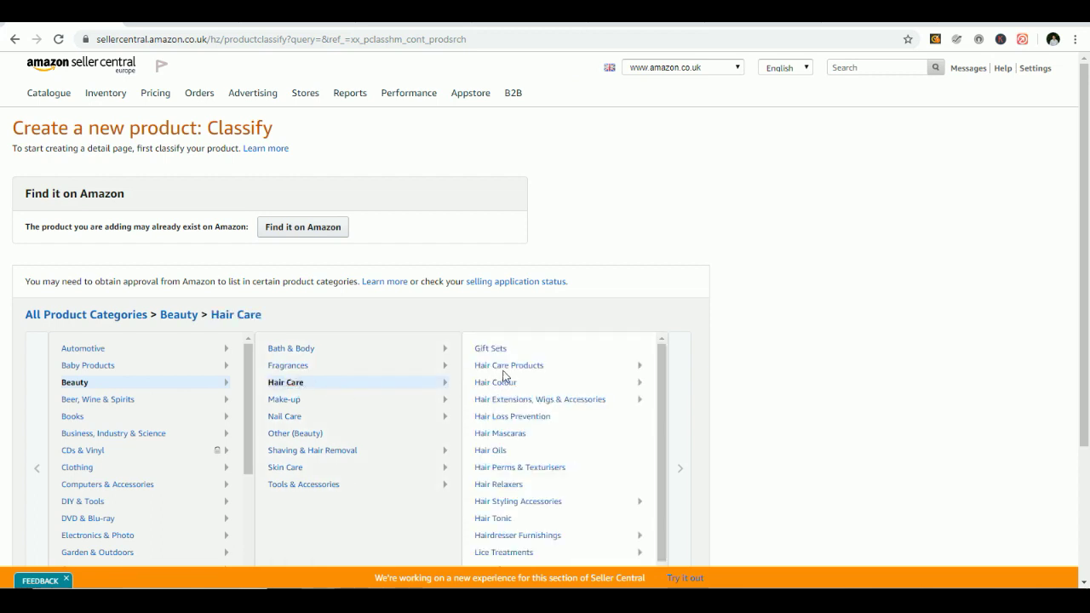
scroll(516, 407, down, 1)
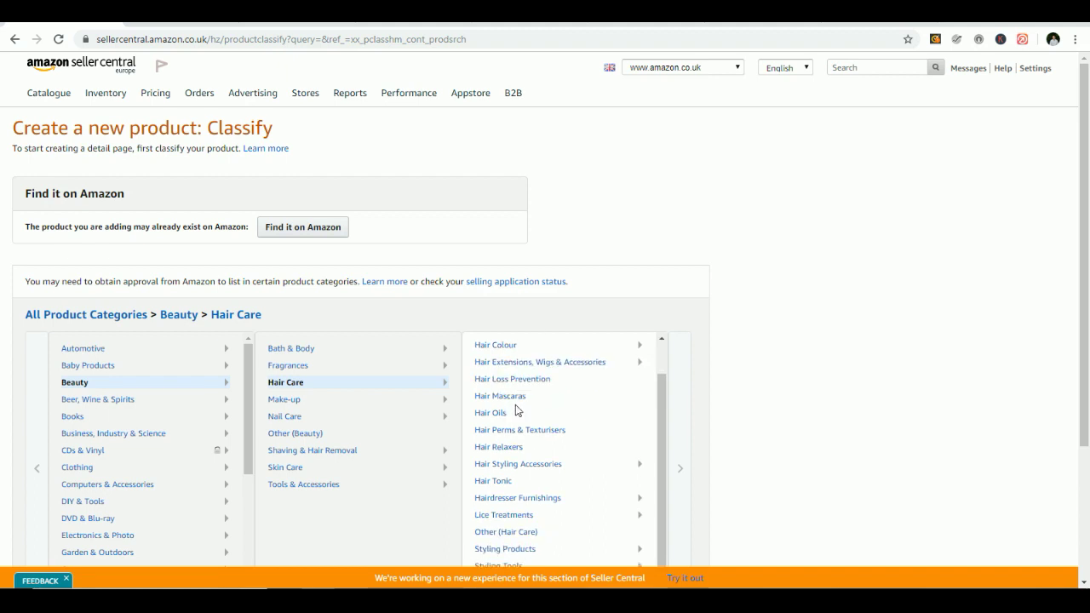
scroll(728, 466, down, 2)
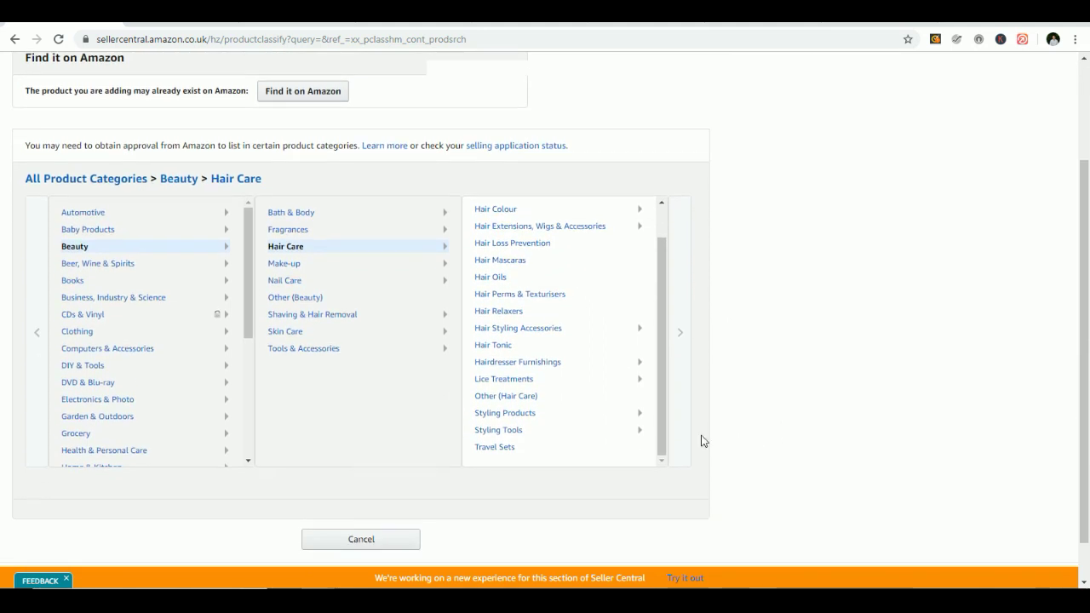
click(521, 436)
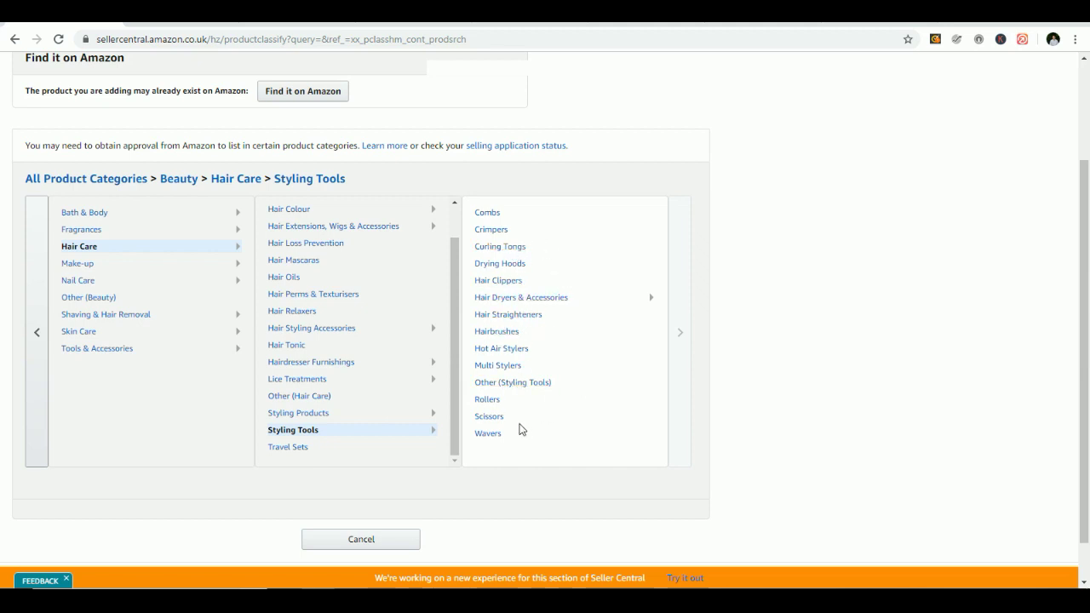
click(511, 249)
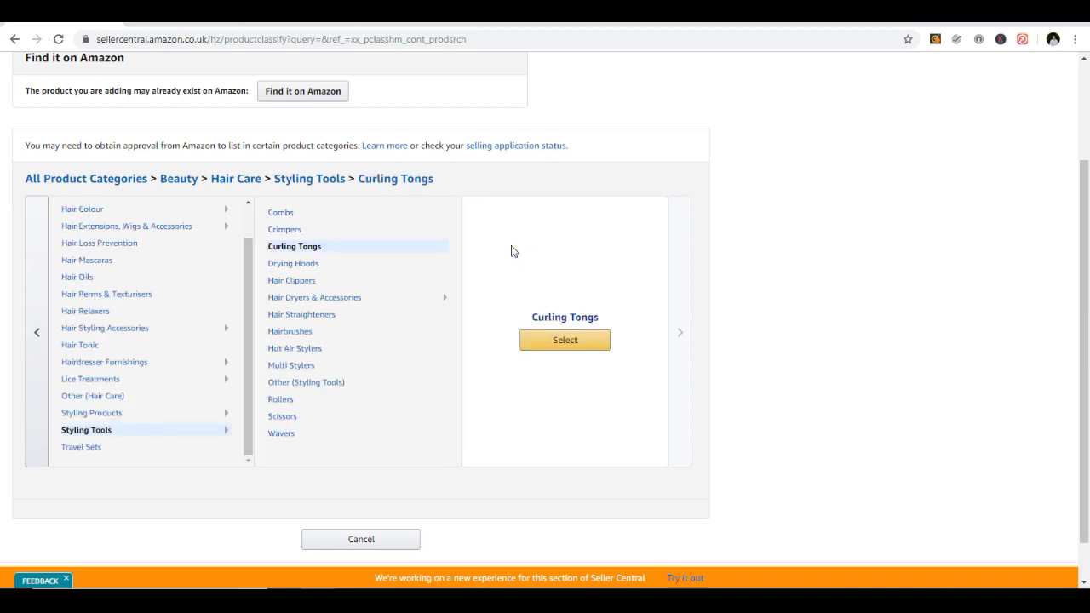
click(546, 343)
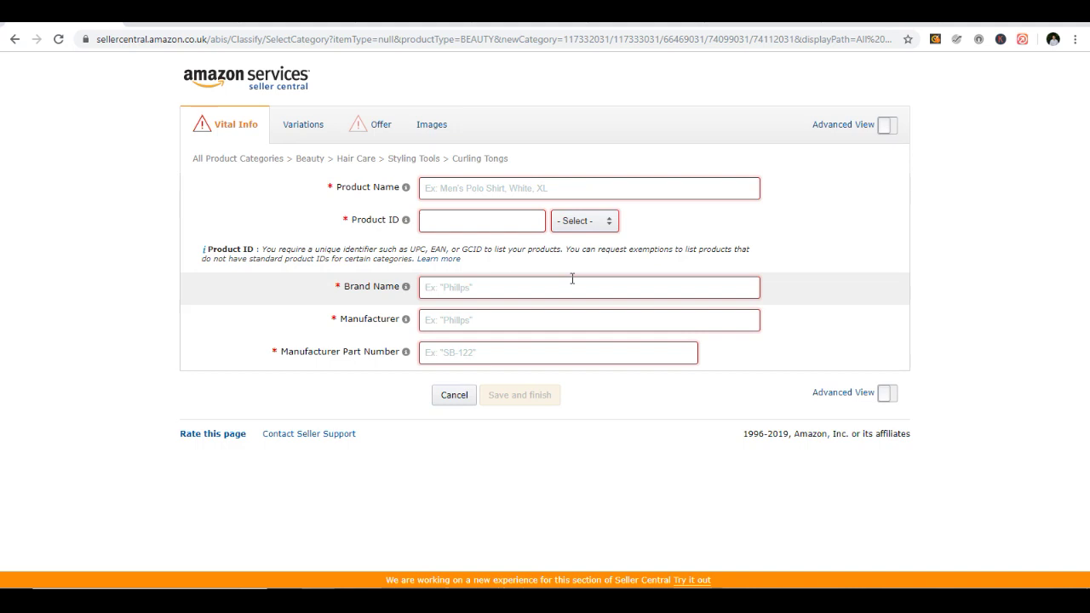
click(887, 126)
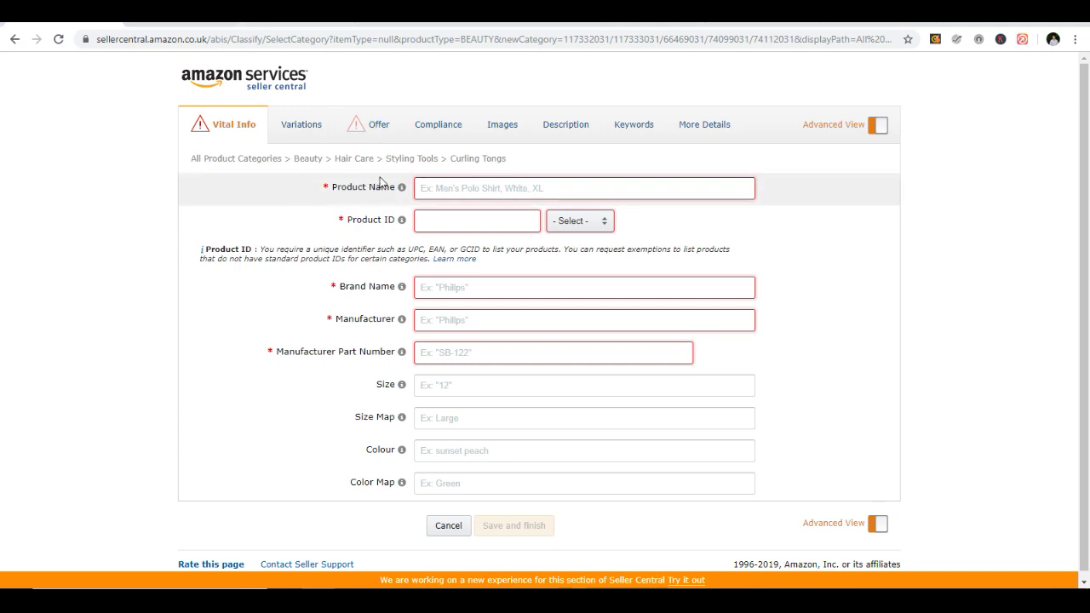
click(488, 186)
click(968, 190)
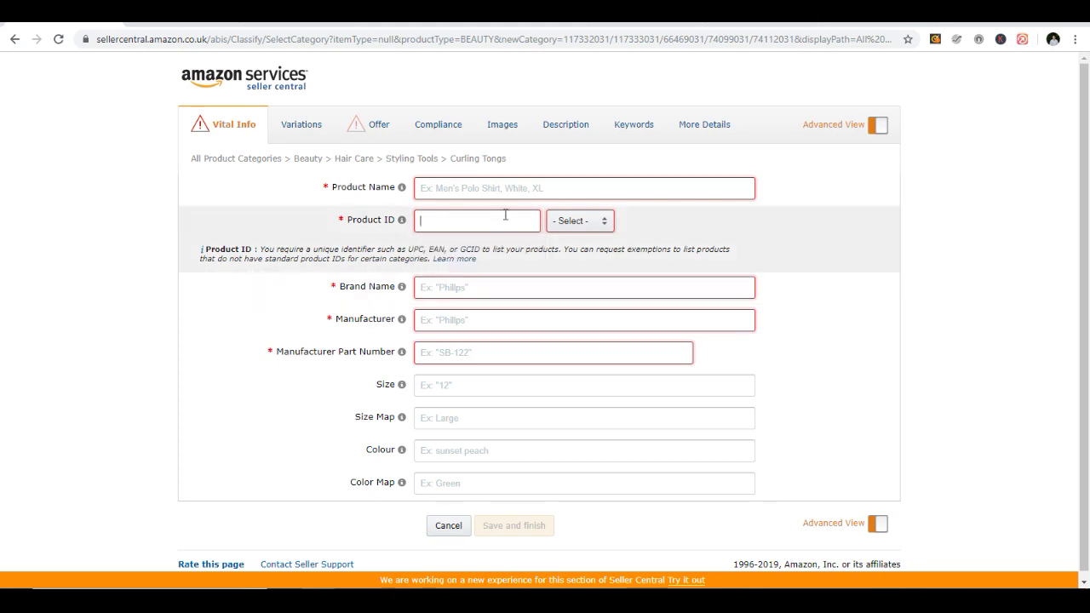
key(ctrl+v)
click(584, 221)
click(577, 307)
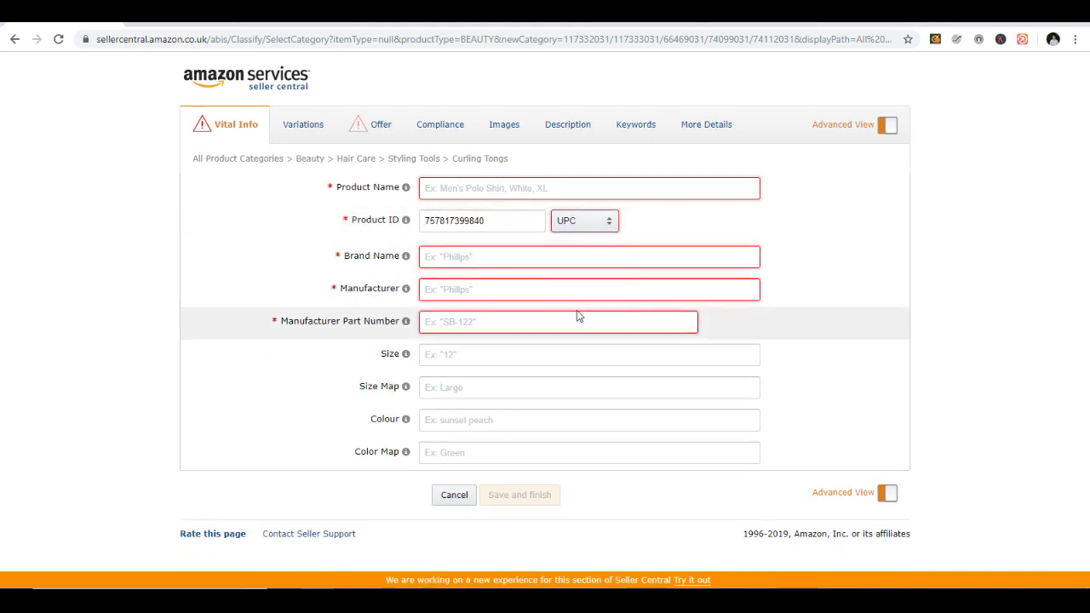
click(511, 257)
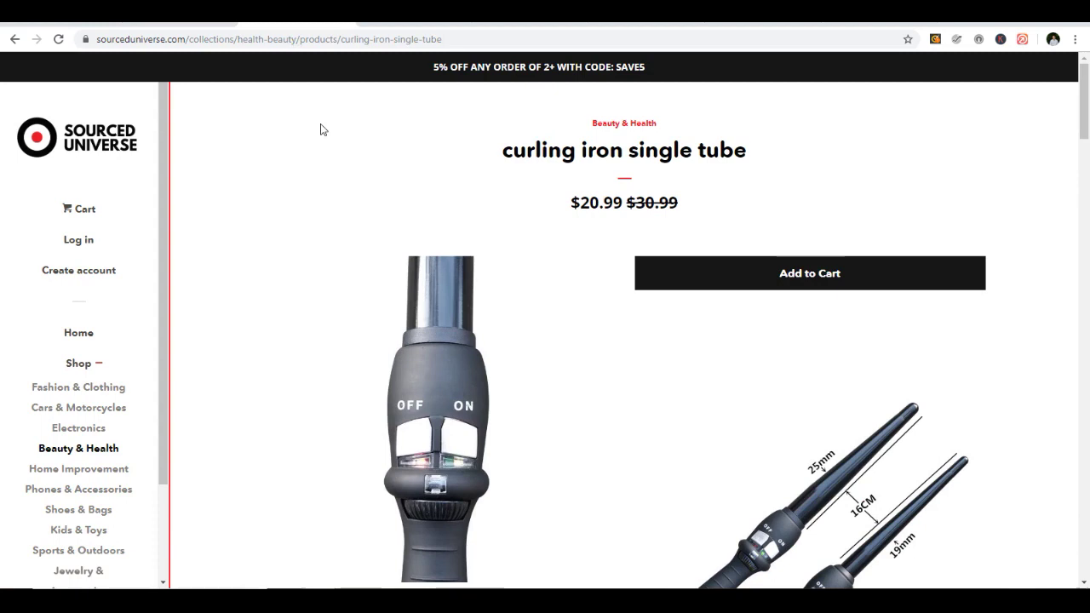
Step: Review the curling iron single tube page on Sourced Universe, then return to Seller Central
scroll(434, 303, down, 2)
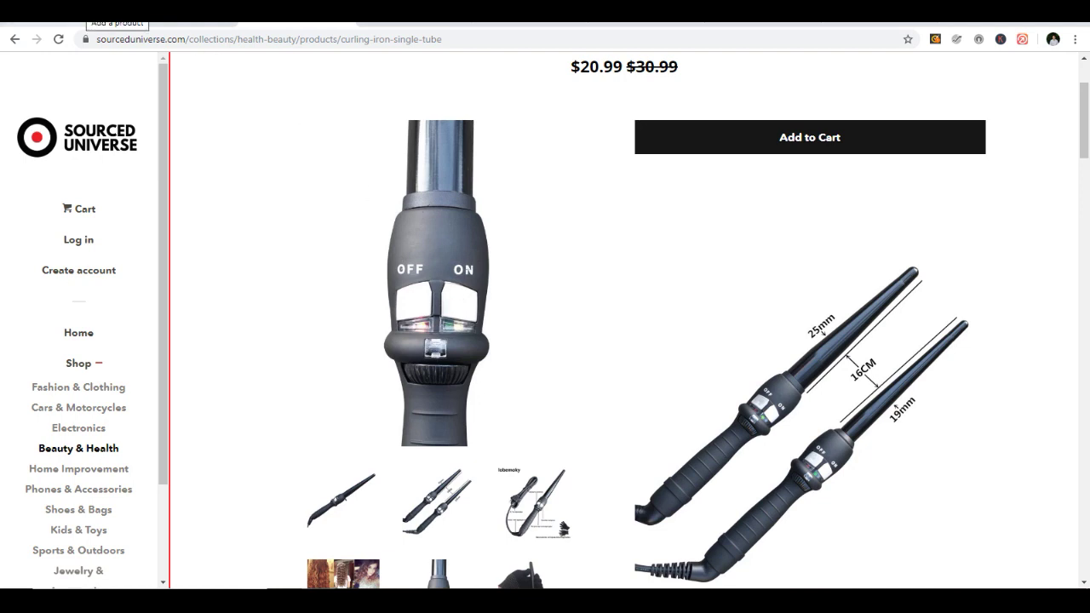
click(93, 9)
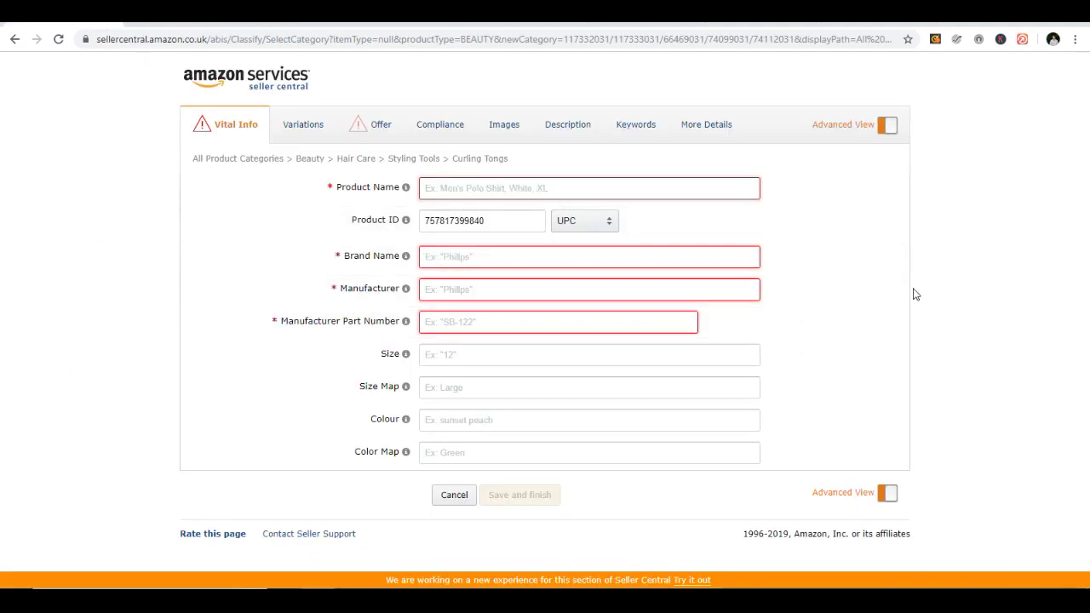
click(281, 11)
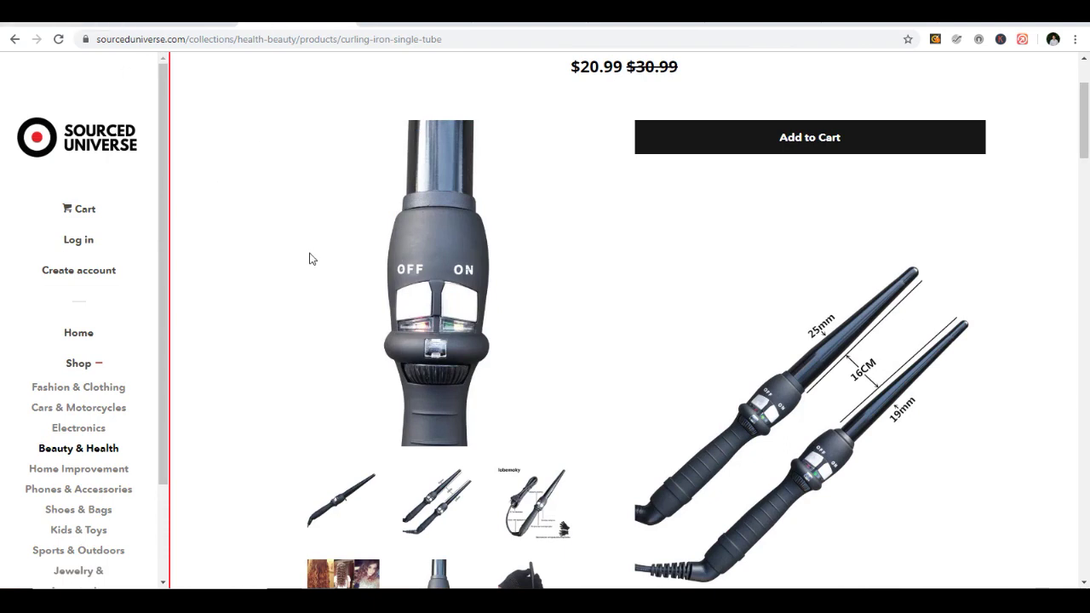
key(ctrl+shift+Tab)
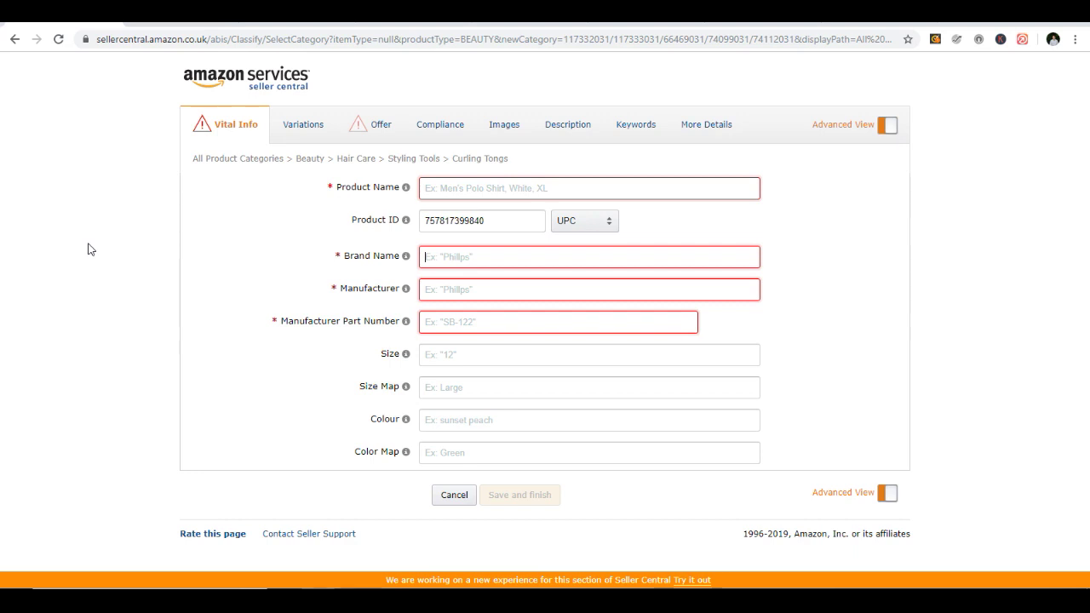
Step: Enter 'Curling Wand Magic Iron' as the Brand Name
text(Curling Wand)
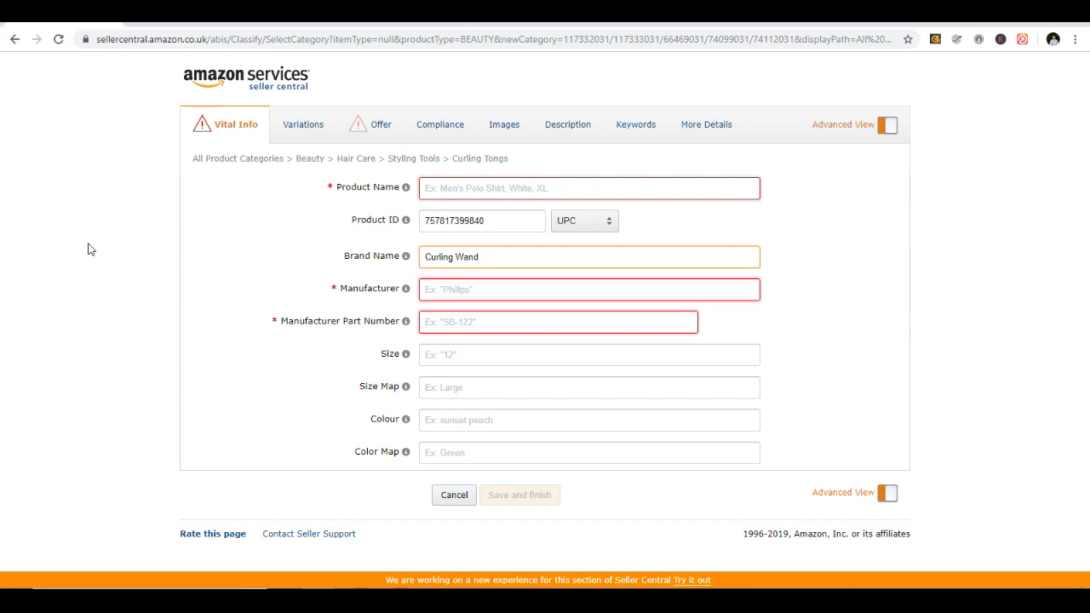
text(d)
key(BackSpace)
key(BackSpace)
key(BackSpace)
key(BackSpace)
key(BackSpace)
key(BackSpace)
key(BackSpace)
key(BackSpace)
key(BackSpace)
key(BackSpace)
key(BackSpace)
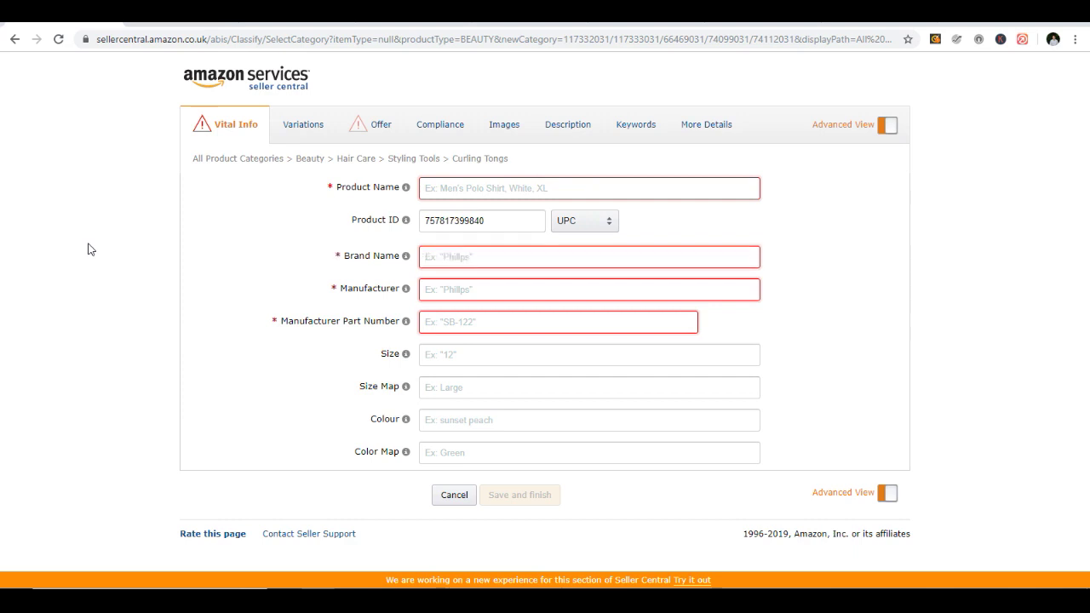
text(Crin)
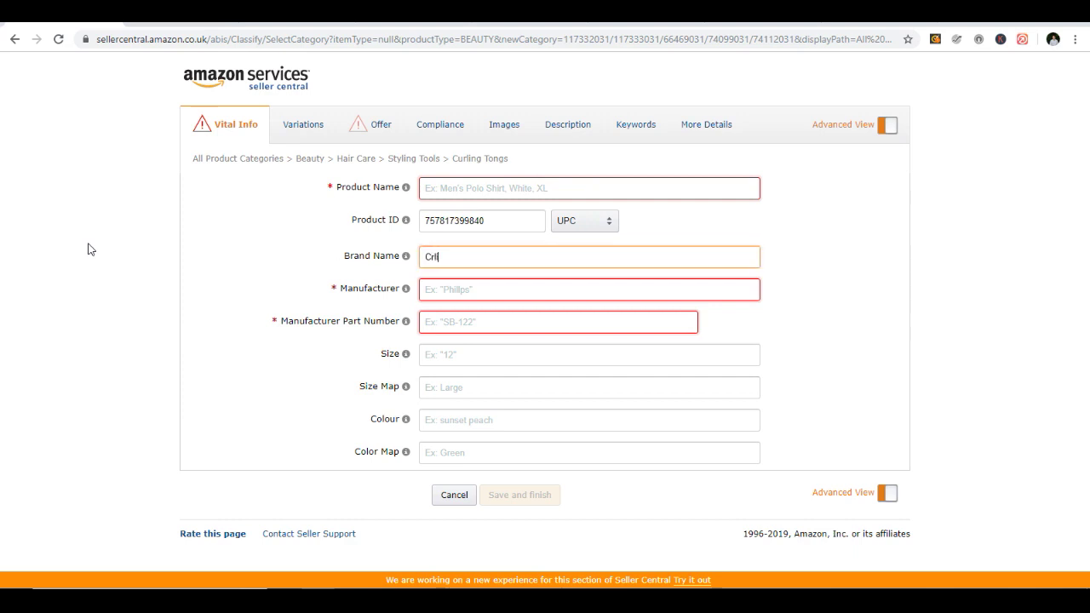
key(BackSpace)
key(BackSpace)
key(BackSpace)
text(urling)
key(BackSpace)
key(BackSpace)
key(BackSpace)
key(BackSpace)
text(li)
key(BackSpace)
key(BackSpace)
key(BackSpace)
text(rling Wand )
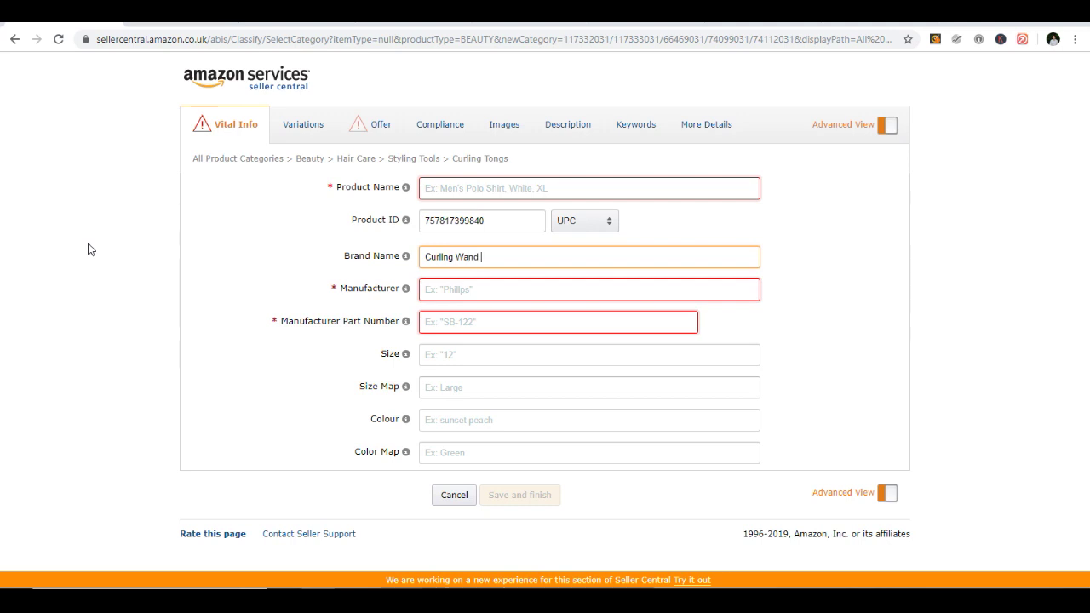
text(Magic Iron)
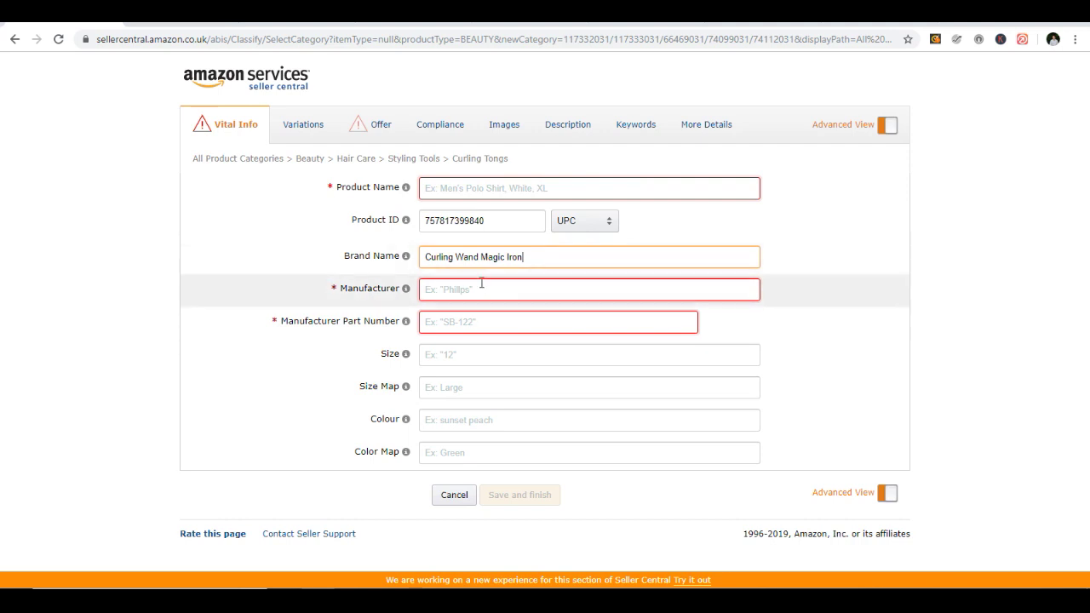
Step: Copy the brand name into the Manufacturer field
triple_click(530, 258)
key(ctrl+c)
click(488, 288)
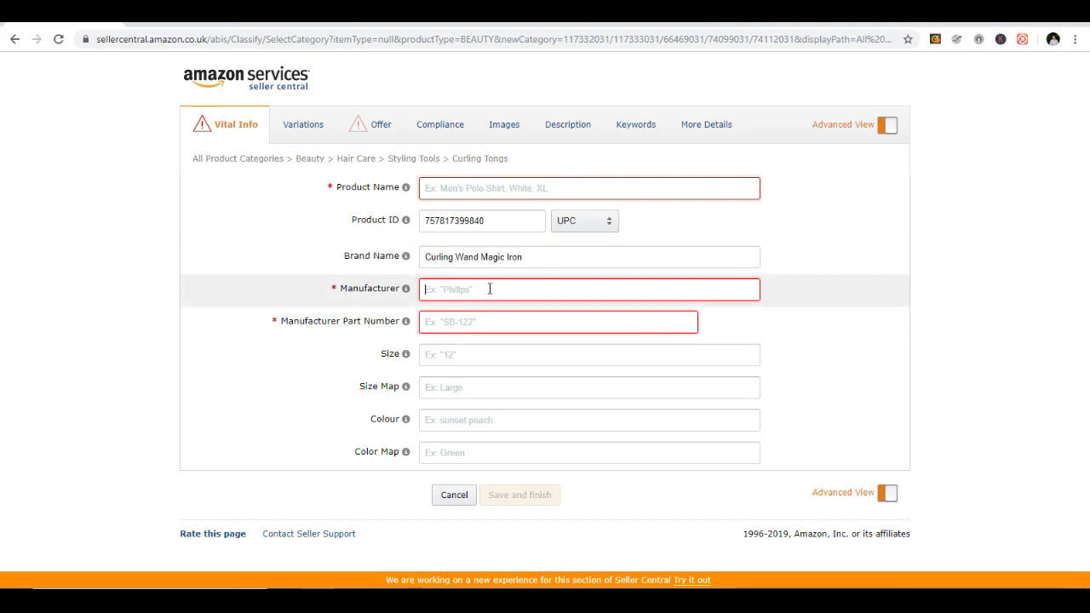
key(ctrl+v)
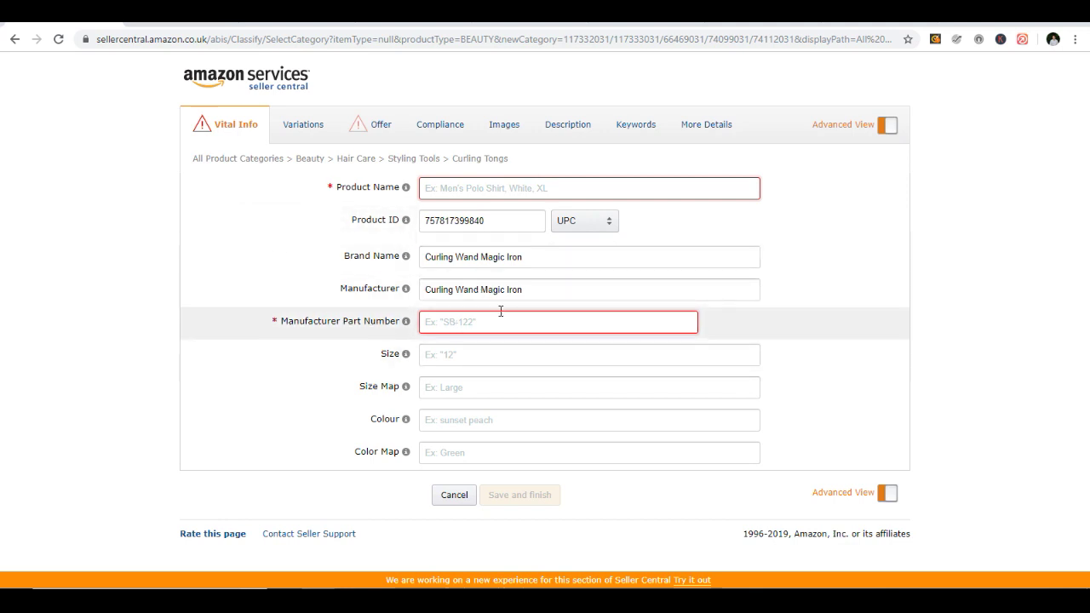
drag(540, 256, 66, 306)
click(66, 305)
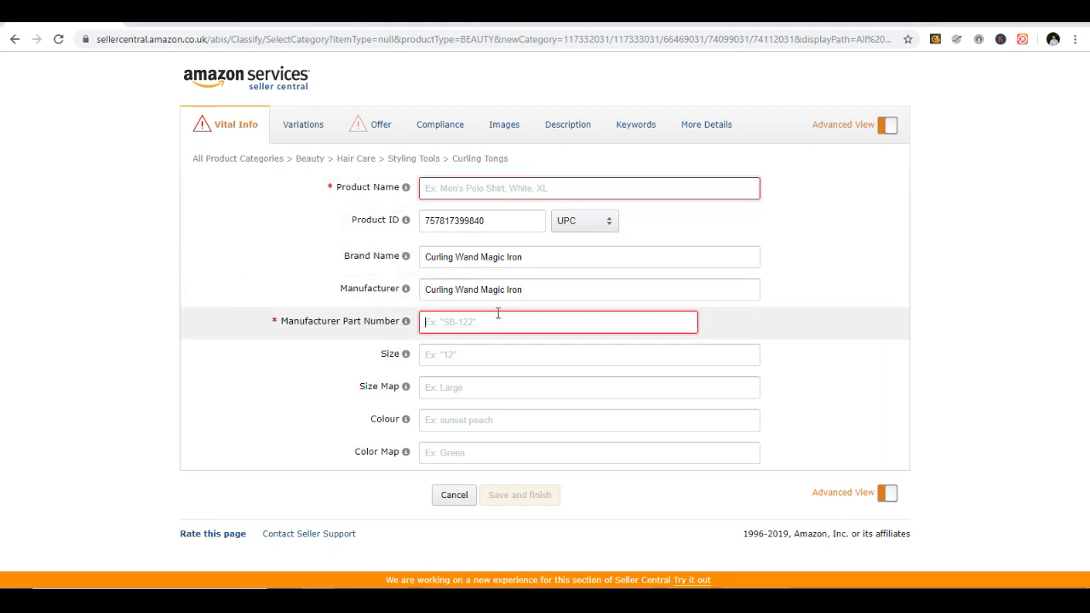
drag(537, 254, 120, 321)
click(120, 322)
click(442, 322)
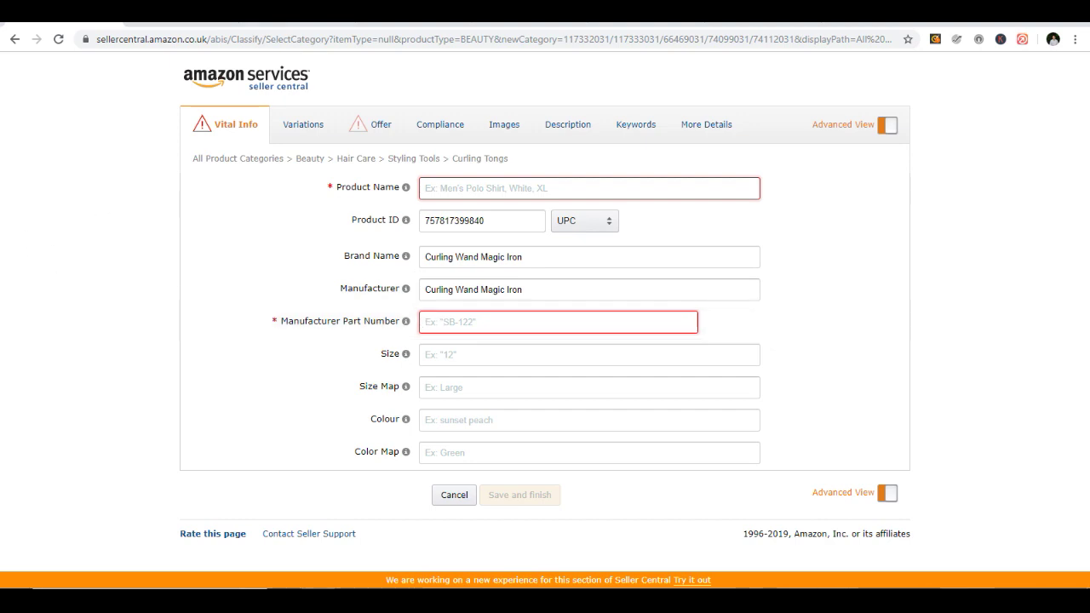
click(292, 26)
scroll(419, 182, down, 5)
scroll(419, 181, down, 15)
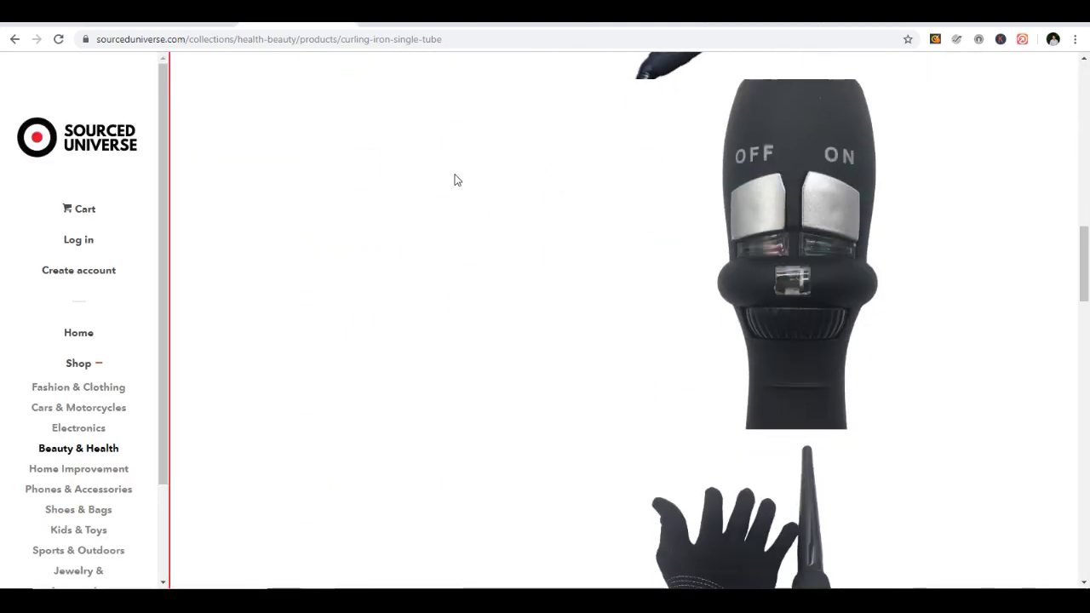
scroll(458, 181, up, 12)
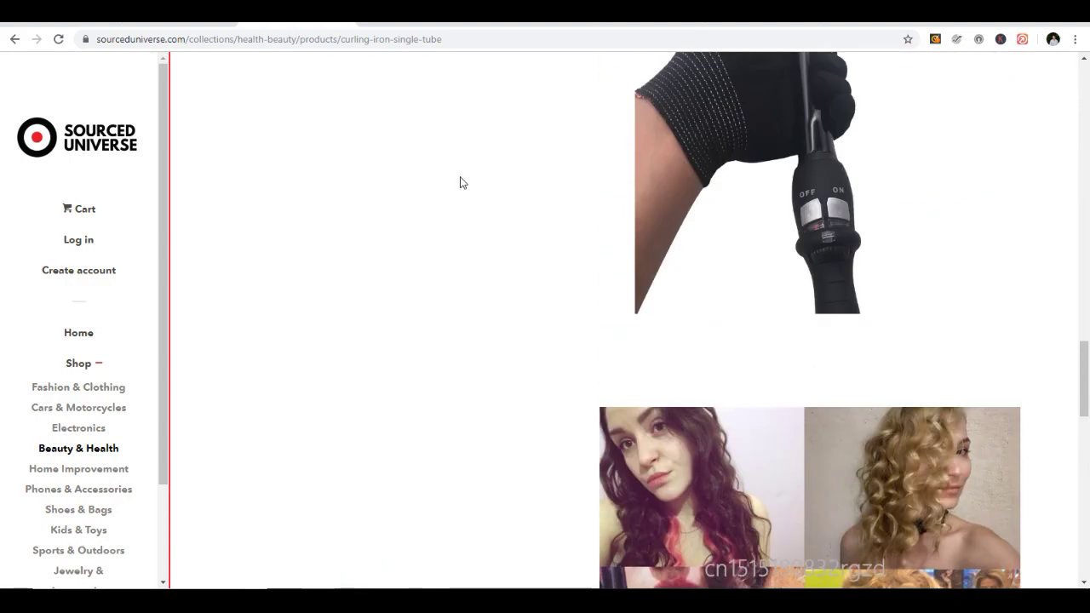
scroll(464, 186, up, 5)
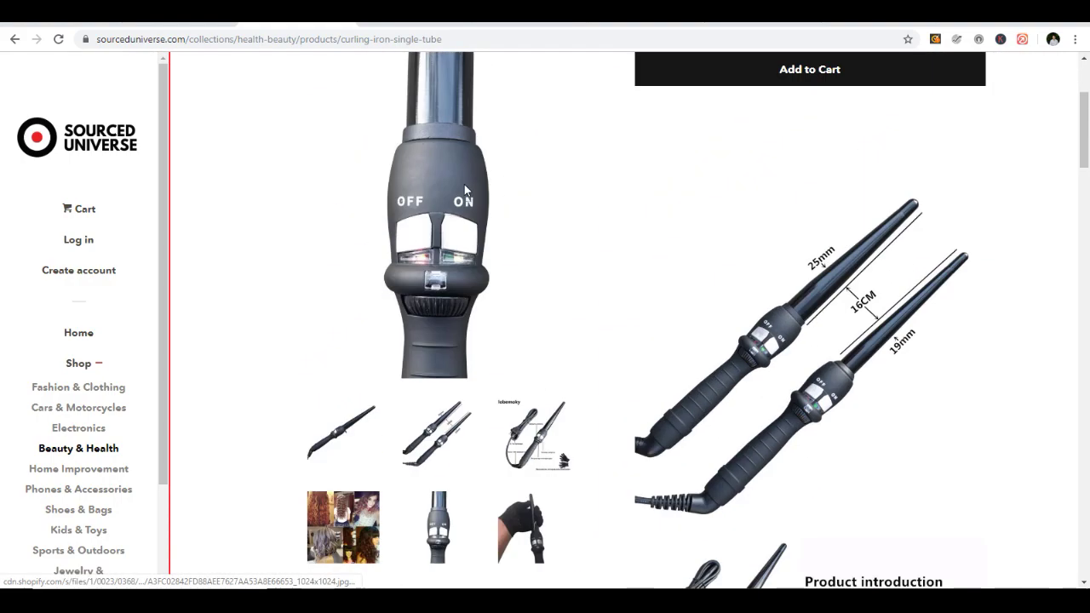
click(128, 11)
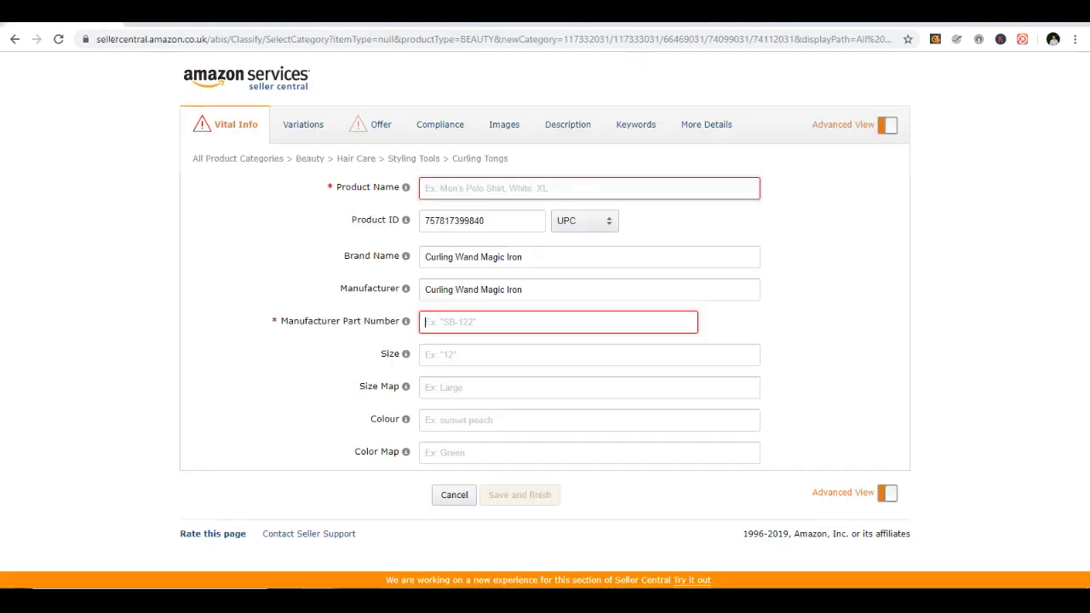
text(CW2221)
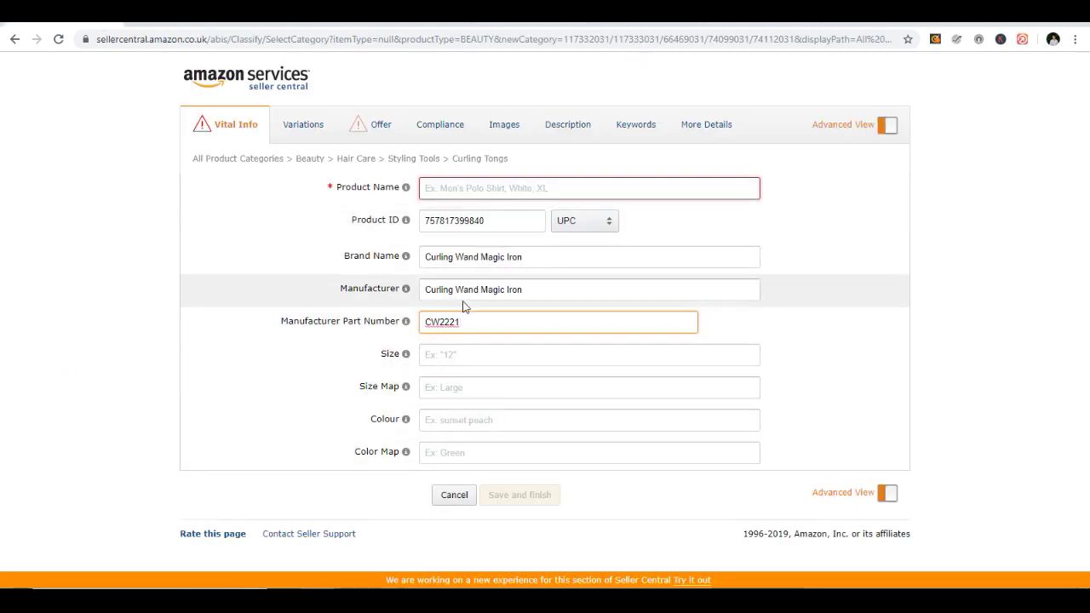
drag(481, 289, 425, 264)
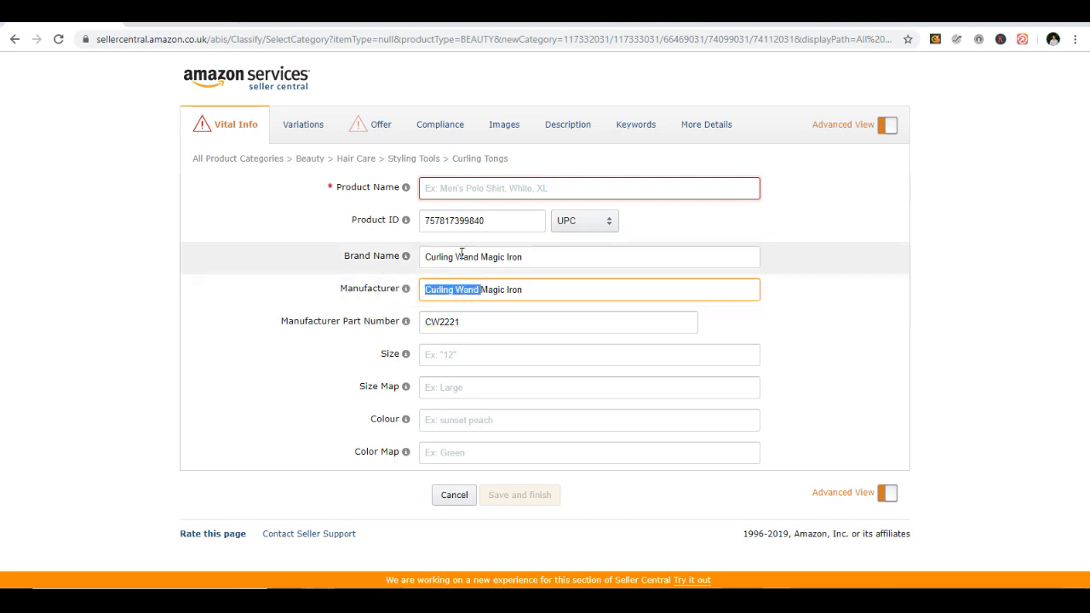
click(489, 256)
double_click(473, 322)
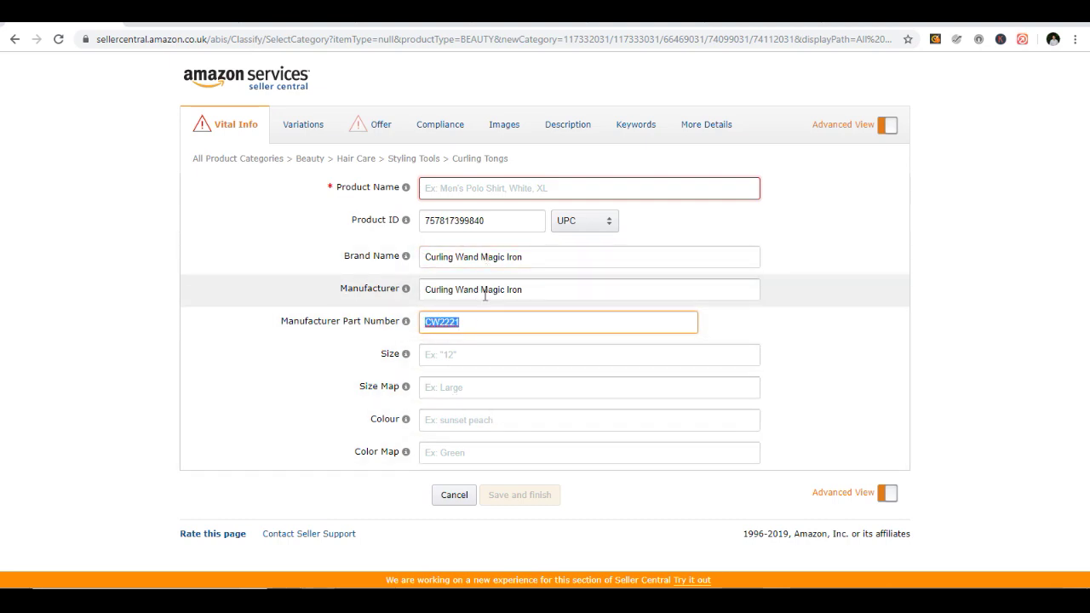
click(492, 188)
key(ctrl+Tab)
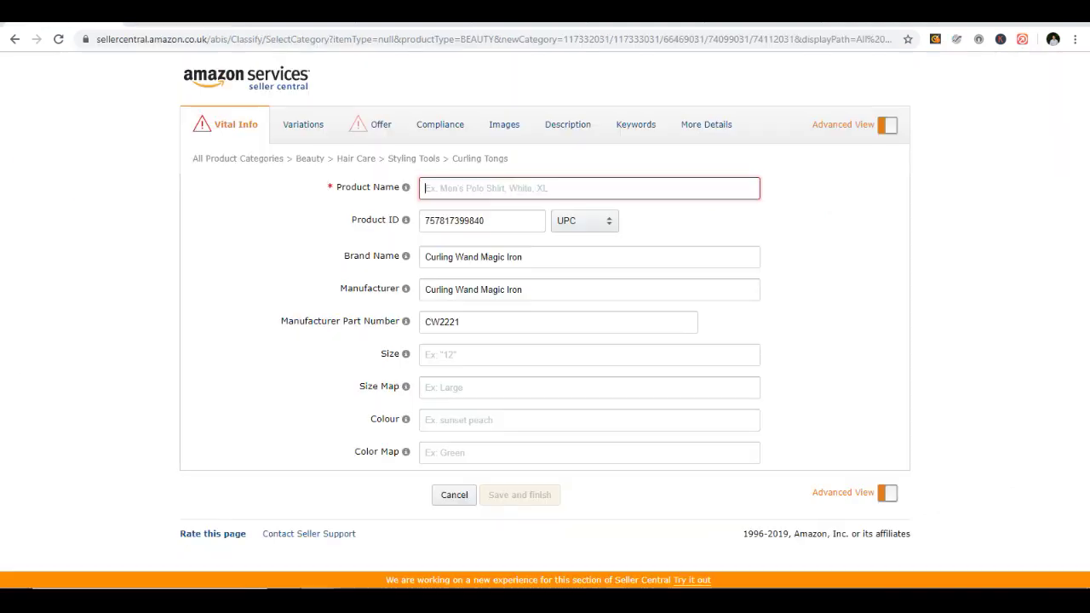
key(ctrl+shift+Tab)
Step: Start the Product Name as 'Curling Iron 25mm Hair' and browse the Amazon.co.uk 'curling iron 25mm' results
click(452, 186)
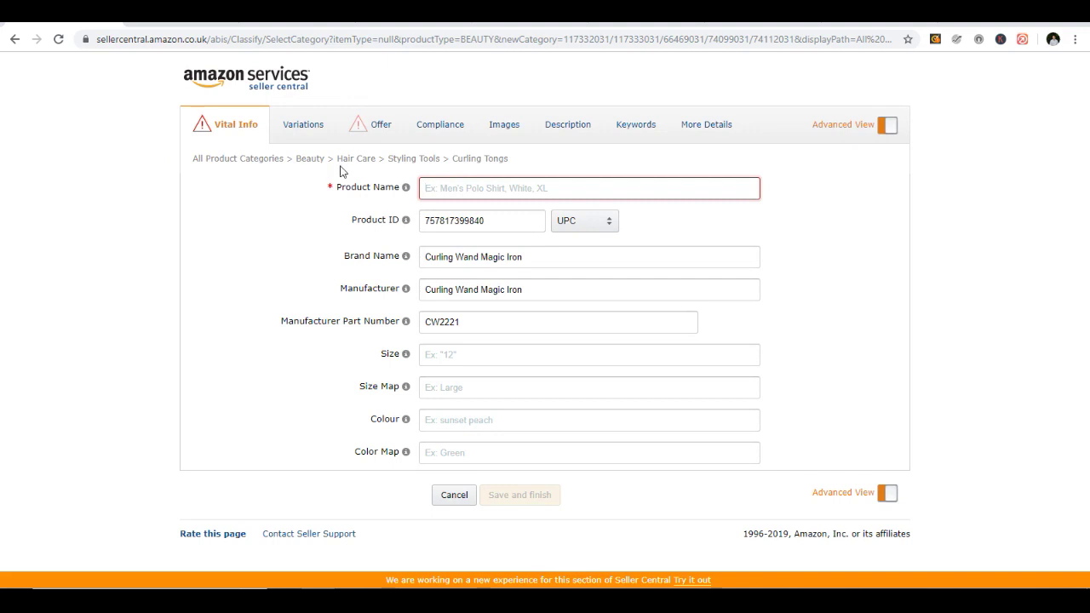
text(Curling Iron)
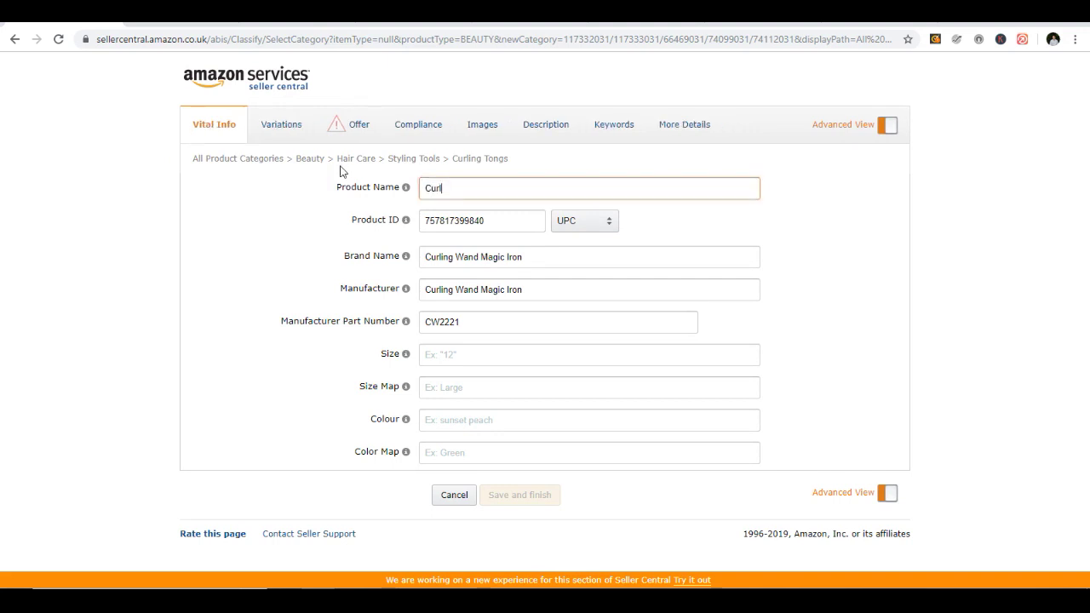
text( 25mm Hair)
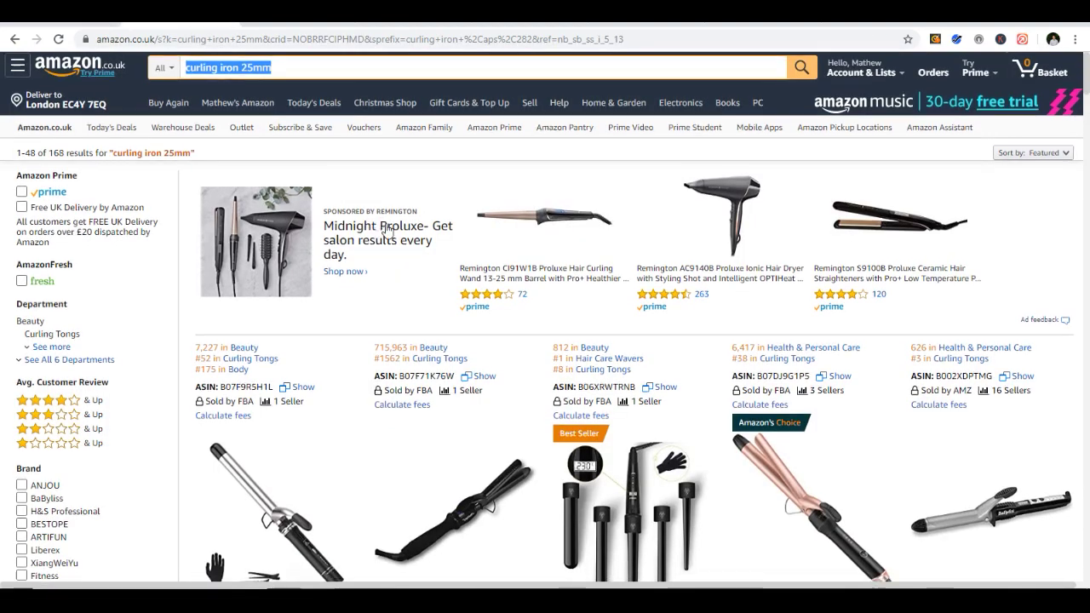
scroll(402, 232, down, 3)
scroll(402, 231, down, 2)
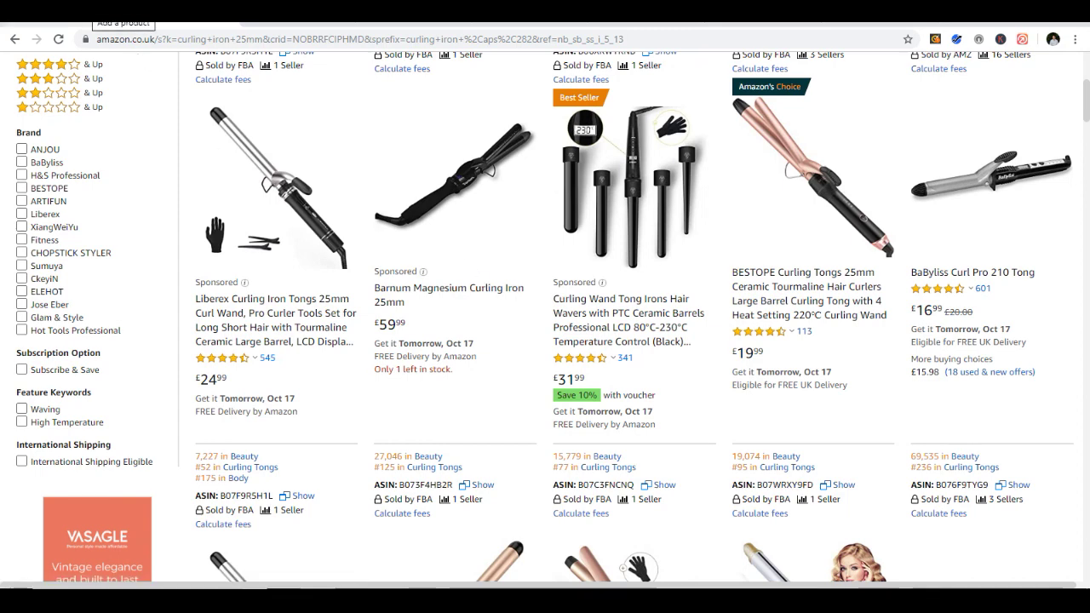
Step: Extend the Product Name to 'Curling Iron 25mm Hair Wand Styling Tong By I'
click(119, 11)
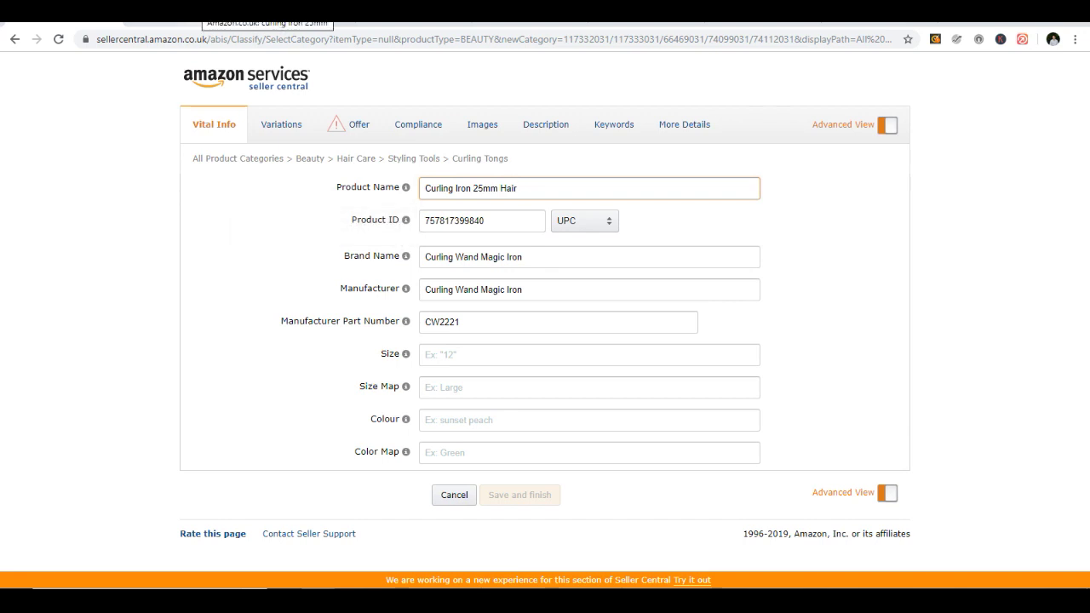
text(Wand)
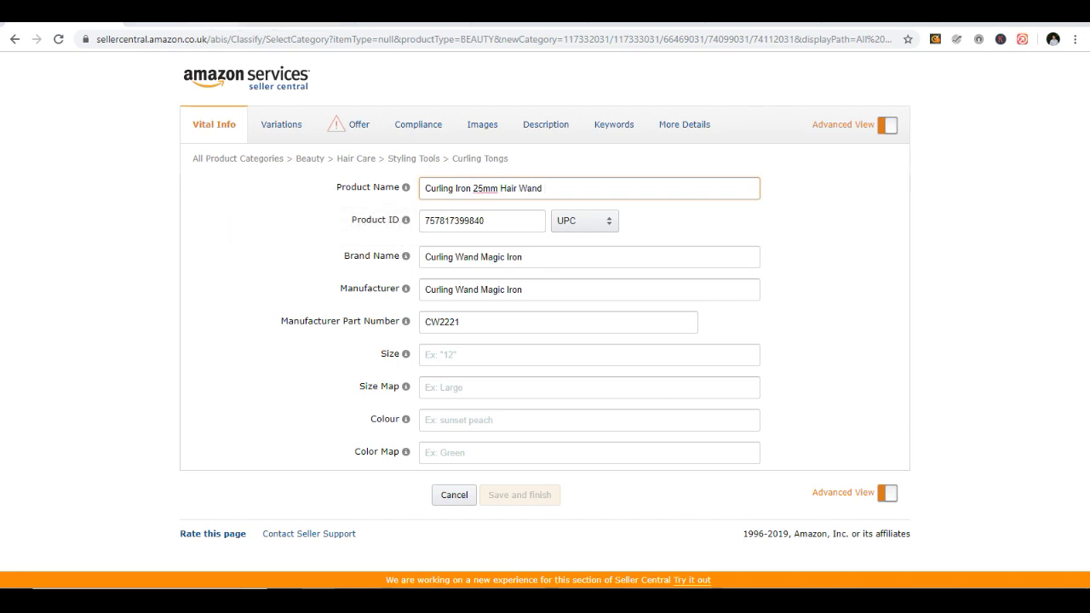
text( Styling T)
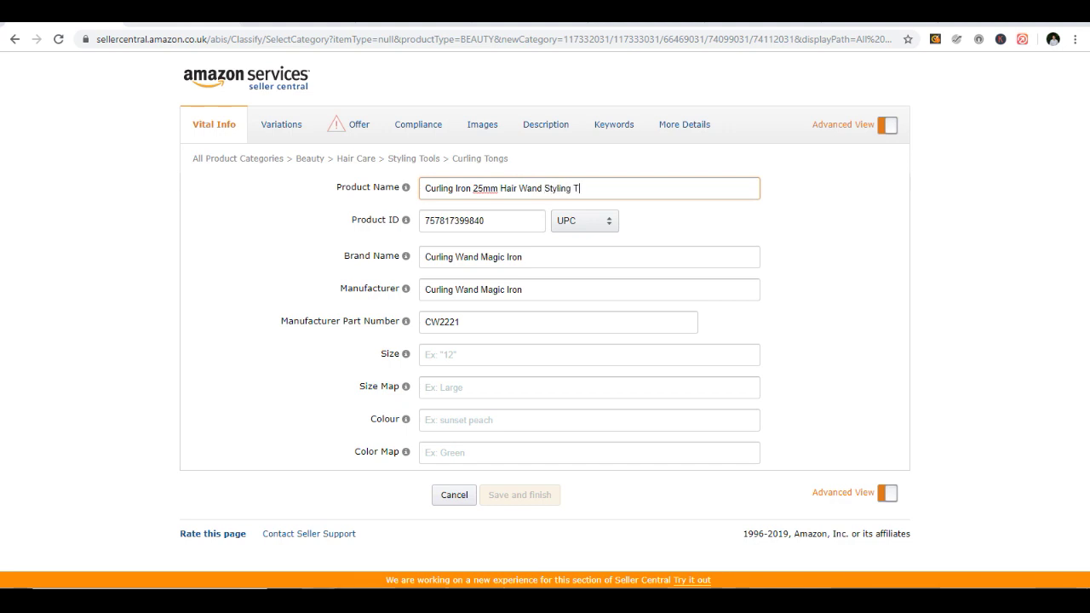
text(ongs)
key(BackSpace)
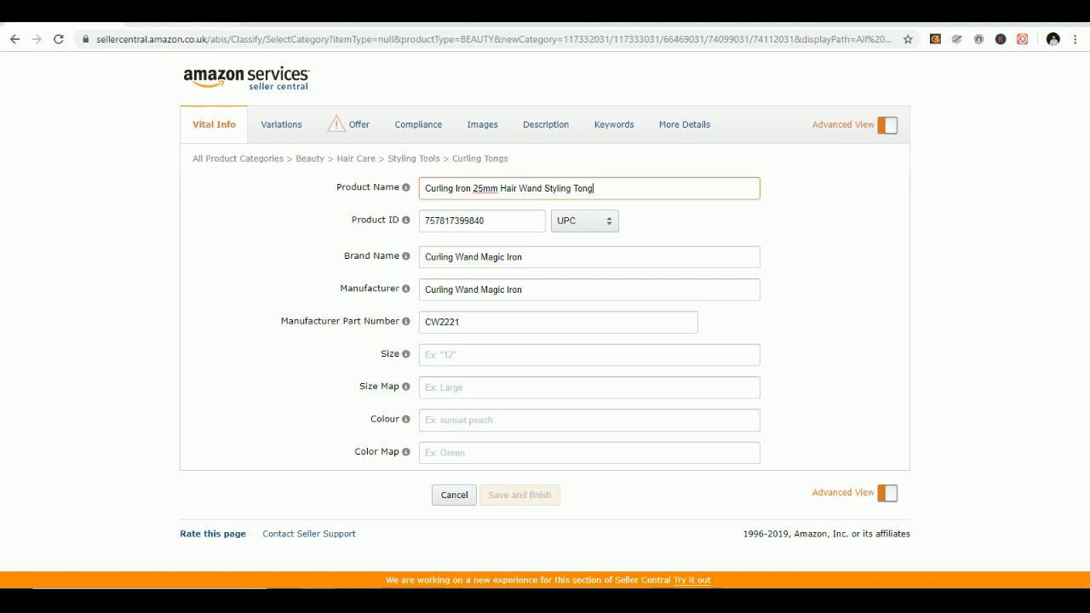
text(By)
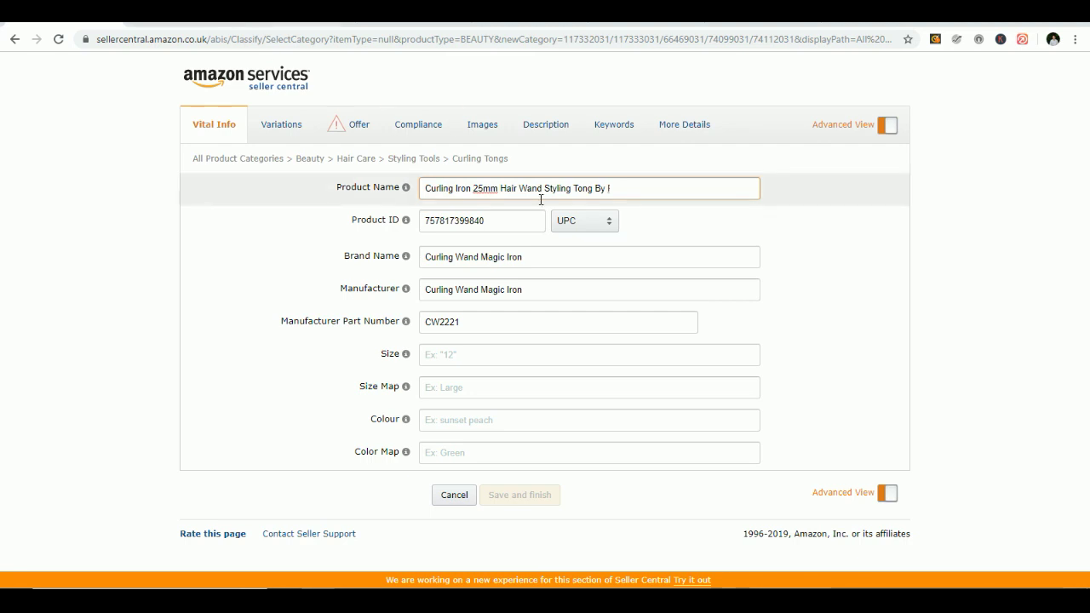
triple_click(543, 256)
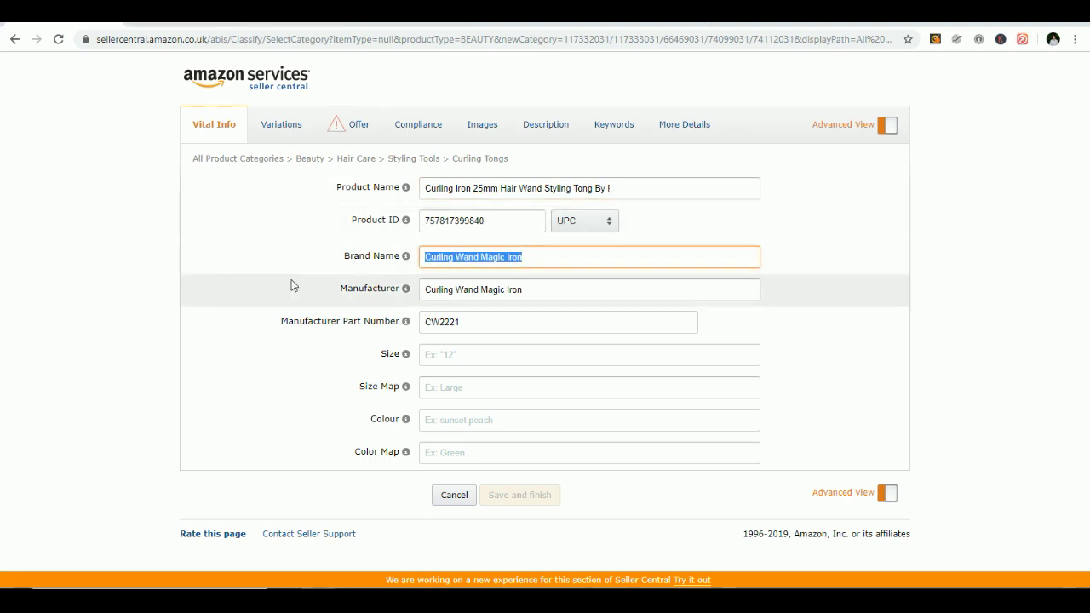
click(130, 233)
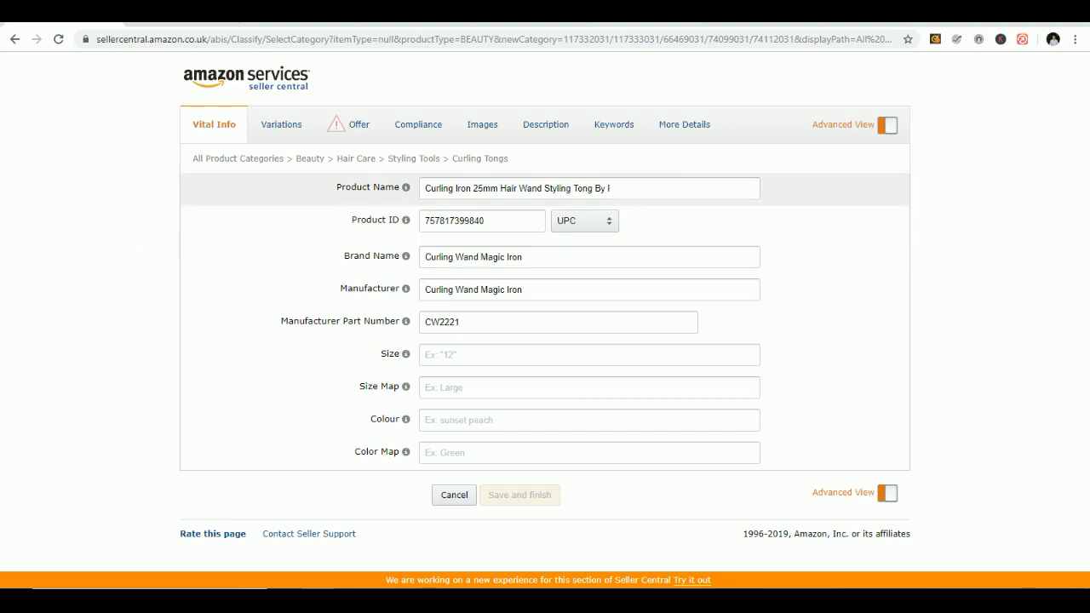
drag(596, 188, 684, 178)
click(143, 273)
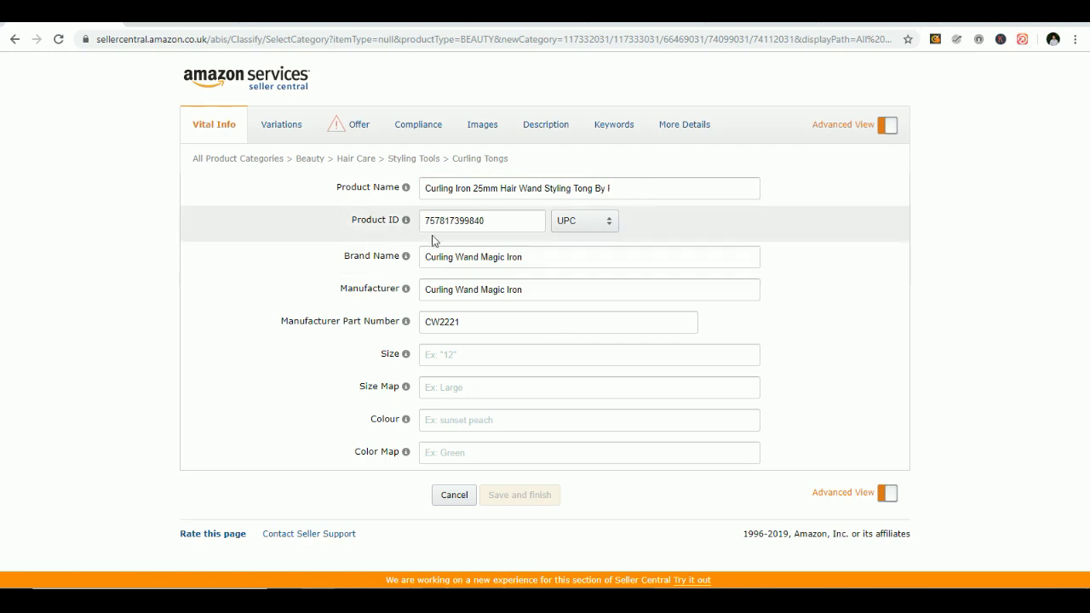
drag(528, 256, 384, 274)
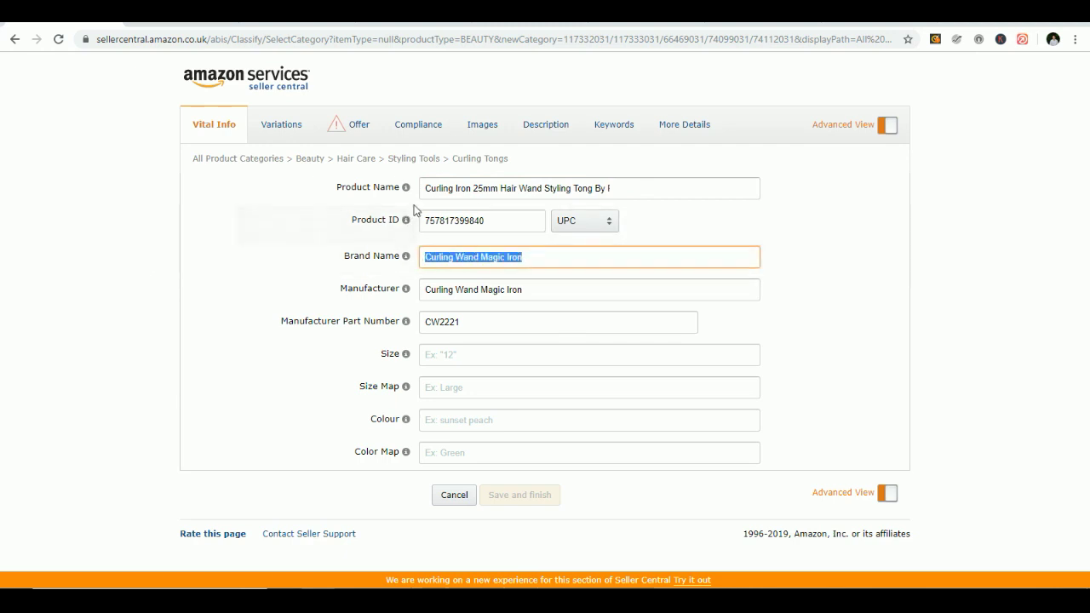
click(137, 232)
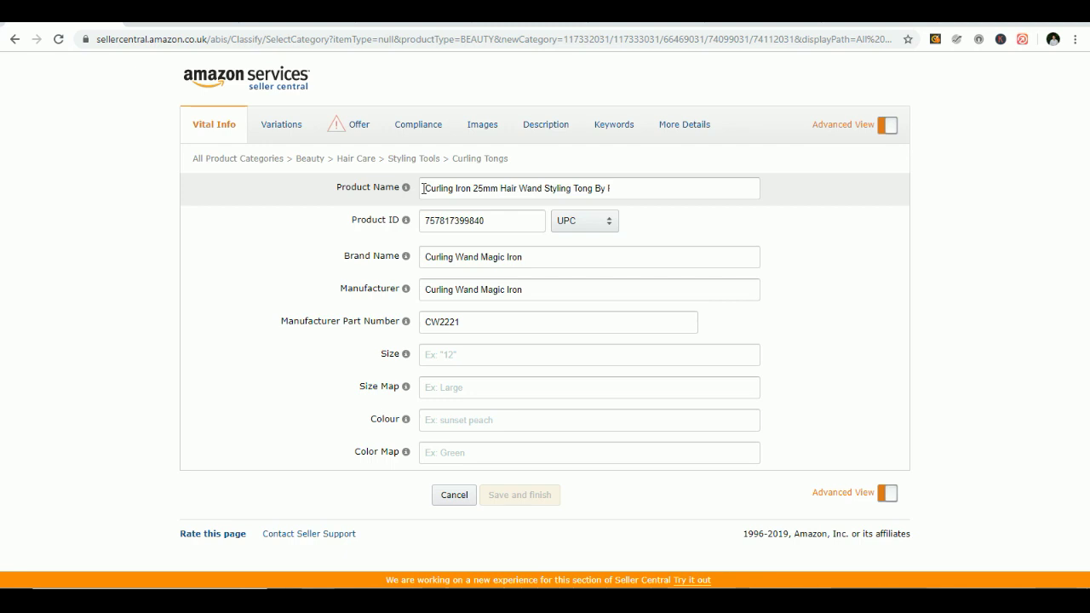
click(669, 188)
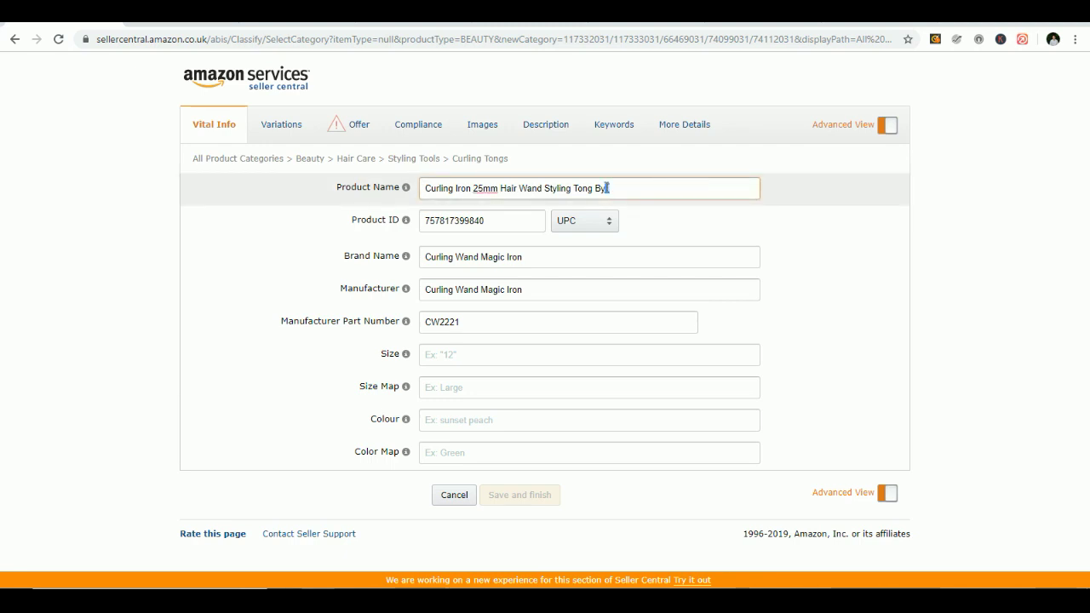
click(109, 235)
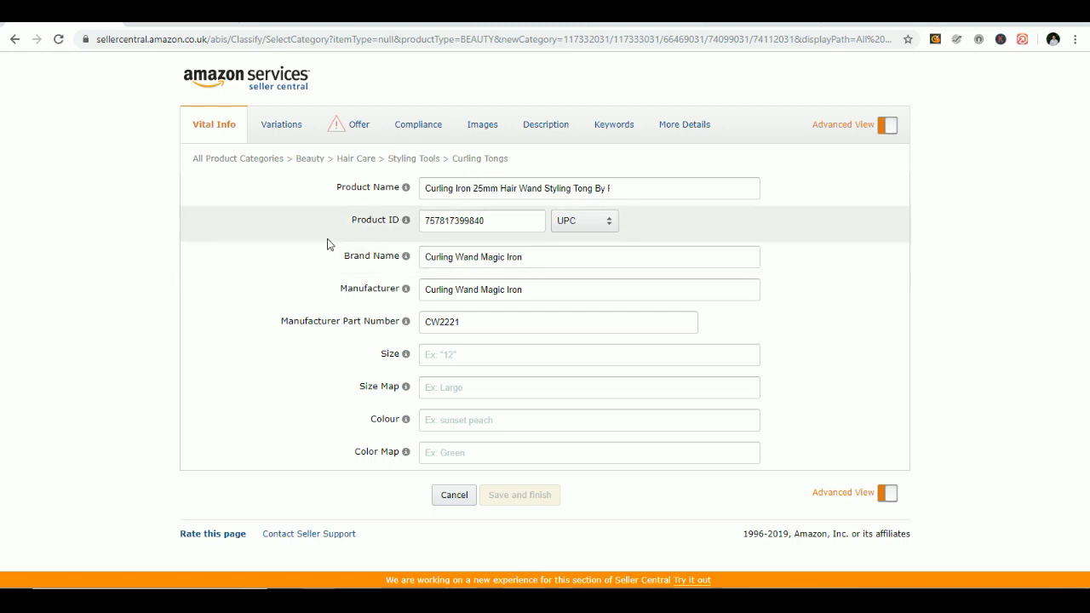
Step: Clear the Brand Name and Manufacturer values
triple_click(504, 259)
key(BackSpace)
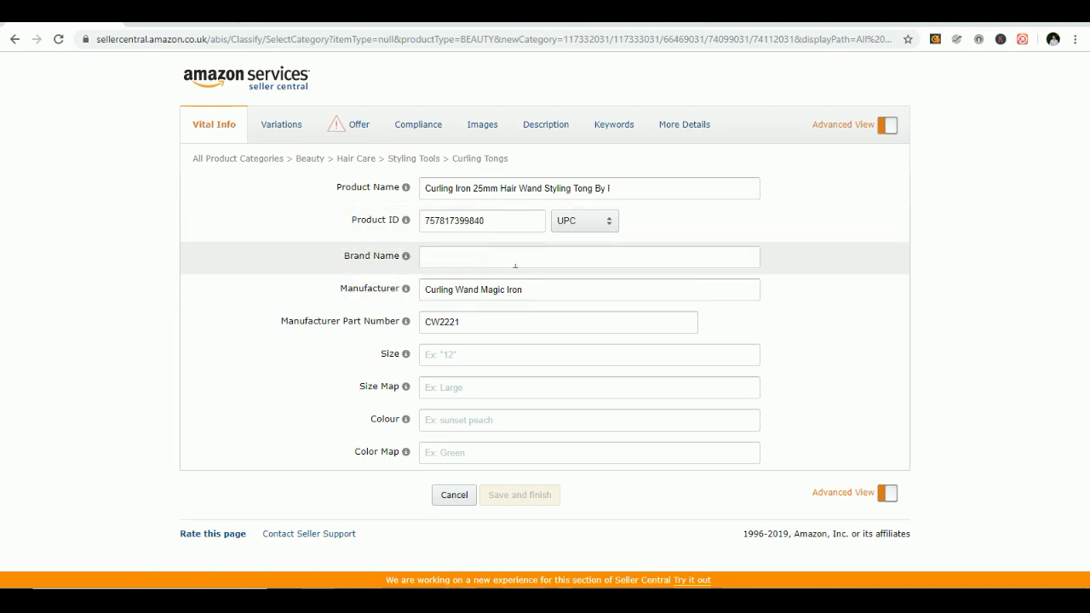
click(504, 257)
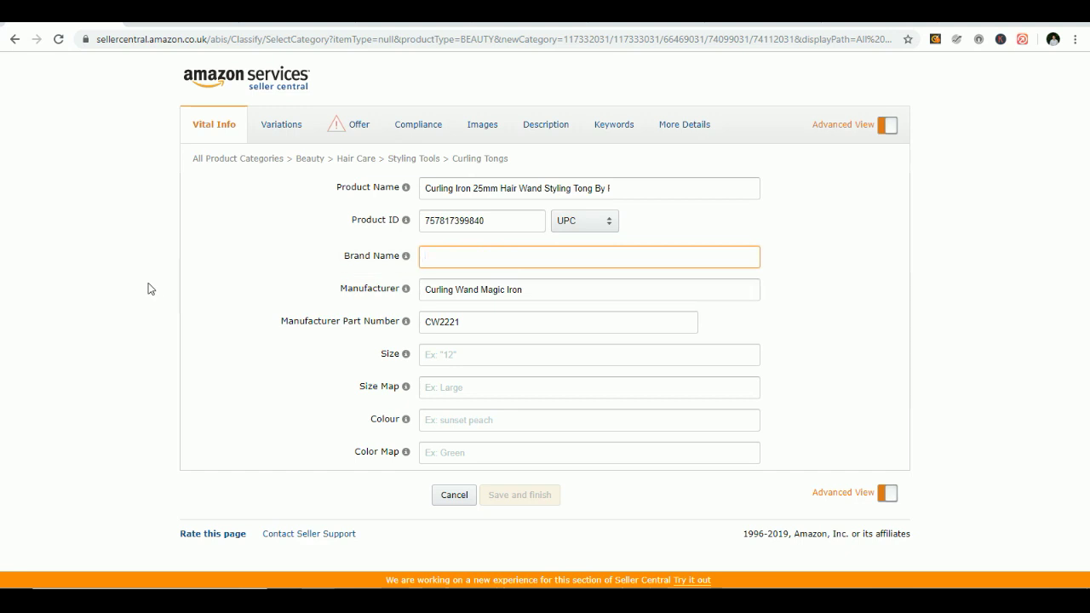
key(Tab)
key(Tab)
key(shift+Tab)
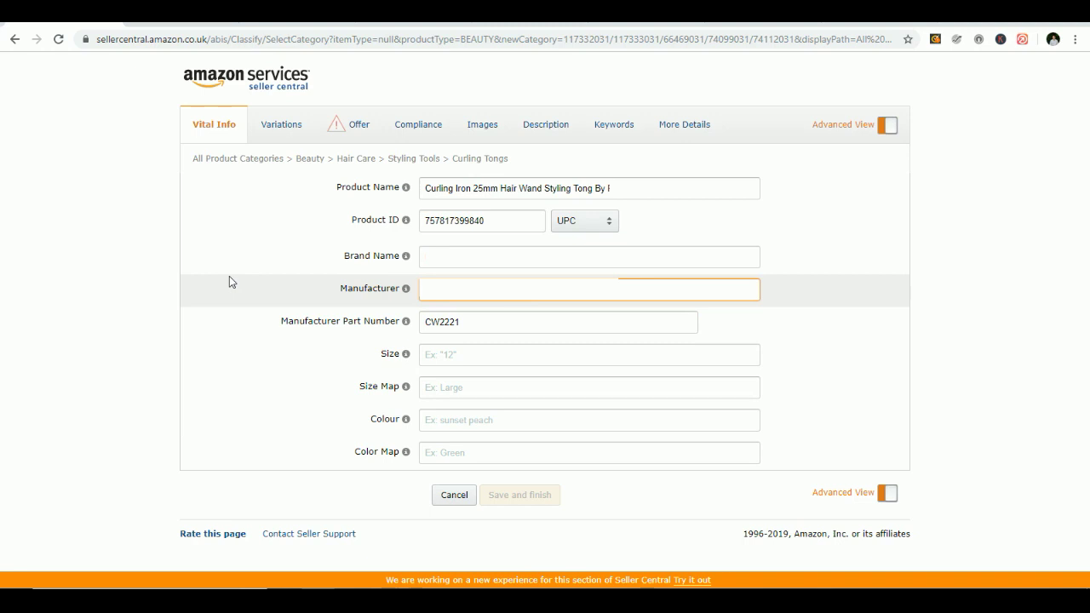
Step: On the Offer tab, set Quantity to 30 and Handling Time to 4
click(353, 130)
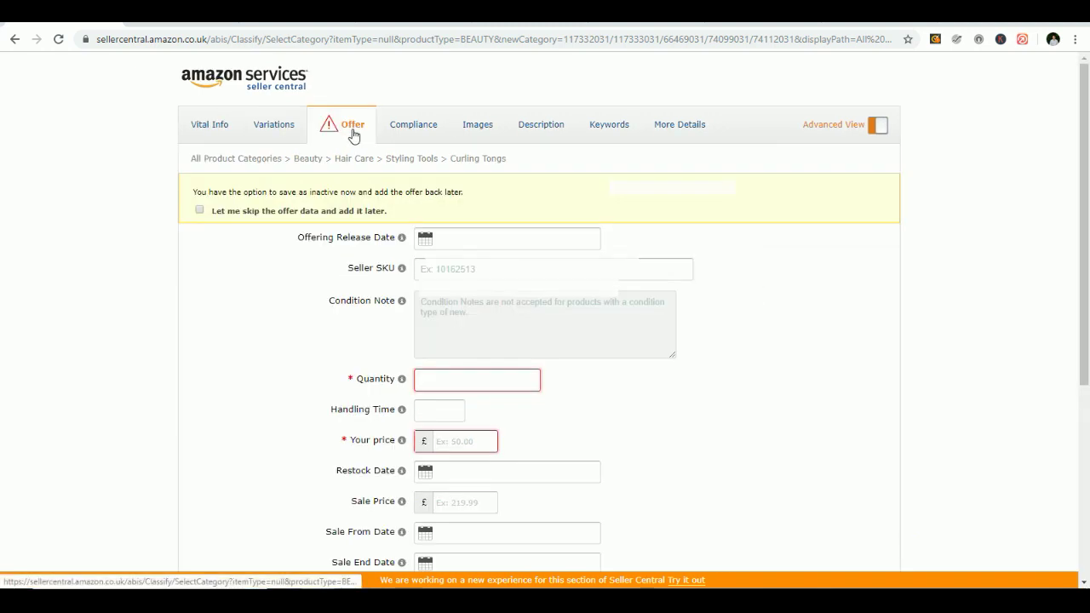
scroll(455, 299, down, 2)
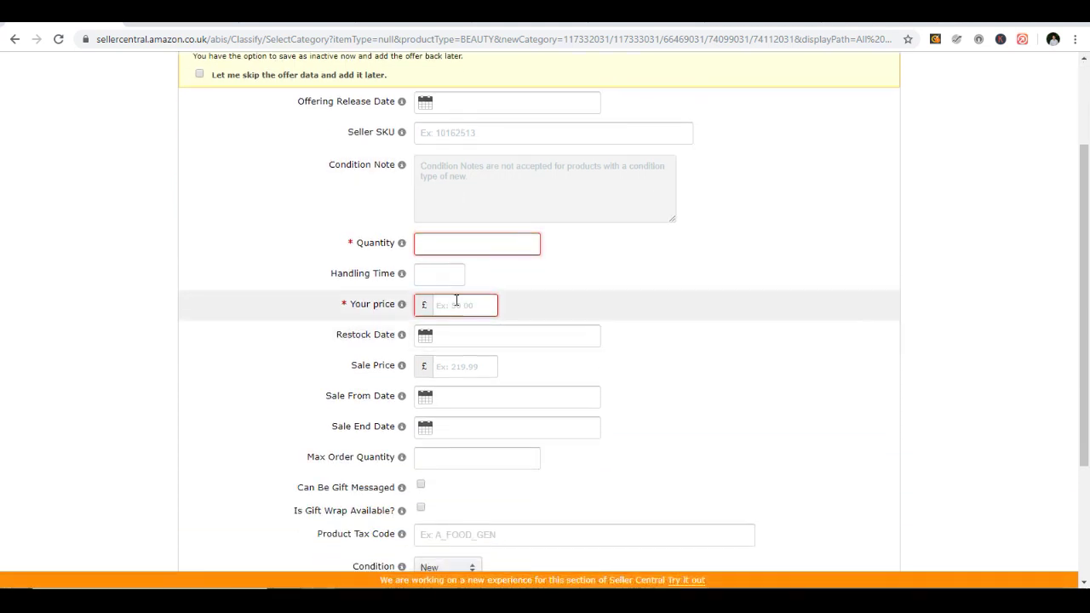
click(451, 243)
text(30)
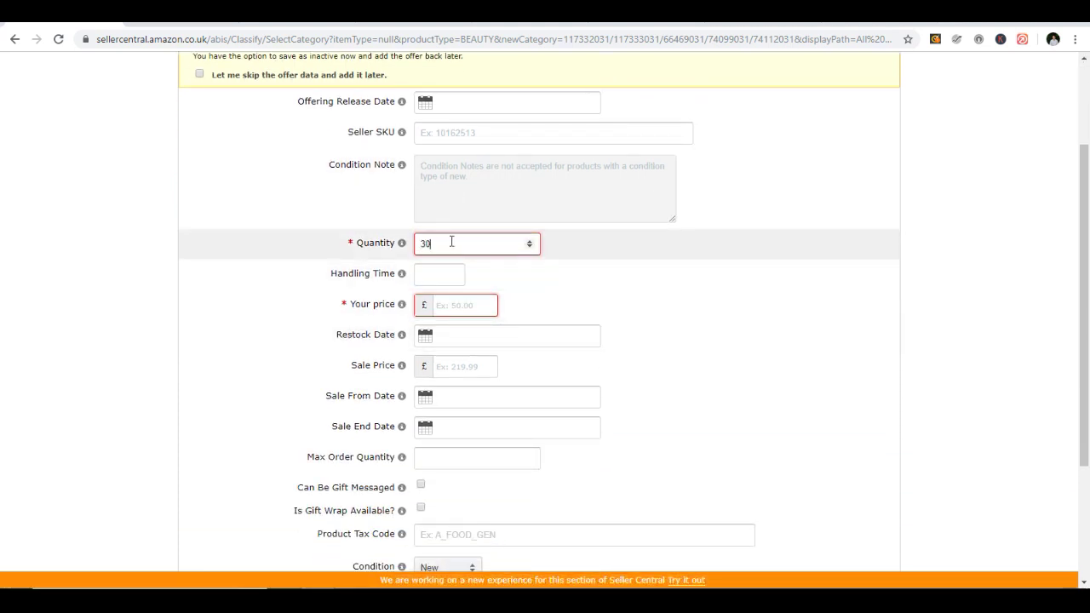
click(438, 274)
text(4)
Step: Enter a price of £21.99 and a recommended retail price of £24.99
scroll(438, 274, down, 1)
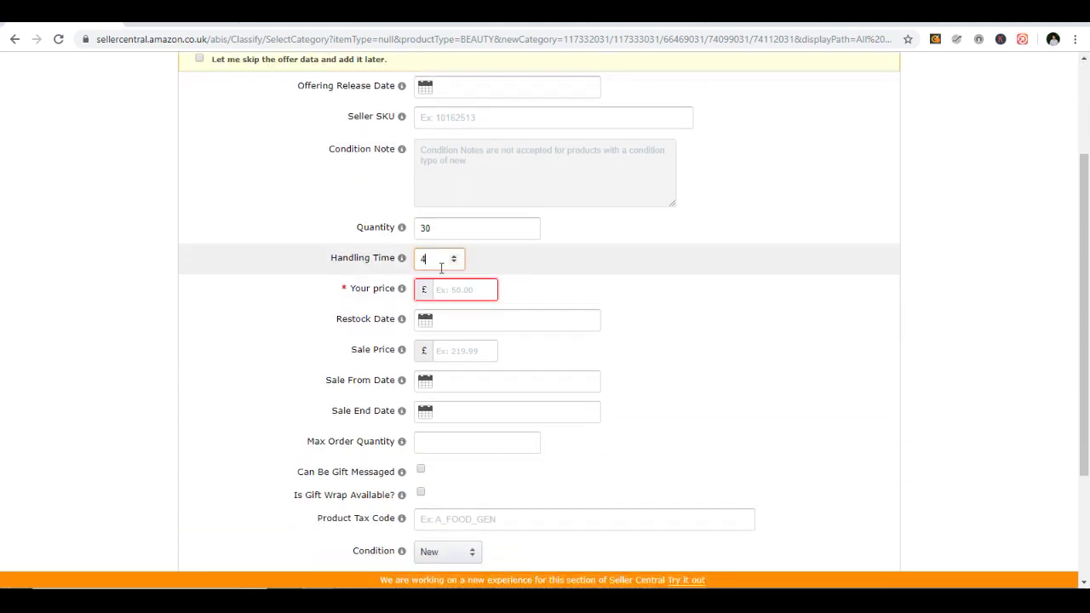
click(452, 238)
text(21.99)
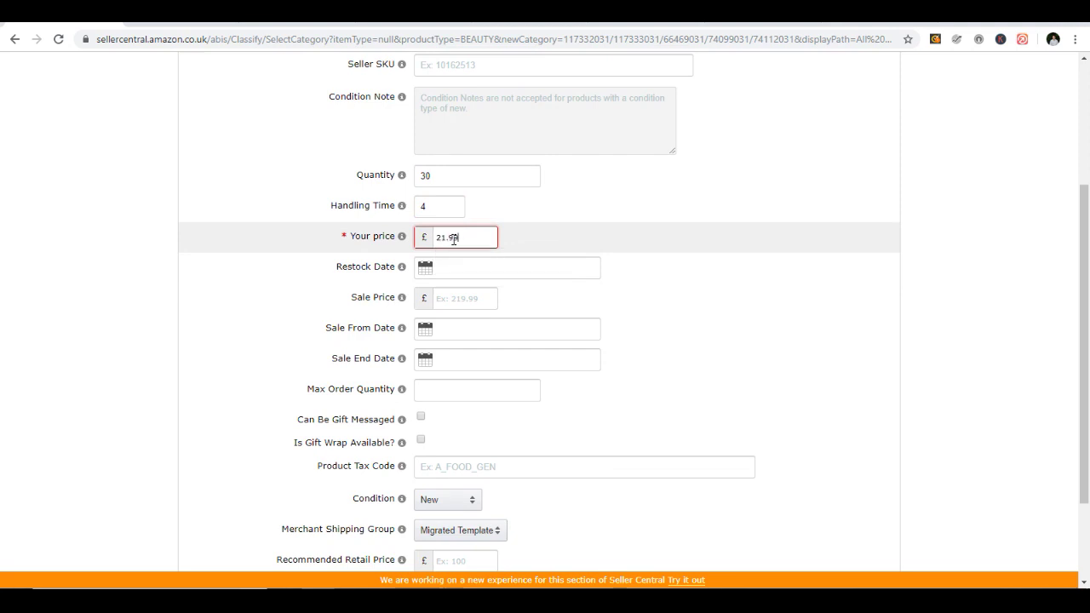
scroll(454, 239, down, 3)
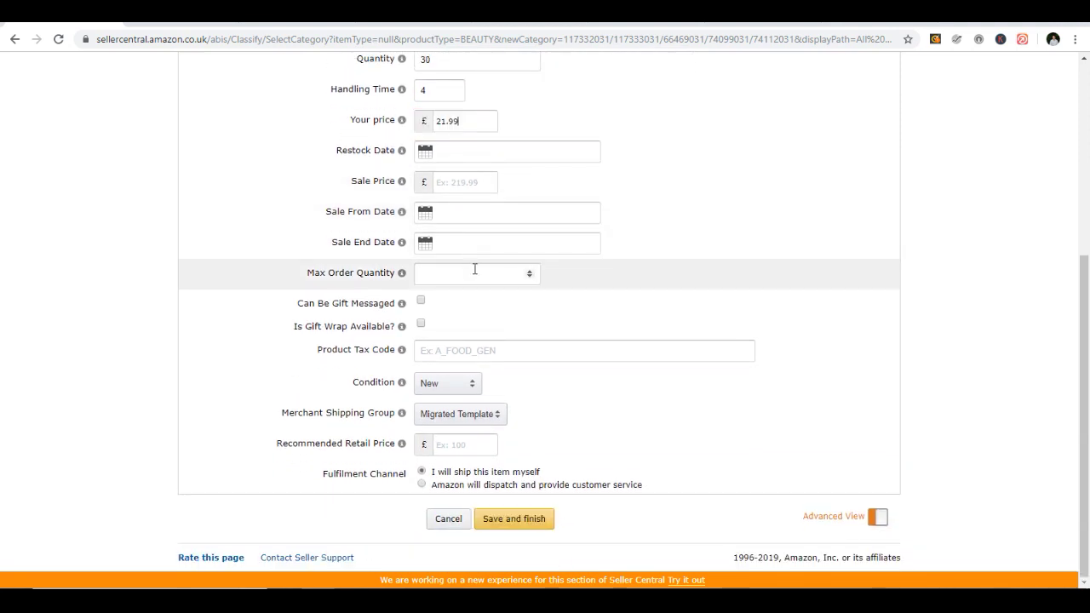
scroll(440, 327, up, 1)
scroll(443, 367, down, 1)
click(452, 443)
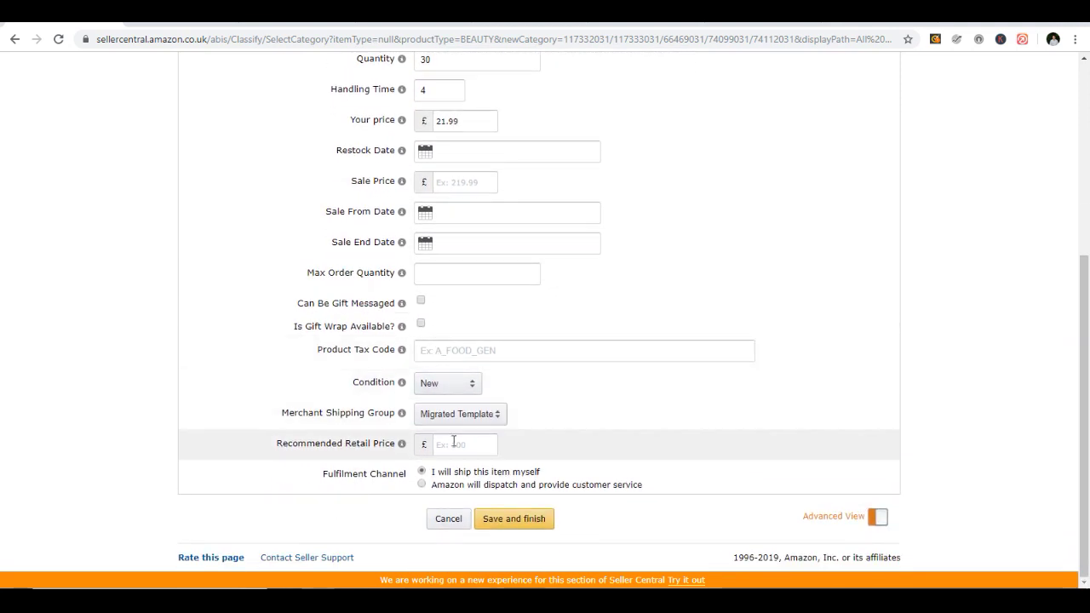
text(24.99)
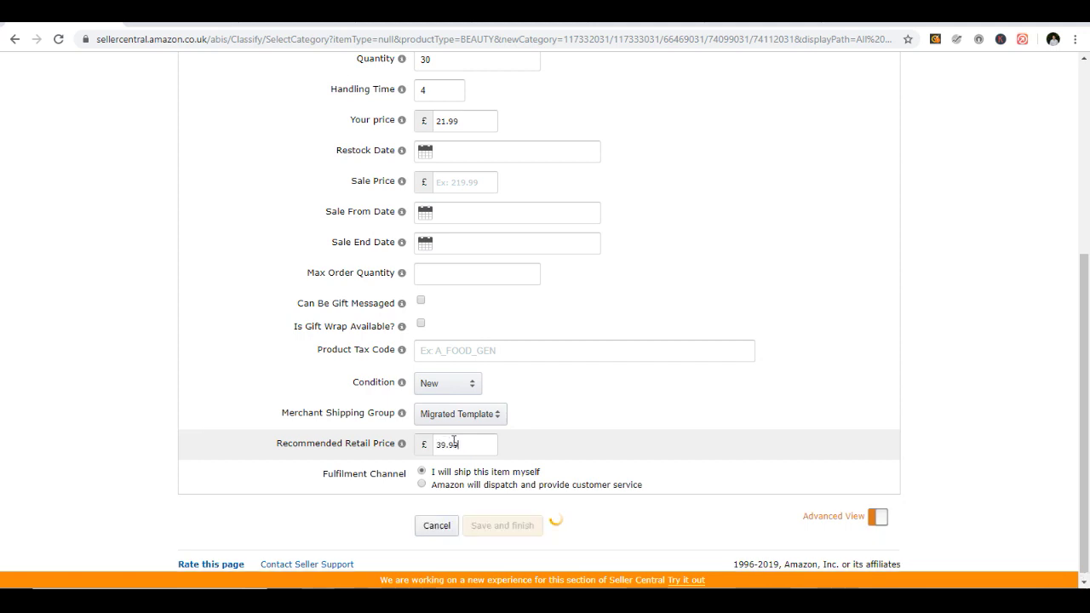
scroll(458, 447, up, 2)
scroll(456, 448, up, 3)
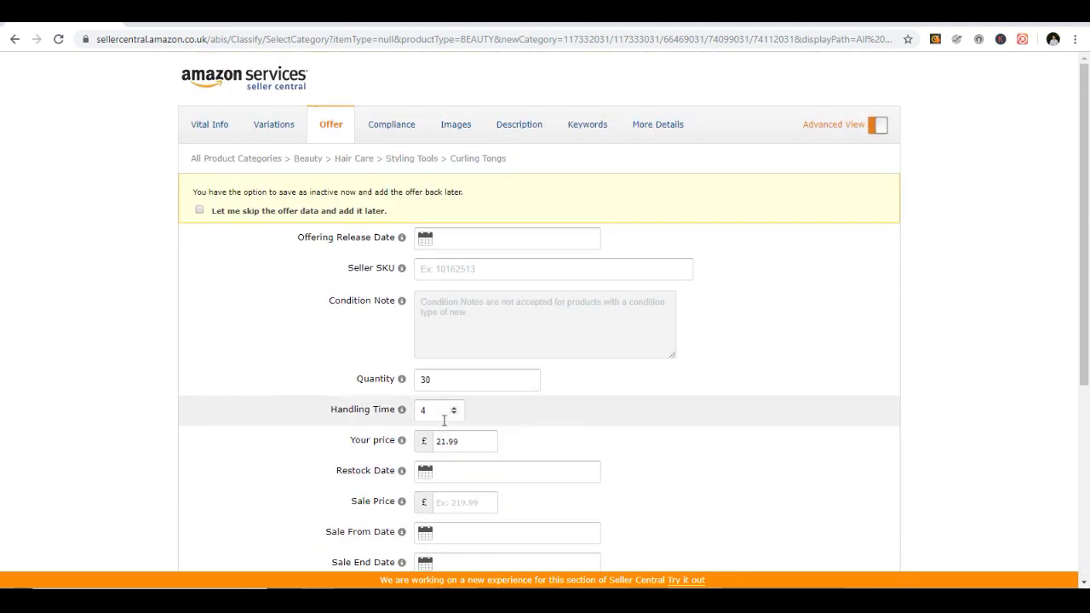
Step: Upload curling-iron-25mm.png from the product photos folder as the main listing image
click(461, 132)
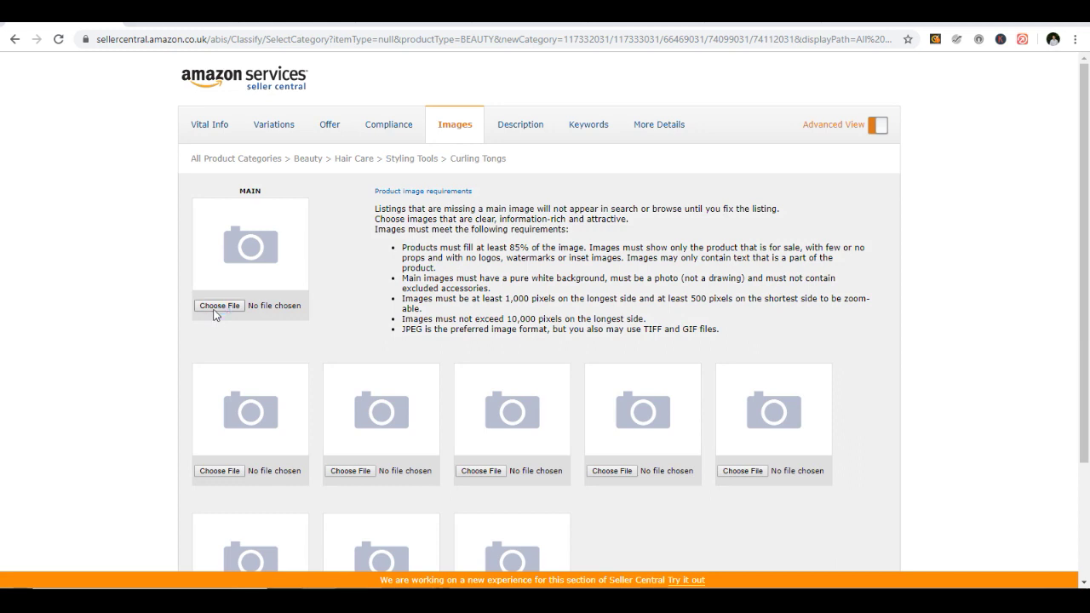
click(304, 310)
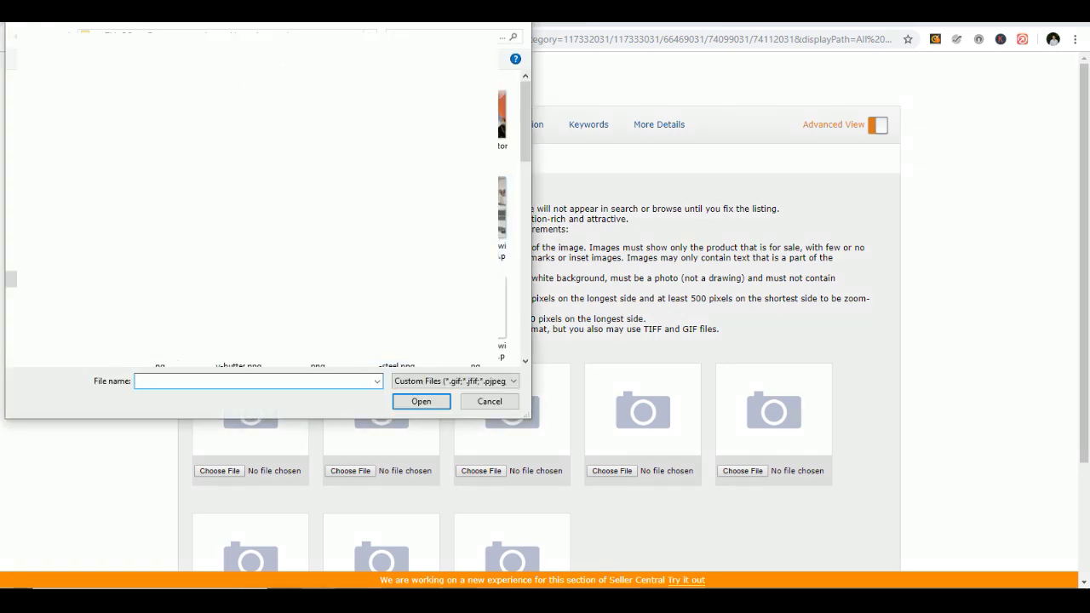
scroll(264, 204, down, 1)
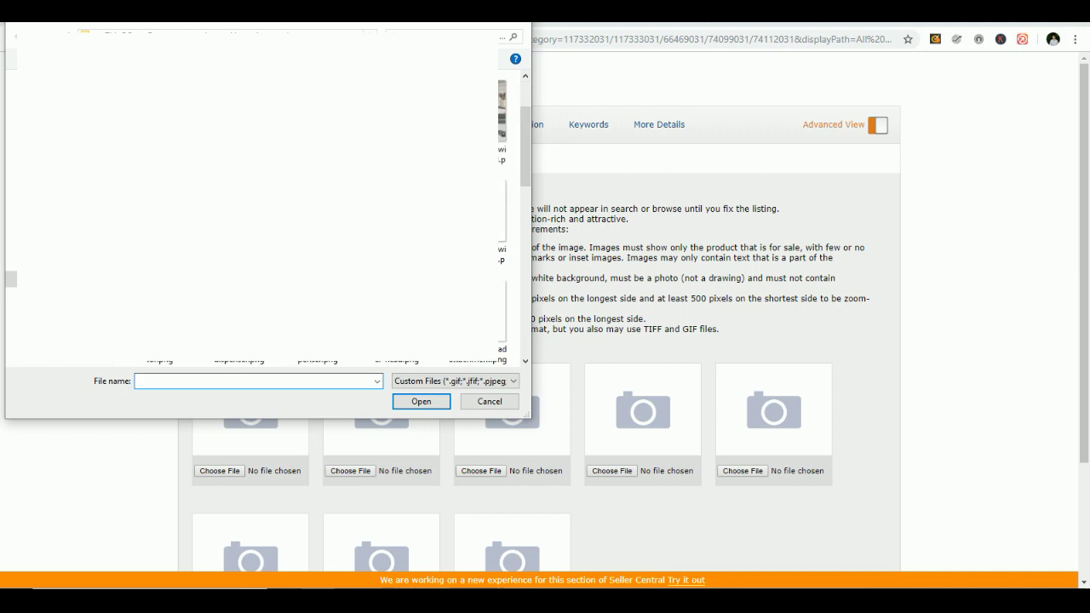
scroll(264, 205, down, 2)
scroll(264, 205, down, 3)
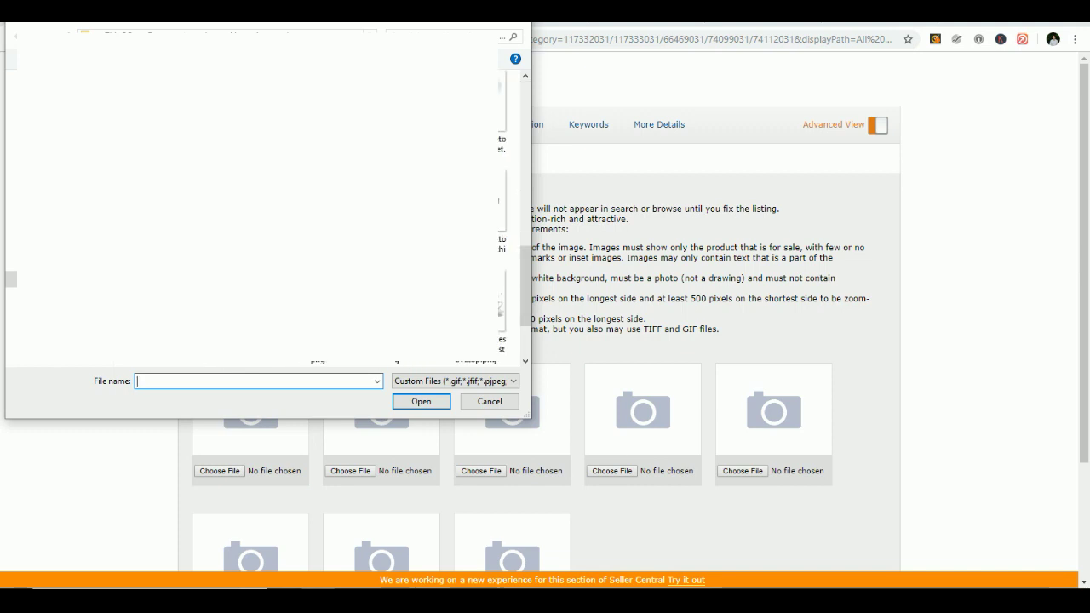
scroll(264, 205, up, 4)
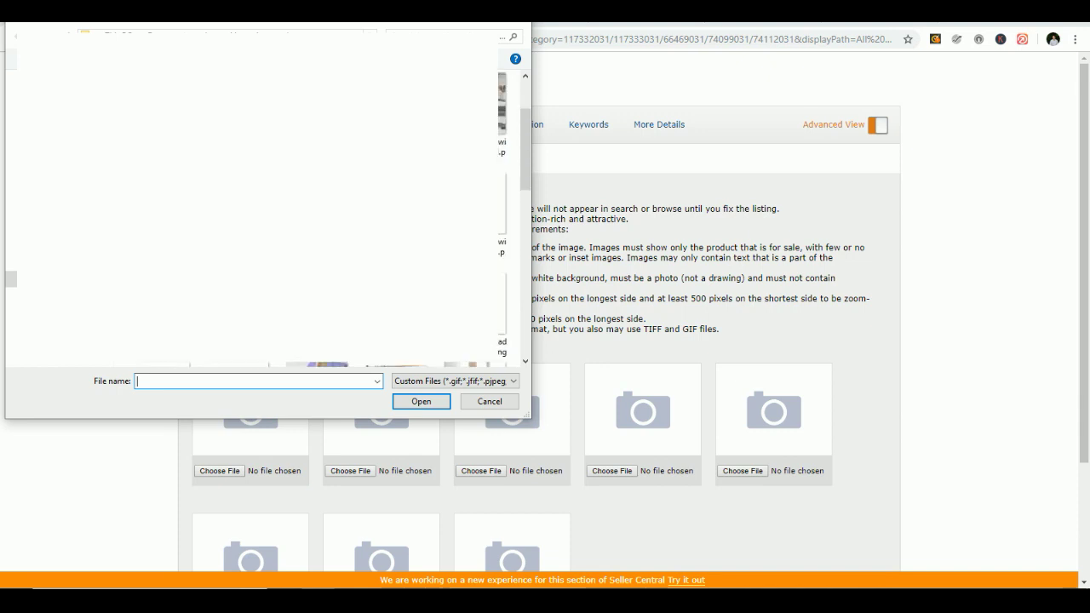
scroll(264, 204, up, 1)
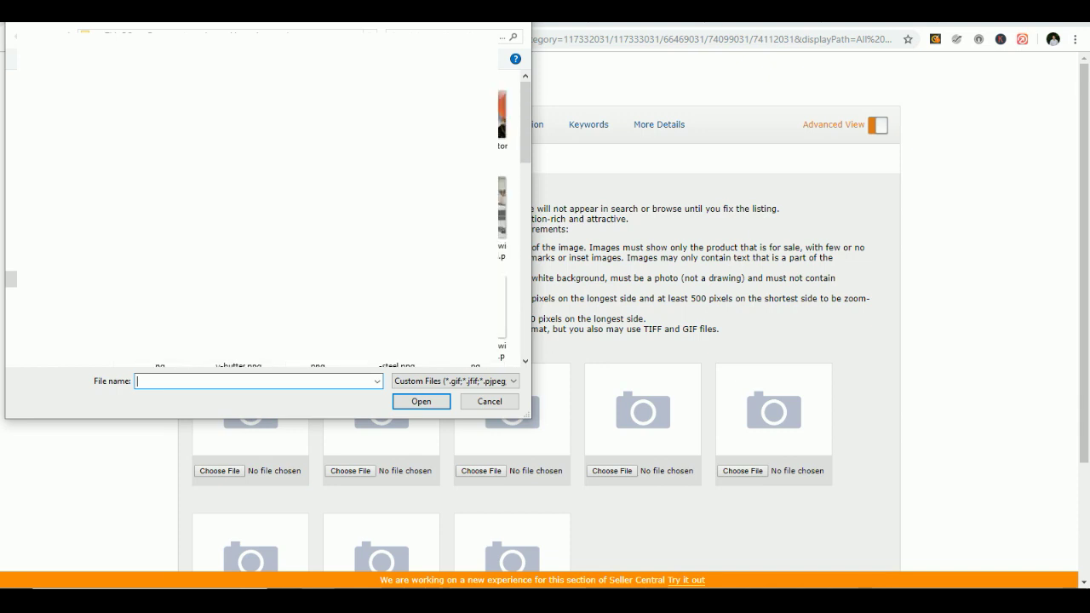
click(12, 203)
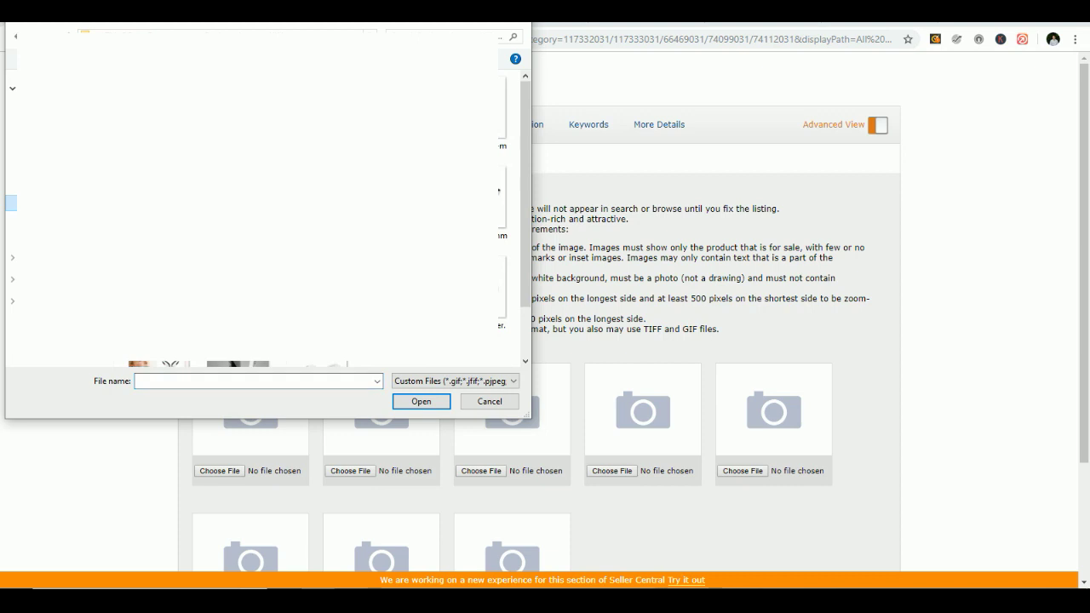
double_click(225, 281)
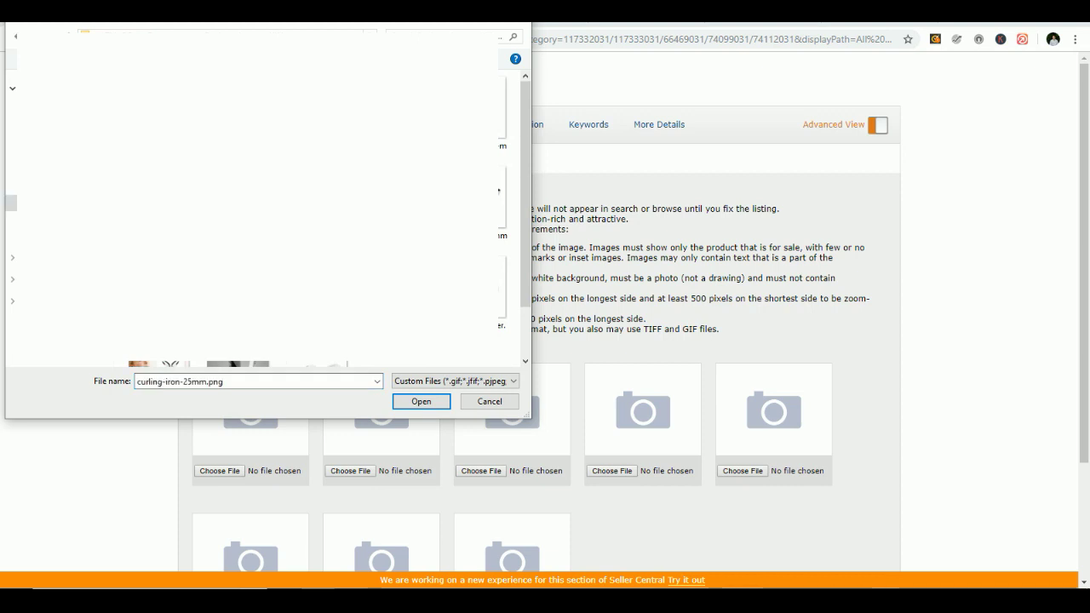
Step: Upload curling-iron-25mm-hair.png and other curling iron photos into the extra image slots
click(219, 470)
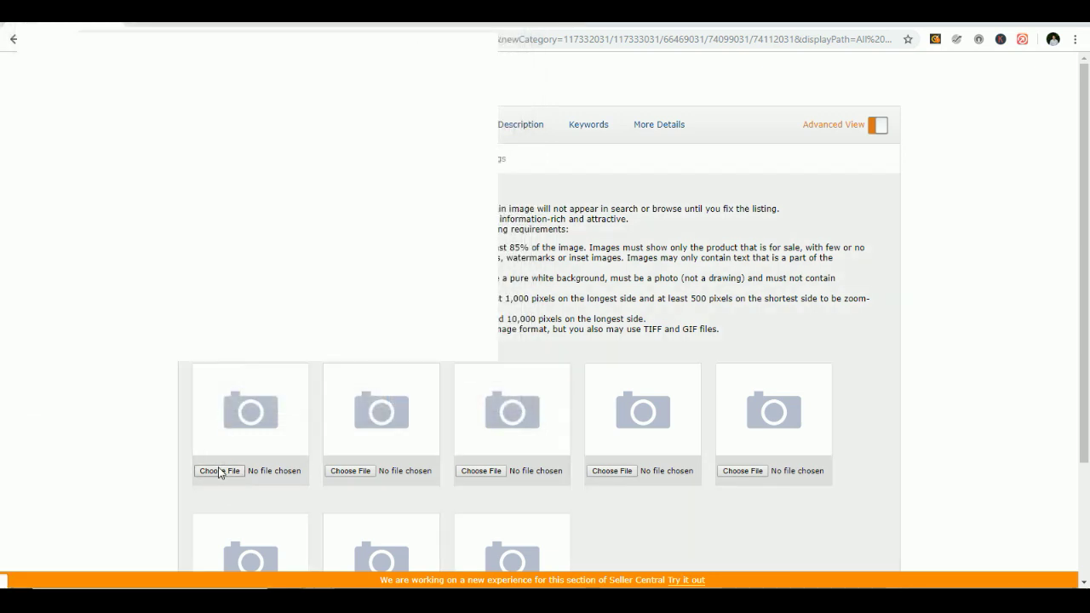
double_click(226, 281)
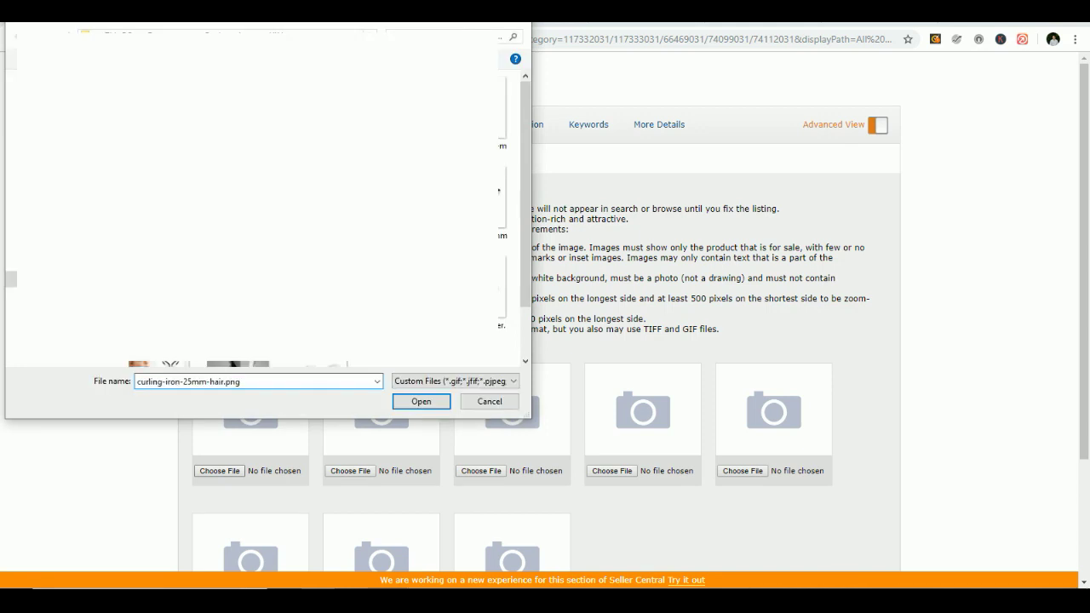
click(334, 471)
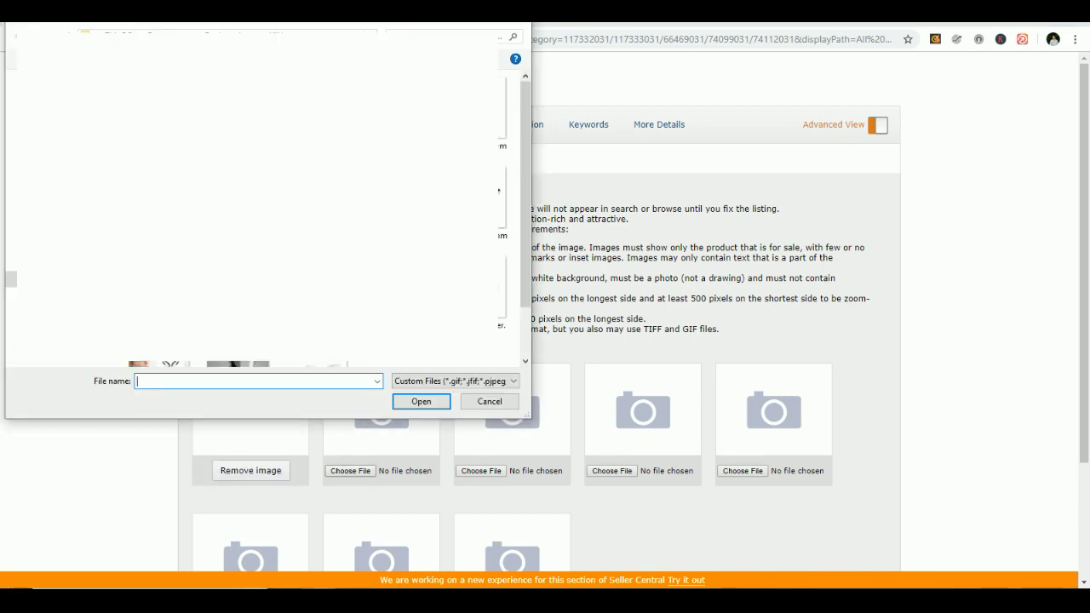
double_click(255, 281)
click(475, 471)
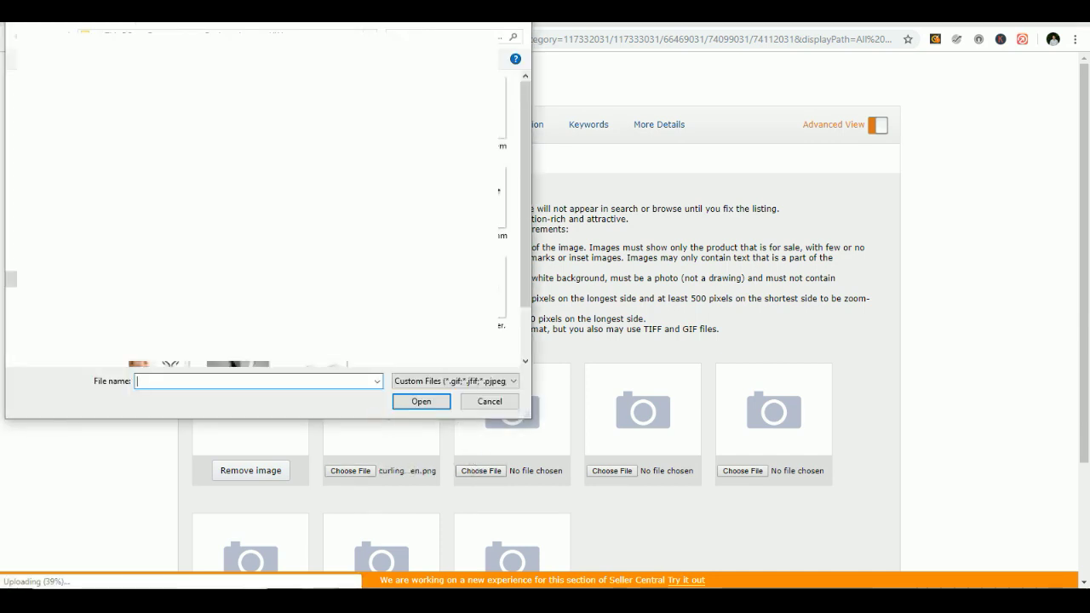
double_click(256, 281)
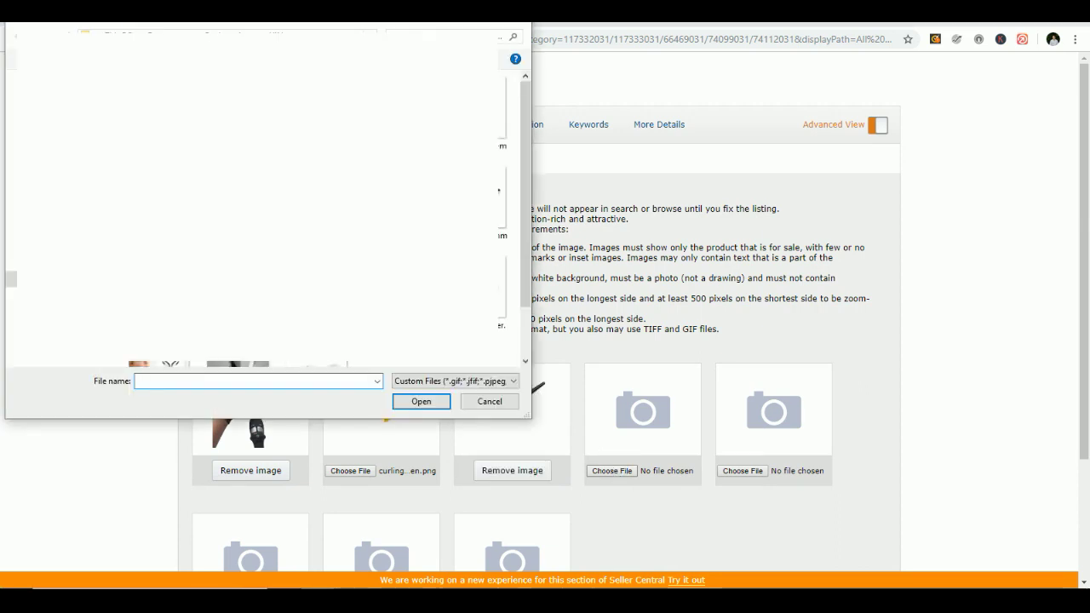
double_click(255, 281)
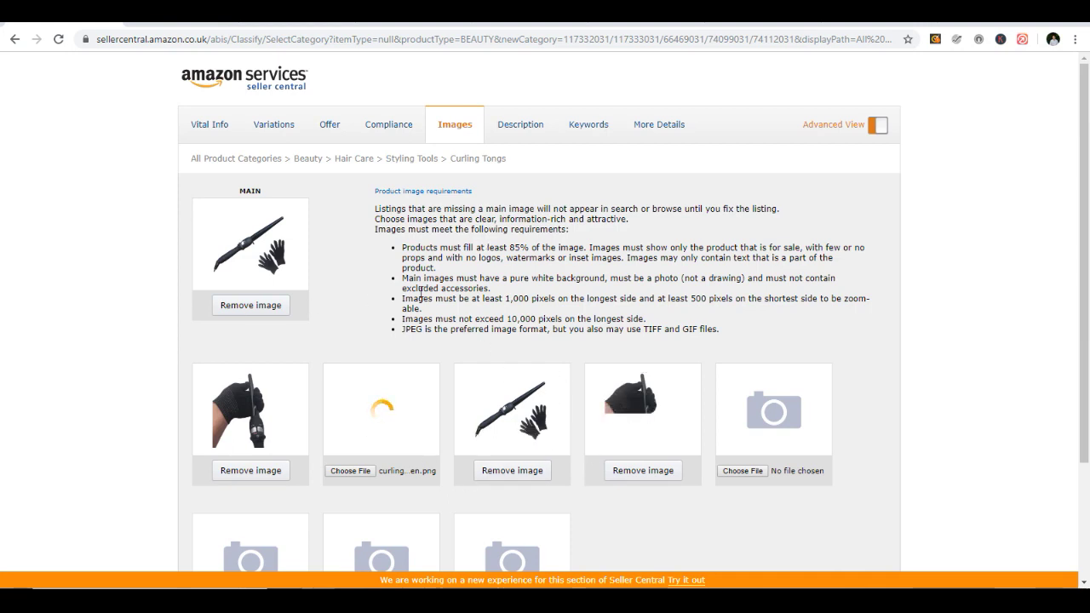
Step: Add rows until the Description section has five Key Product Features fields
click(519, 124)
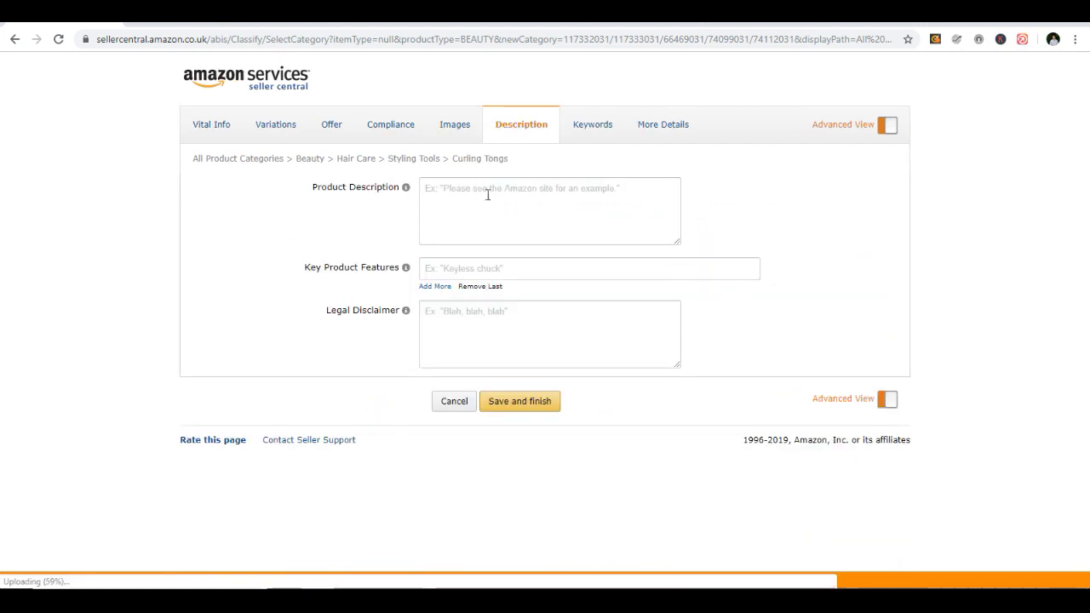
click(436, 287)
click(436, 312)
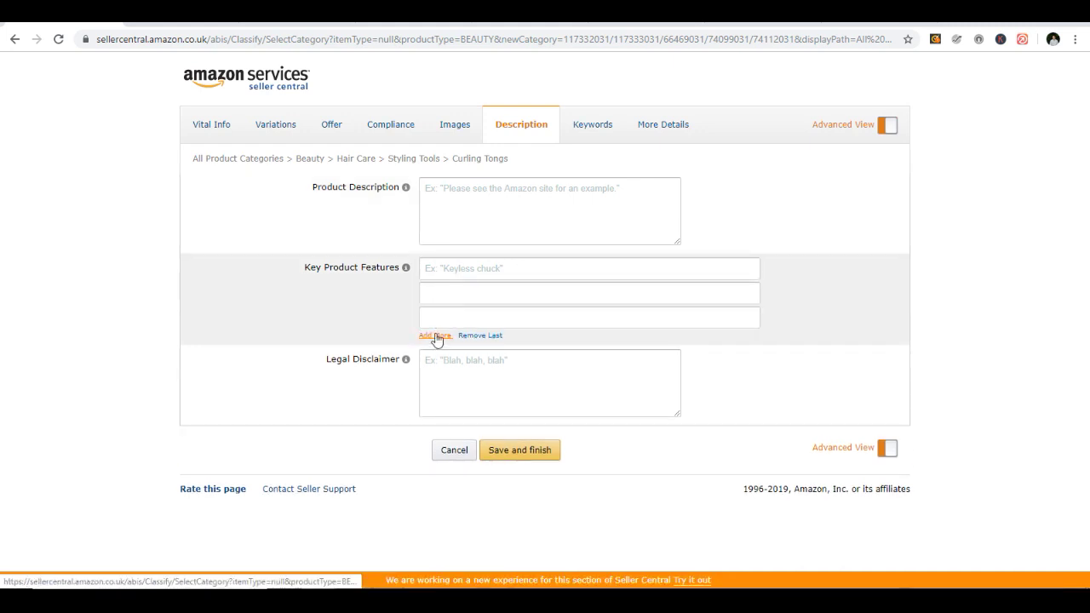
click(436, 335)
click(438, 359)
Step: Begin the product description, ending with 'just what you need for perfect curls, every time.'
click(480, 215)
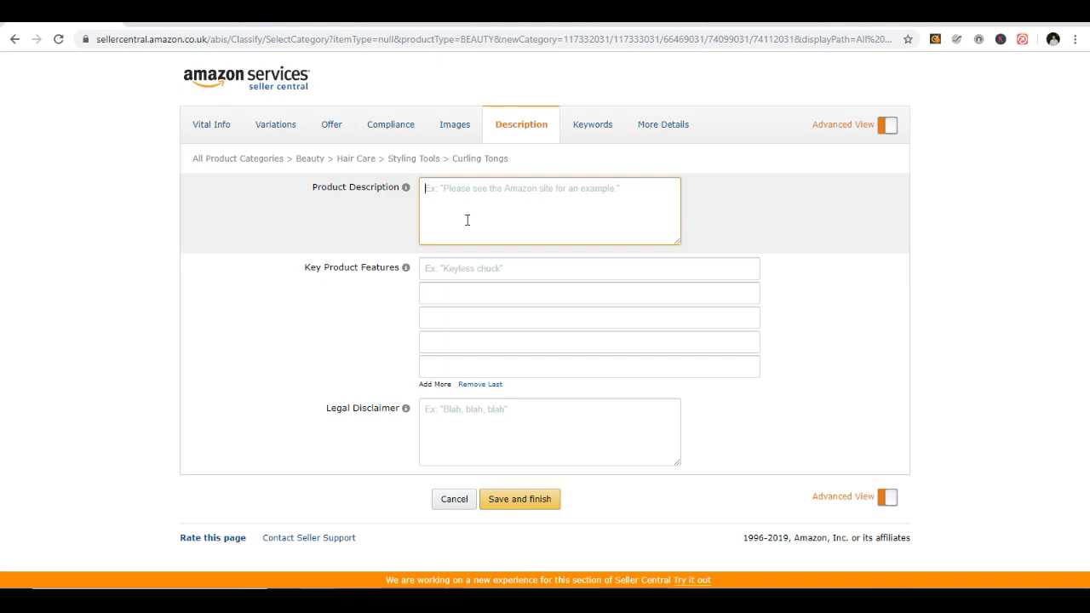
text(The iron 25)
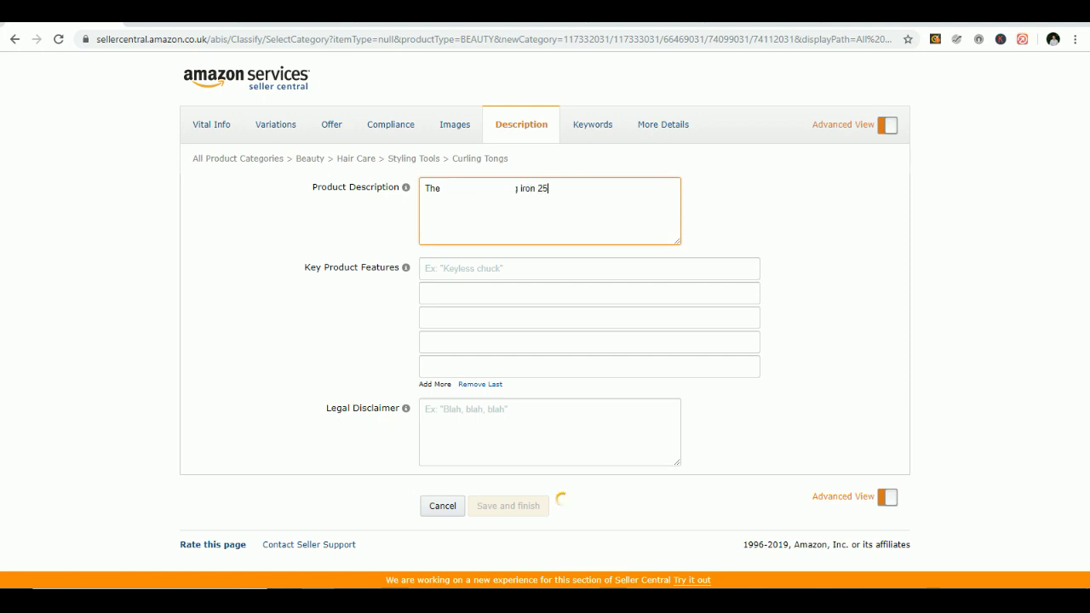
text(he pre)
text(fect )
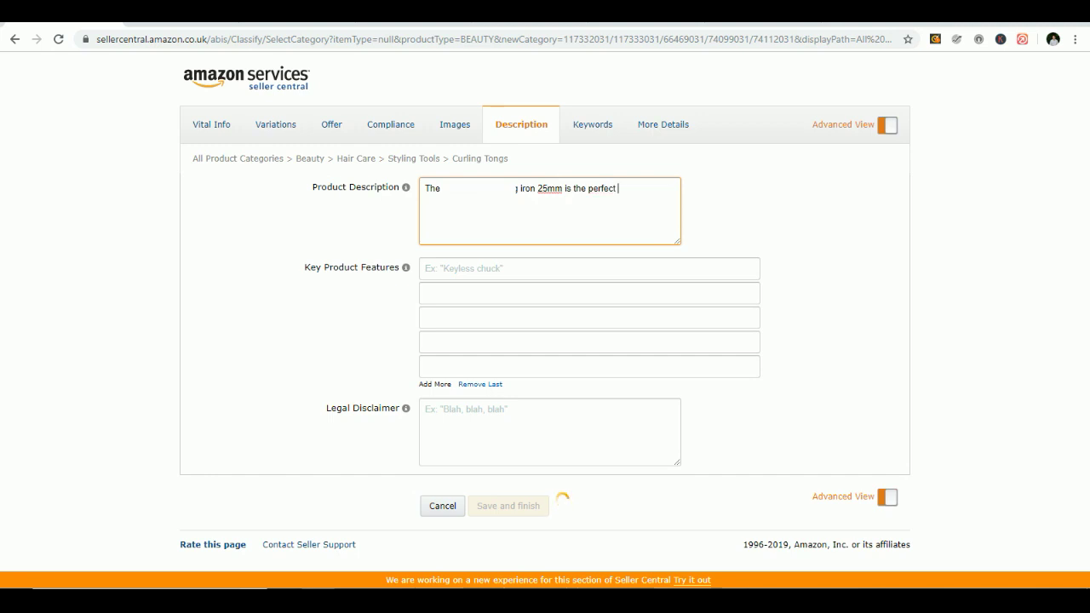
text(g)
key(BackSpace)
text(wand)
key(BackSpace)
key(BackSpace)
key(BackSpace)
key(BackSpace)
key(BackSpace)
key(BackSpace)
key(BackSpace)
key(BackSpace)
key(BackSpace)
key(BackSpace)
key(BackSpace)
key(BackSpace)
key(BackSpace)
key(BackSpace)
key(BackSpace)
key(BackSpace)
key(BackSpace)
text(st what you need)
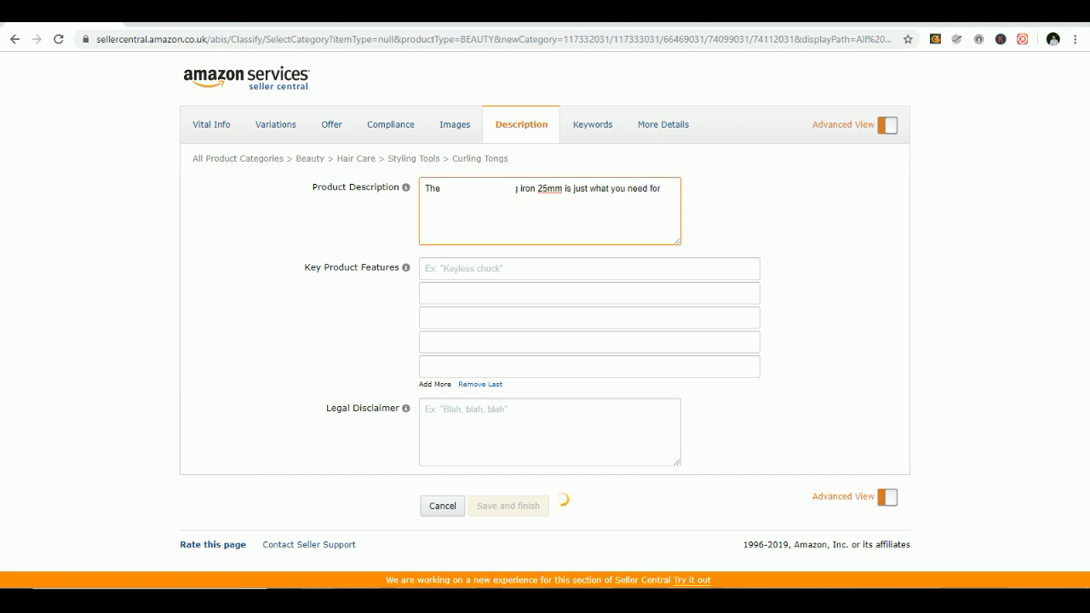
text( for perfect curls, every time.)
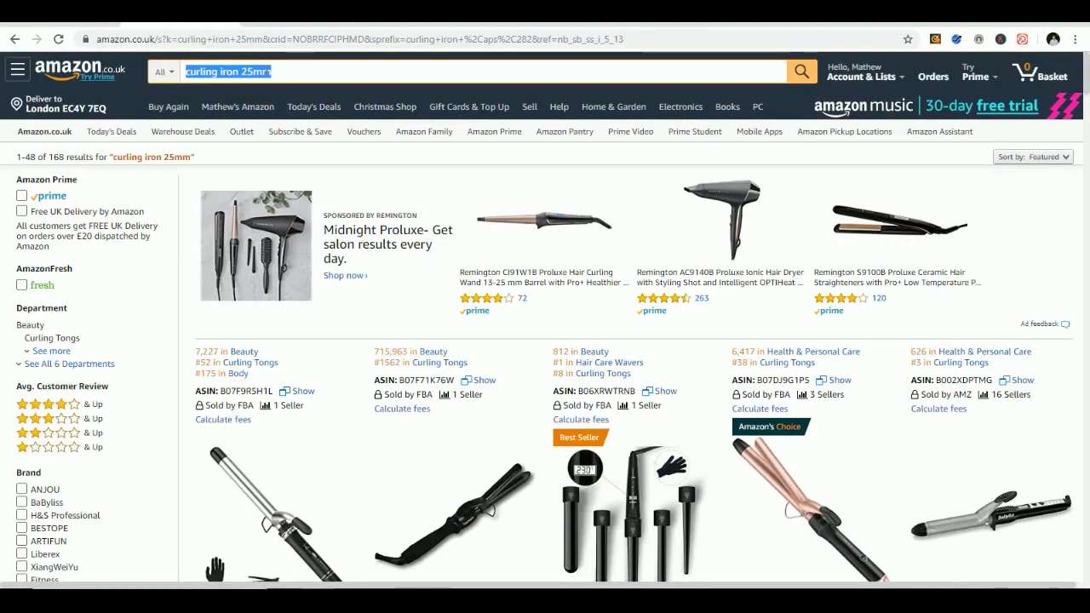
Step: Search Amazon.co.uk for 'curling iron for short hair' and scroll through the 586 results
click(292, 71)
key(BackSpace)
key(BackSpace)
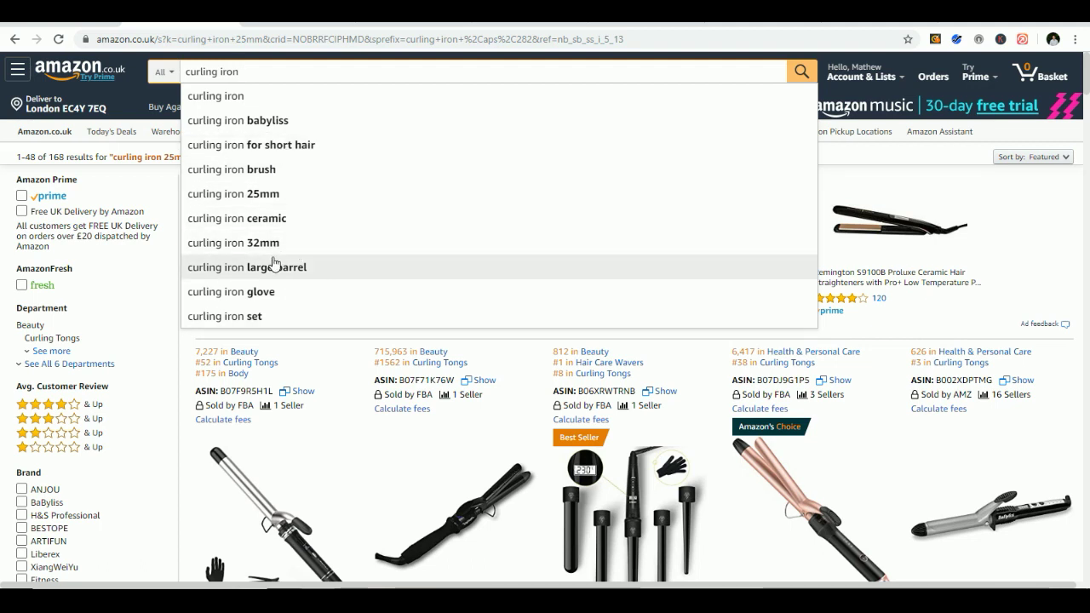
click(291, 145)
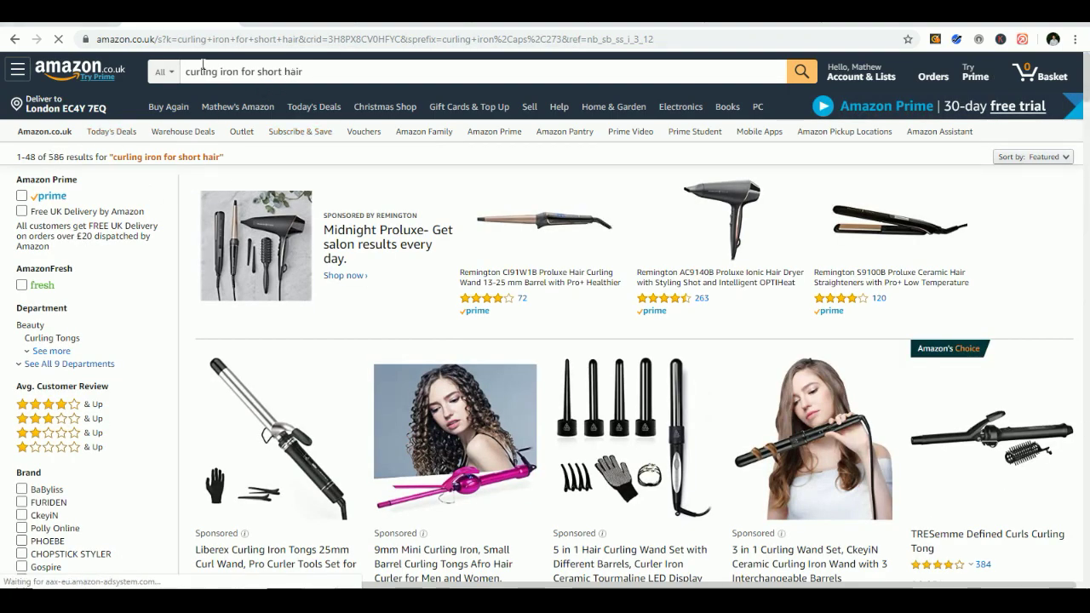
scroll(366, 273, down, 3)
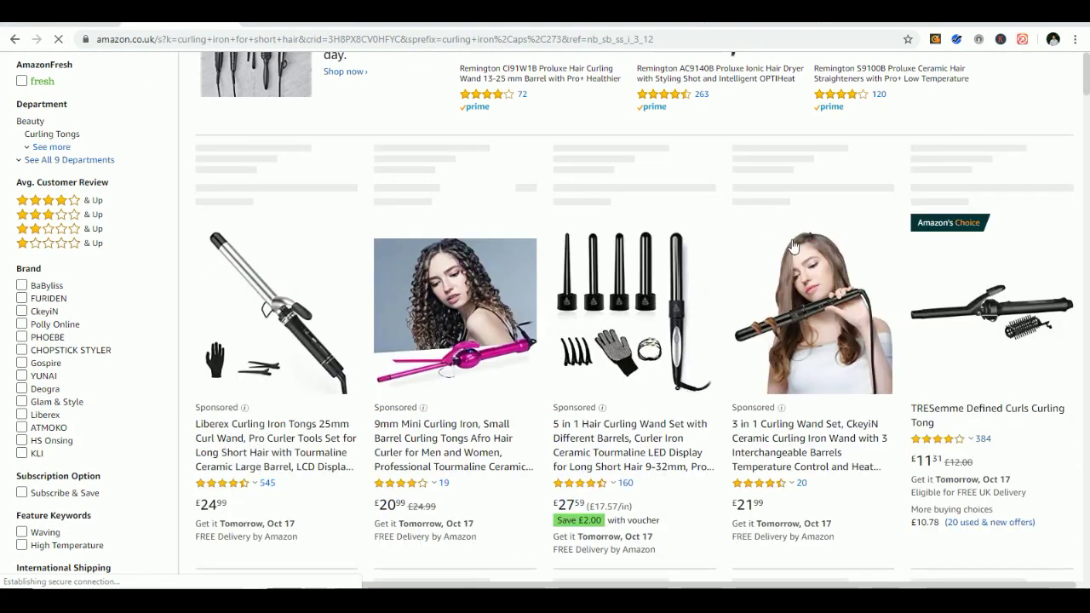
scroll(349, 264, down, 2)
scroll(335, 257, down, 5)
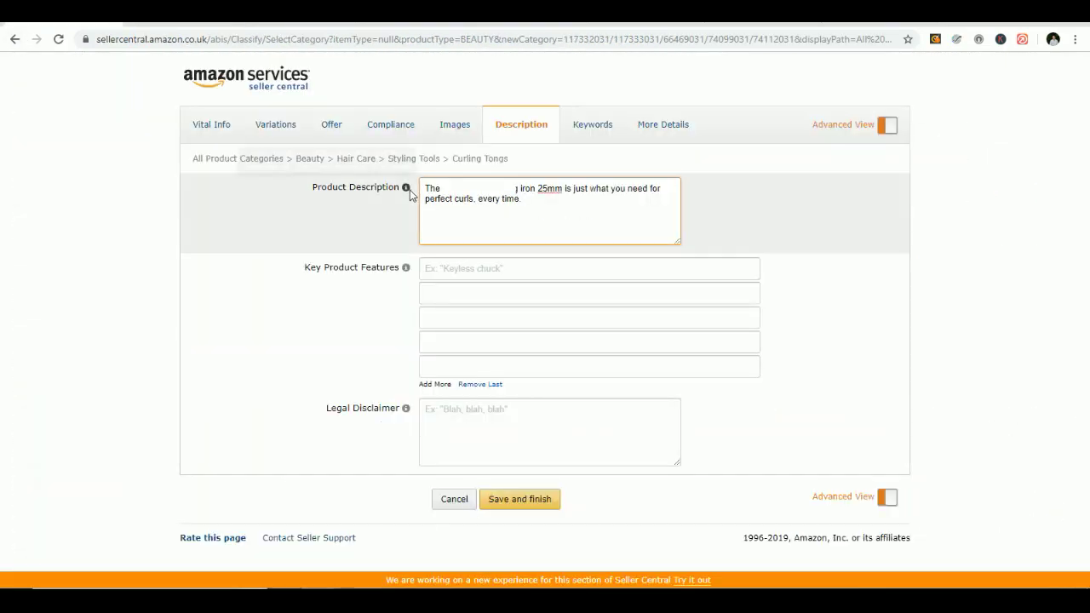
Step: Continue the product description with 'Our curling iron for short hair and long hair'
mouse_move(410, 192)
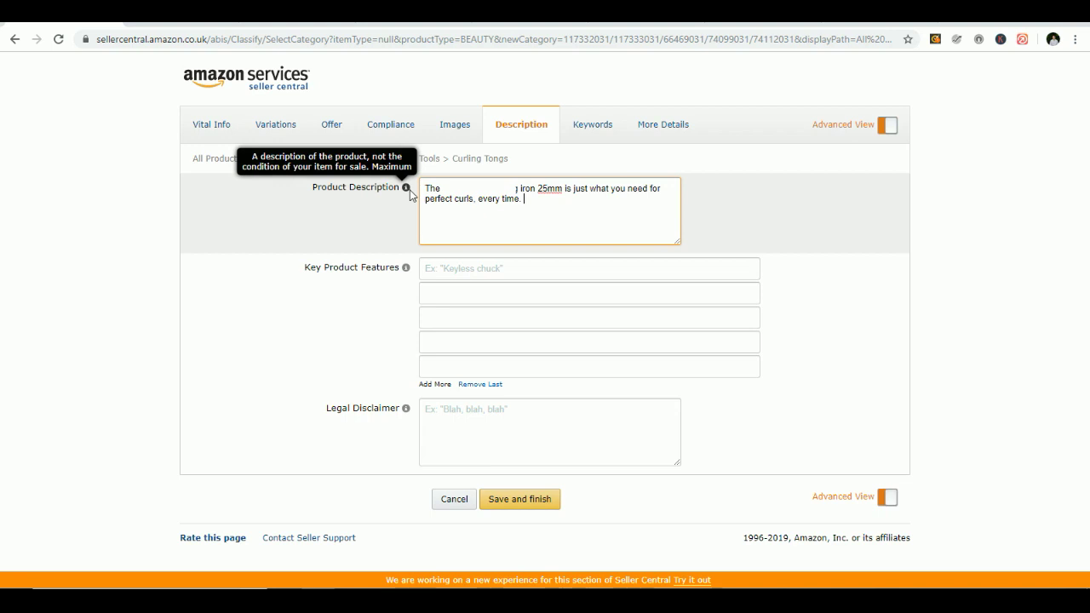
text(e cur)
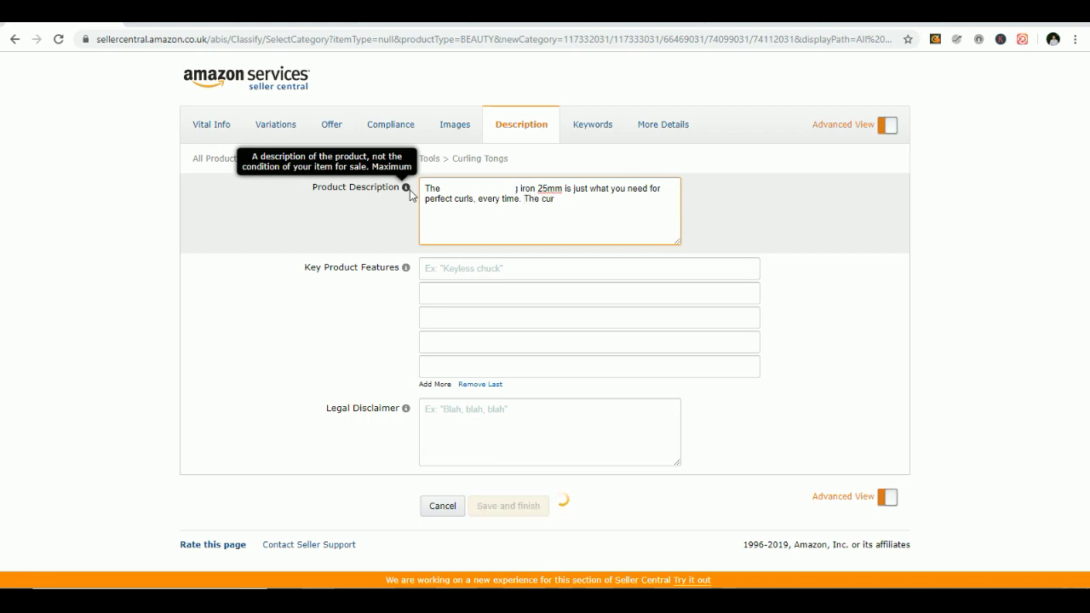
key(BackSpace)
text(Our cur)
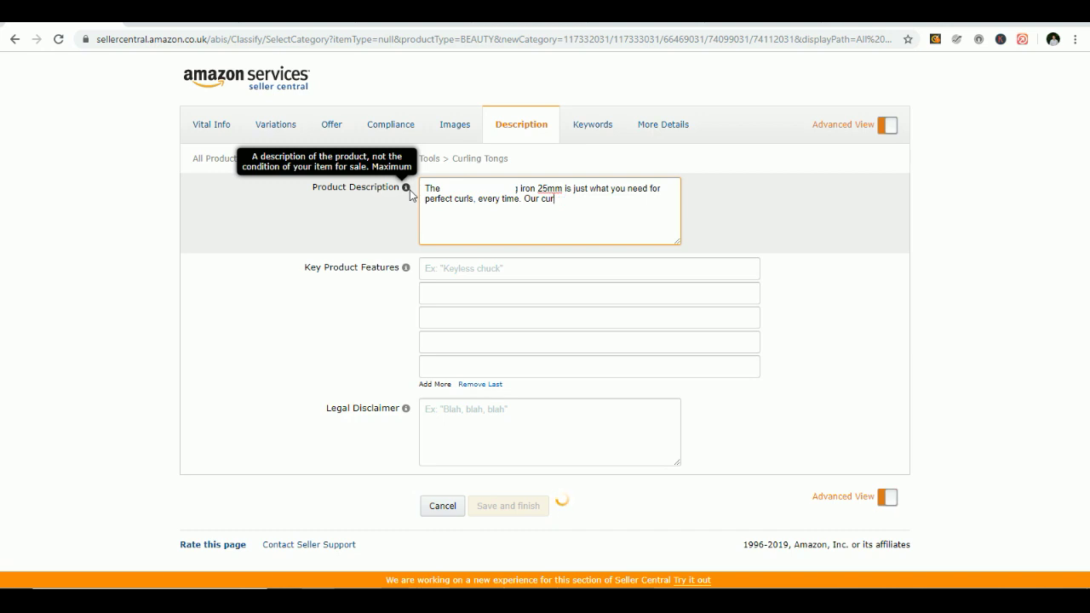
text(ingling)
text( iron fl)
text(r shir)
text(ort hair and laun)
key(BackSpace)
text(ong)
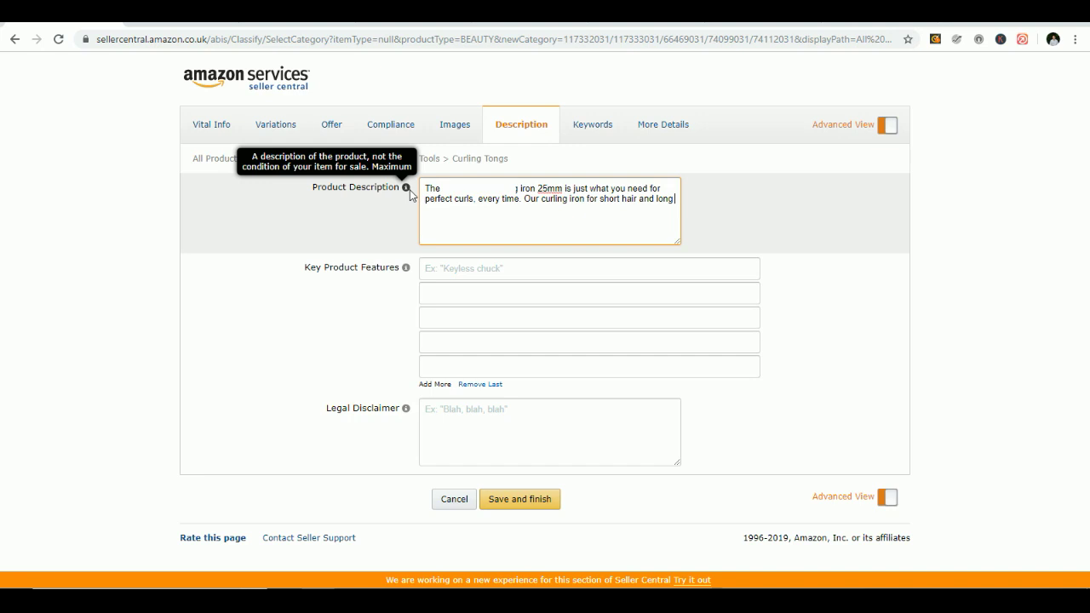
text( hair)
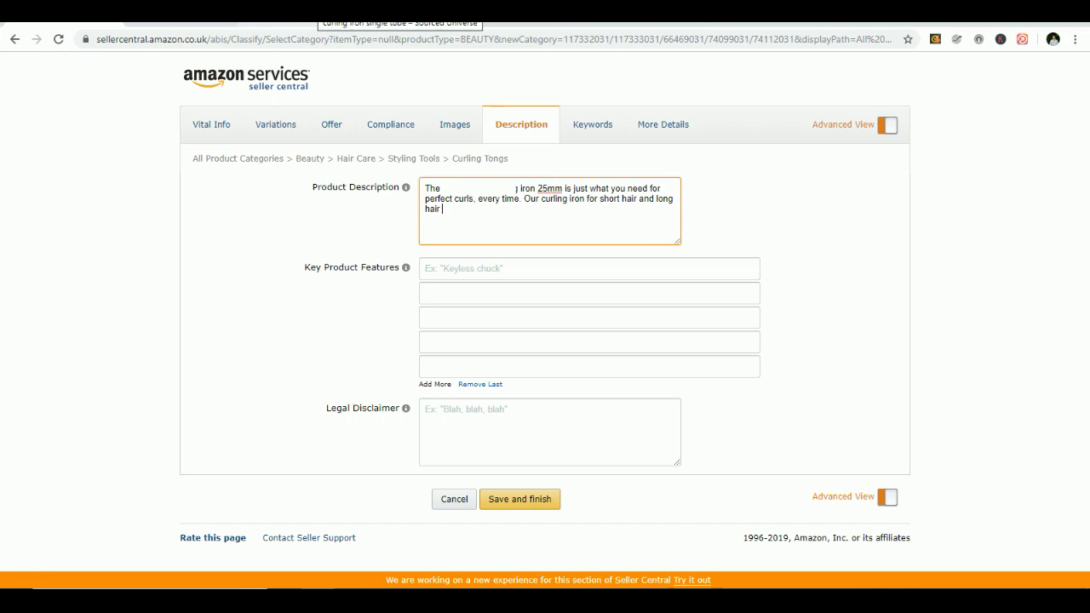
click(366, 10)
scroll(520, 280, down, 3)
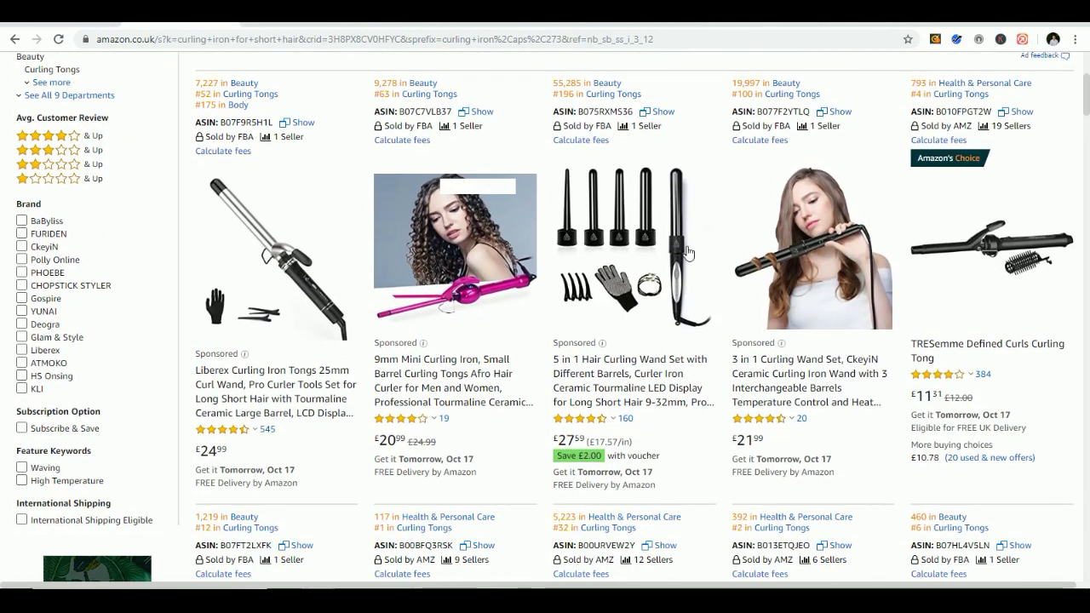
click(369, 11)
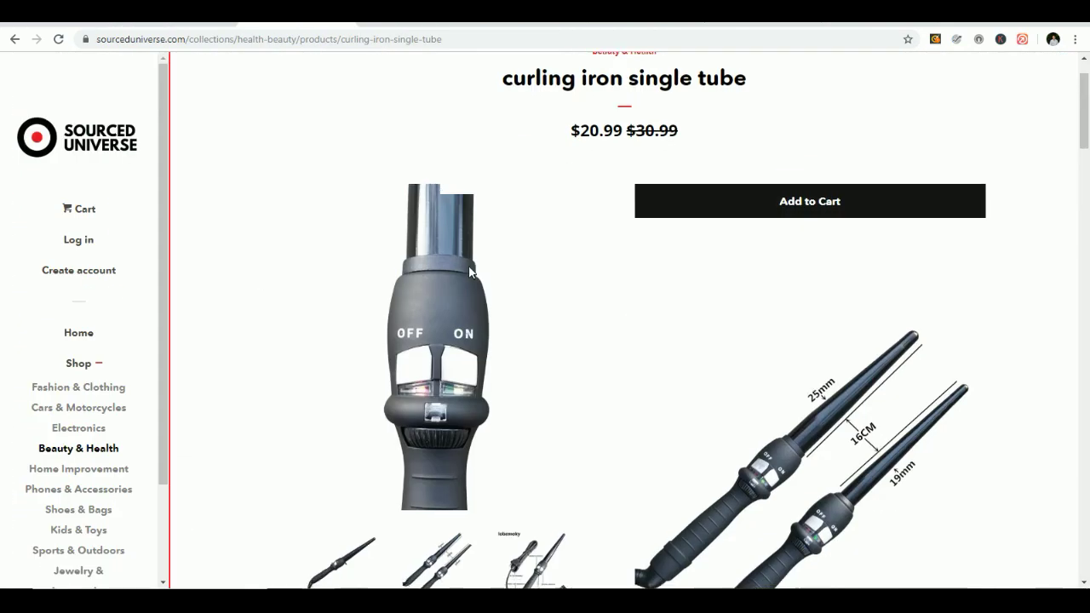
scroll(469, 271, down, 20)
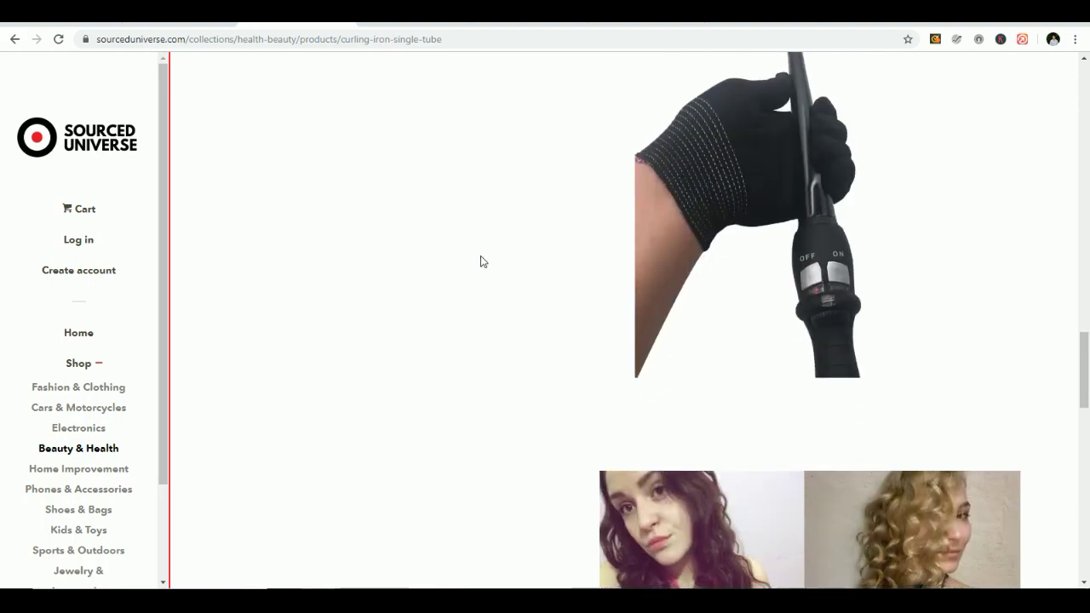
scroll(482, 260, down, 3)
scroll(487, 259, up, 20)
scroll(500, 257, down, 7)
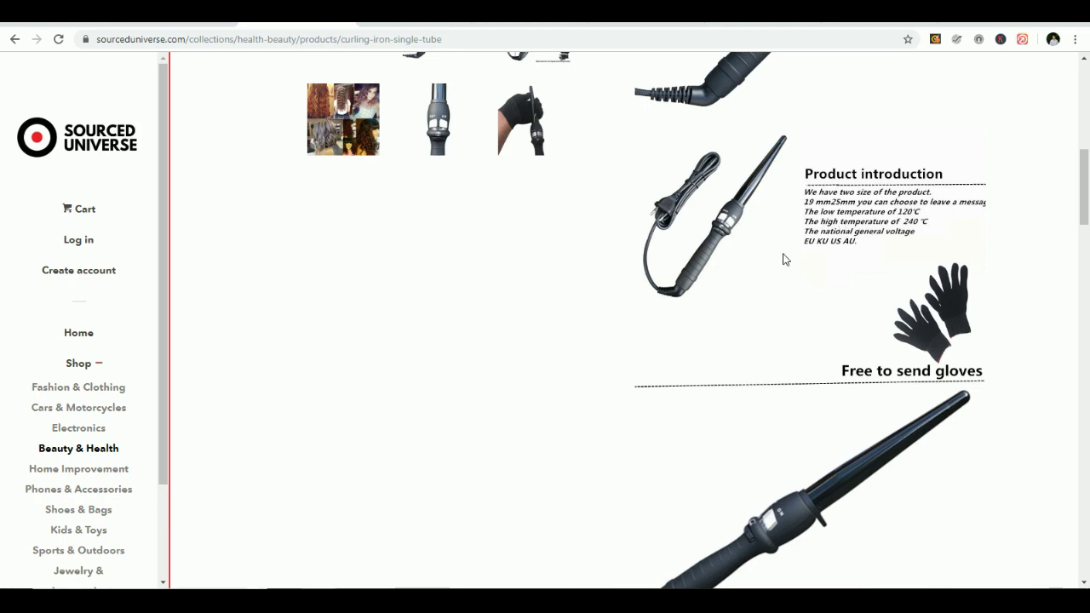
scroll(761, 272, up, 5)
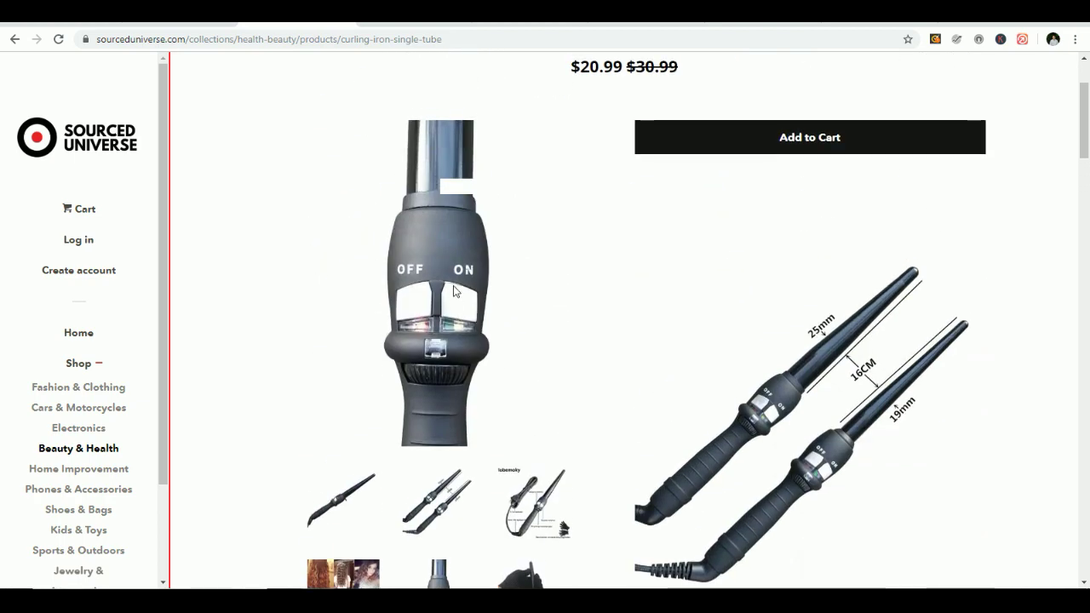
key(ctrl+Tab)
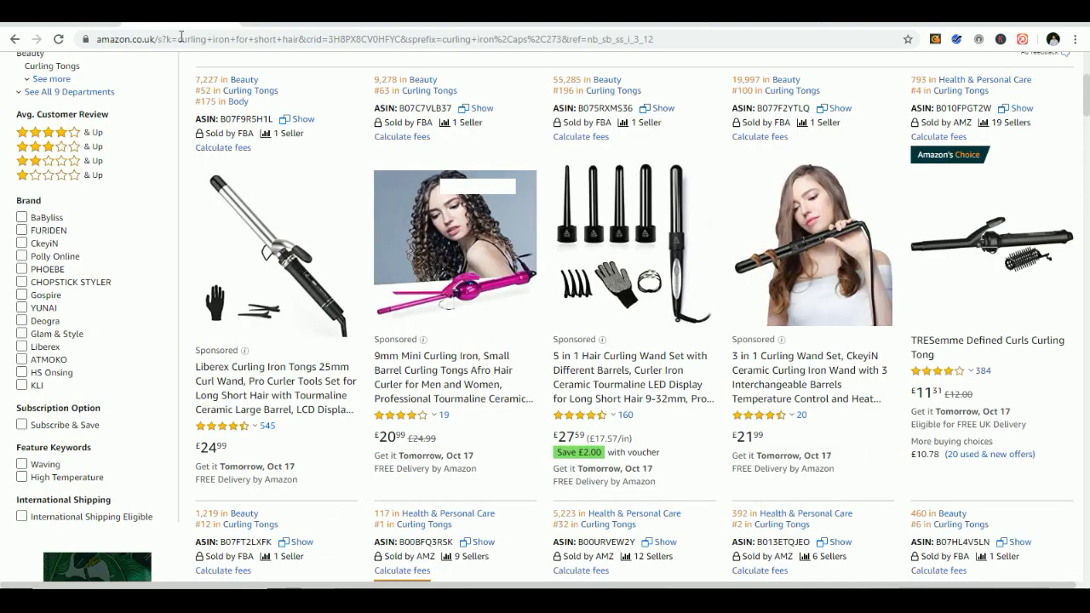
Step: Open the £24.99 Liberex Curling Iron Tongs 25mm listing and read its bullet points
scroll(644, 217, up, 1)
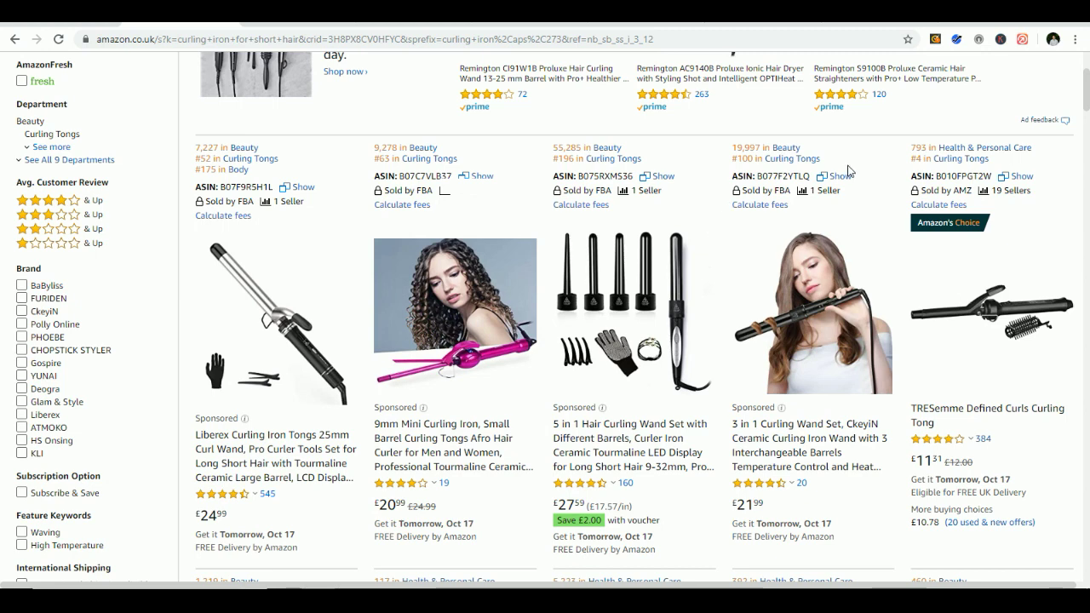
scroll(835, 251, down, 5)
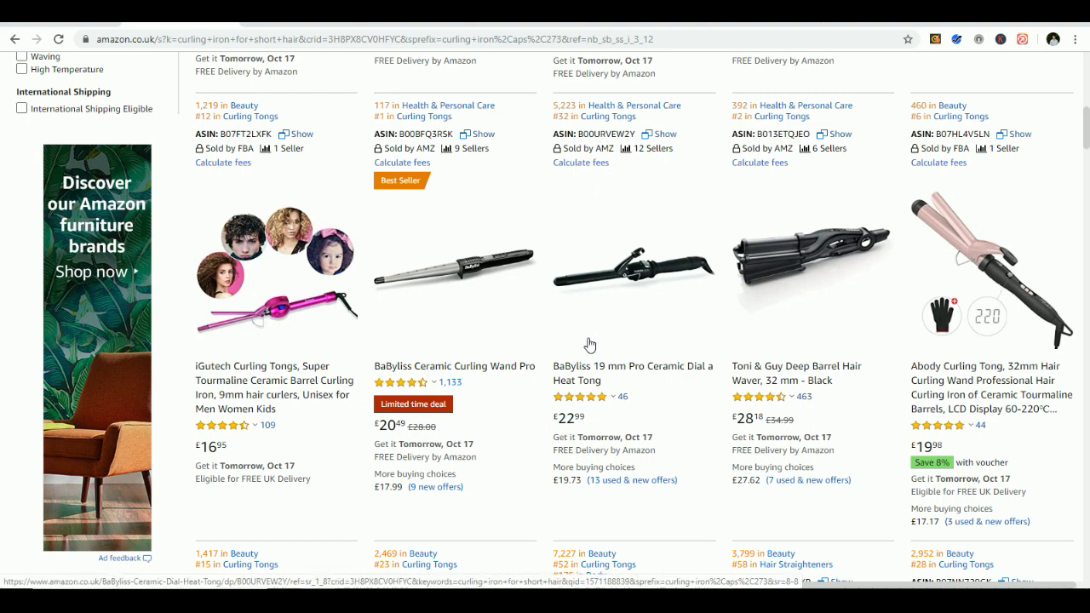
scroll(500, 265, down, 1)
scroll(502, 260, down, 5)
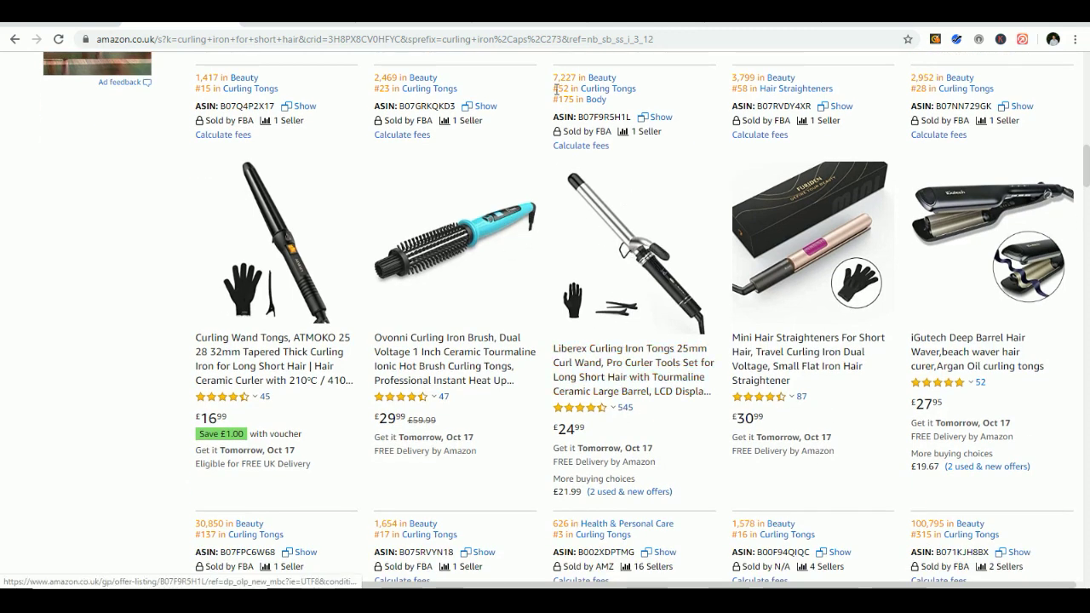
scroll(664, 248, down, 1)
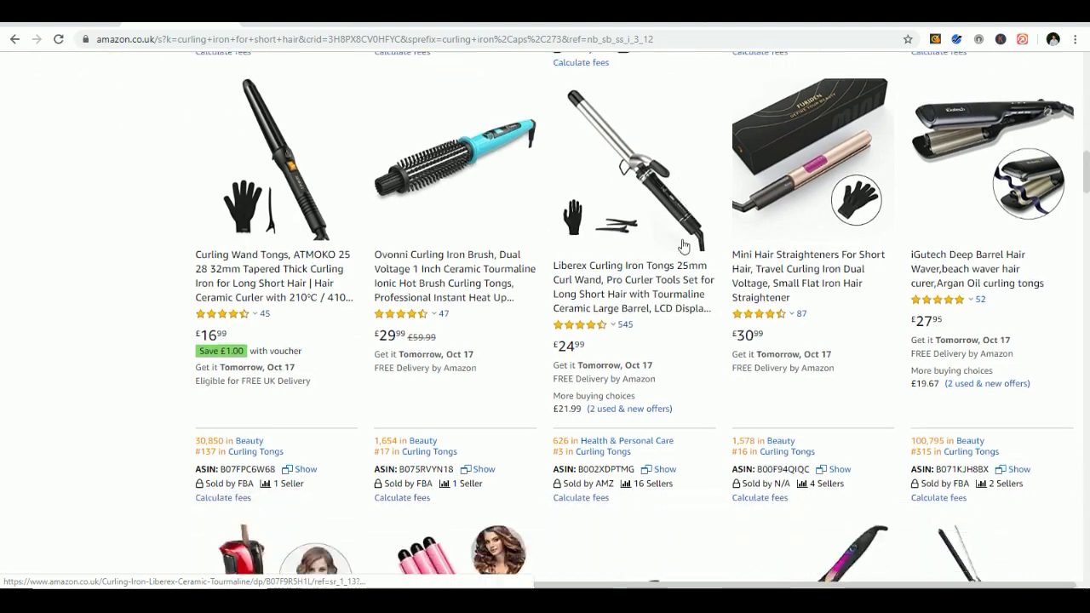
scroll(604, 170, up, 2)
click(611, 316)
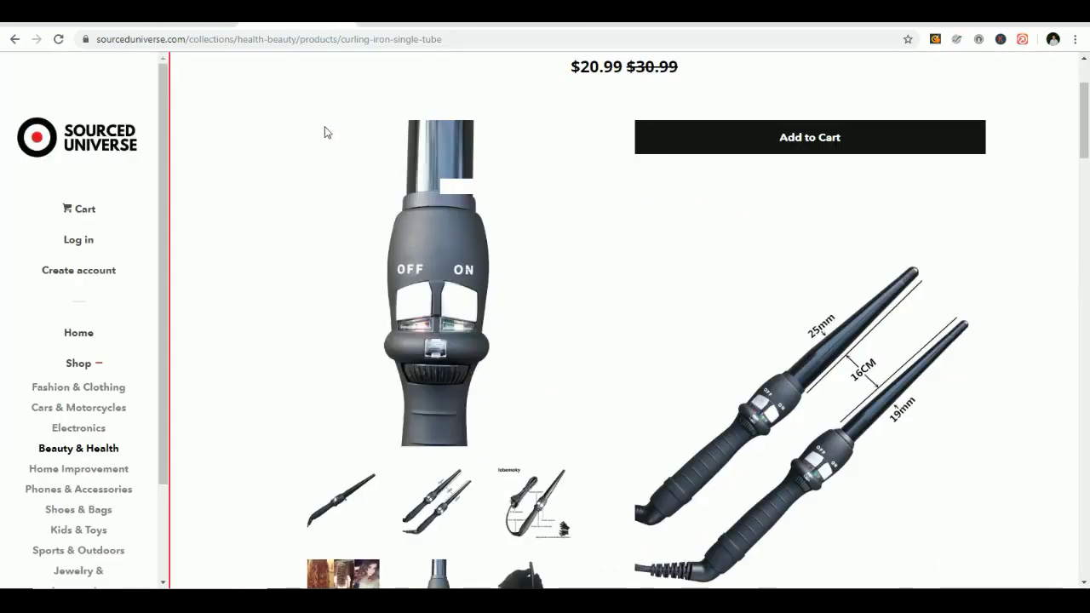
scroll(856, 321, up, 2)
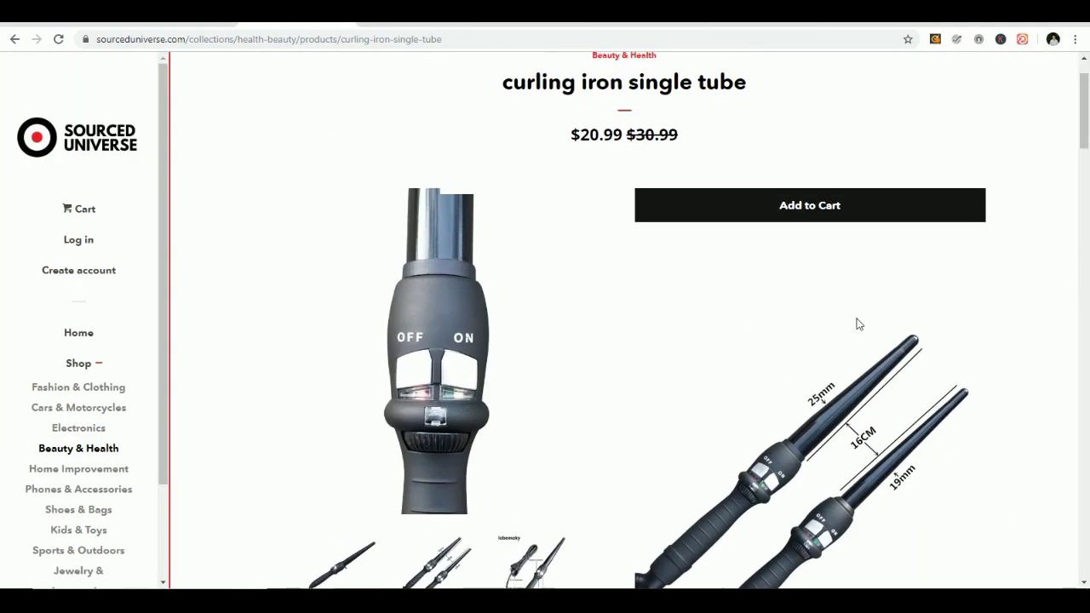
Step: Browse the Sourced Universe single-tube curling iron photos, including the OFF/ON close-up
scroll(650, 343, down, 4)
click(311, 308)
scroll(616, 224, up, 2)
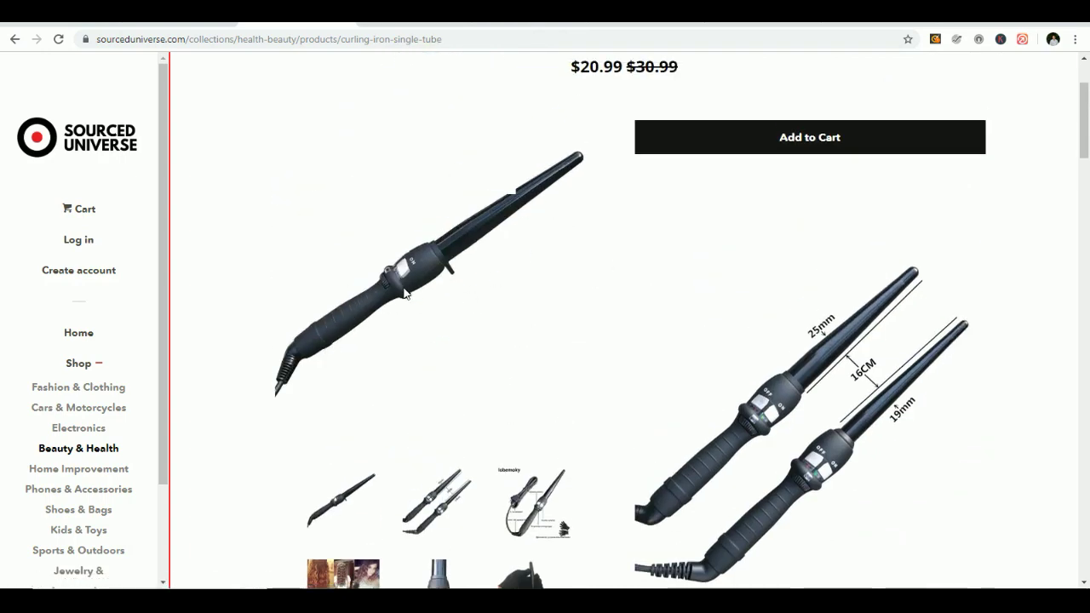
scroll(424, 389, down, 2)
click(424, 389)
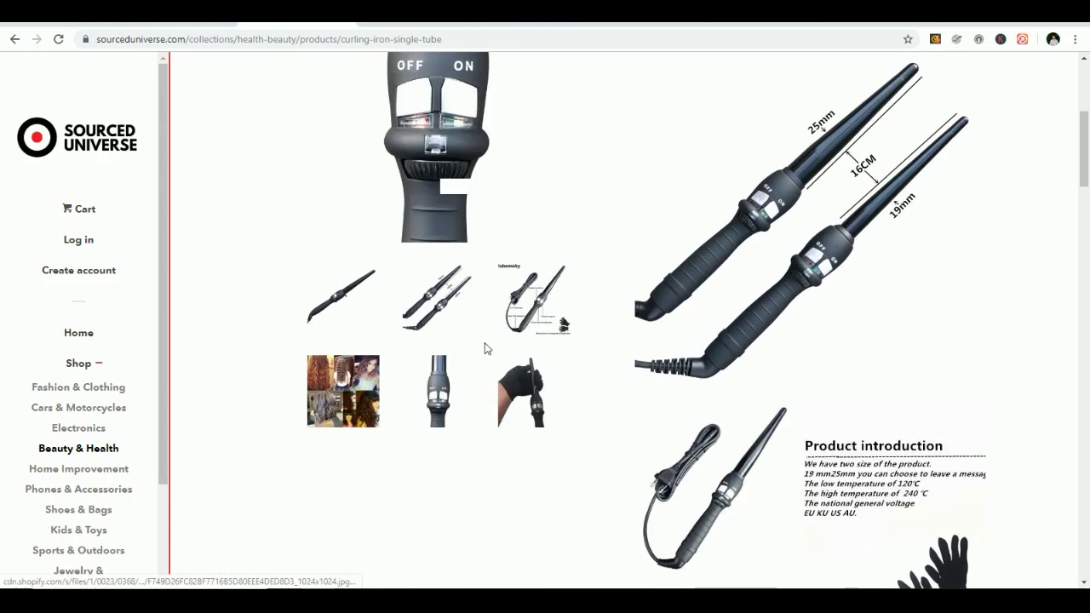
scroll(484, 343, up, 2)
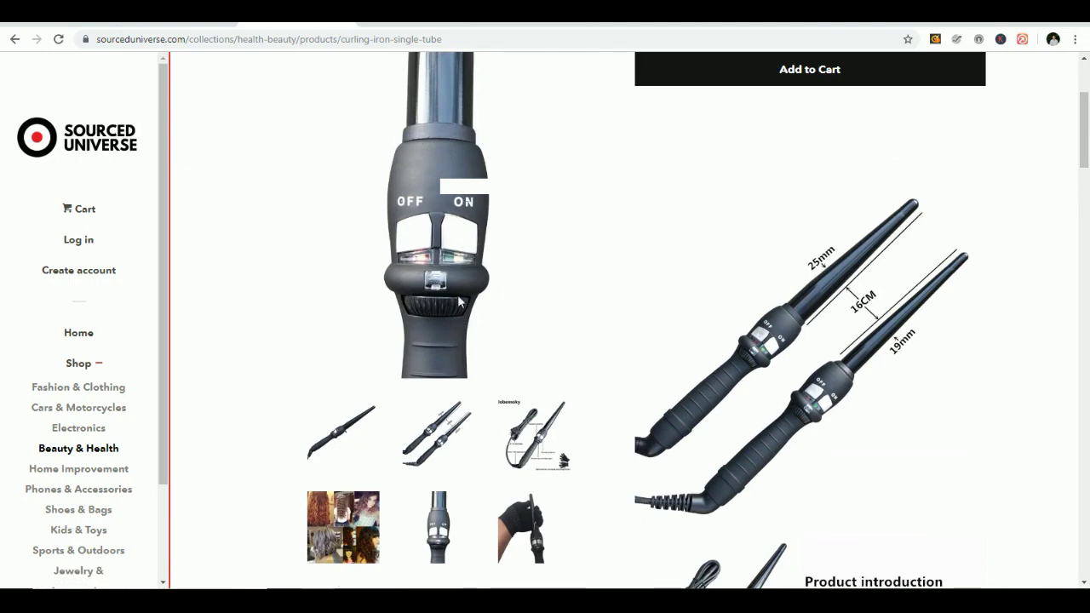
scroll(565, 331, down, 3)
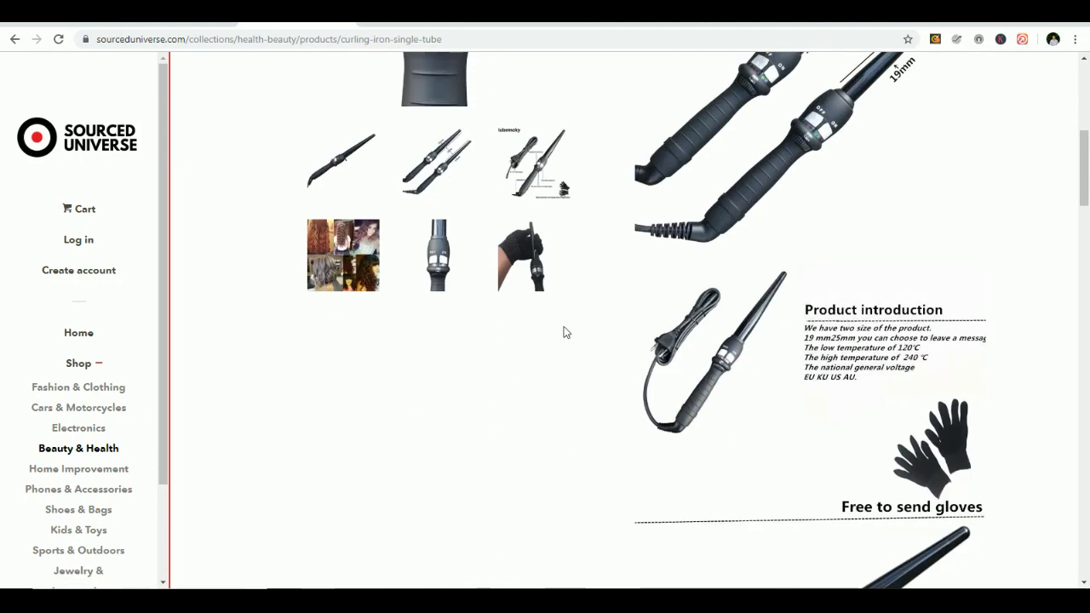
scroll(569, 325, up, 2)
scroll(567, 323, up, 1)
scroll(566, 323, down, 2)
scroll(571, 323, up, 2)
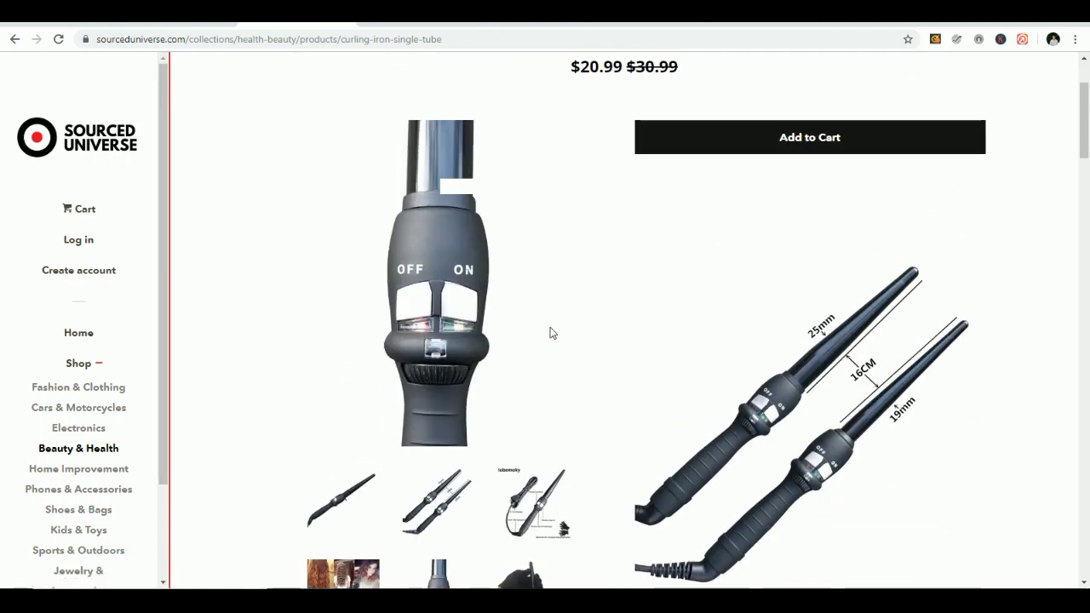
scroll(496, 341, up, 1)
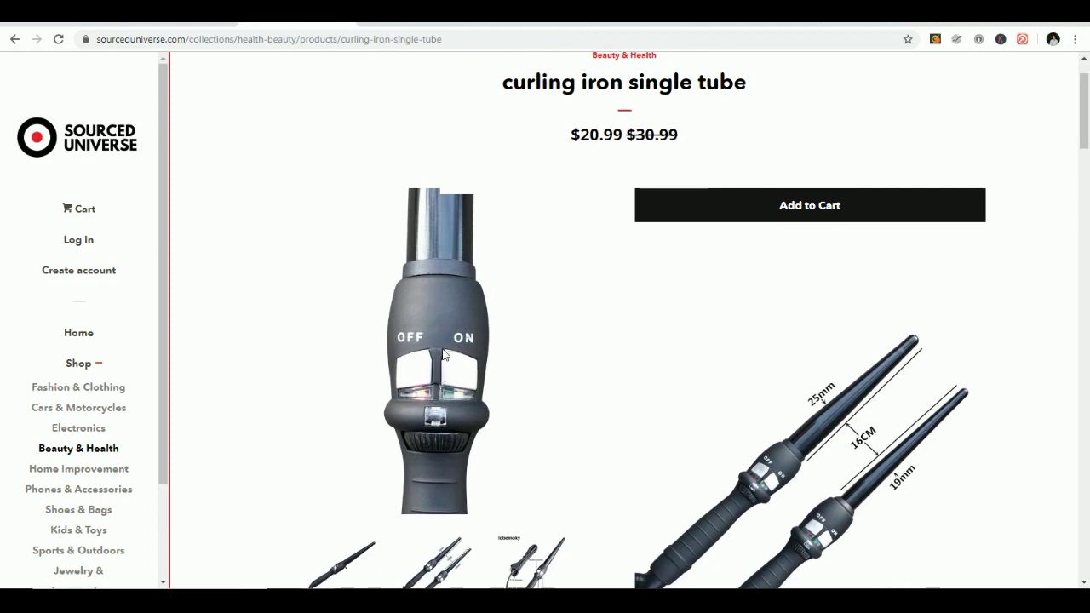
click(34, 17)
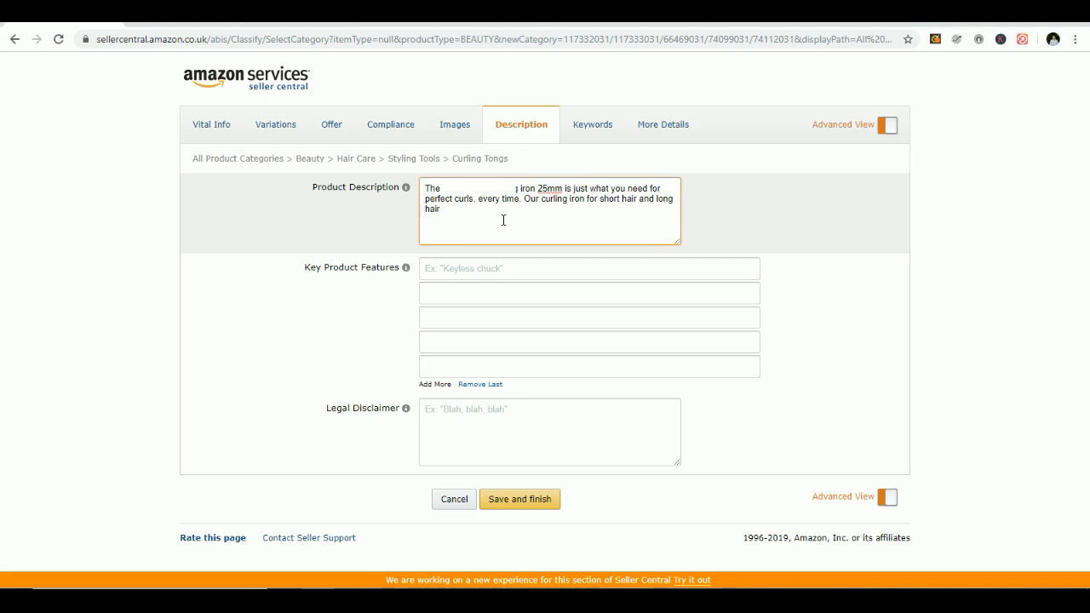
Step: Add premium ceramic coating, adjustable heat and 'Going out for the night with your friends?' to the description
text(as a premium ceramic)
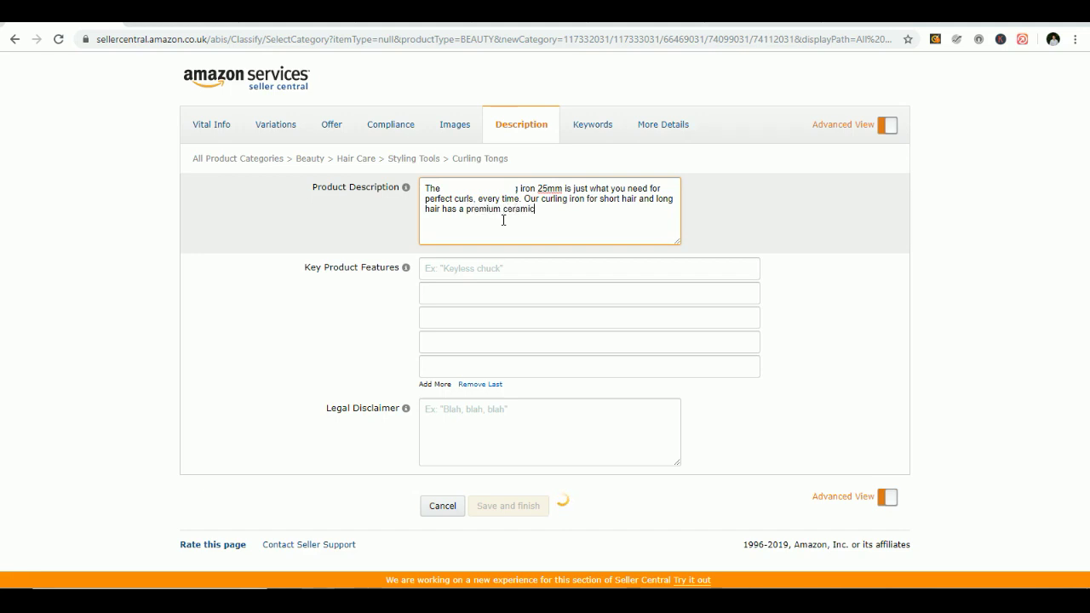
text( coating )
text(and adjsutable)
key(BackSpace)
key(BackSpace)
text(ust)
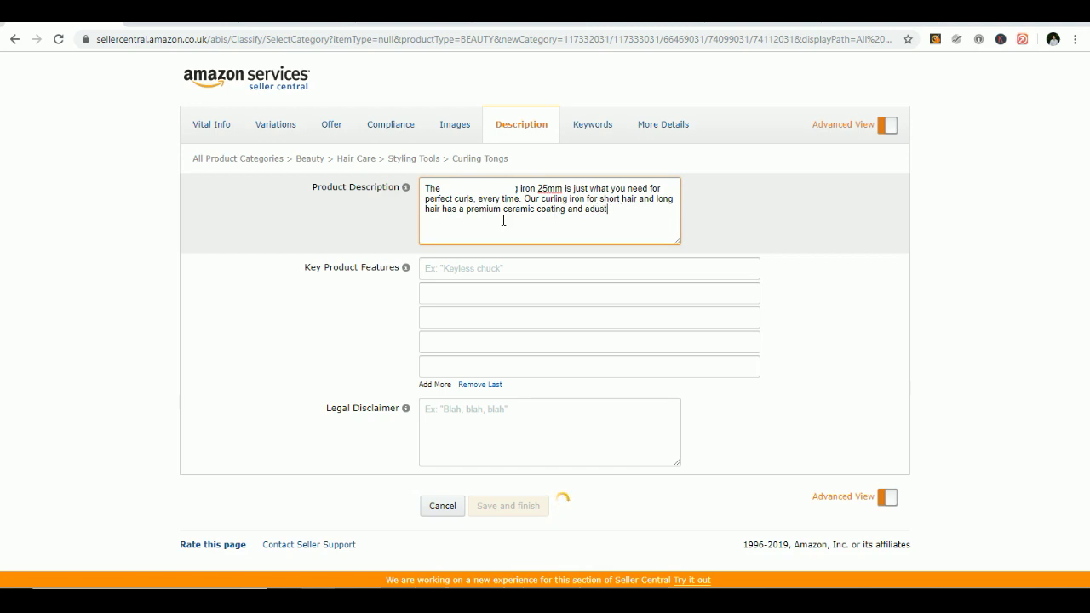
key(BackSpace)
key(BackSpace)
key(BackSpace)
text(justable heat. G)
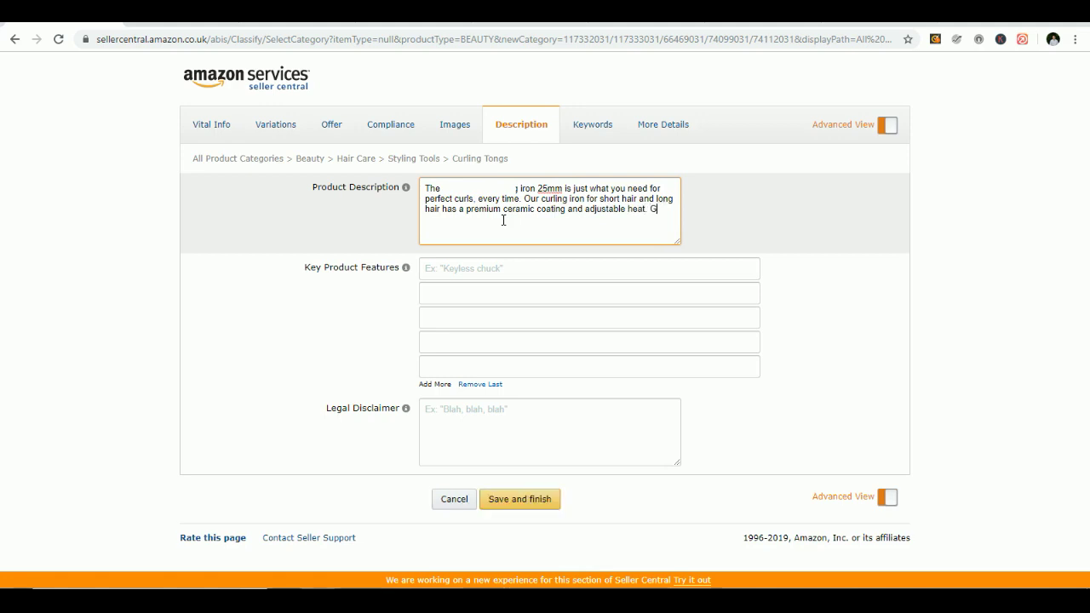
text(Oinoing)
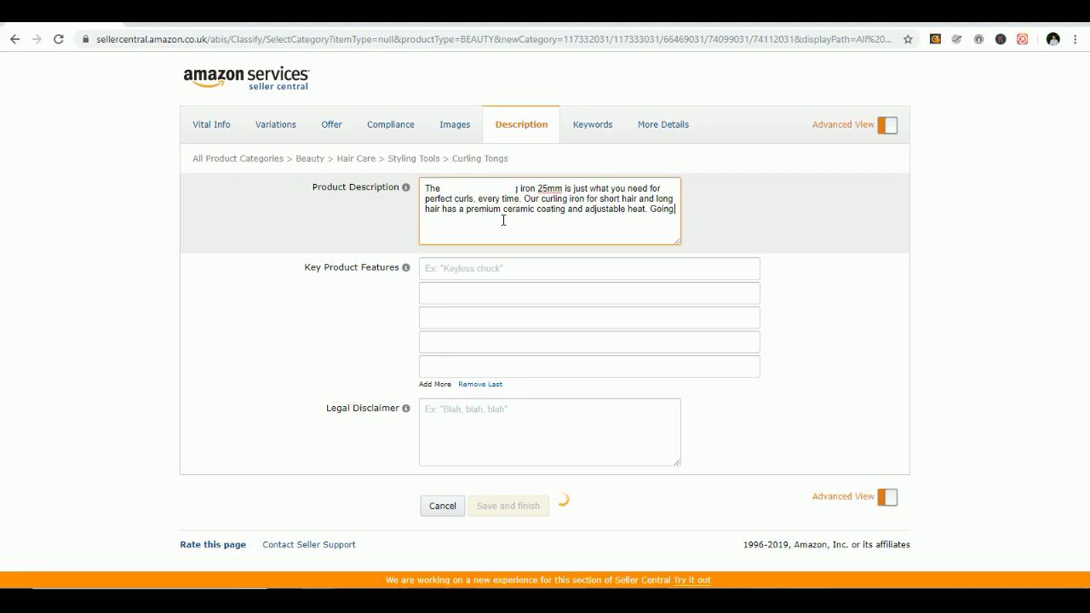
text( out for the night with your frieds?)
key(BackSpace)
key(BackSpace)
key(BackSpace)
text(nsdds?)
click(558, 221)
key(BackSpace)
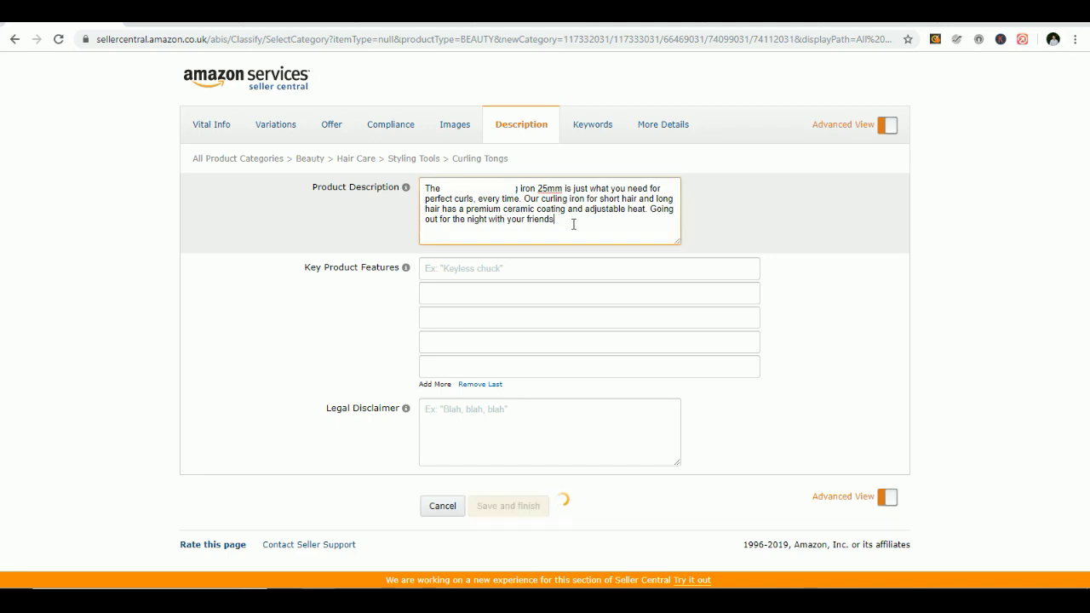
text(? Get the perfect cu)
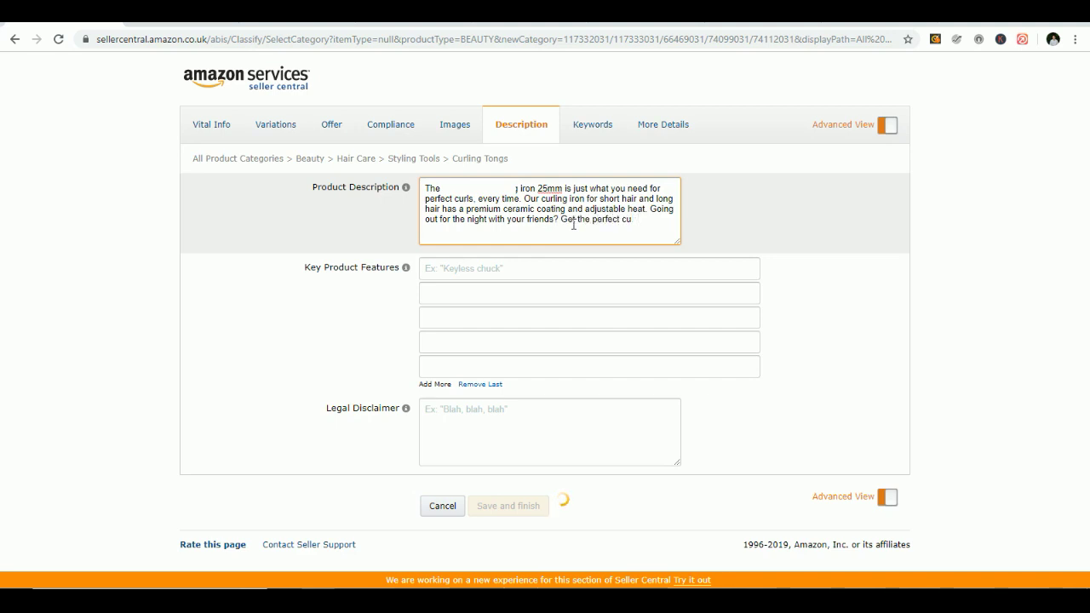
text(rls with you)
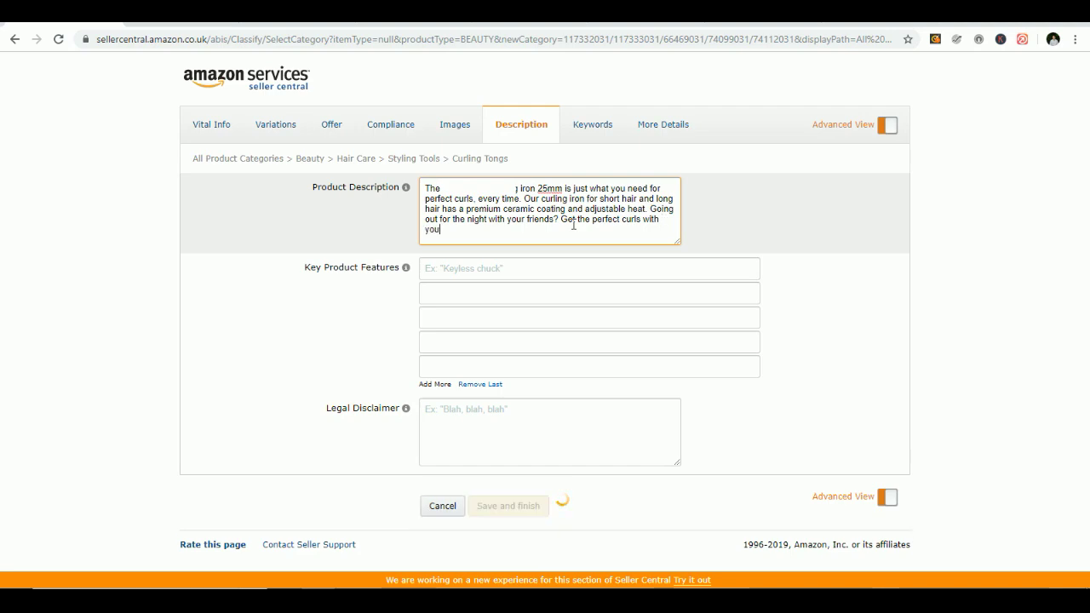
text(rno)
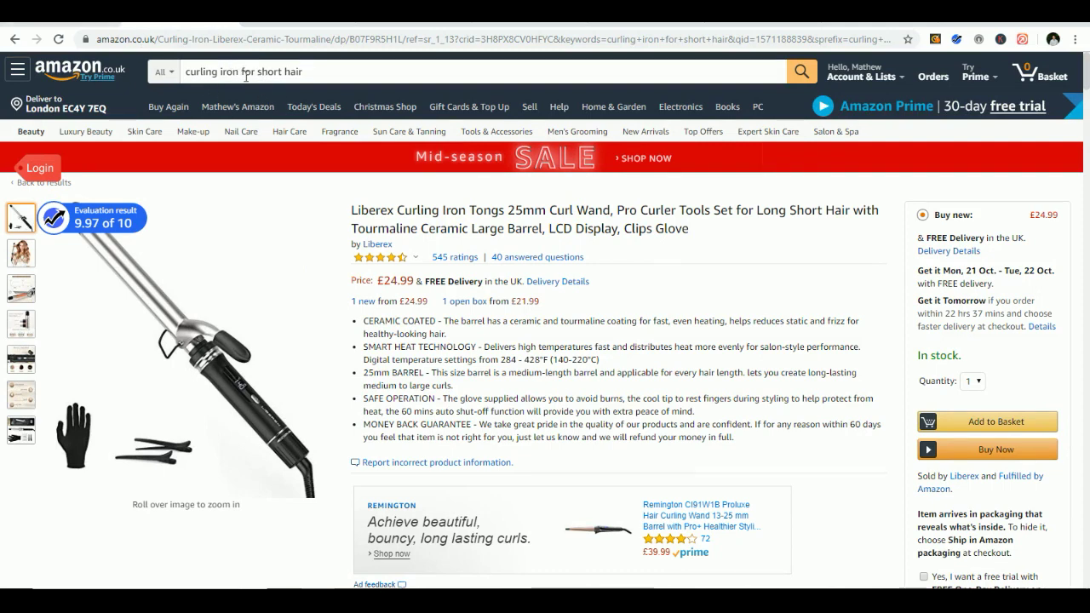
Step: Change the Amazon search from 'for short hair' to 'curling iron with glove'
drag(243, 73, 305, 73)
key(BackSpace)
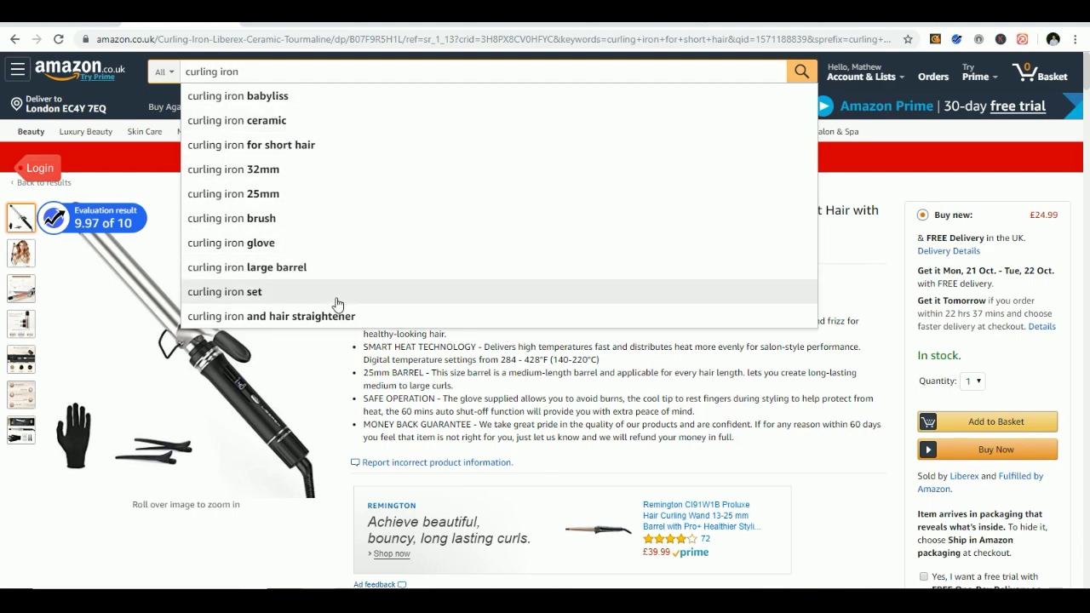
text(ith)
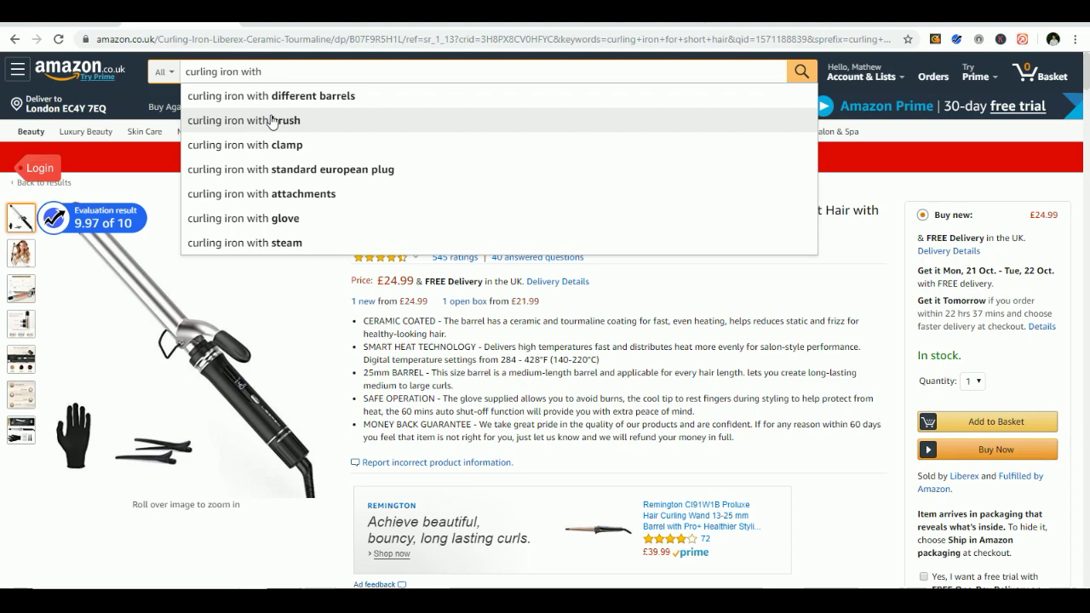
click(262, 221)
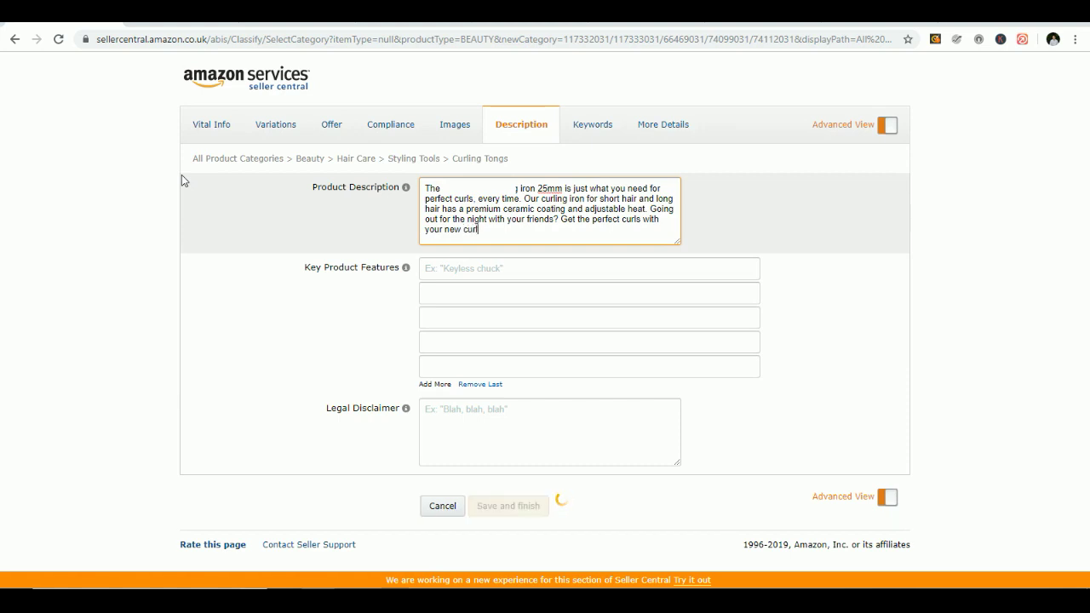
Step: Add the 'curling with gloves' line and the no-hassle money back guarantee sentence to the description
text(ing with glov)
text(es.)
text( uf y)
text( If you are not aomplete)
text(ly satisfie)
text(isfied with )
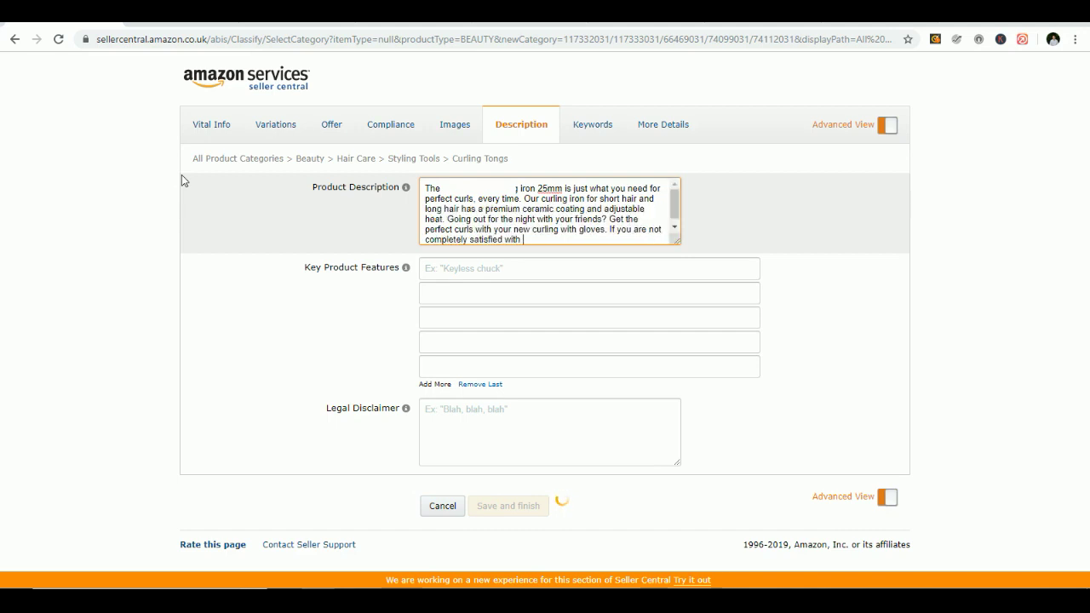
text(our curl)
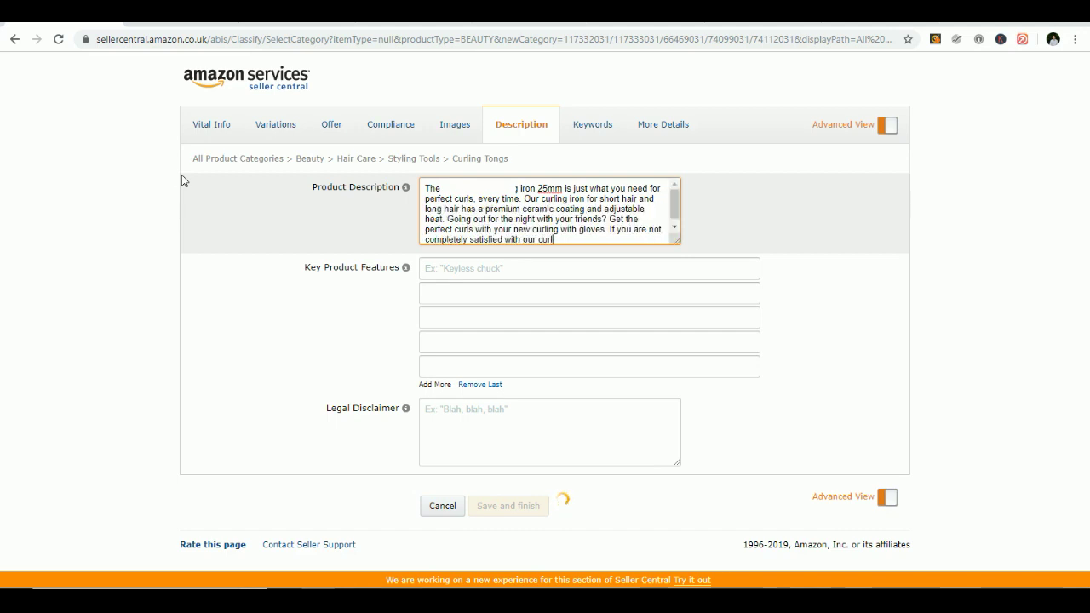
text(ing iron 25mm wand)
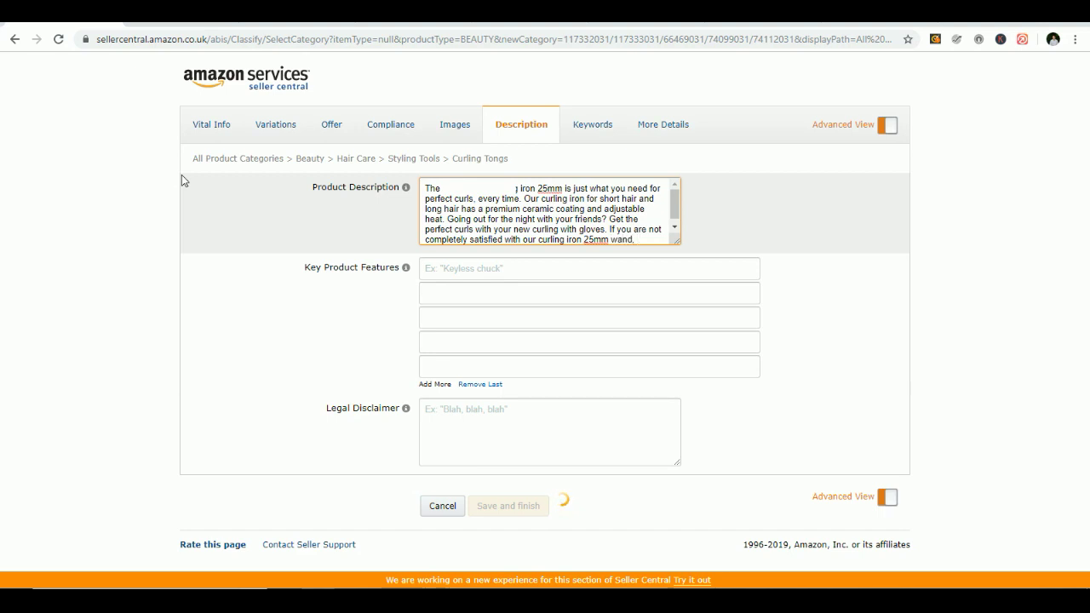
text(, simply send it )
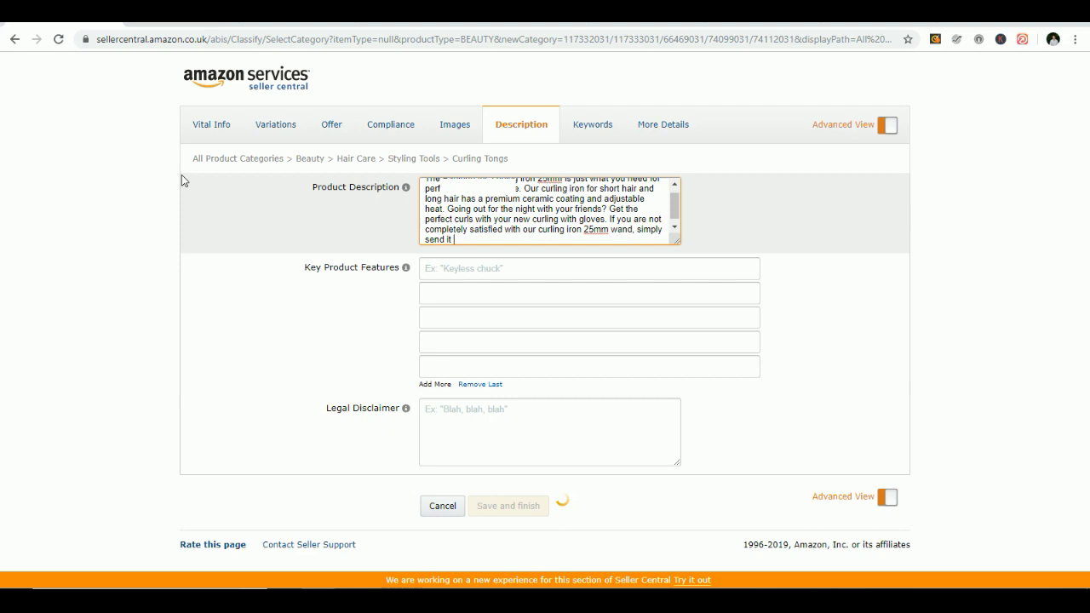
text(bac unk under our)
text( mone)
key(BackSpace)
key(BackSpace)
text(hassle, money bac)
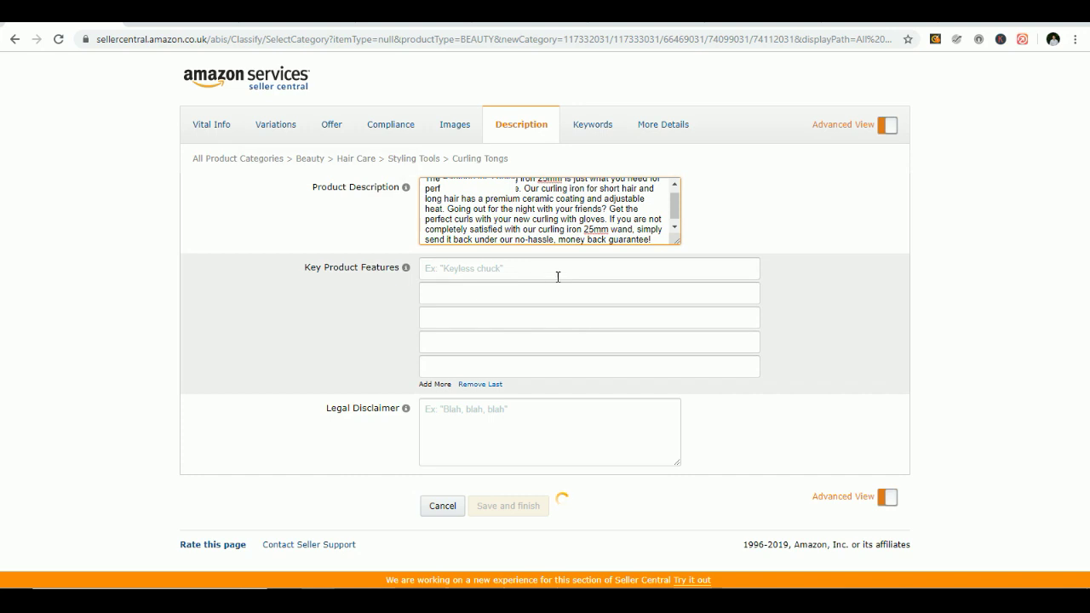
Step: Select the description's opening sentence to reuse in the first key feature
click(555, 277)
click(109, 244)
scroll(505, 214, up, 1)
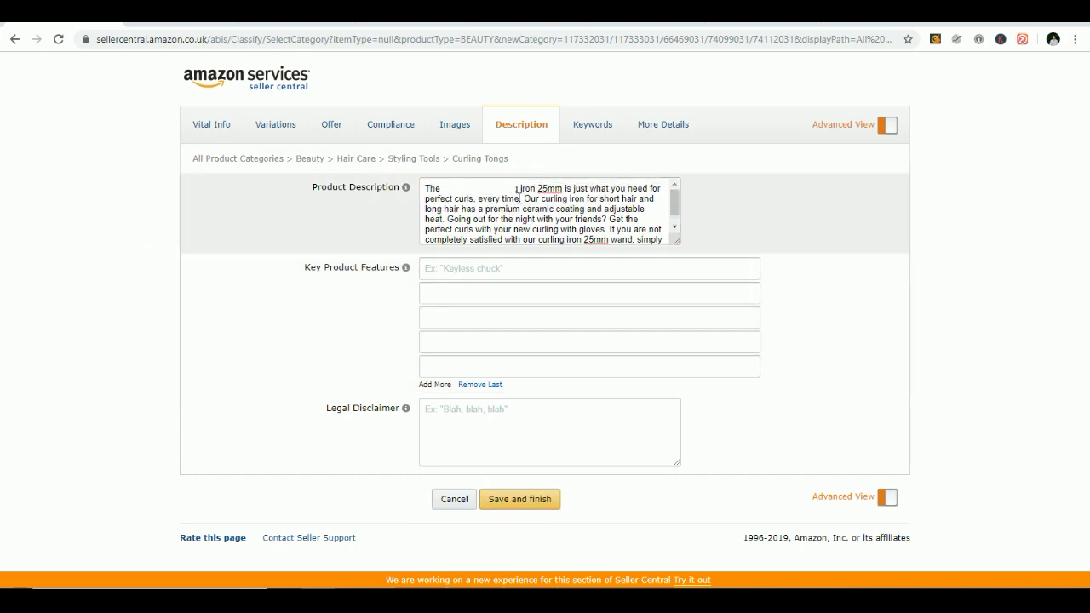
mouse_move(520, 198)
mouse_down()
mouse_move(497, 198)
mouse_move(516, 188)
mouse_up()
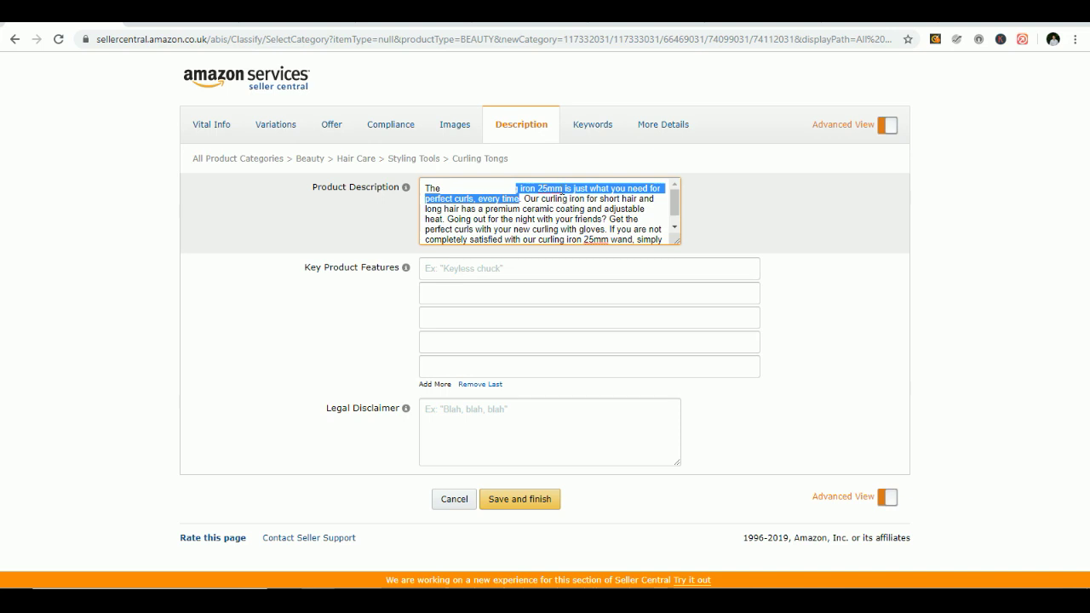
click(487, 269)
click(123, 229)
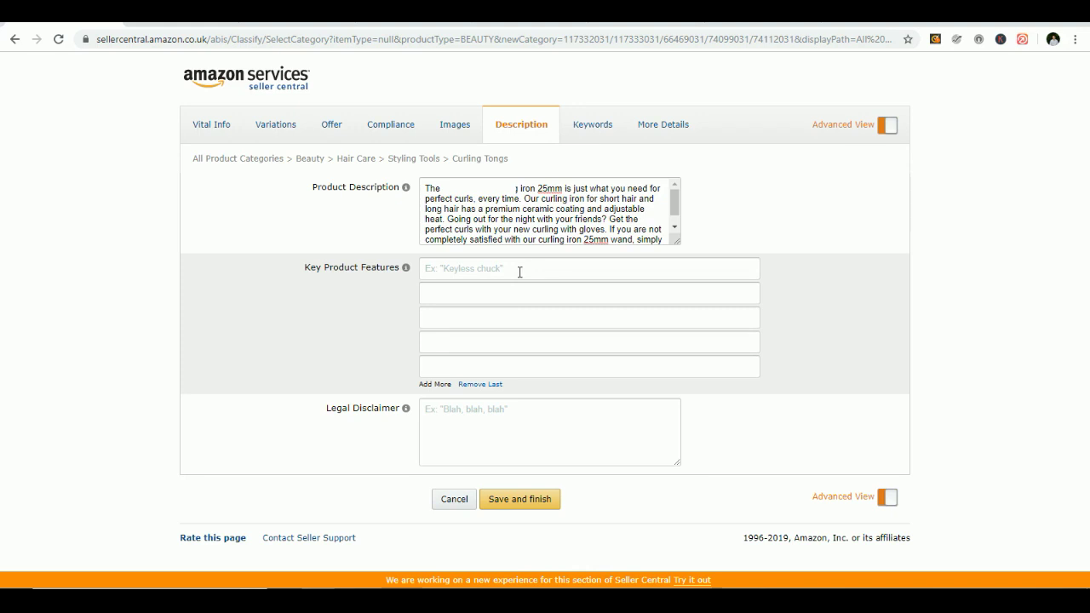
Step: Fill the first key feature with 'CURLS FOR DAYS:' followed by the pasted, capitalised opening sentence
click(519, 269)
text(CURLS )
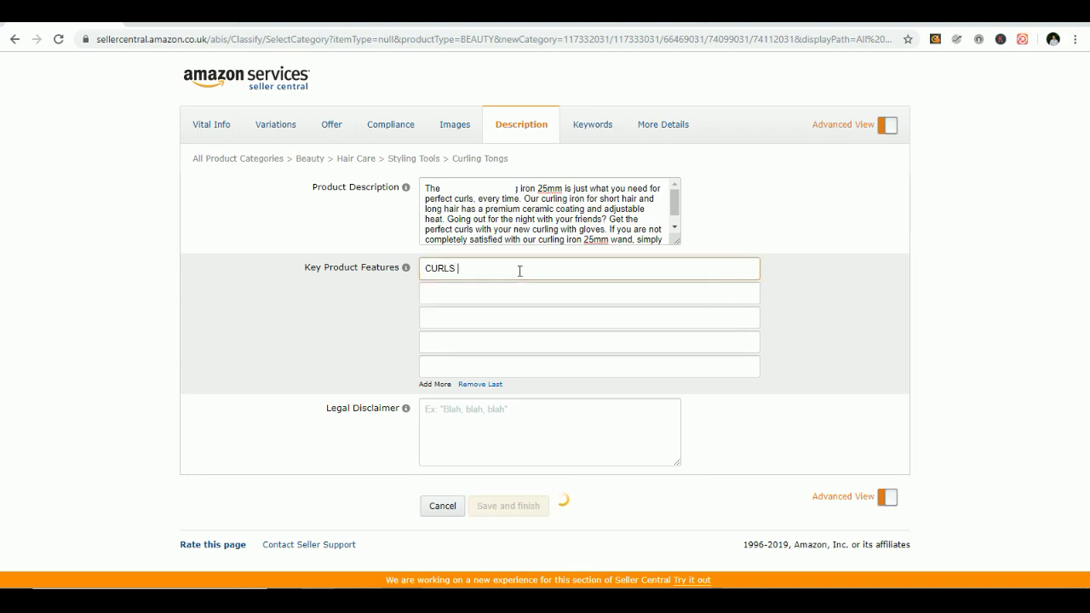
text(FOR DAYS:)
text(curling iron 25mm is just what you need for perfect curls, every time)
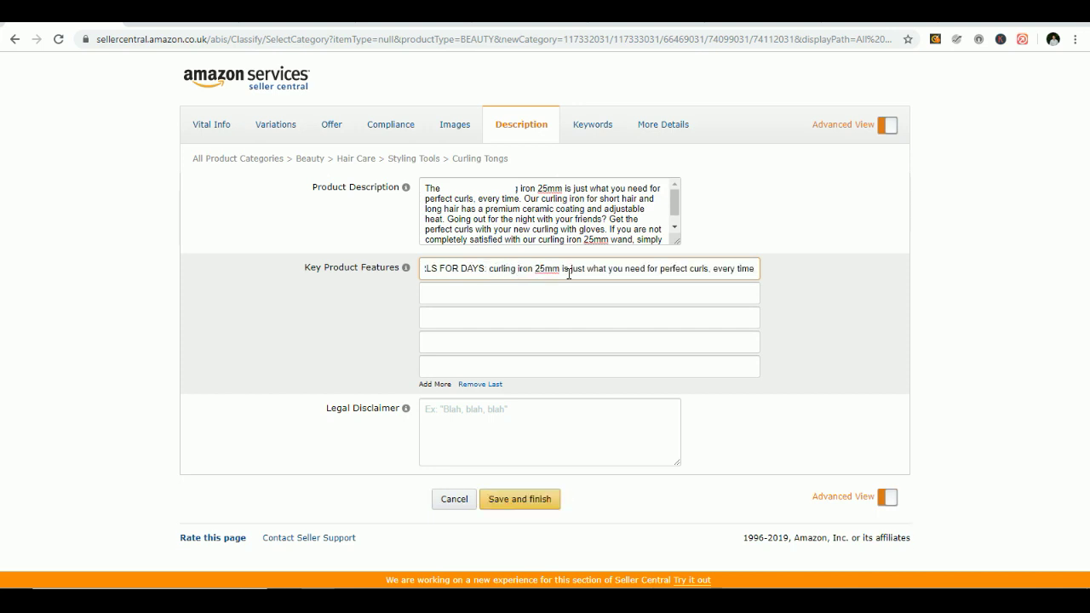
key(BackSpace)
text(C)
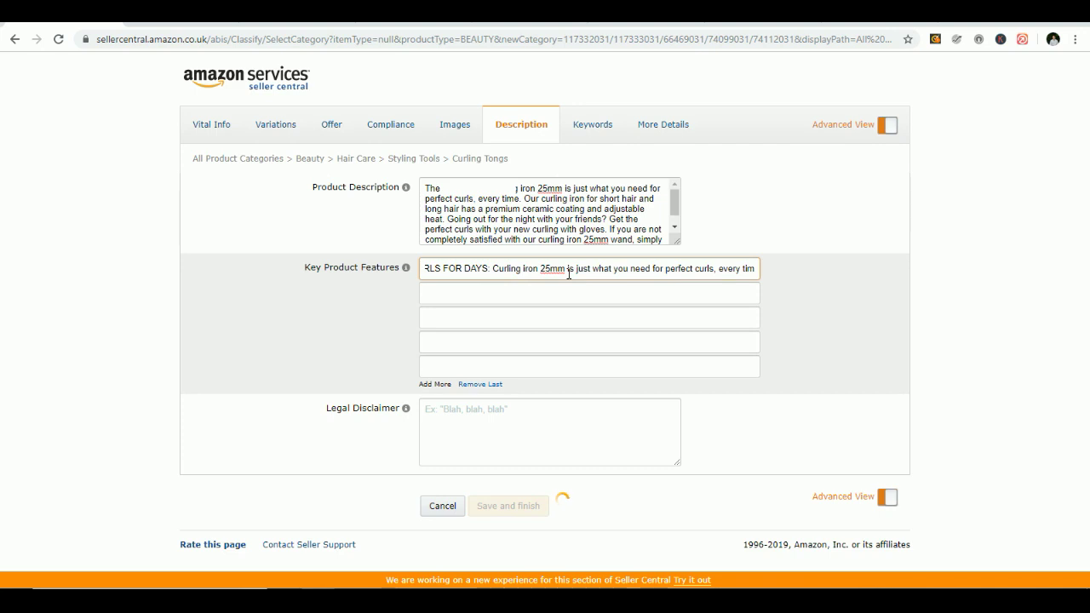
drag(604, 269, 774, 264)
Step: Write the second key feature: 'QUALITY: High grade ceramic coating keeps your hair from … dried or burnt'
click(594, 295)
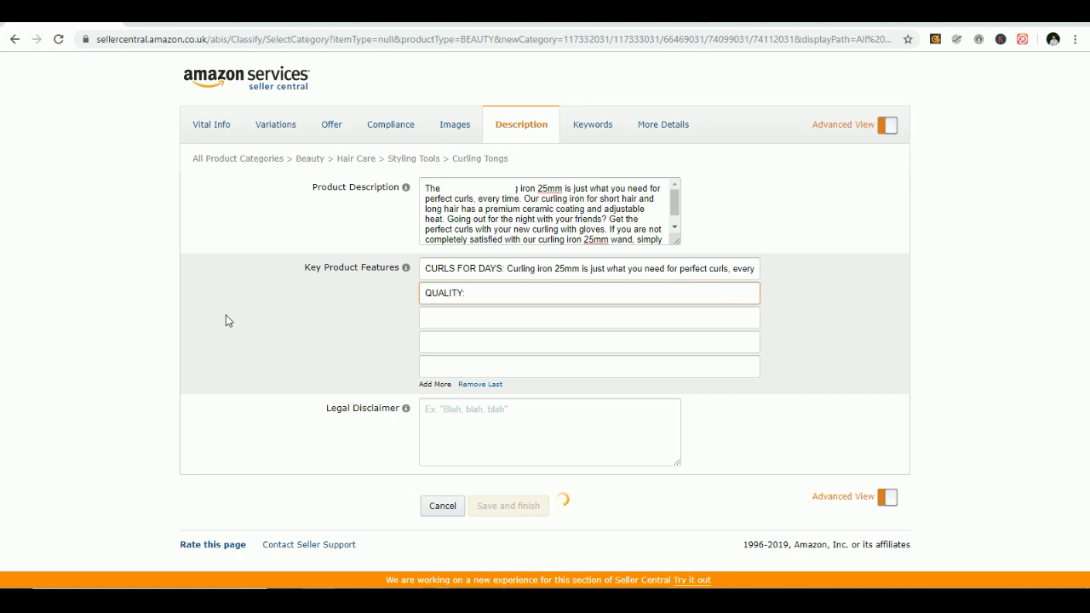
text(QUALITY:)
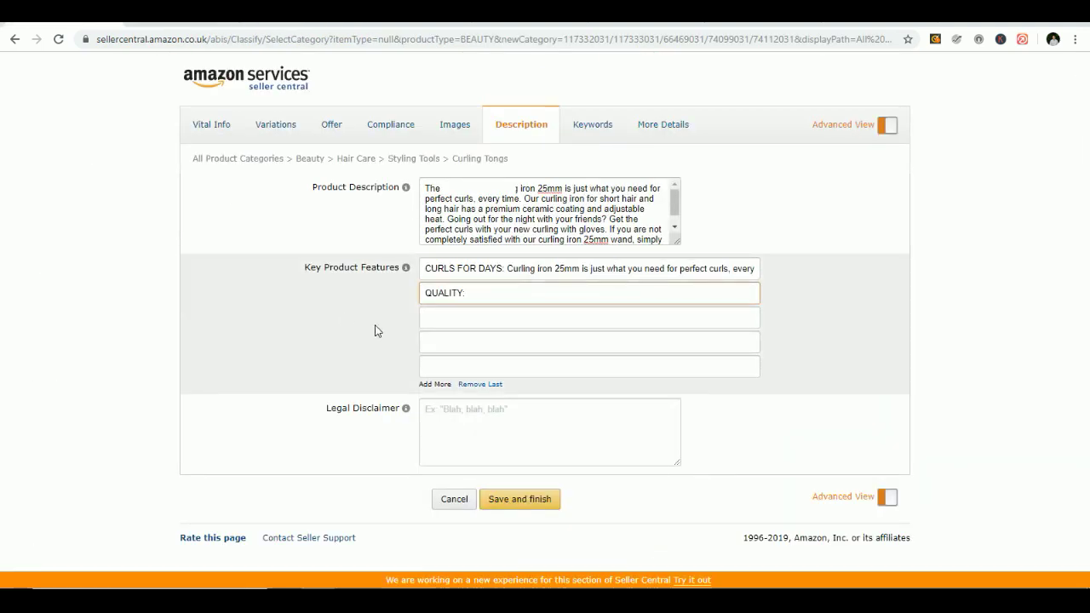
text(High grade )
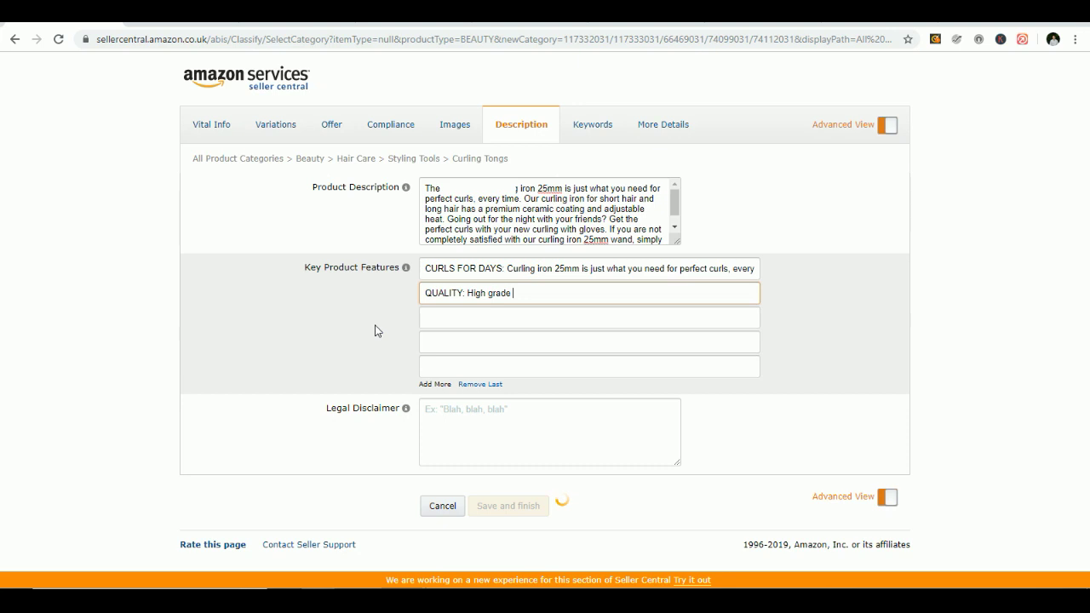
text(ceramic coating keeps your hair freom getting)
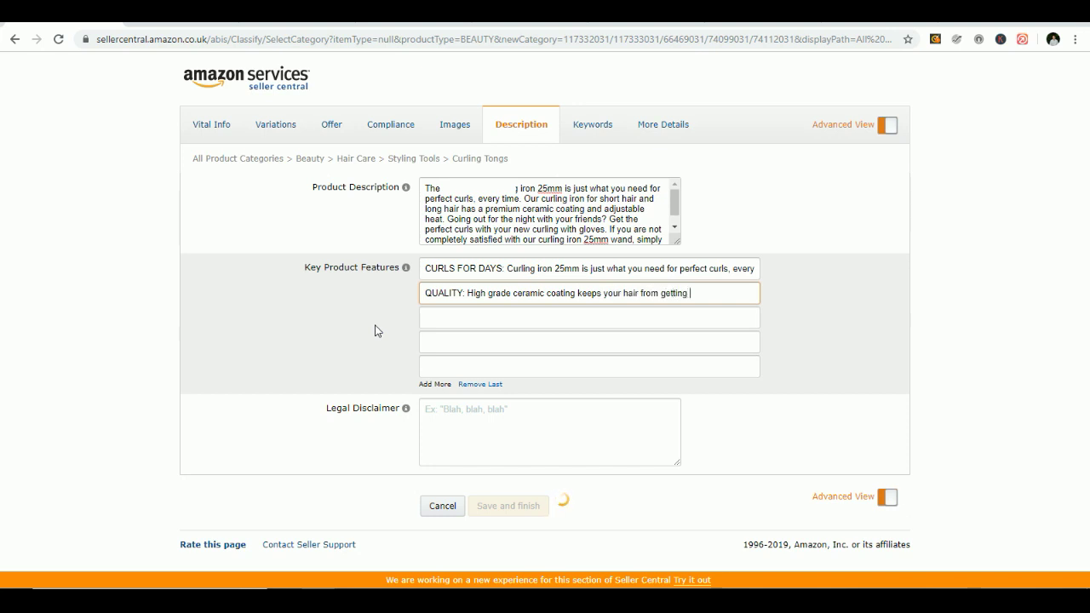
key(BackSpace)
key(BackSpace)
key(BackSpace)
text(dried )
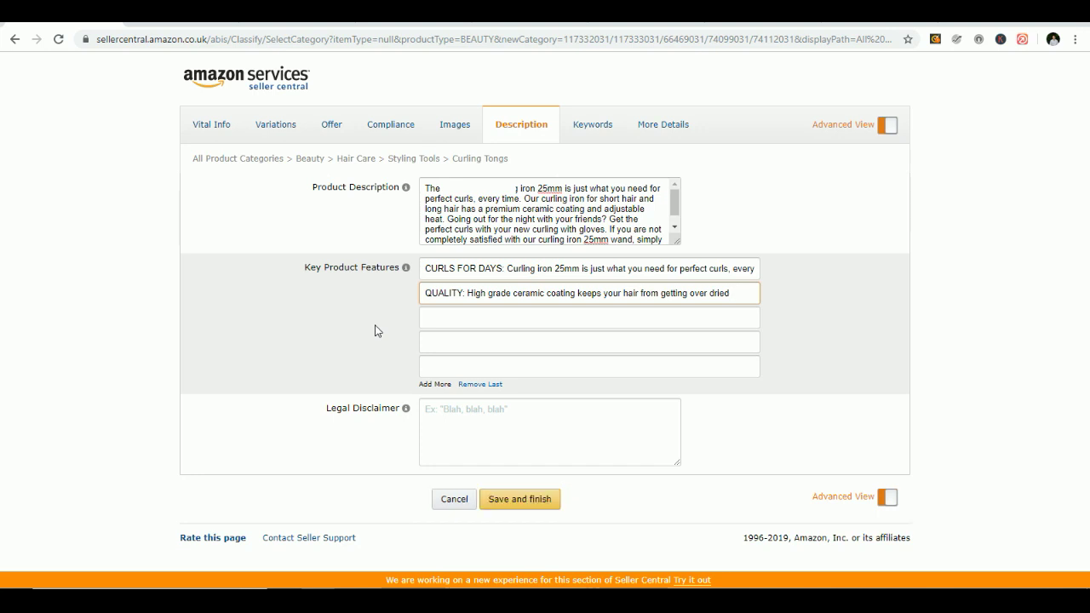
text(or burnt)
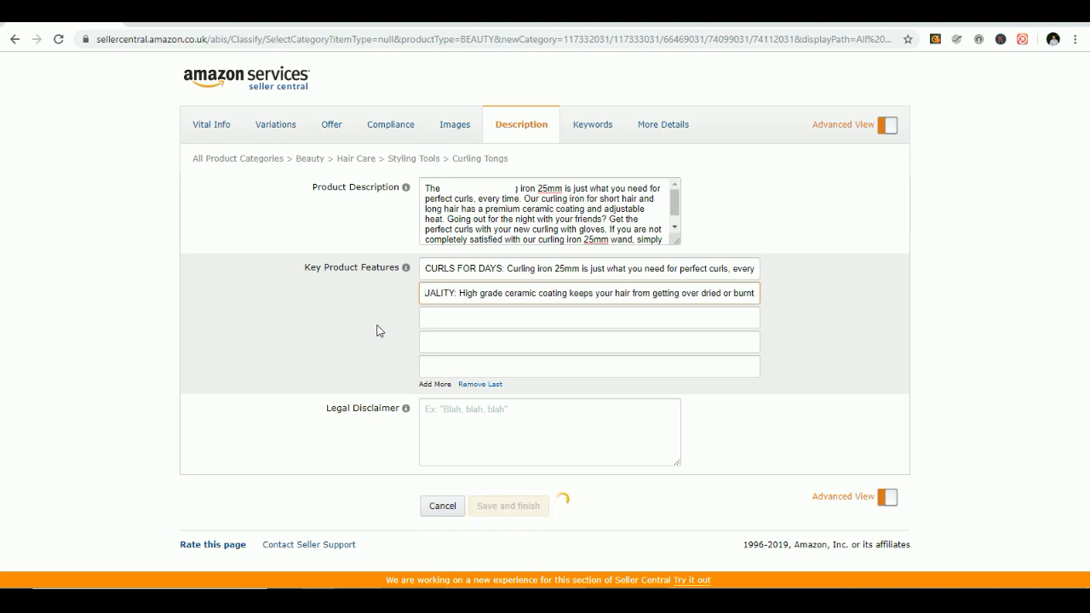
Step: Select and review the CURLS FOR DAYS heading in the first key feature
click(442, 312)
click(377, 341)
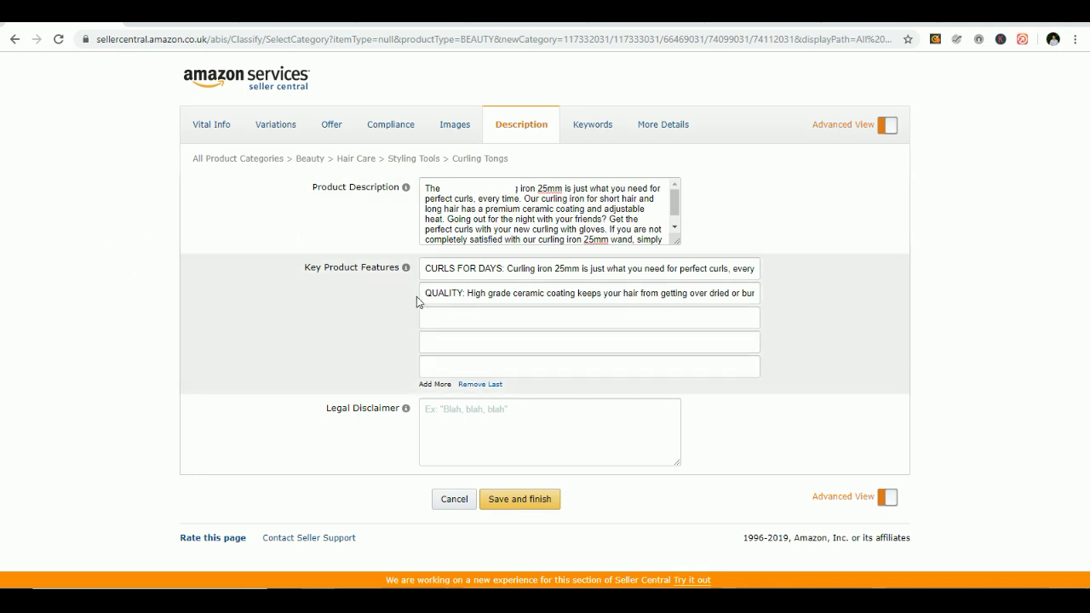
drag(504, 268, 424, 269)
click(490, 271)
drag(503, 269, 424, 268)
click(444, 271)
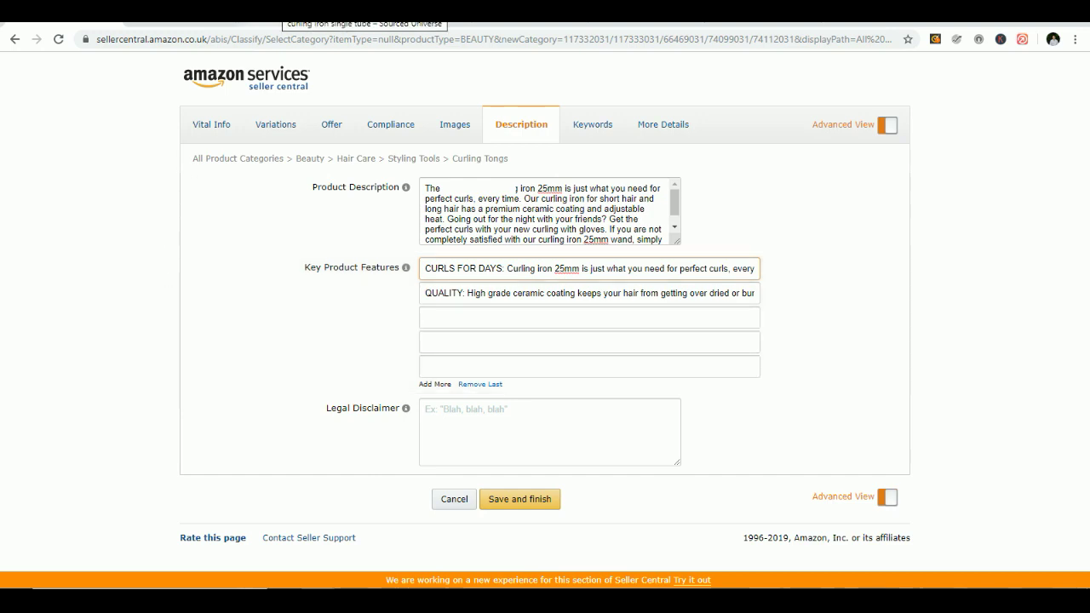
click(285, 17)
Step: Review the Liberex curling iron's feature bullets on Amazon.co.uk, then return to the third key feature box
key(ctrl+Tab)
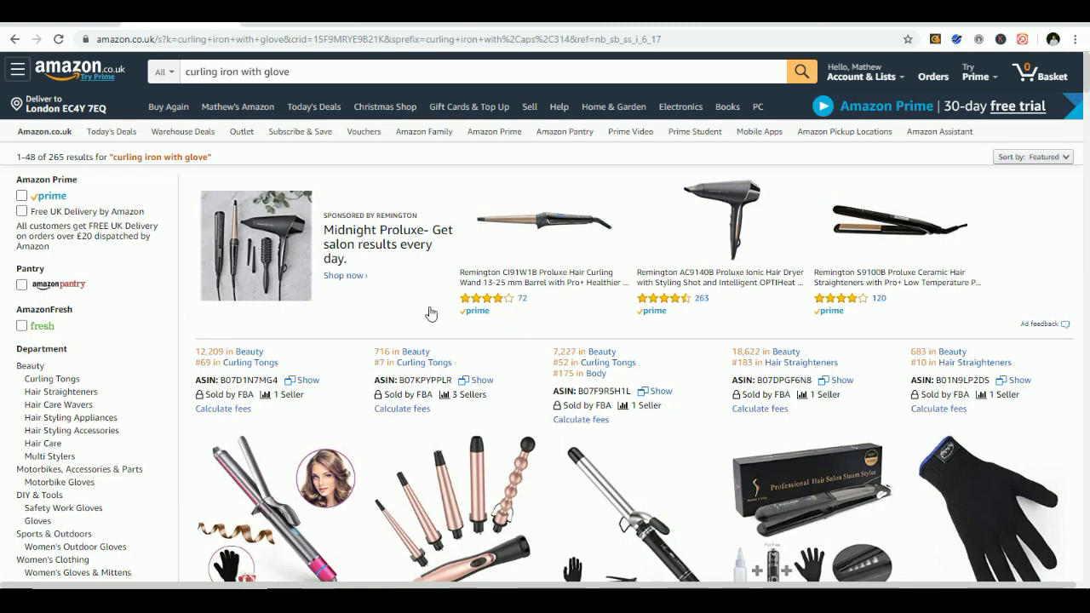
scroll(545, 281, down, 3)
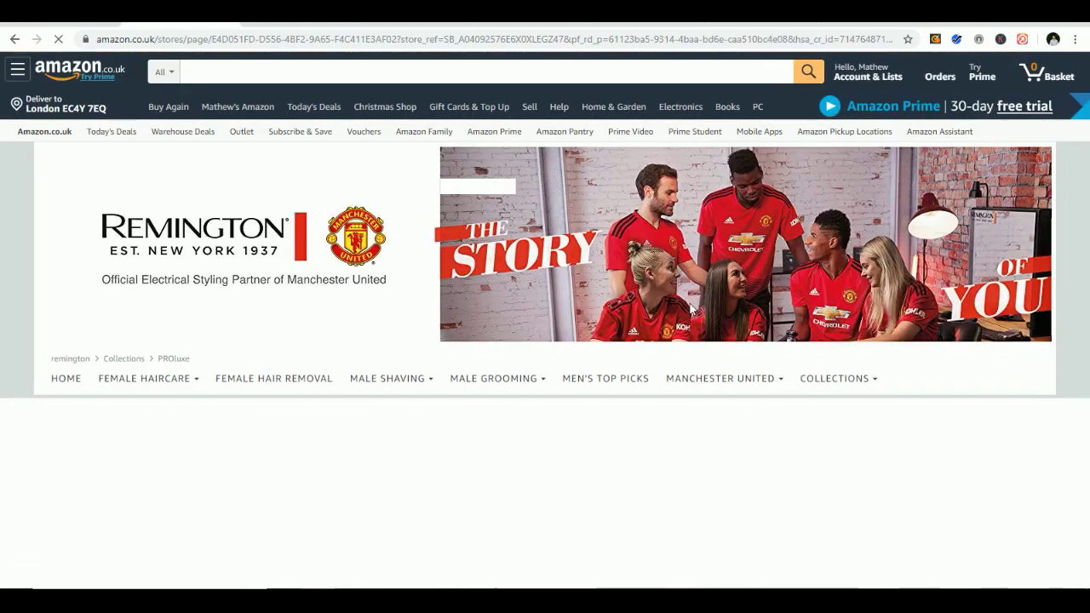
scroll(509, 309, down, 1)
scroll(479, 301, down, 4)
scroll(511, 290, up, 5)
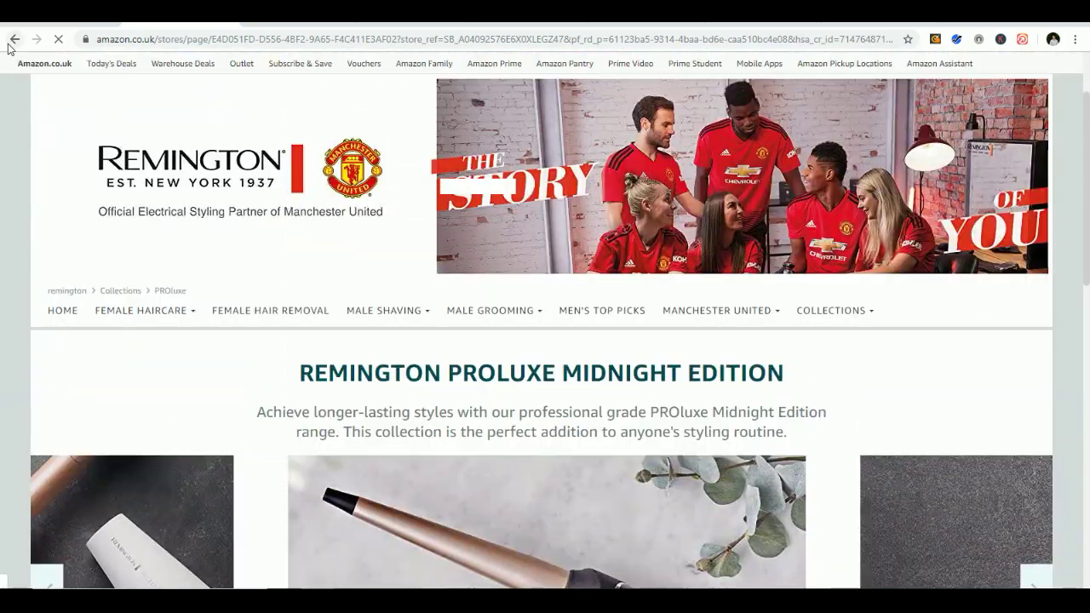
key(alt+Left)
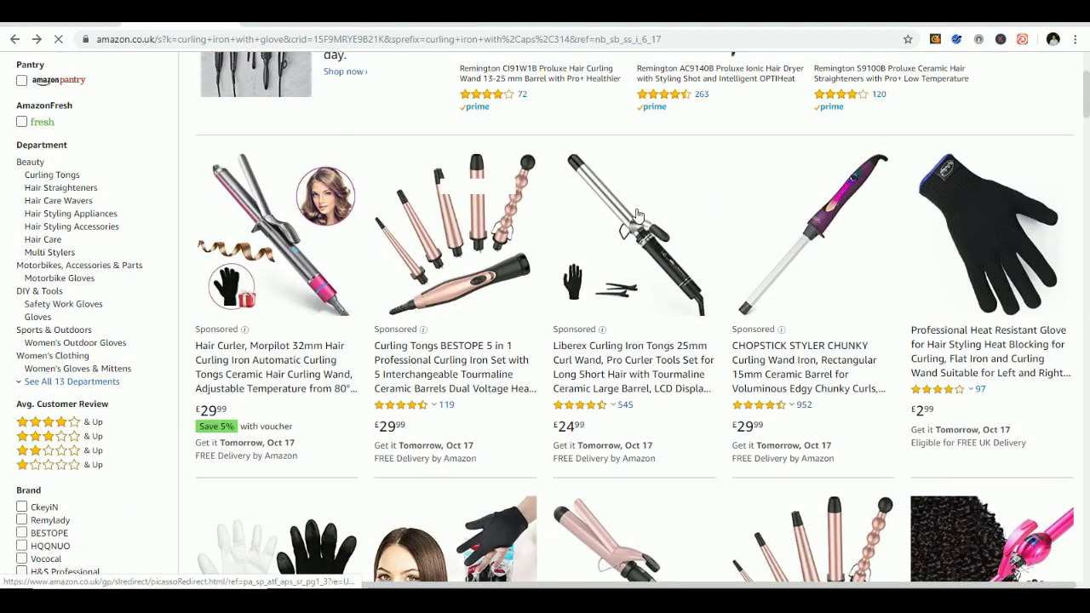
click(637, 215)
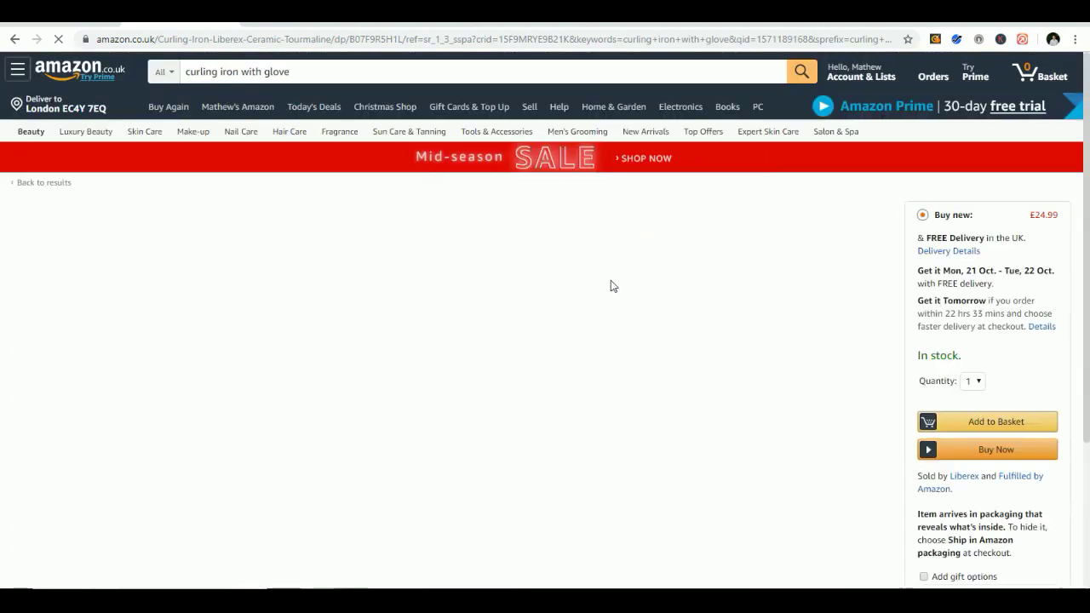
scroll(676, 294, down, 1)
scroll(675, 294, down, 2)
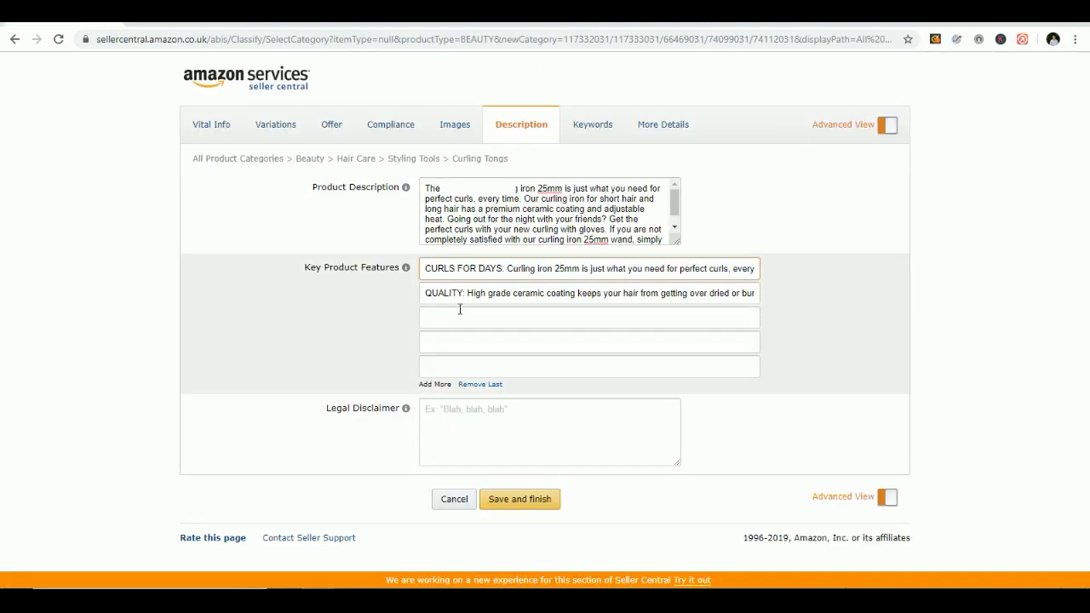
click(459, 315)
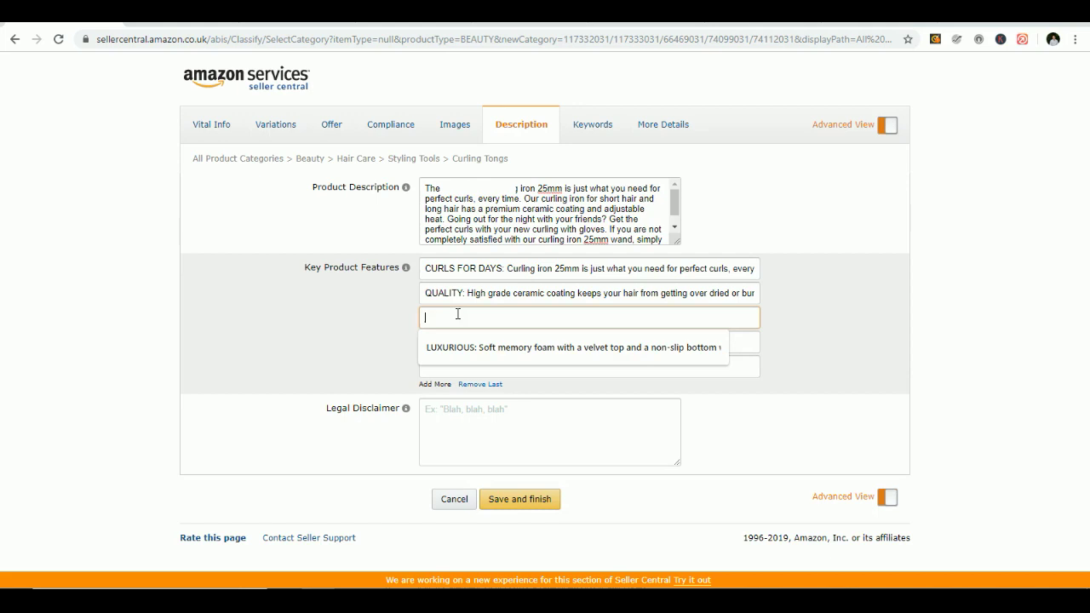
Step: Write the third bullet 'SIMPLE TO USE: Simply turn the dial to choose your preferred heat level…'
text(SIMPLE)
text( TP)
key(BackSpace)
key(BackSpace)
text(O )
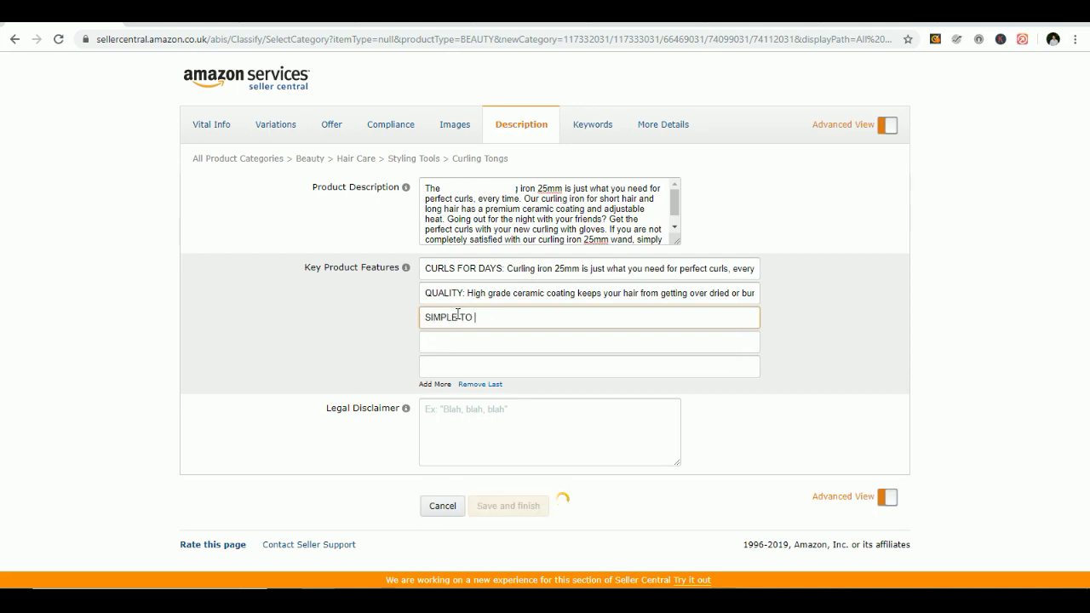
text(USE: Simimpky h)
key(BackSpace)
key(BackSpace)
text(ply turn the dial to choose your preferred heat level and adjust as you ne)
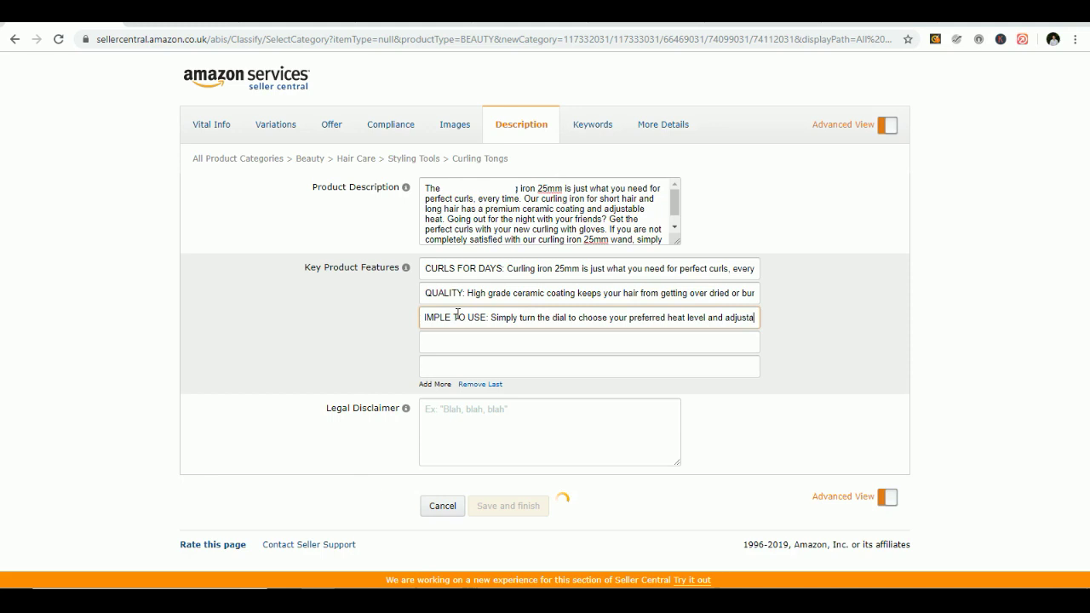
text(ed)
text(. Safe and e)
text(asy.)
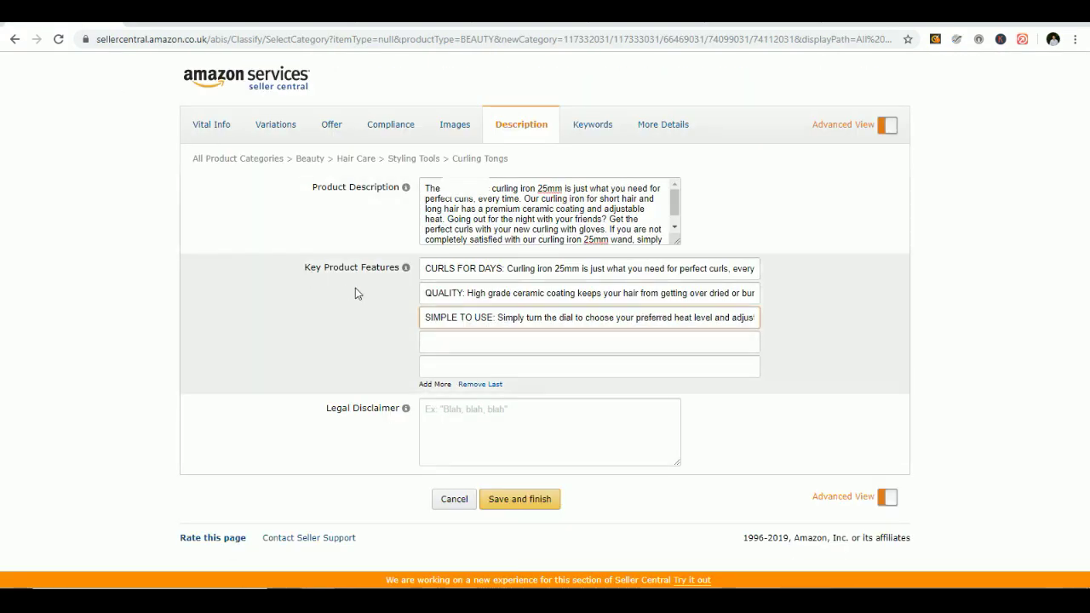
Step: Add the WHAT YOU GET bullet (25mm black wand, heat-proof gloves, instructions; Color: Black) and autofill a 100% GUARANTEE fifth bullet
click(444, 340)
text(WHAT YOU )
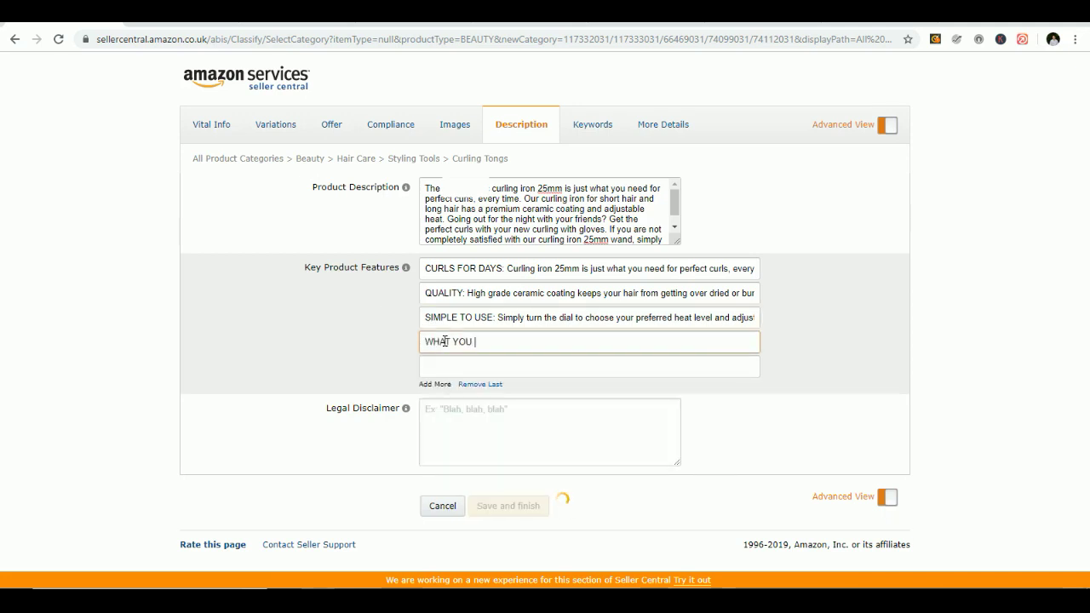
text(GET:)
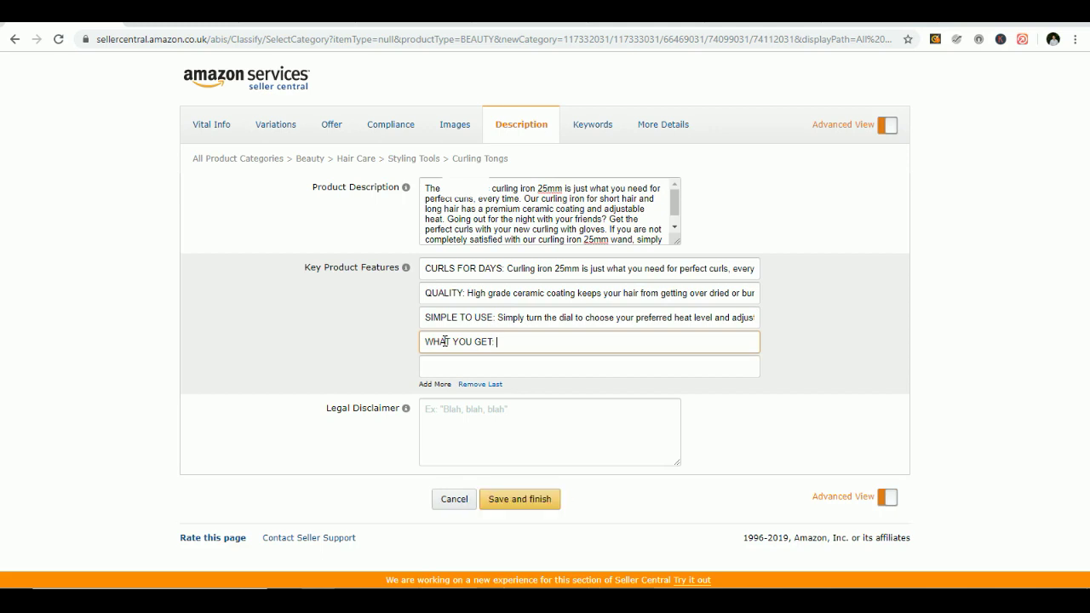
text( 25mm )
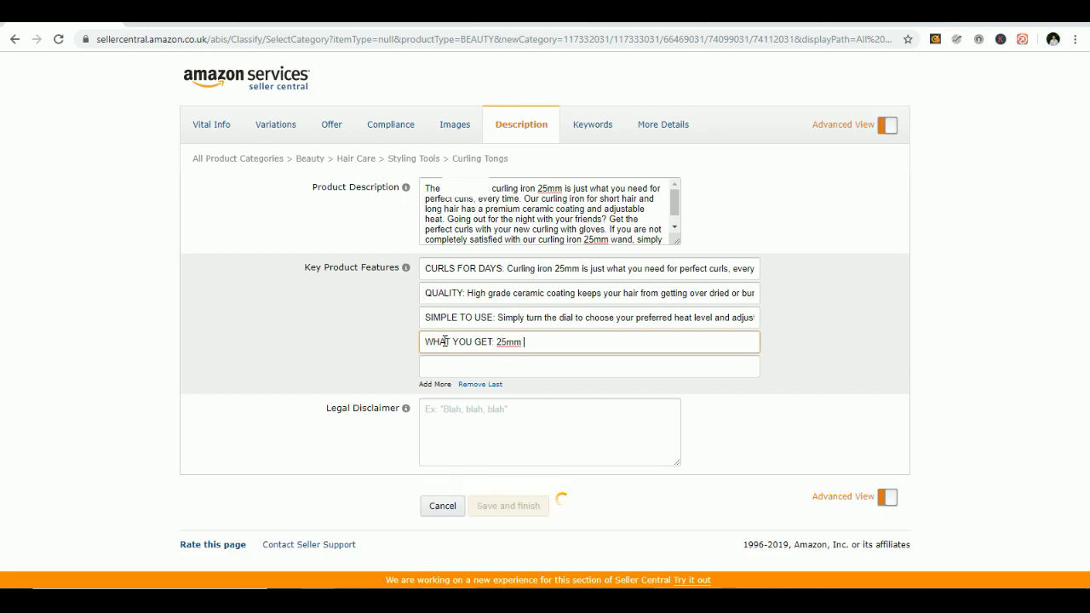
text(blac)
text(k curling)
text( wand)
text(.)
text( s)
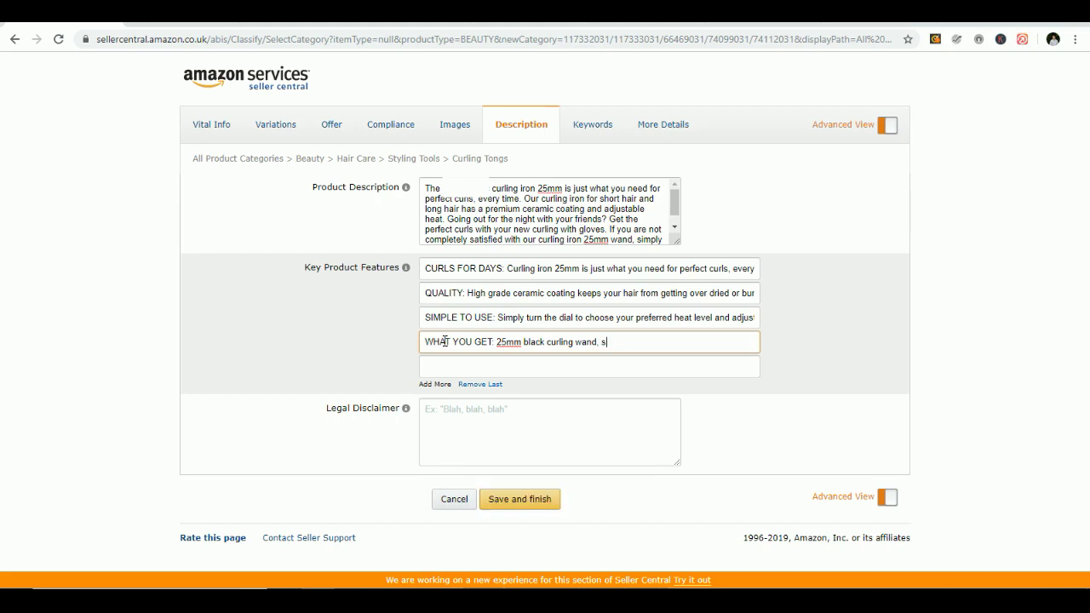
text(et of heat)
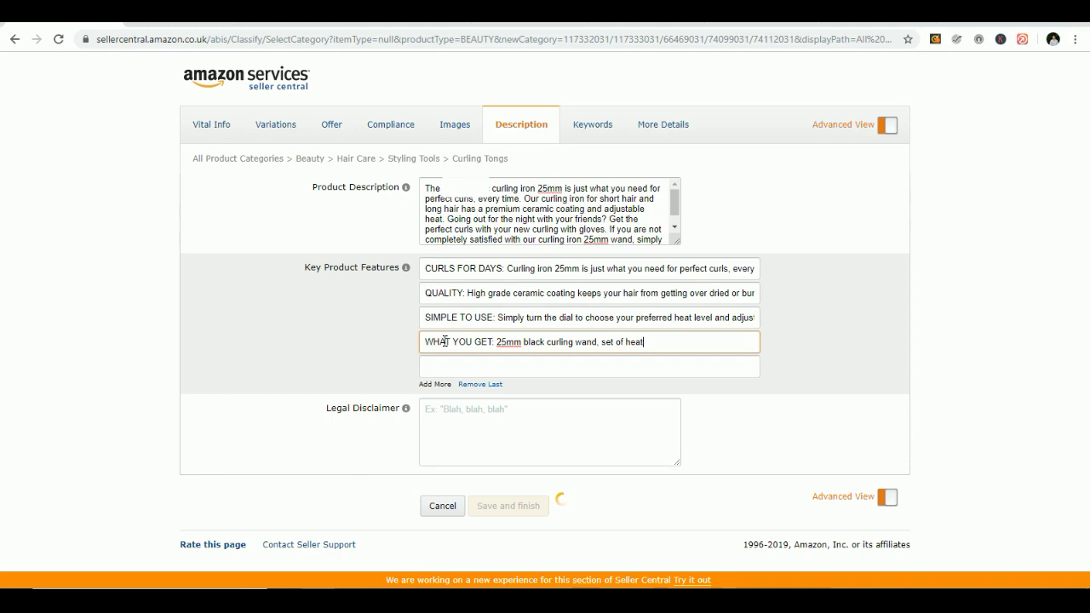
text(-proof bloves, instruct)
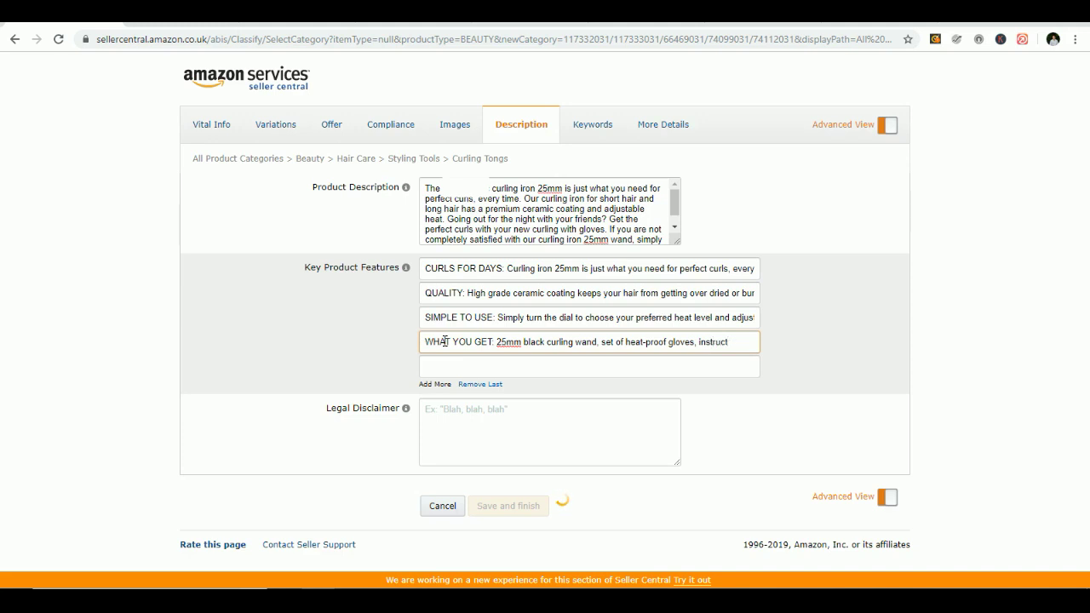
text(ions,)
key(BackSpace)
key(BackSpace)
text(; Color: B)
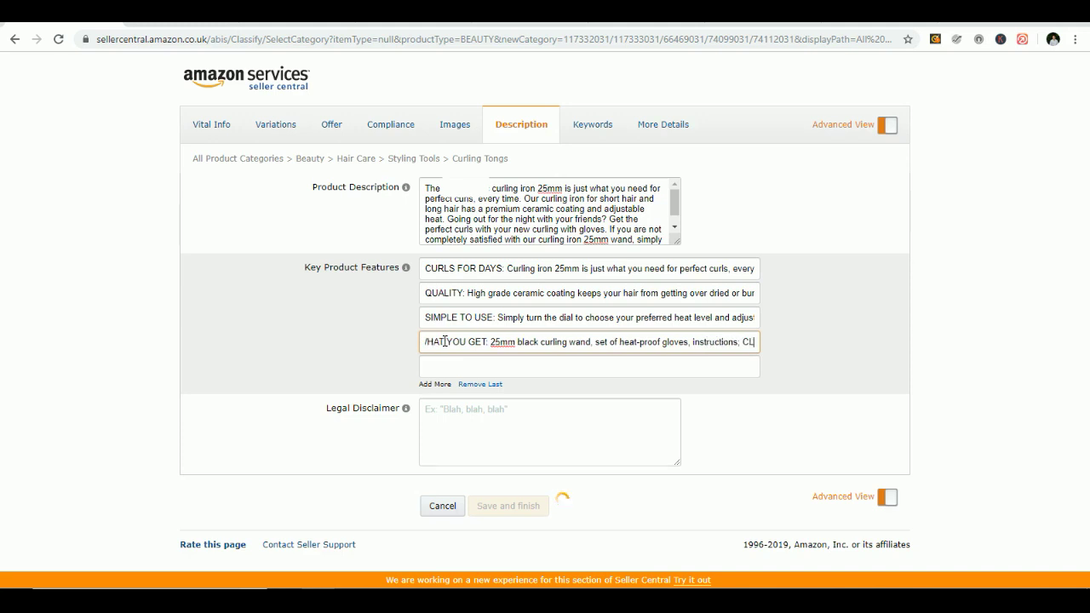
text(lack)
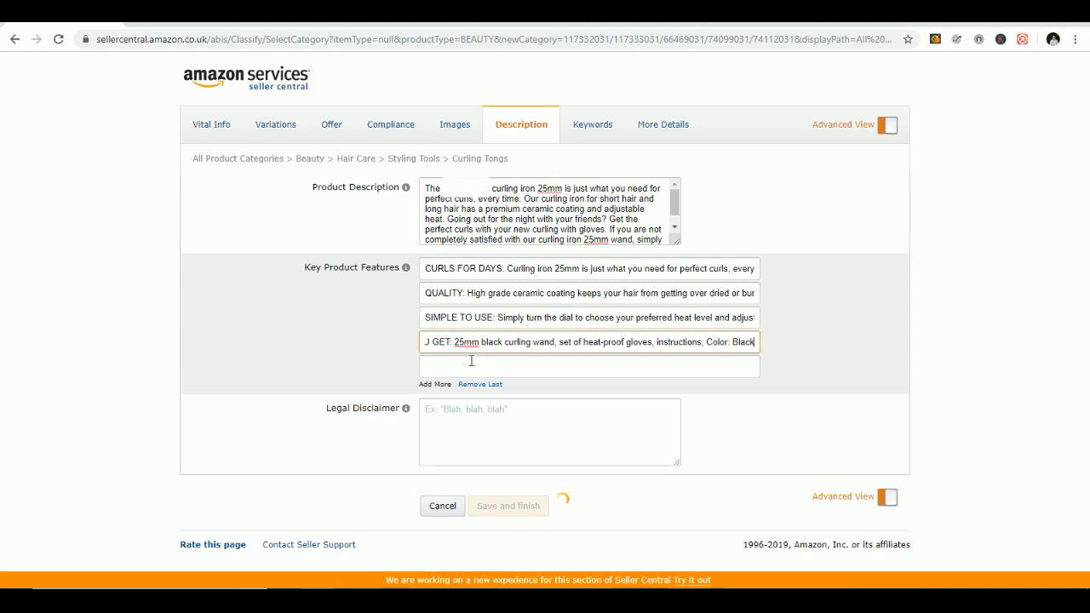
click(470, 364)
click(481, 392)
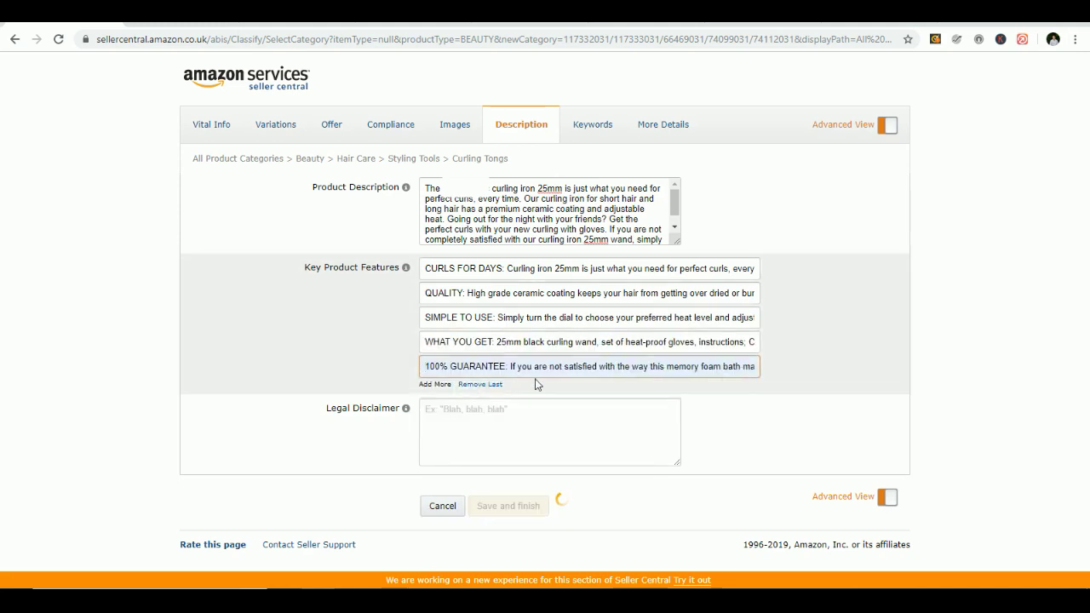
Step: Replace the bath-mat wording in the 100% GUARANTEE bullet with 'with our curling iron 25mm,'
click(448, 366)
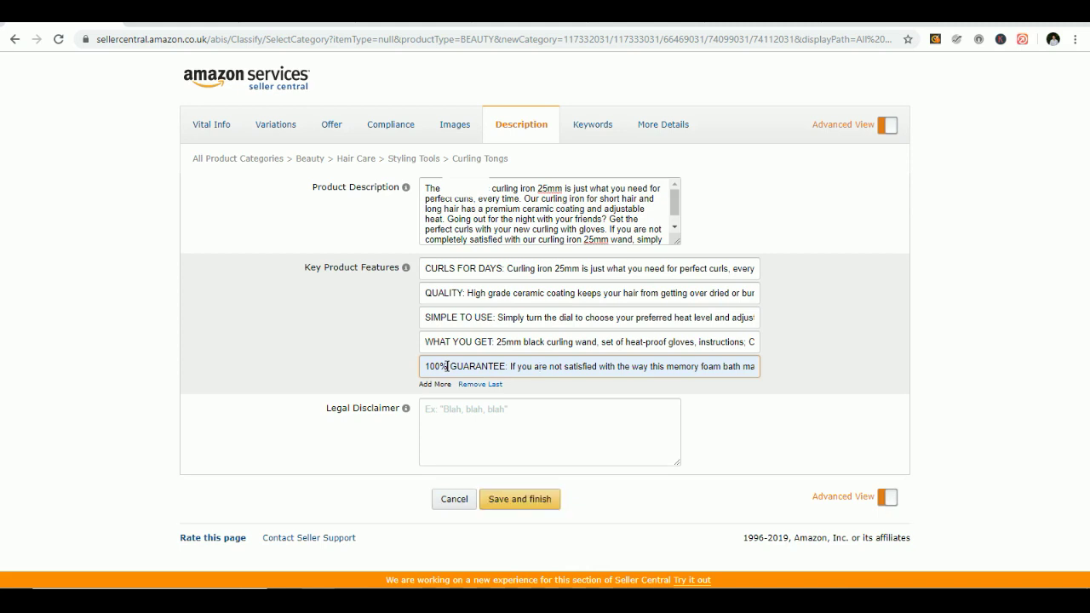
drag(447, 366, 417, 372)
click(472, 367)
double_click(681, 366)
key(BackSpace)
key(BackSpace)
key(BackSpace)
key(BackSpace)
key(BackSpace)
key(BackSpace)
key(BackSpace)
key(BackSpace)
key(BackSpace)
key(Delete)
key(Delete)
key(Delete)
key(Delete)
key(Delete)
key(Delete)
key(Delete)
key(Delete)
key(Delete)
key(Delete)
key(Delete)
key(Delete)
key(Delete)
key(Delete)
key(Delete)
key(Delete)
key(Delete)
key(Delete)
key(Delete)
key(Delete)
key(Delete)
key(Delete)
key(Delete)
key(Delete)
key(Delete)
key(Delete)
key(Delete)
key(Delete)
key(Delete)
key(Delete)
key(Delete)
key(Delete)
key(Delete)
key(Delete)
key(Delete)
key(Delete)
key(Delete)
key(Delete)
key(Delete)
key(Delete)
text(with our curling iron 25mm, simpl)
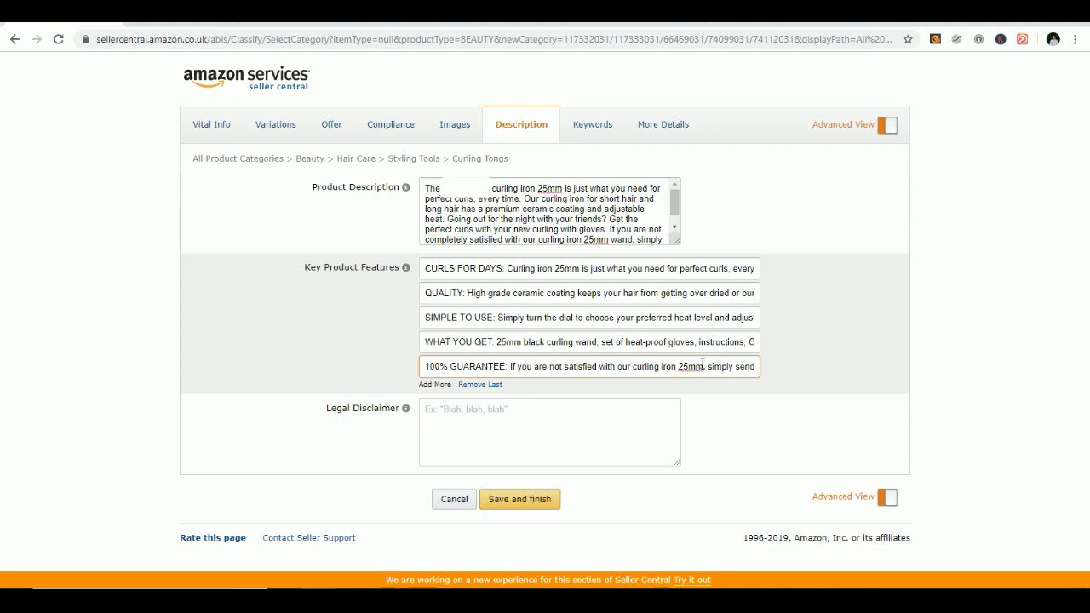
drag(708, 365, 807, 381)
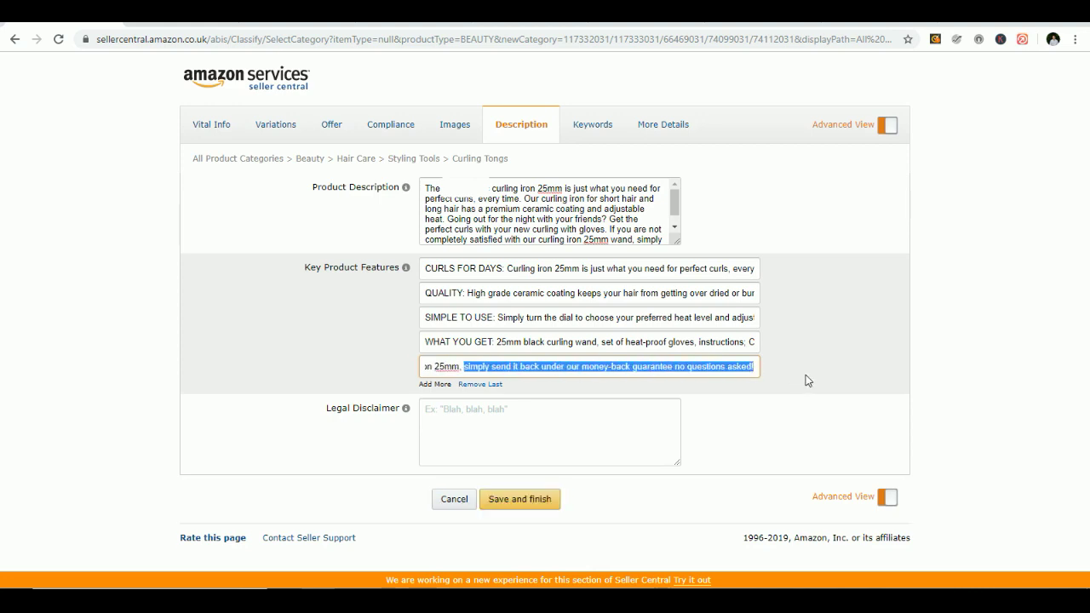
click(571, 438)
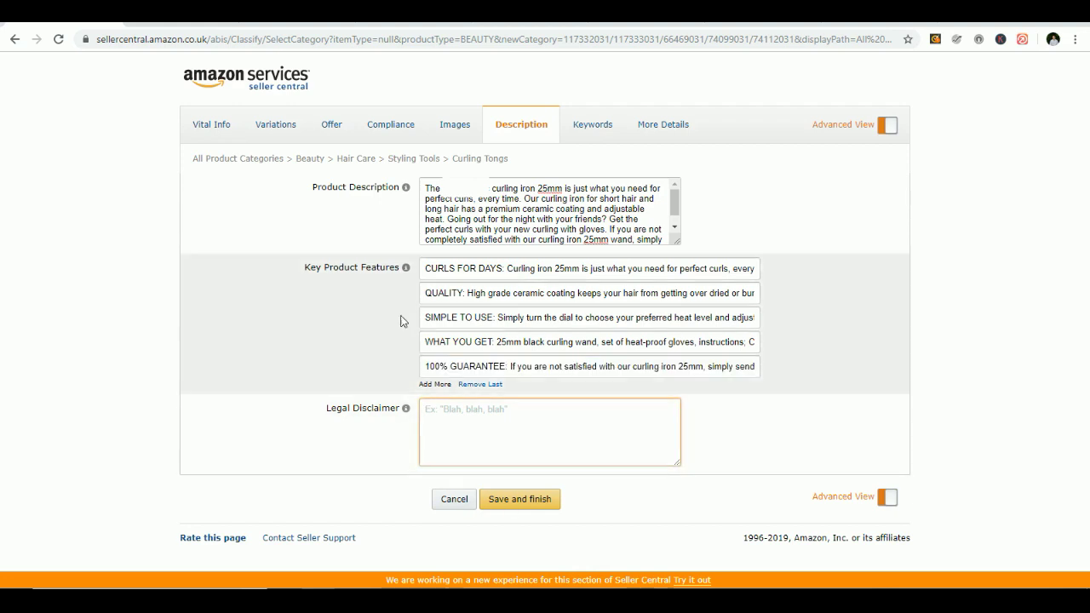
Step: Move between the Vital Info and Description tabs, ending on Vital Info with the product name
click(214, 128)
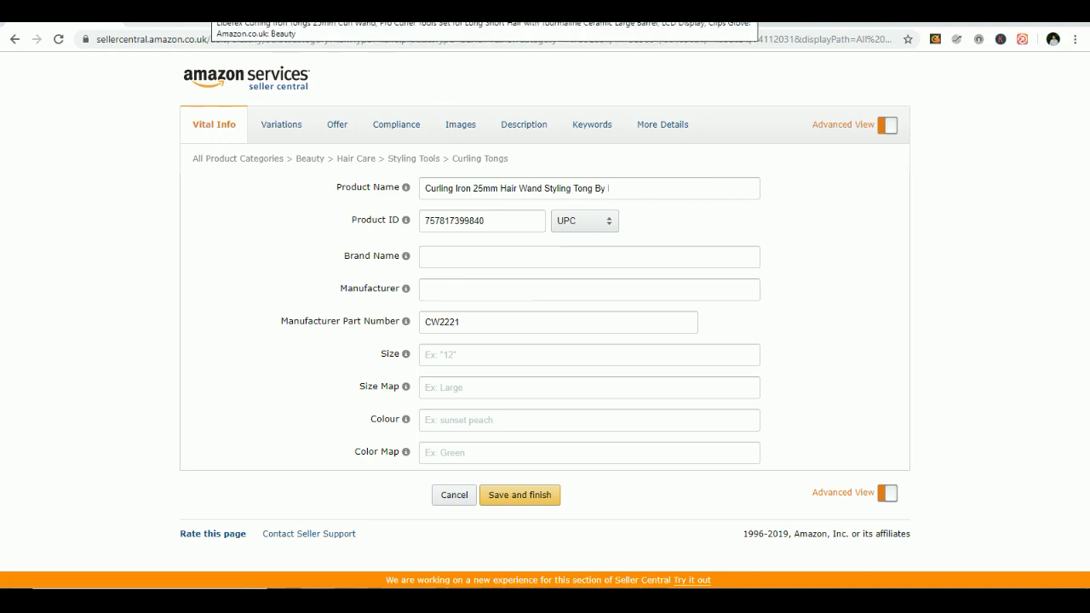
click(504, 127)
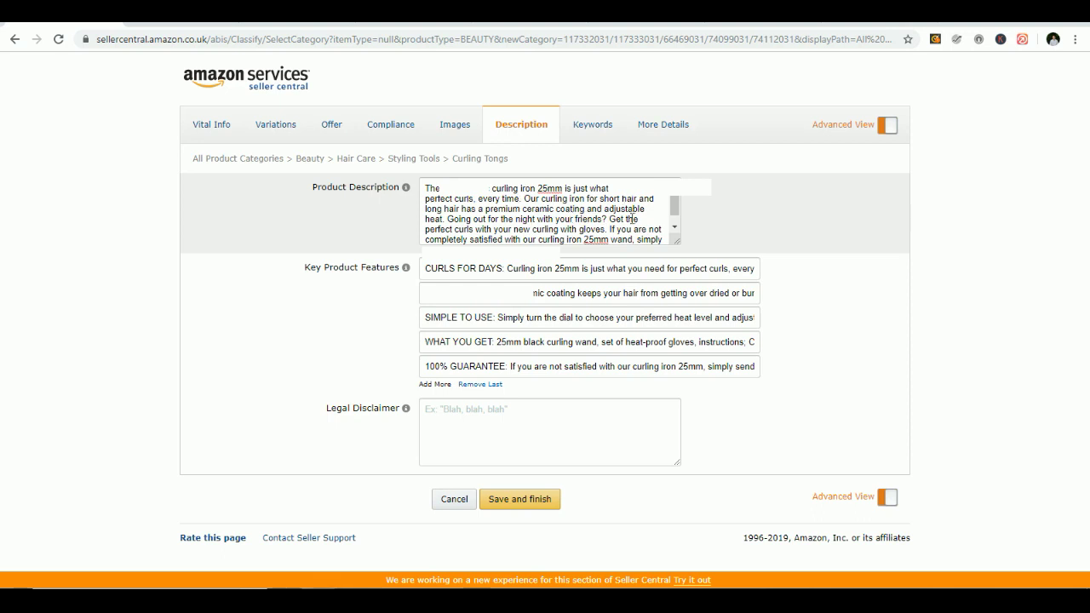
click(676, 213)
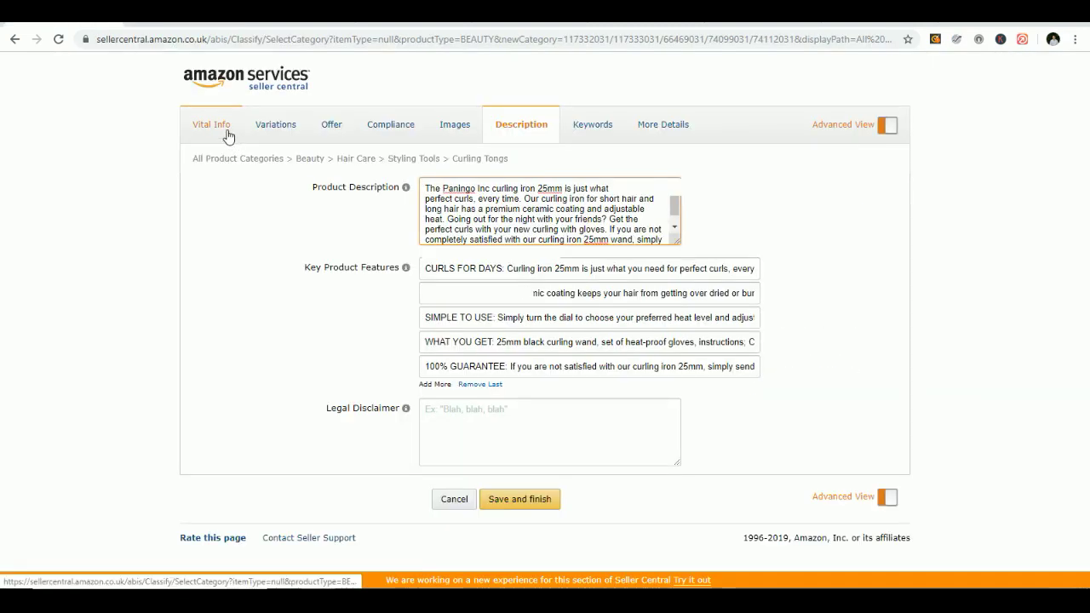
click(226, 134)
Step: Delete the trailing 'By' from the product name
click(594, 193)
key(Delete)
key(Delete)
key(Return)
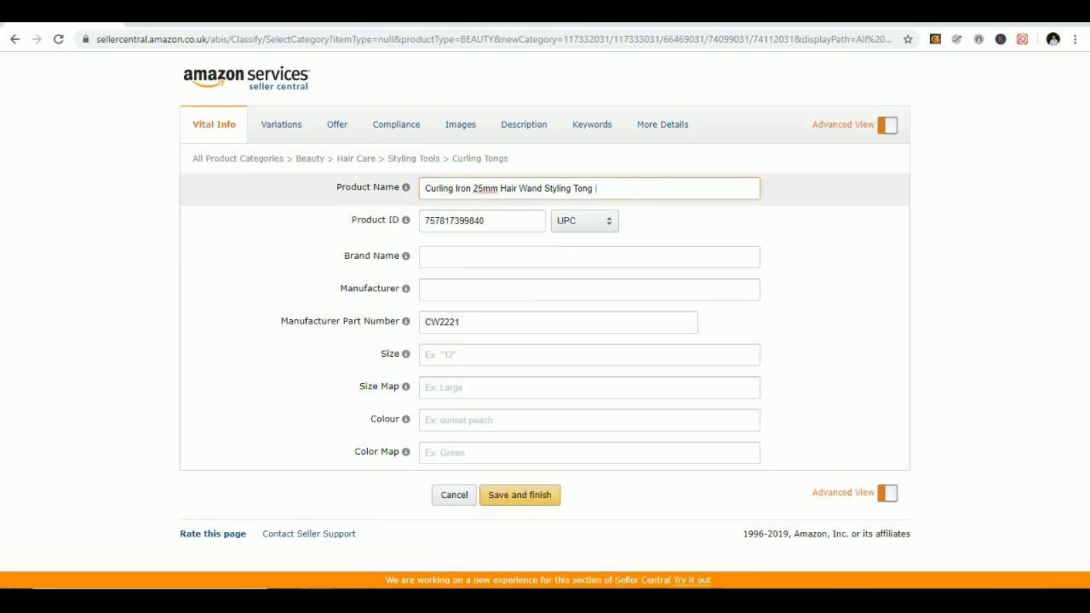
key(Return)
key(Return)
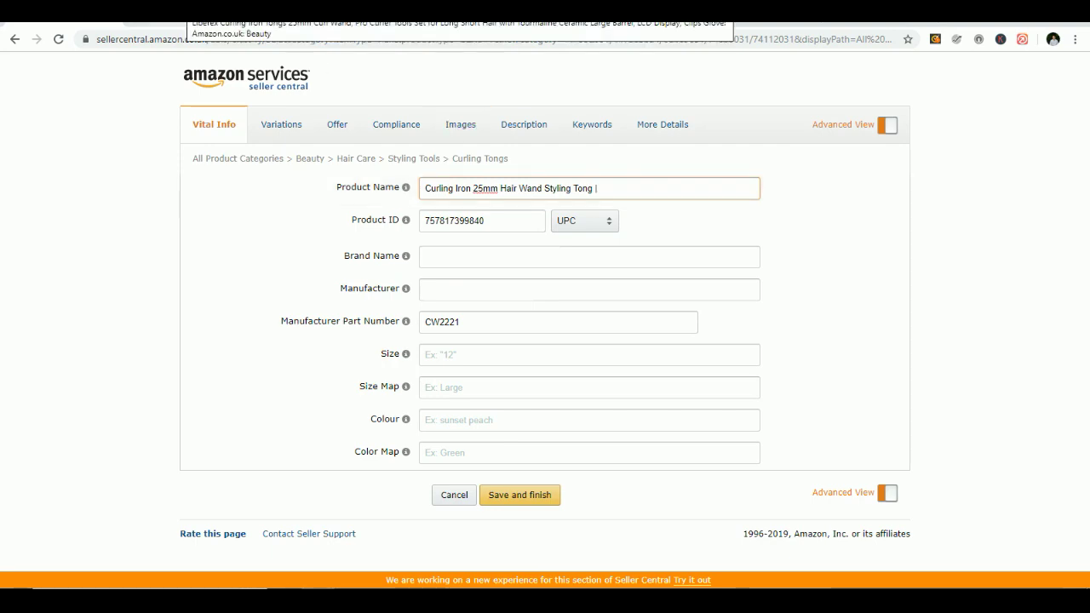
Step: After checking the competitor listing, extend the product name with '| For Short or Long Hair With Gloves'
click(222, 11)
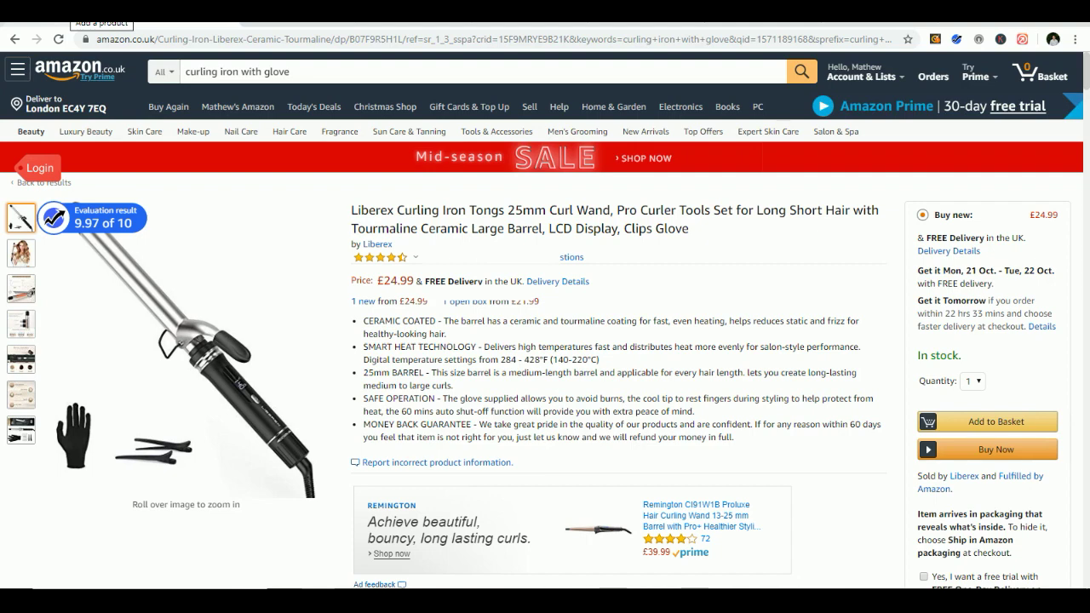
click(100, 10)
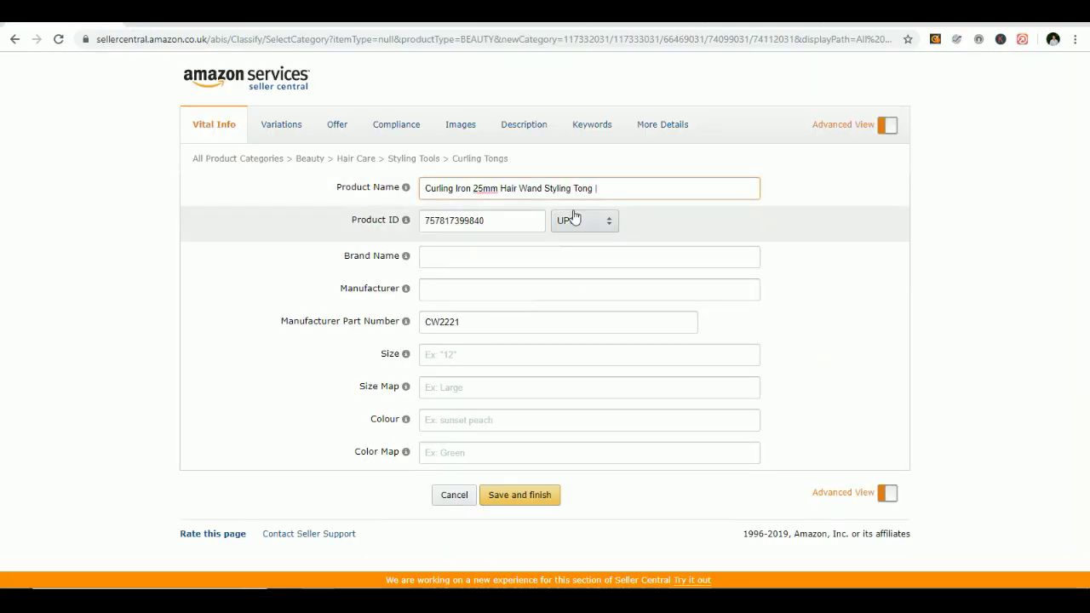
key(Return)
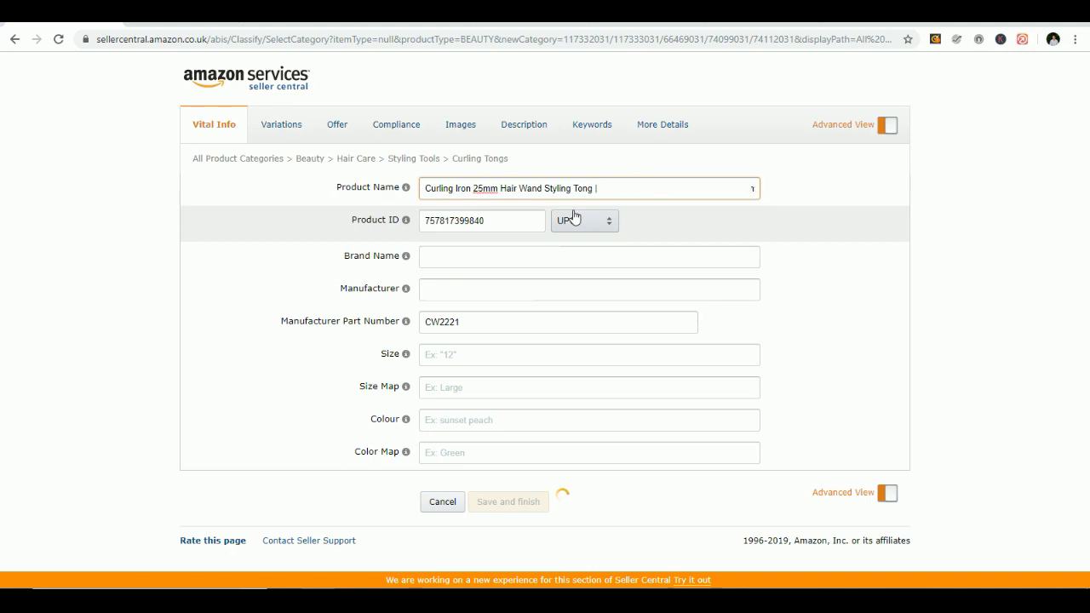
key(Down)
key(Return)
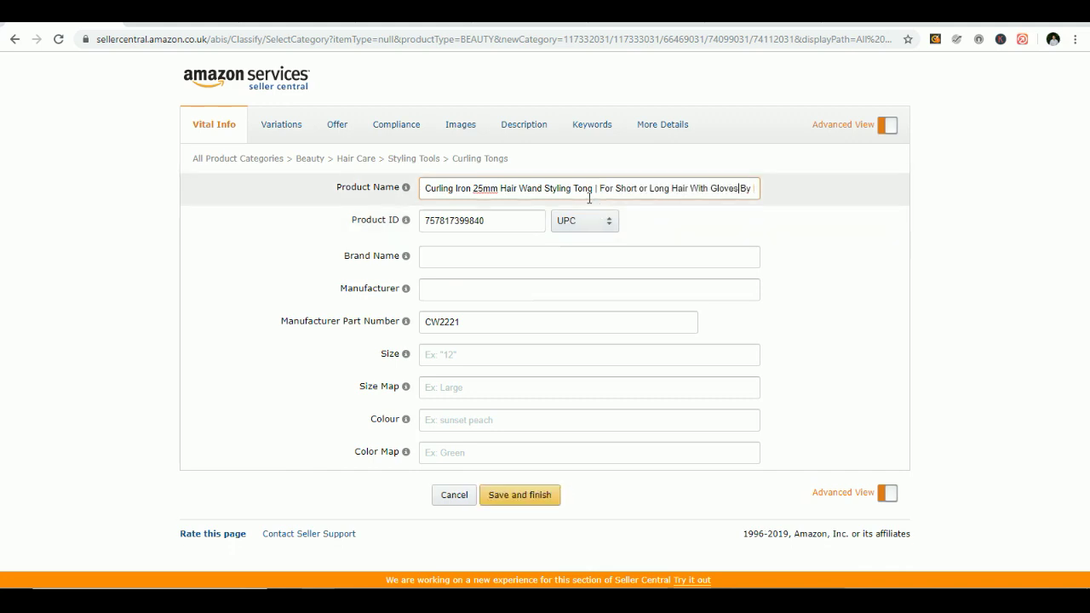
click(458, 126)
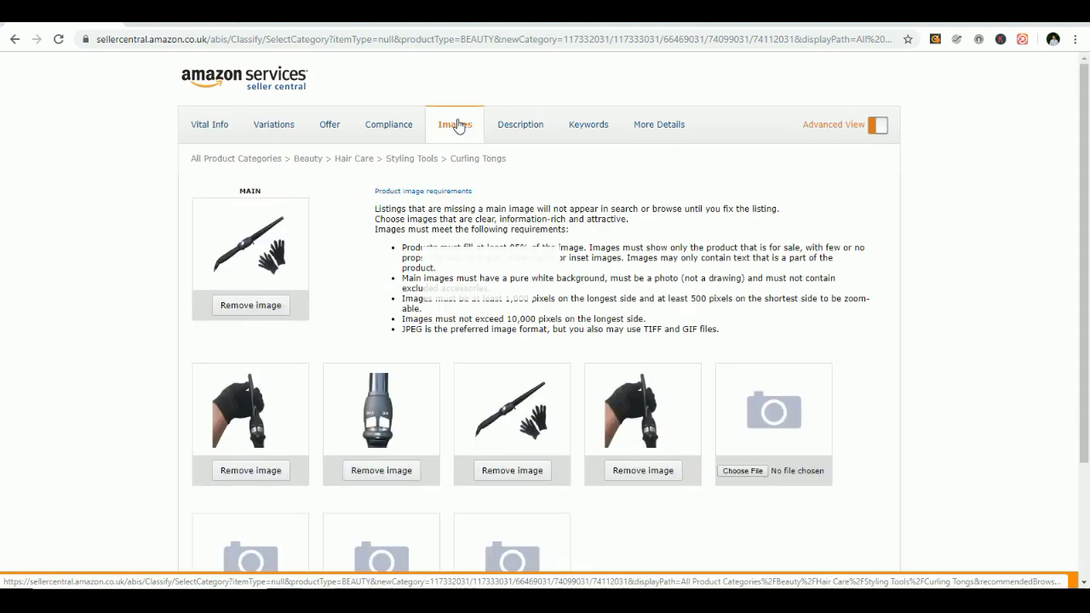
click(499, 128)
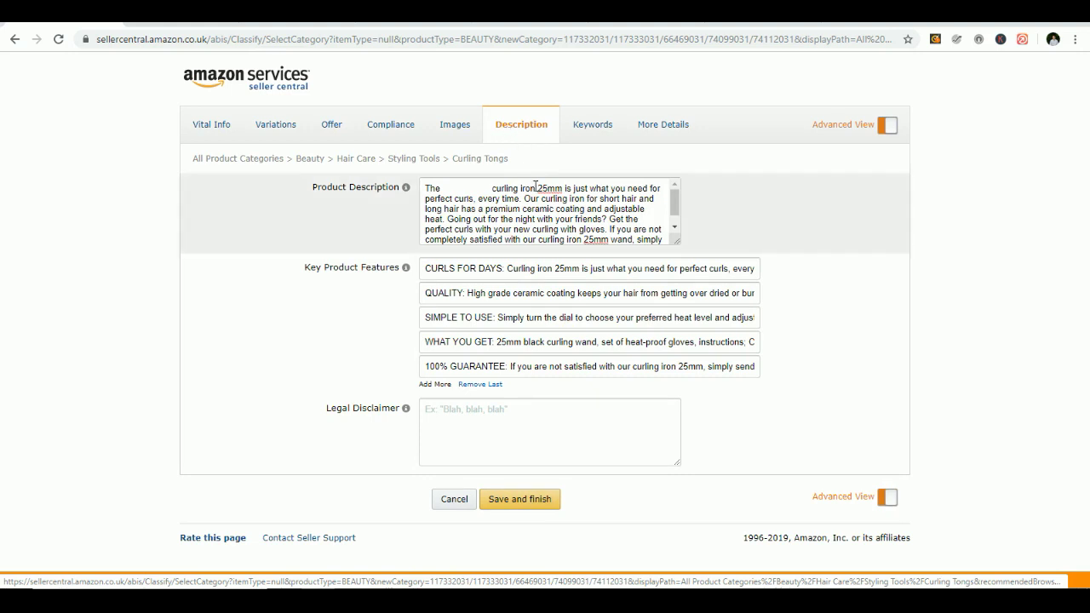